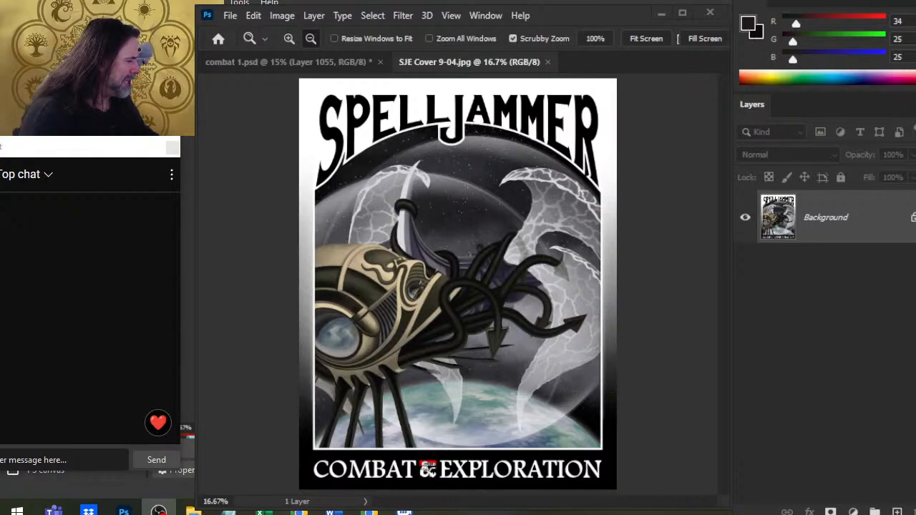
Switch to the browser and look through the recent livestream posts on the X profile page.
left_click(734, 337)
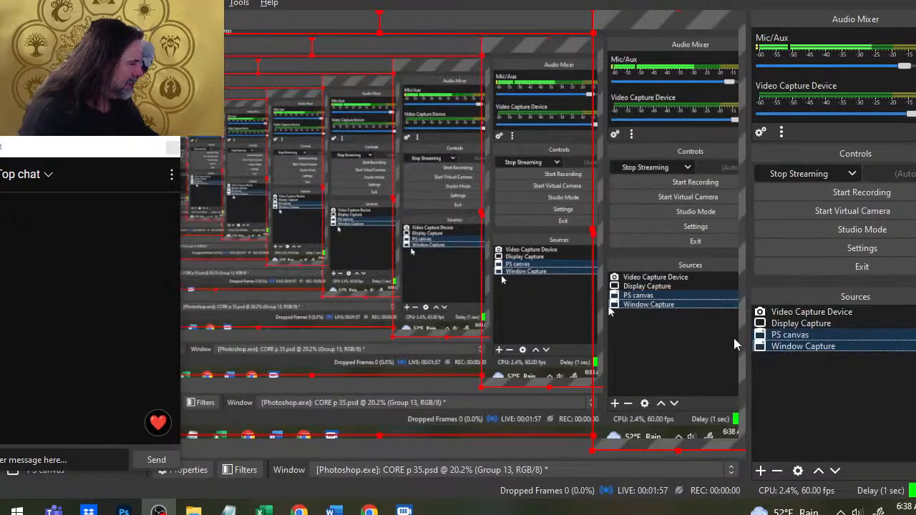
key("alt+Tab")
left_click(291, 318)
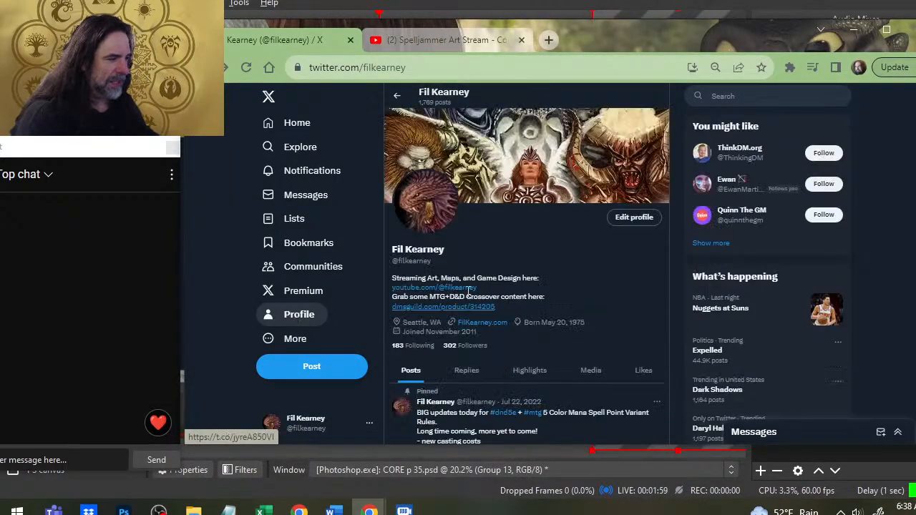
scroll(506, 236, "down", 2)
scroll(506, 234, "up", 2)
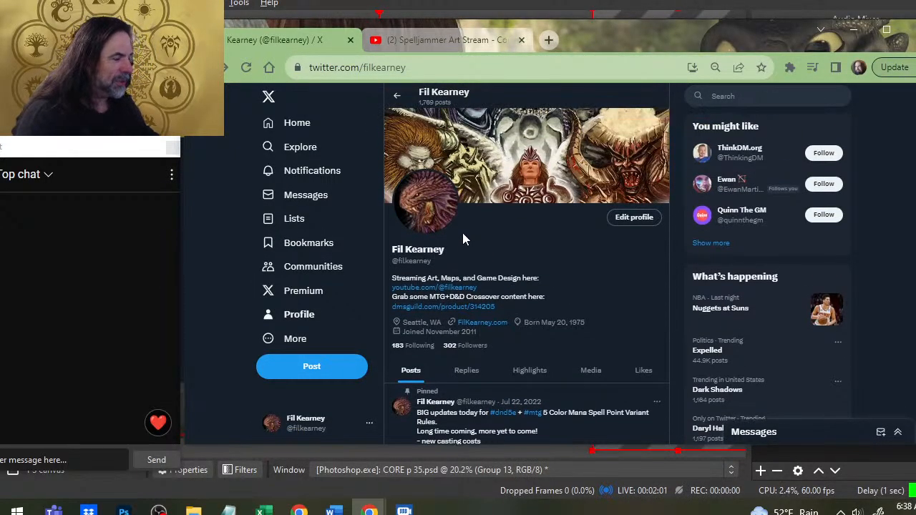
scroll(462, 237, "down", 8)
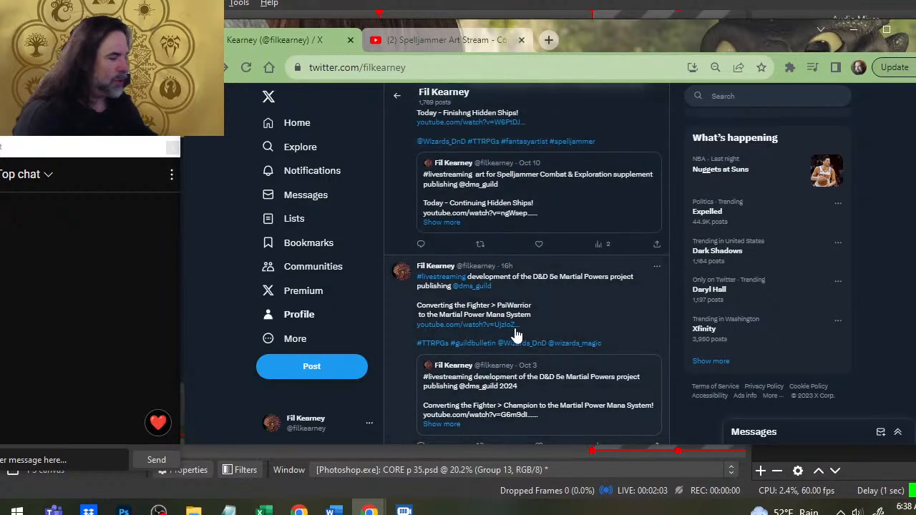
scroll(568, 321, "down", 2)
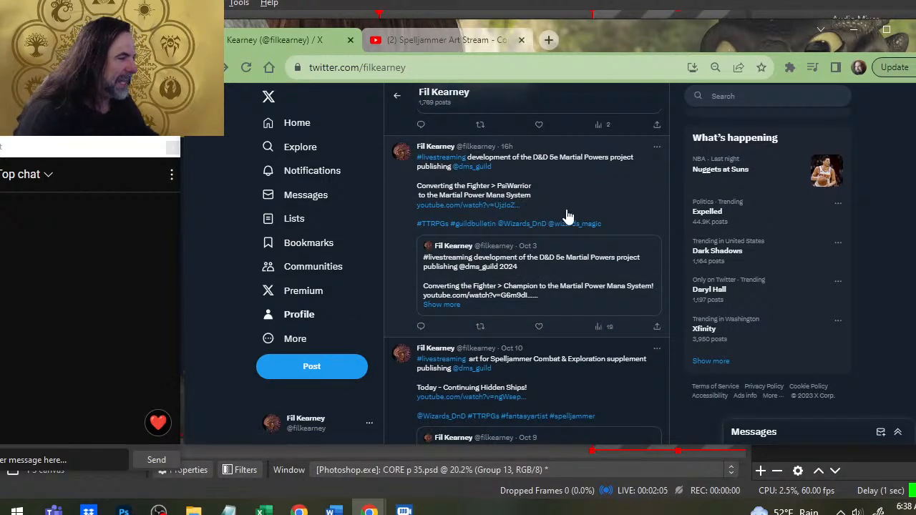
scroll(541, 227, "up", 4)
scroll(540, 227, "down", 4)
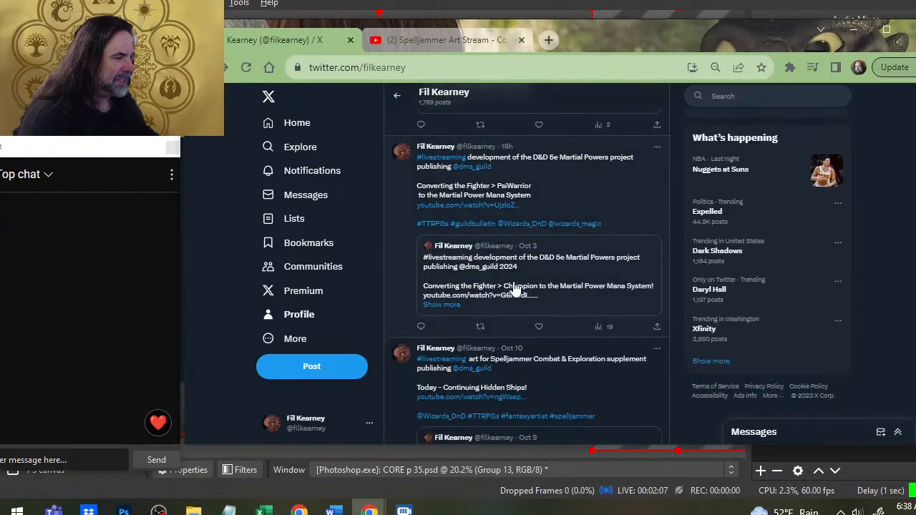
scroll(527, 257, "up", 2)
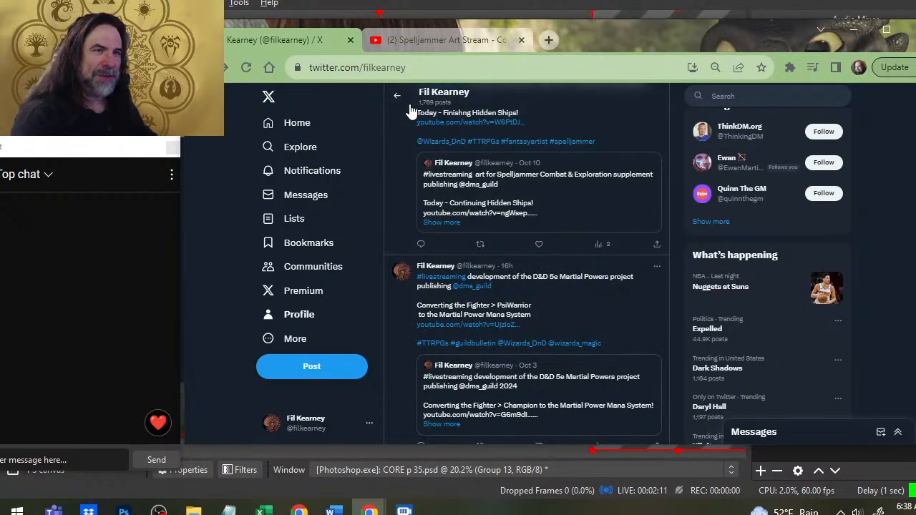
Close the X profile tab and like the Spelljammer Art Stream video on YouTube.
left_click(349, 40)
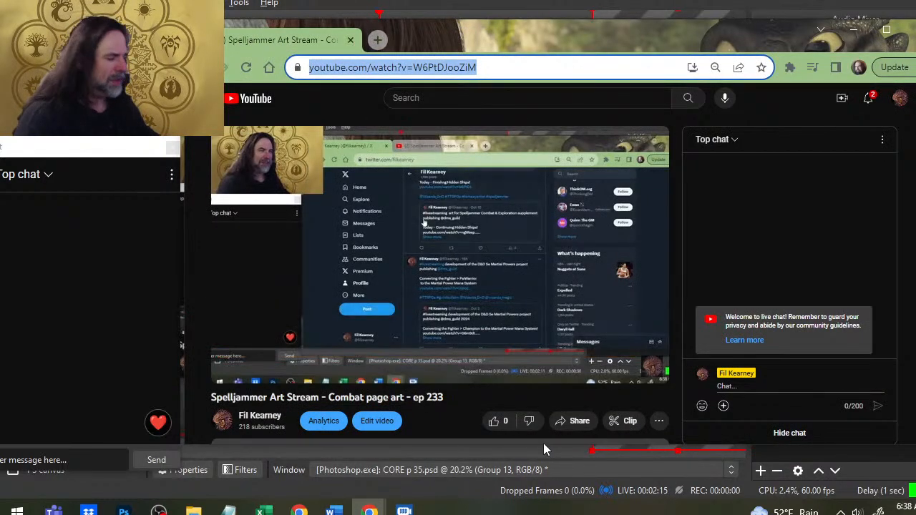
left_click(492, 421)
scroll(428, 244, "down", 2)
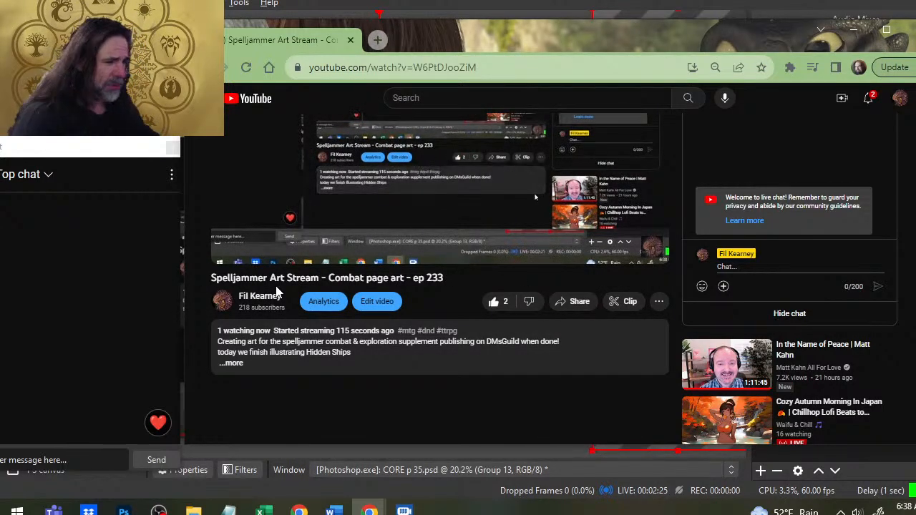
scroll(219, 183, "up", 2)
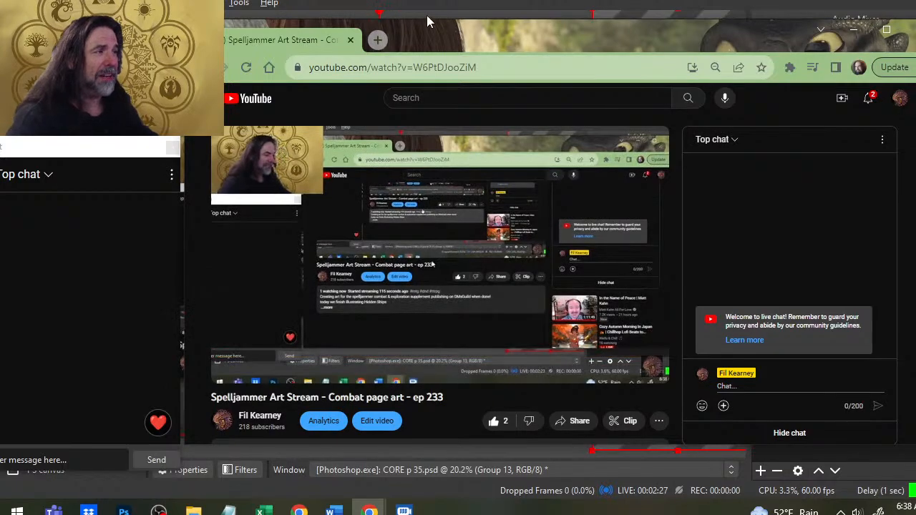
left_click_drag(437, 36, 432, 28)
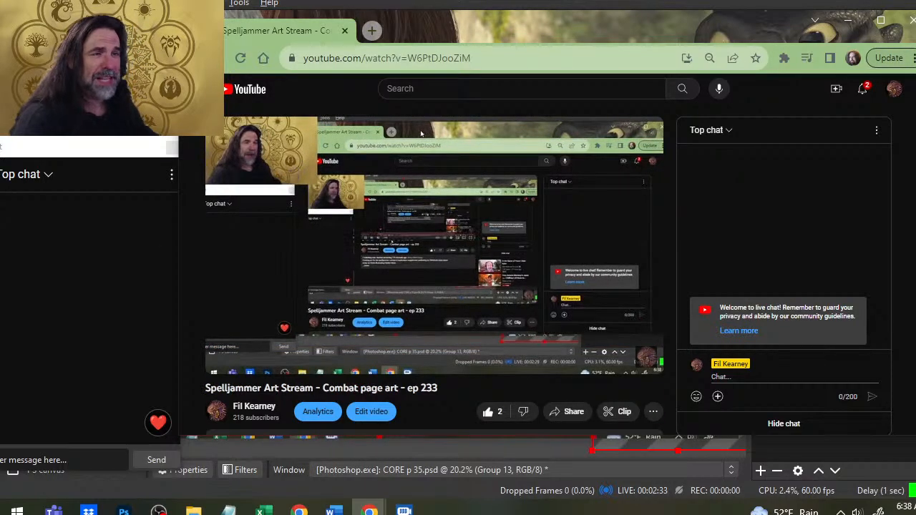
Switch to Photoshop with the SJE Cover 9-04.jpg cover image.
key("alt+Tab")
key("alt+Tab")
key("alt+Tab")
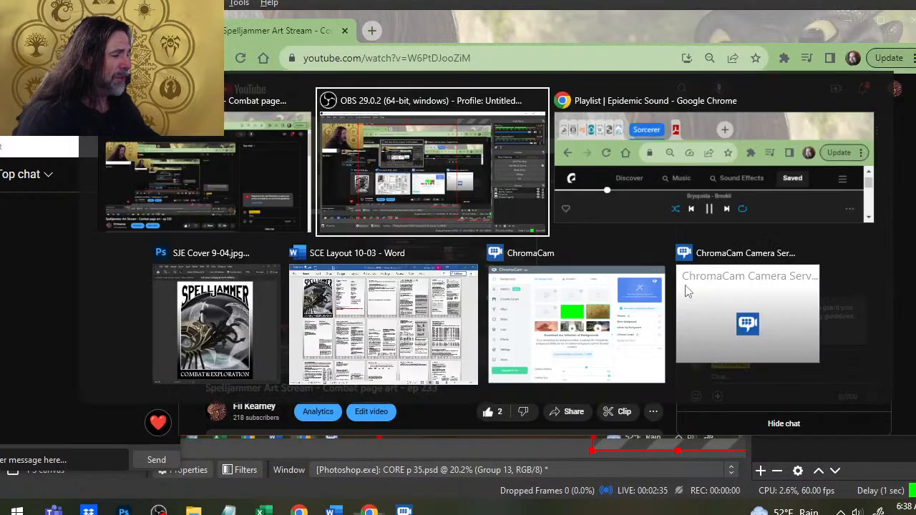
key("Tab")
key("Tab")
key("Tab")
key("shift+Tab")
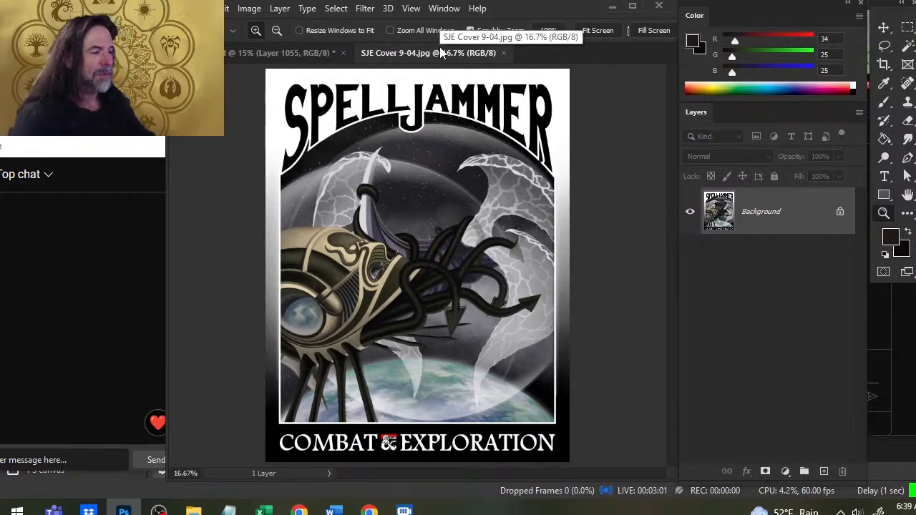
key("alt+Tab")
key("alt+Tab")
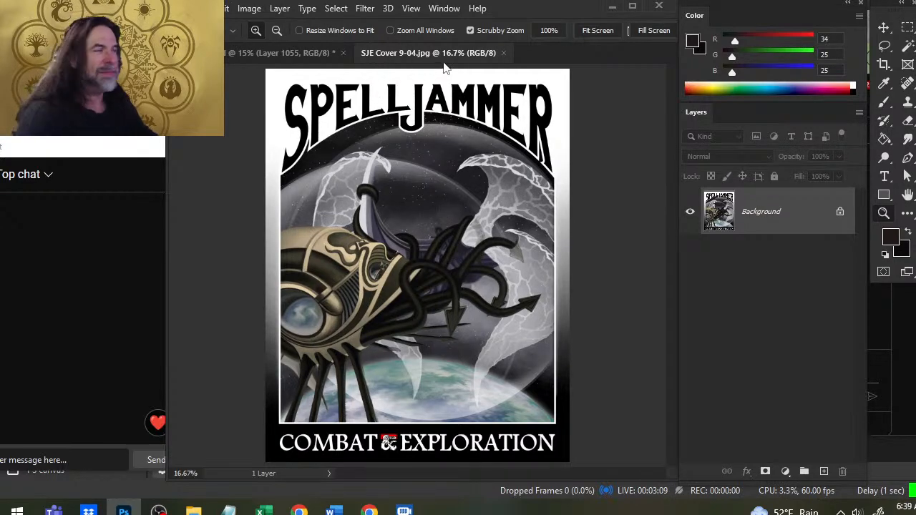
Switch to Word and look through the SCE Layout 10-03 pages up to the spread with the Siege Commander Role.
key("alt+Tab")
key("alt+Tab")
key("alt+Tab")
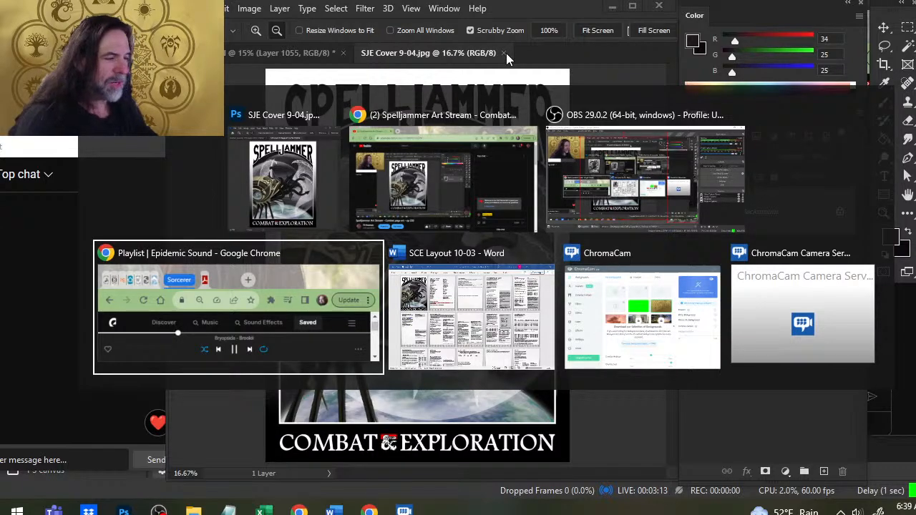
key("alt+Tab")
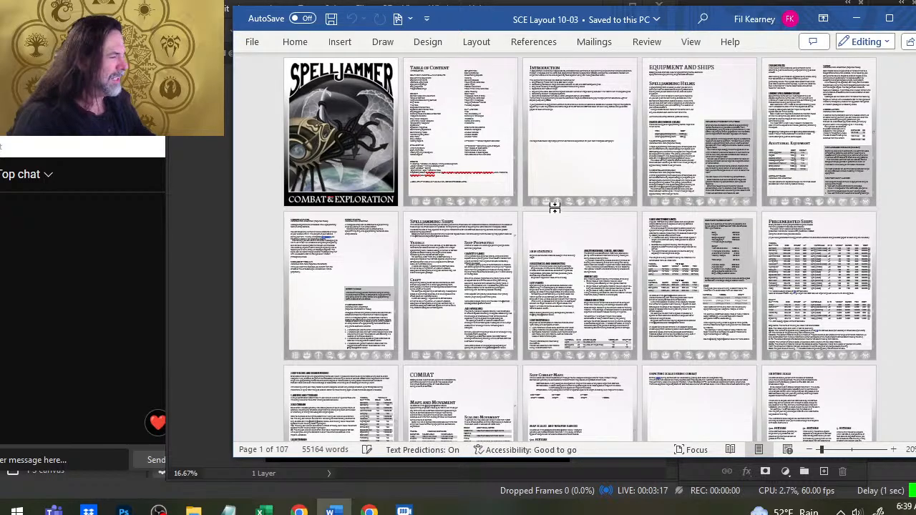
scroll(562, 201, "down", 3)
scroll(564, 196, "down", 3)
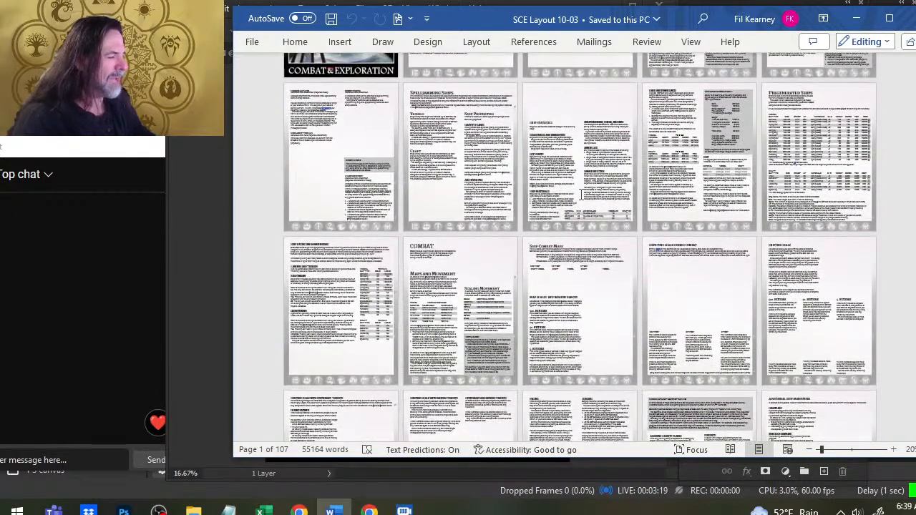
scroll(608, 232, "up", 3)
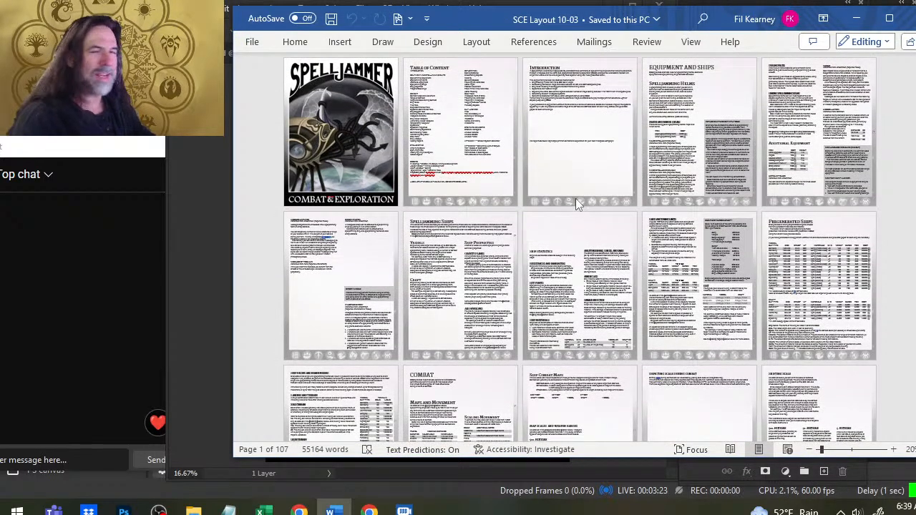
scroll(533, 364, "down", 1)
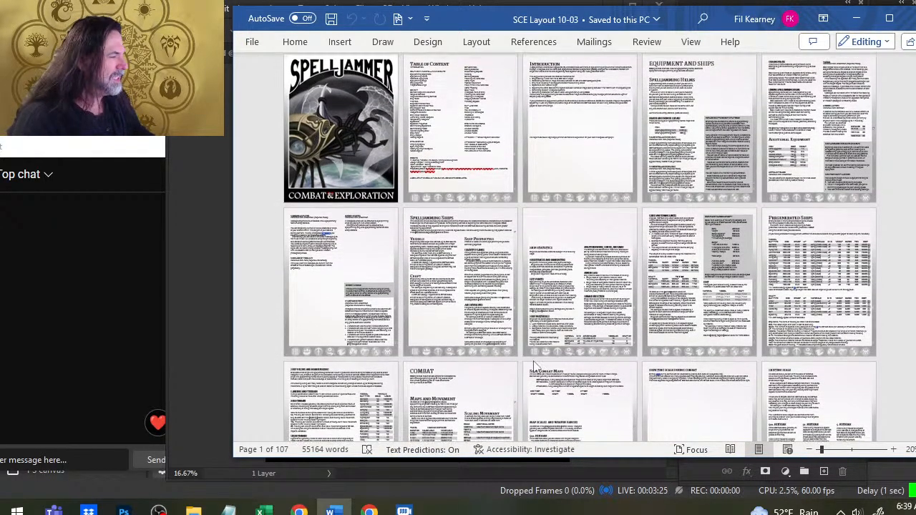
scroll(533, 365, "down", 5)
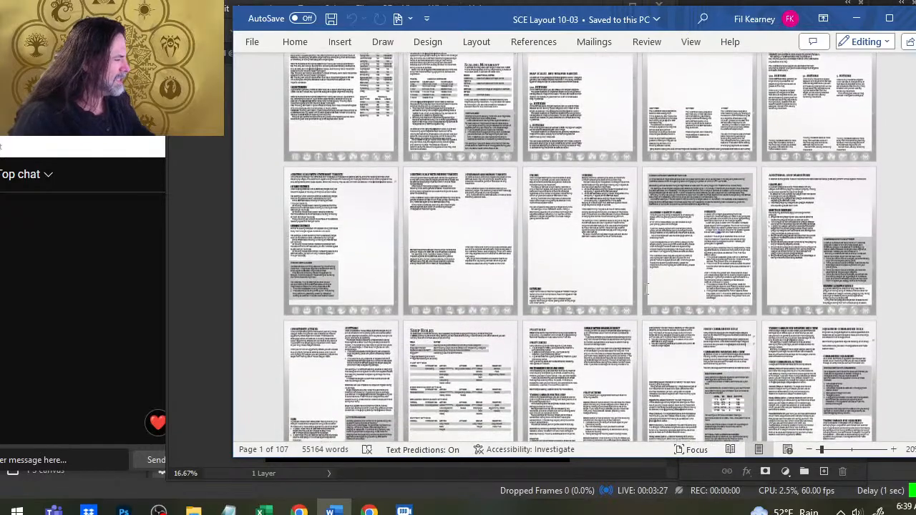
scroll(647, 289, "down", 4)
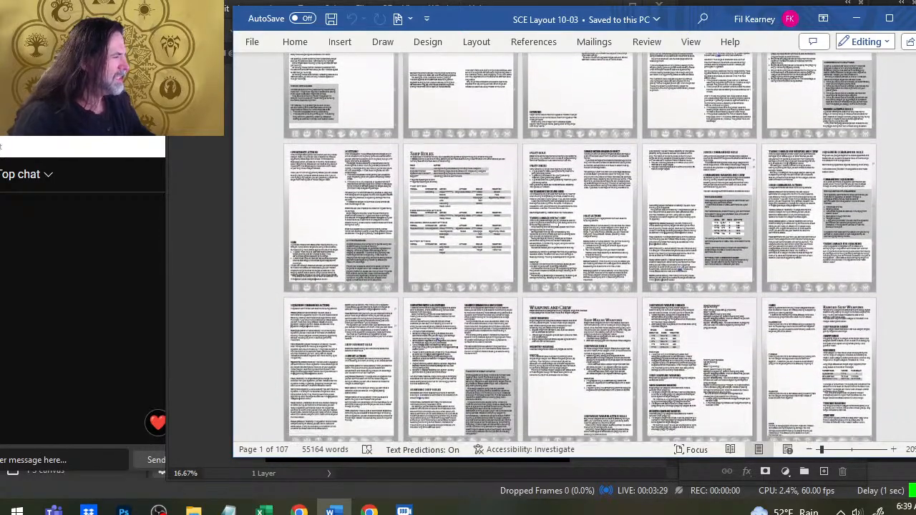
scroll(687, 179, "up", 2)
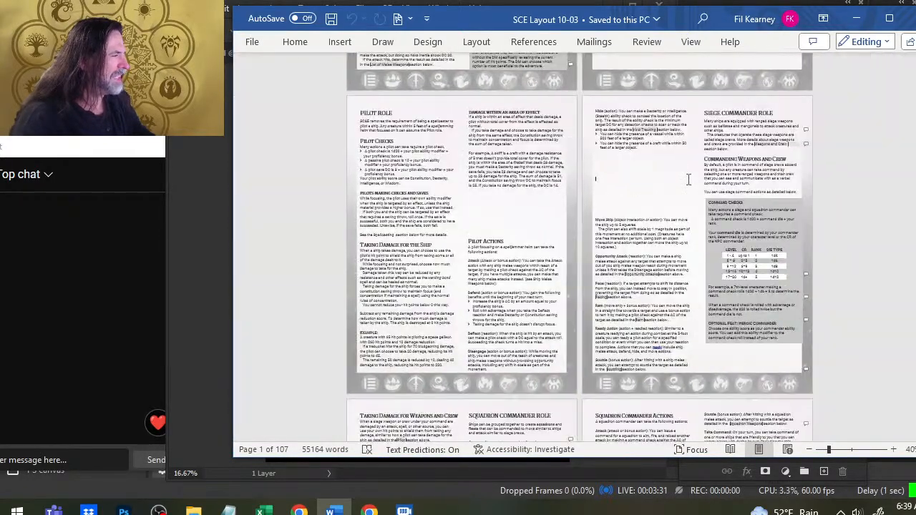
Return to Photoshop, close the SJE Cover 9-04.jpg image and show the illo group inside group 24 xx.
key("alt+Tab")
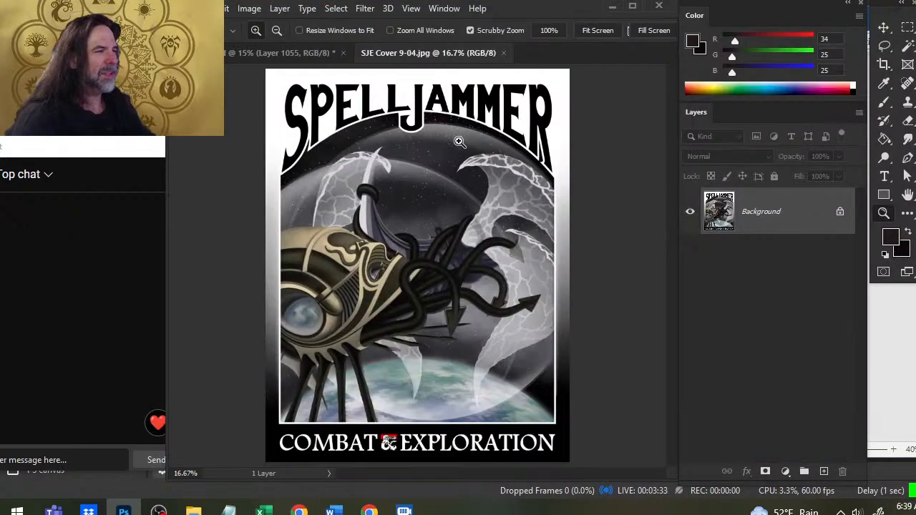
key("alt+Tab")
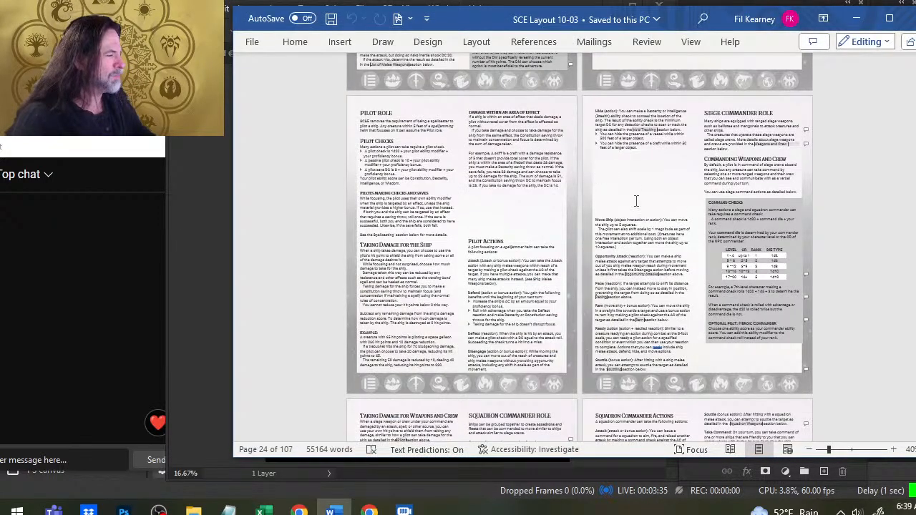
key("alt+Tab")
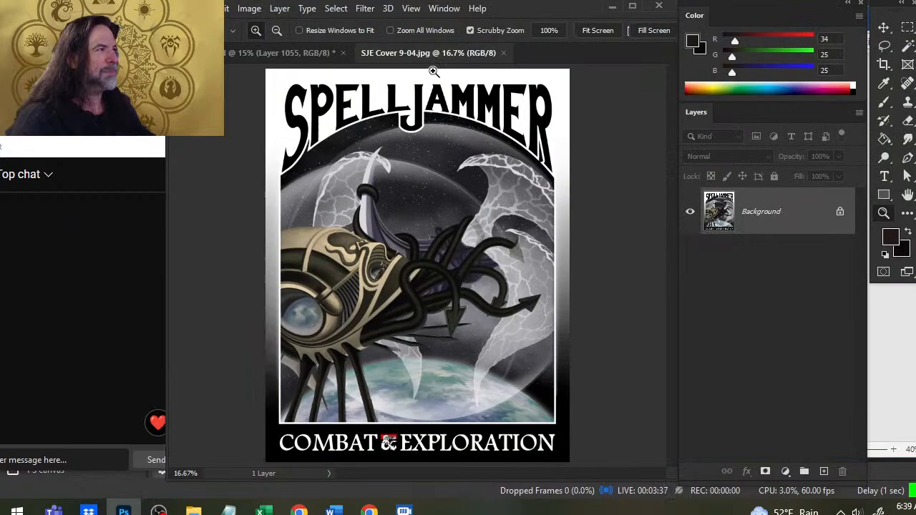
left_click(503, 52)
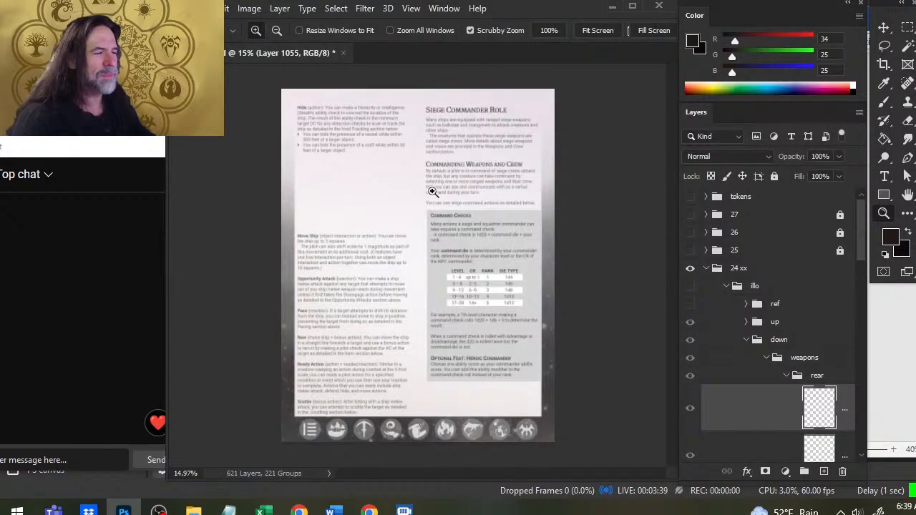
left_click(689, 285)
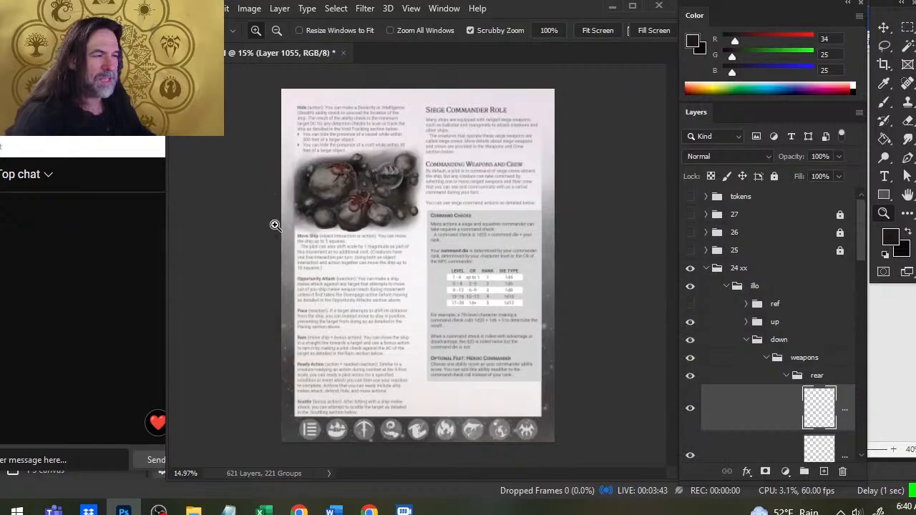
Examine the two red spider ships on the asteroids up close, ending at the rear weapon on the lower ship's deck.
left_click_drag(357, 198, 430, 206)
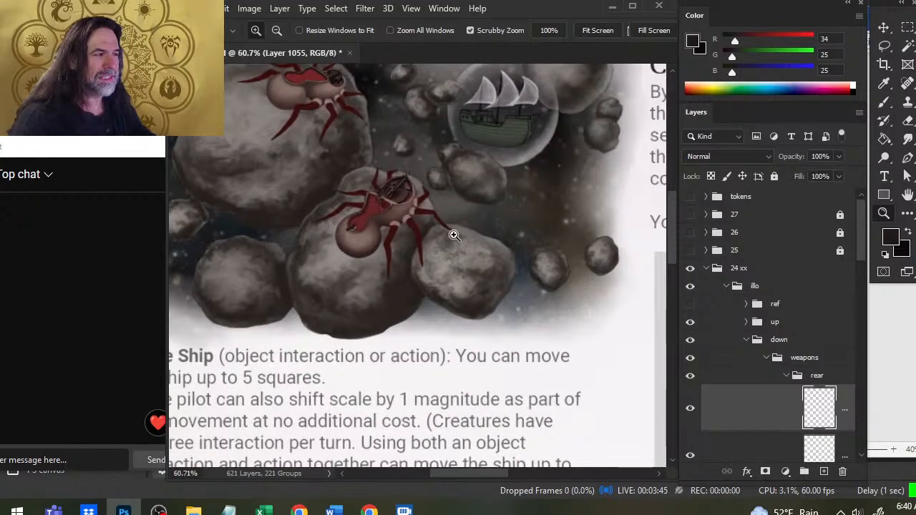
left_click_drag(465, 150, 476, 180)
left_click_drag(410, 178, 429, 172)
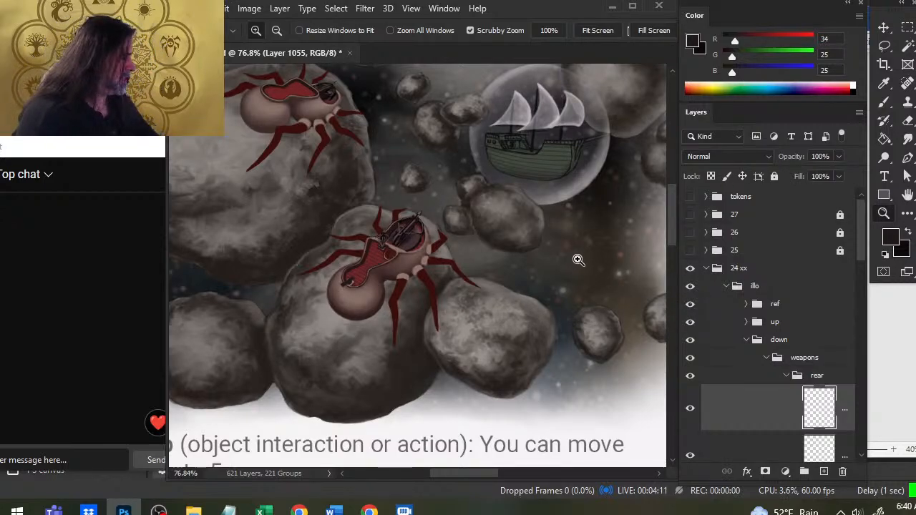
scroll(572, 254, "down", 2)
left_click_drag(549, 135, 576, 149)
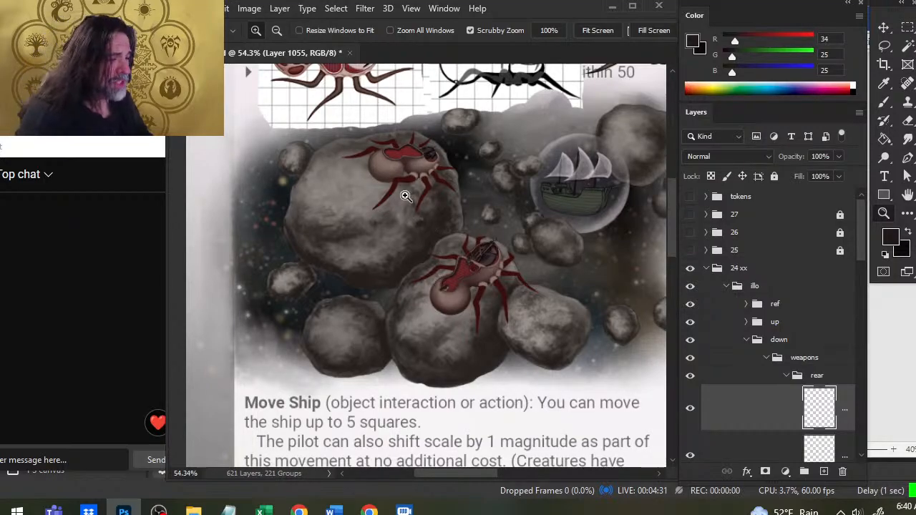
left_click_drag(487, 254, 528, 280)
left_click_drag(478, 296, 452, 293)
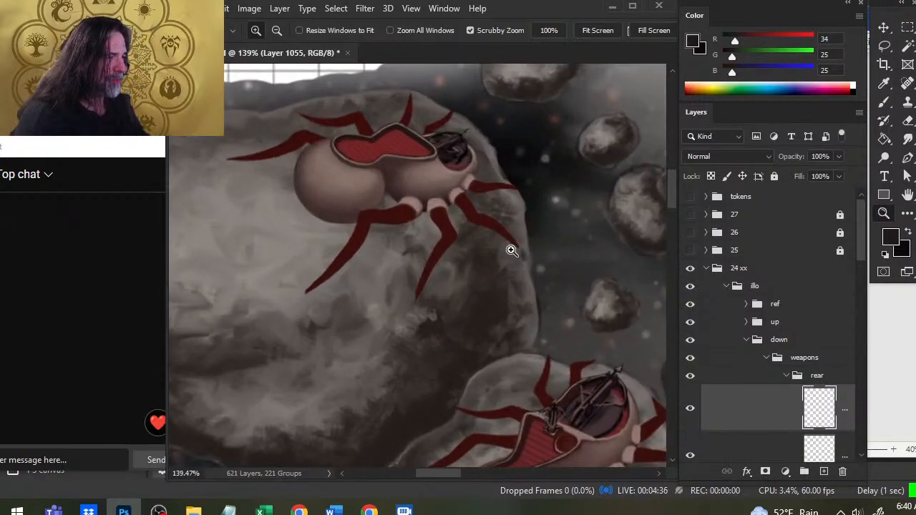
left_click_drag(492, 228, 511, 251)
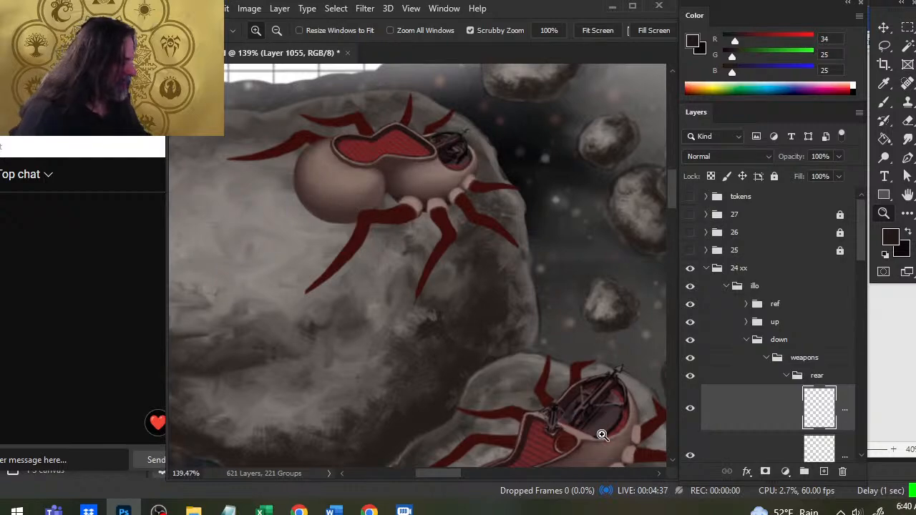
left_click_drag(578, 413, 497, 251)
left_click_drag(457, 324, 438, 347)
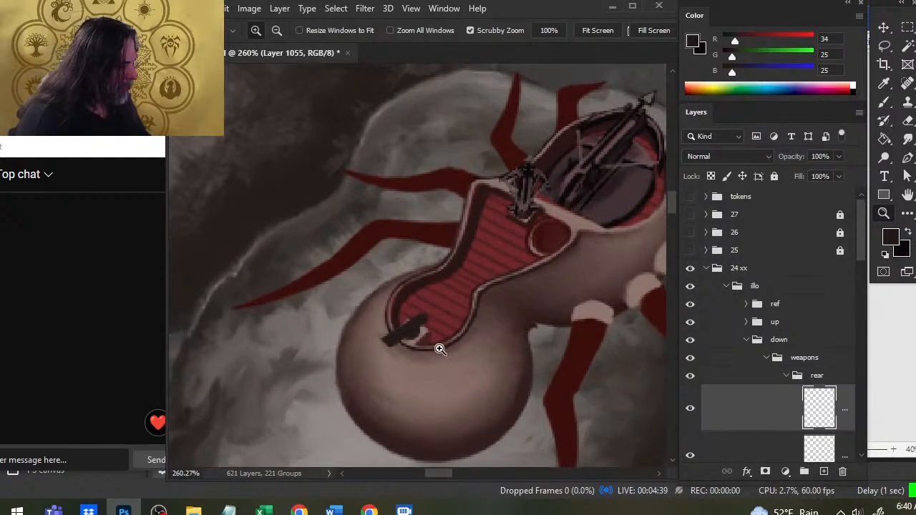
Paint a light brown top surface (RGB 132, 100, 94) on the rear weapon's dark barrel with a 2 px brush.
left_click(690, 410)
left_click(691, 414)
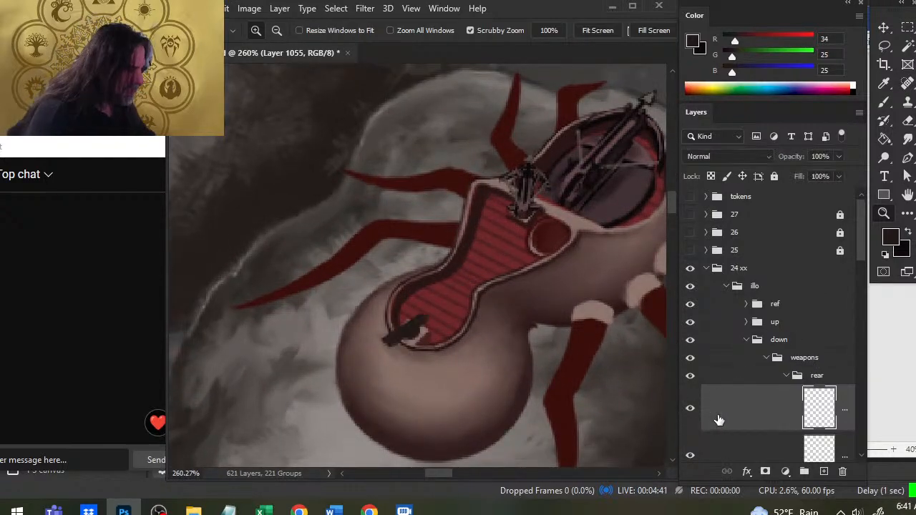
key("b")
left_click(561, 212, "alt")
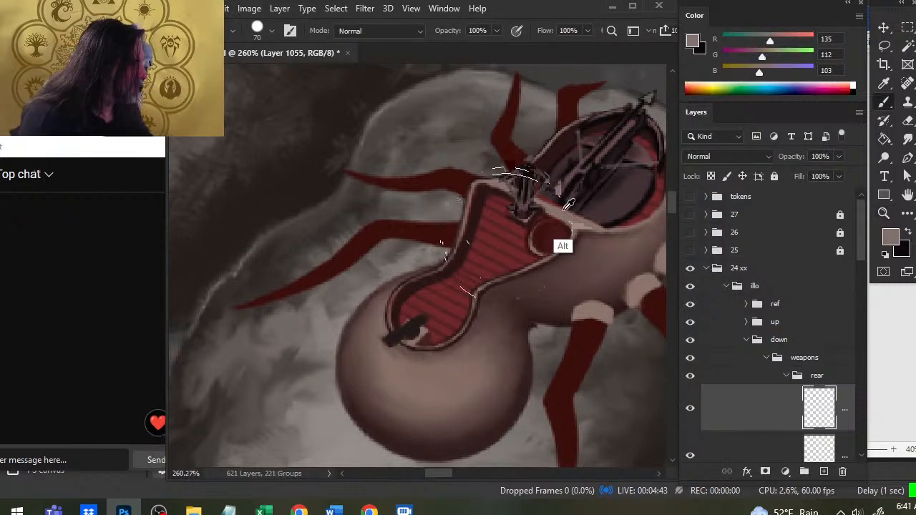
key("[")
key("[")
key("[")
key("[")
key("[")
key("[")
key("[")
key("[")
key("[")
key("[")
key("[")
key("[")
key("[")
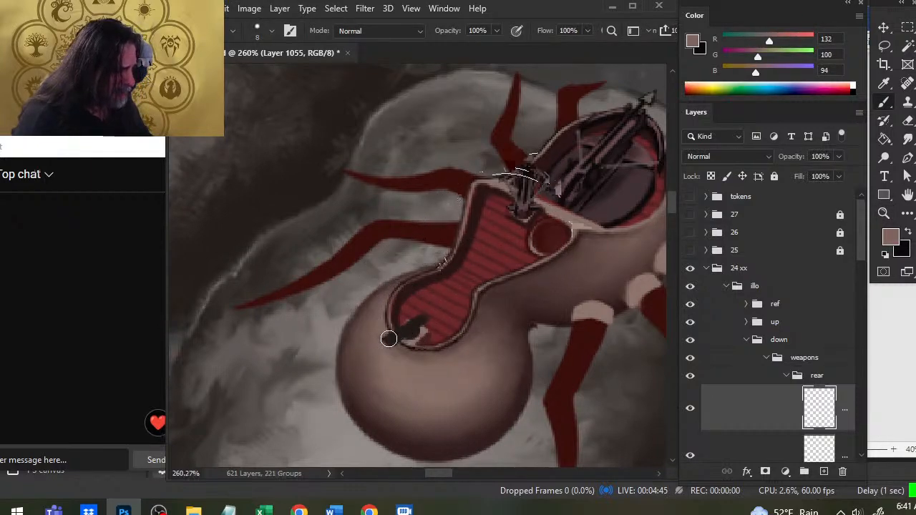
left_click_drag(397, 336, 398, 335)
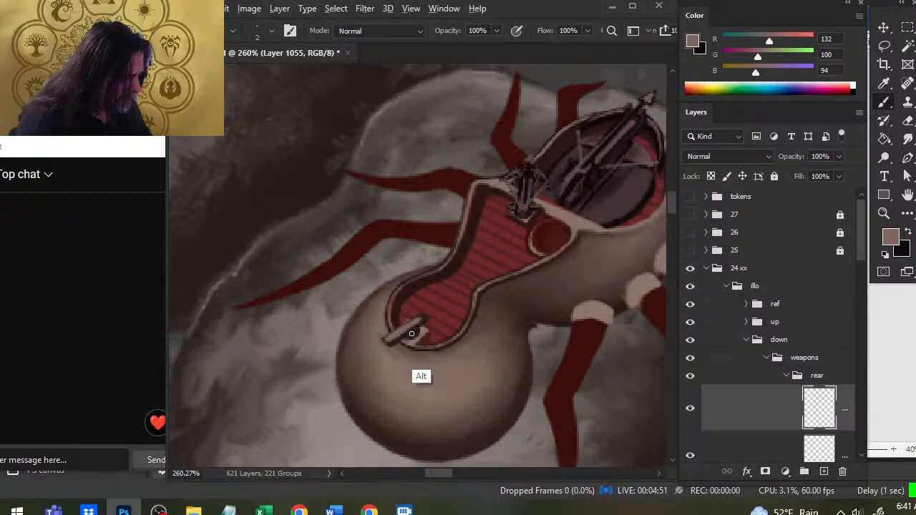
Define the barrel's edges in near-black brown (RGB 36, 27, 27) with a 1 px brush and trim them with a 7 px eraser.
left_click(397, 345, "alt")
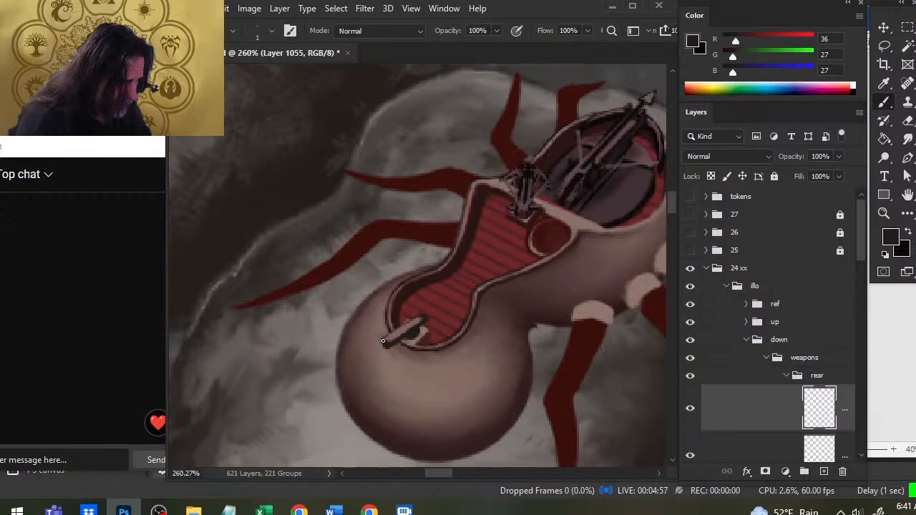
key("e")
key("bracketleft")
key("bracketleft")
key("bracketleft")
key("bracketleft")
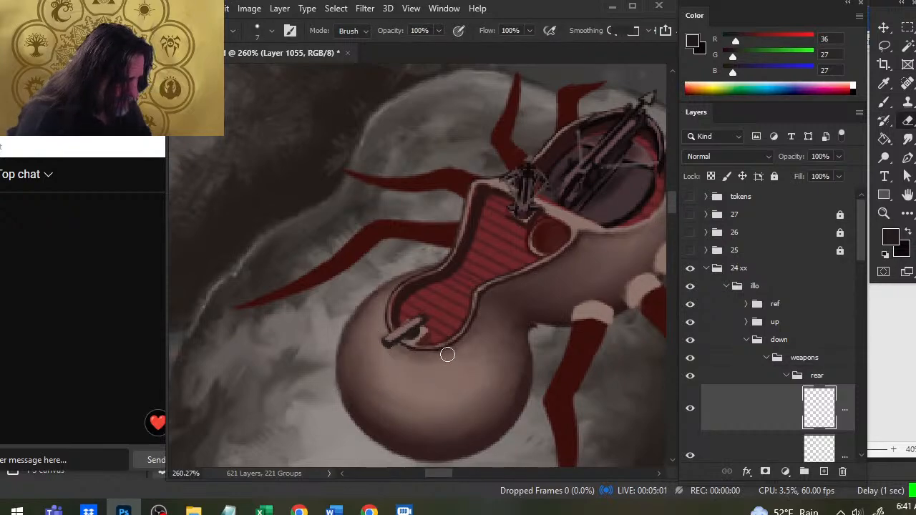
Paint light brown details (RGB 132, 100, 94) on the barrel and the round pivot beneath it with a 1 px brush.
key("b")
key("alt")
left_click(395, 335, "alt")
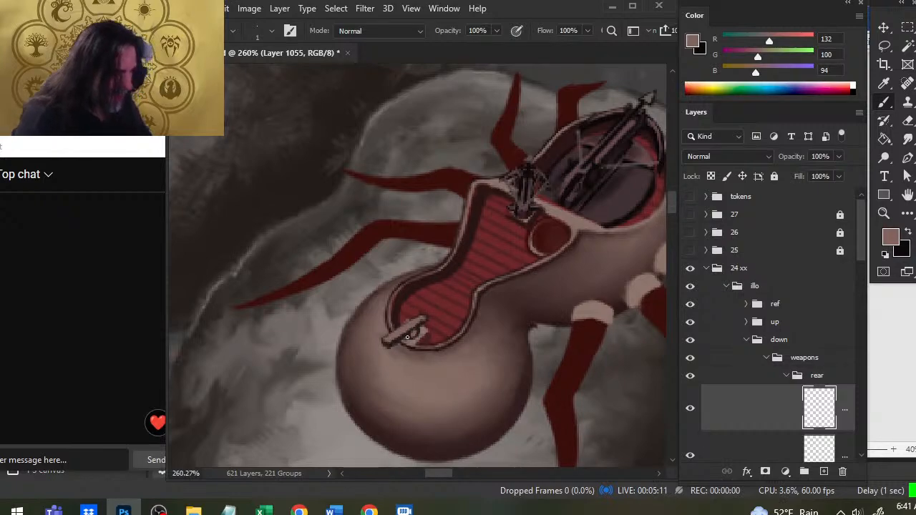
left_click_drag(418, 332, 413, 337)
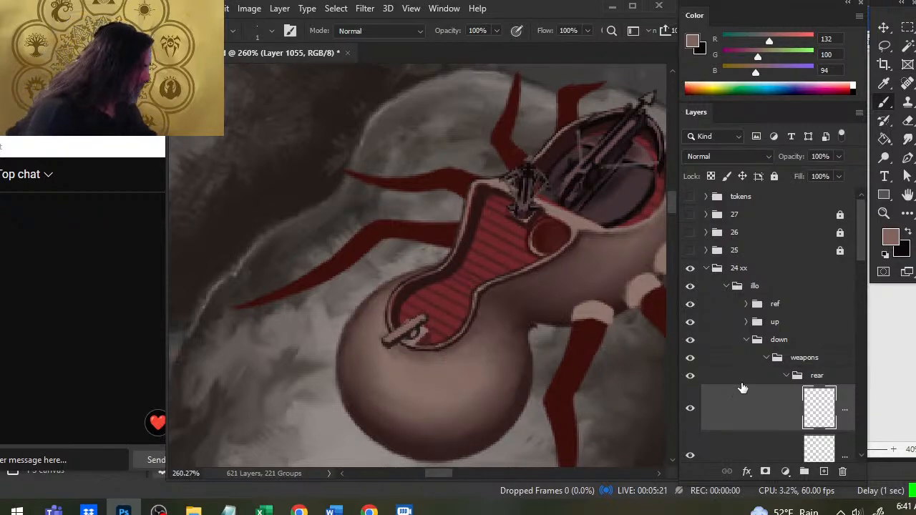
Compare the deck with and without the rear weapon group, and scale the barrel layer up to about 115%.
left_click(690, 375)
left_click(690, 376)
right_click(451, 309)
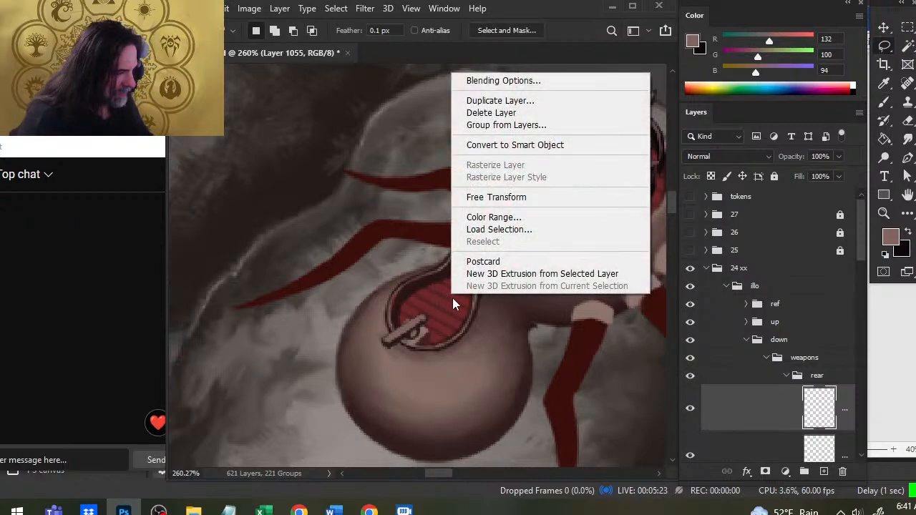
left_click(486, 196)
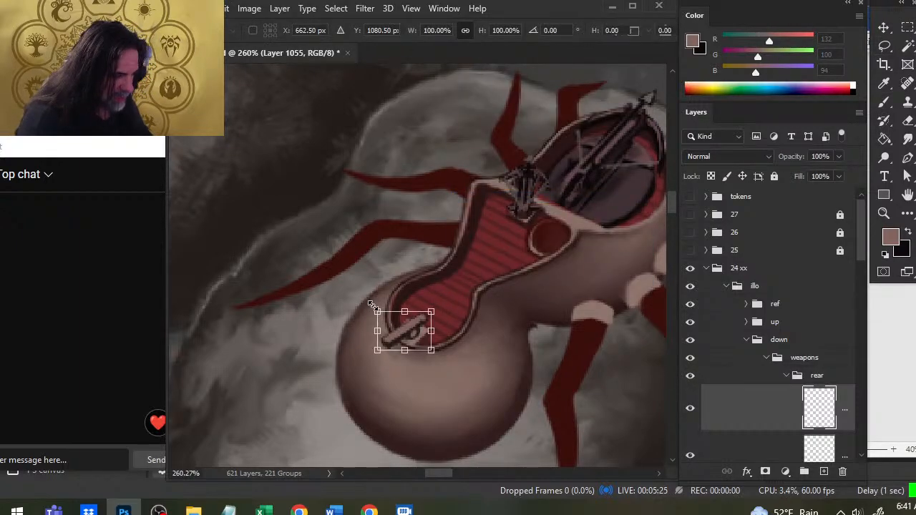
left_click_drag(372, 310, 366, 303)
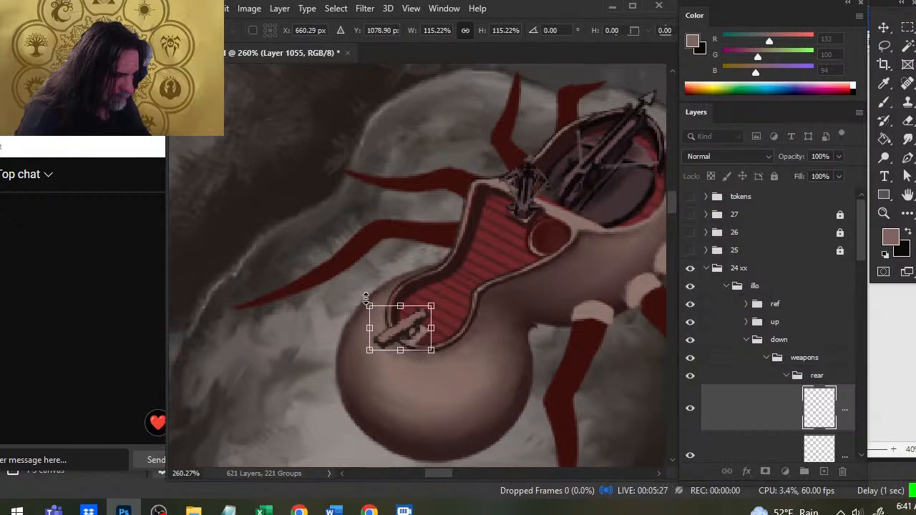
key("Return")
key("l")
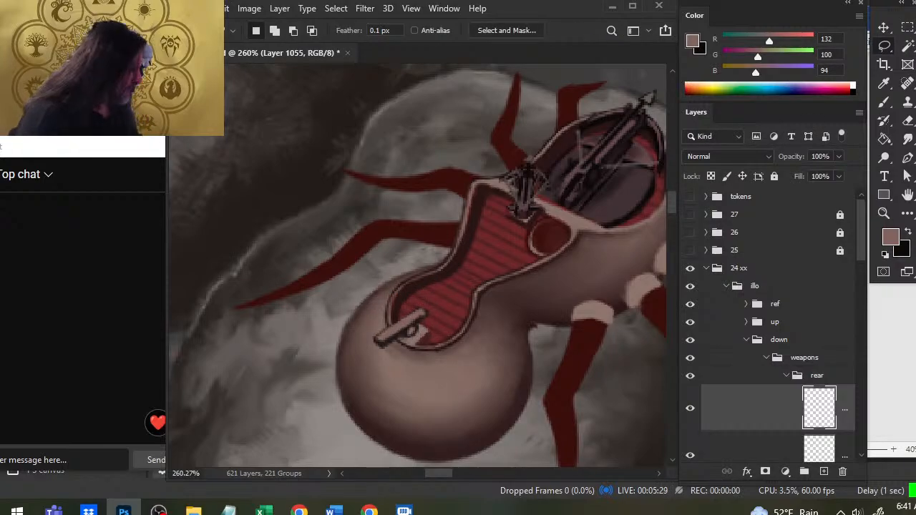
Touch up the weapon's base on the lower layer of the rear group in dark brown (RGB 40, 21, 21) with a 1 px brush.
left_click_drag(860, 247, 860, 253)
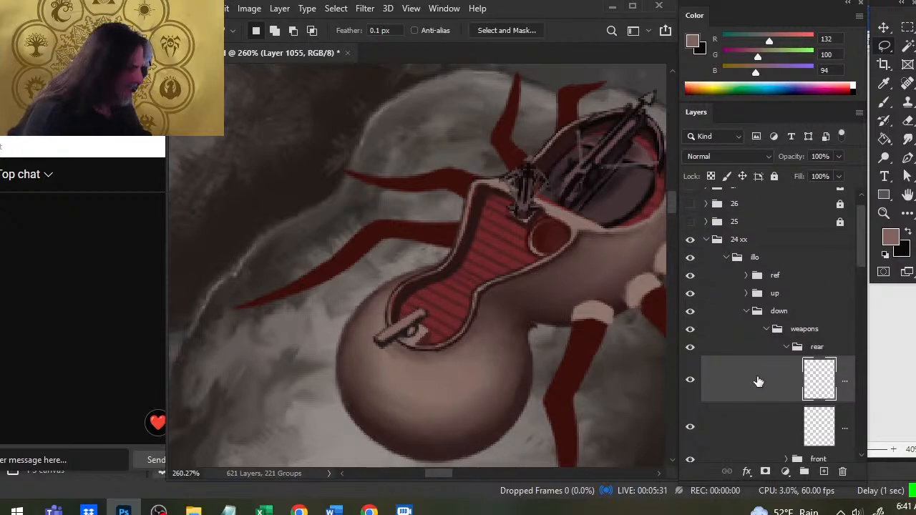
left_click(748, 429)
key("v")
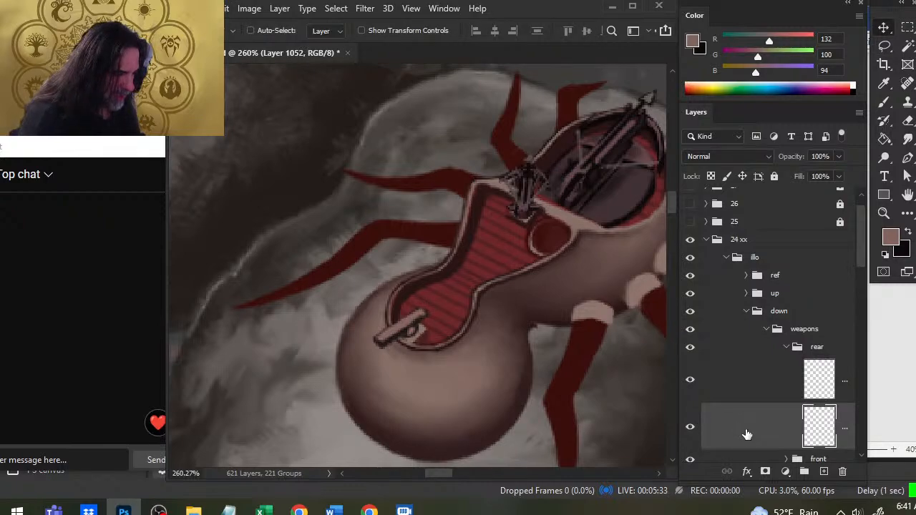
key("b")
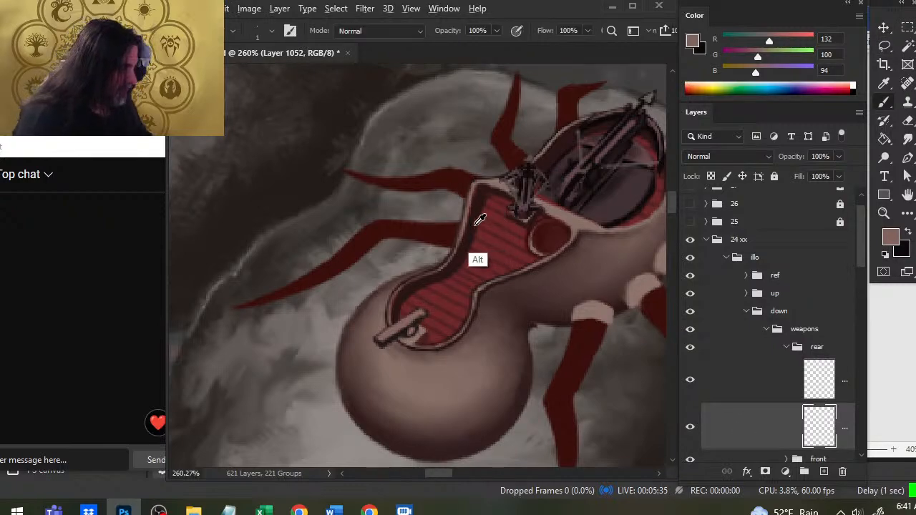
left_click(478, 218, "alt")
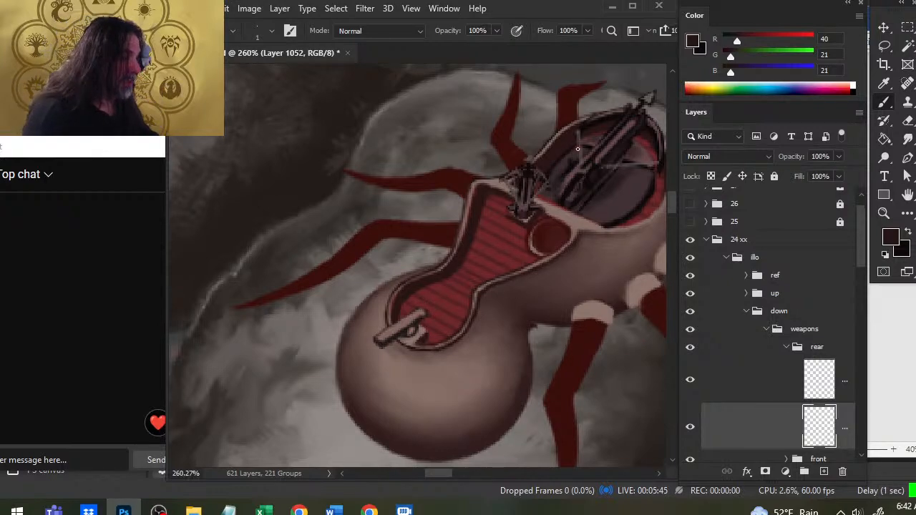
Look across the asteroid field and the bubble-enclosed sailing ship to the large green ship's deck, ending back at the spider ships.
left_click_drag(563, 189, 421, 239)
left_click_drag(344, 125, 525, 435)
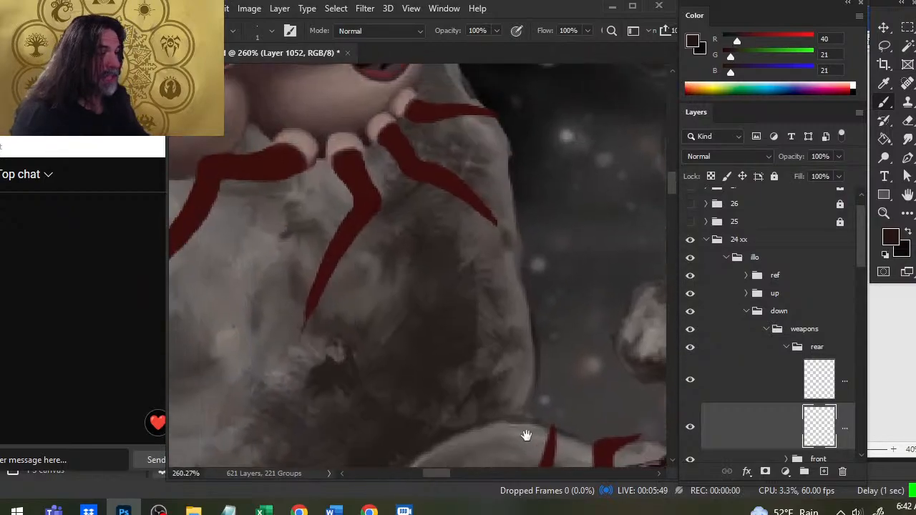
left_click_drag(459, 169, 256, 279)
left_click_drag(641, 302, 386, 307)
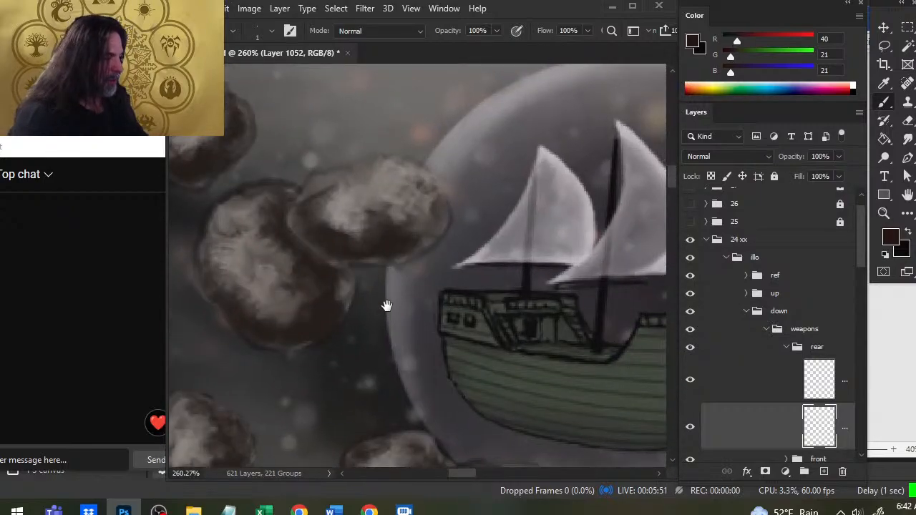
left_click_drag(452, 303, 225, 247)
left_click_drag(387, 311, 211, 251)
left_click_drag(641, 233, 292, 250)
left_click_drag(490, 235, 292, 250)
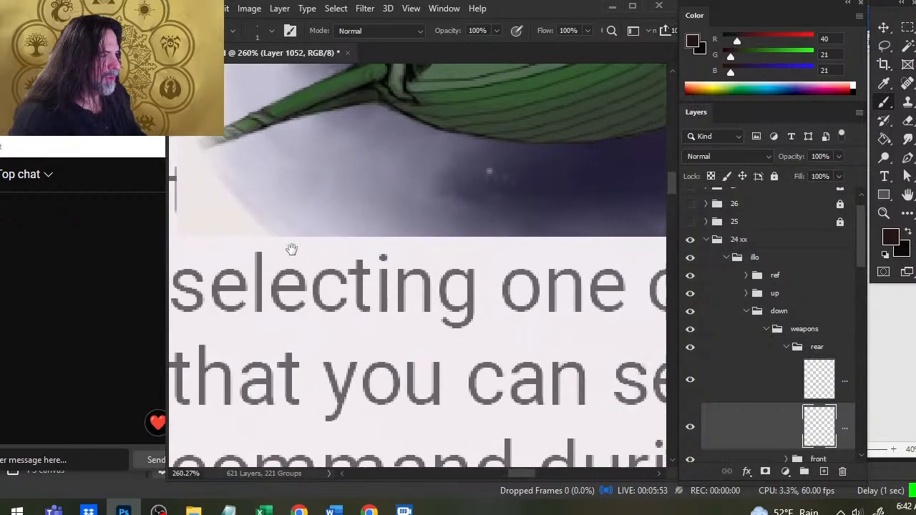
left_click_drag(572, 169, 434, 401)
left_click_drag(562, 128, 364, 353)
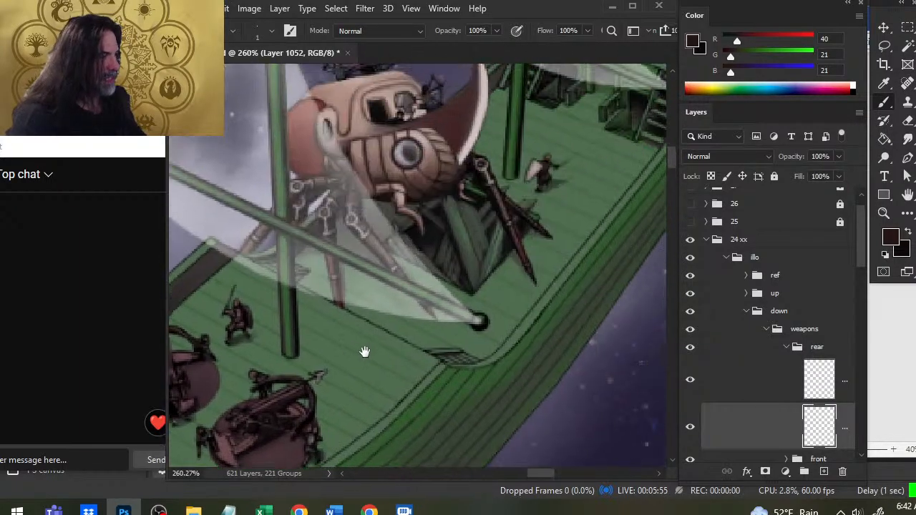
left_click_drag(441, 256, 365, 353)
mouse_move(562, 158)
left_mouse_down()
mouse_move(482, 286)
mouse_move(390, 277)
left_mouse_up()
key("z")
left_click_drag(393, 348, 558, 211)
left_click_drag(449, 286, 570, 205)
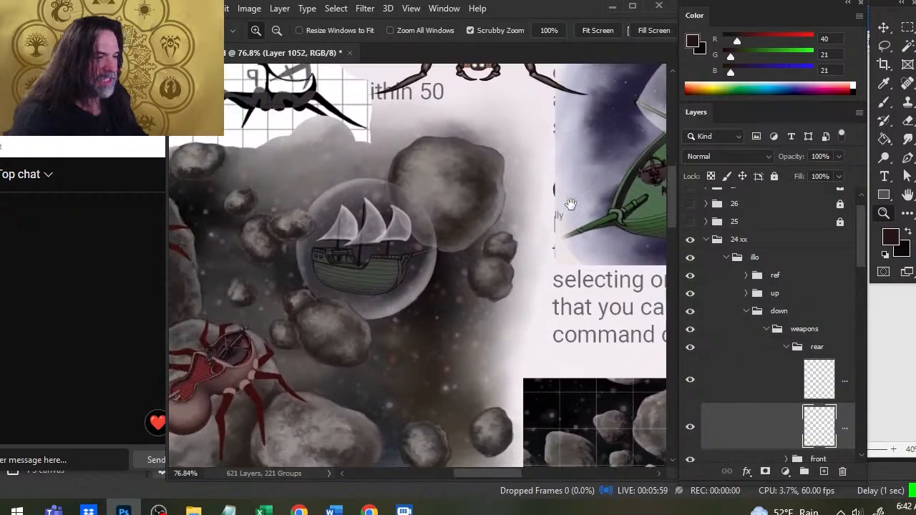
left_click_drag(313, 399, 422, 314)
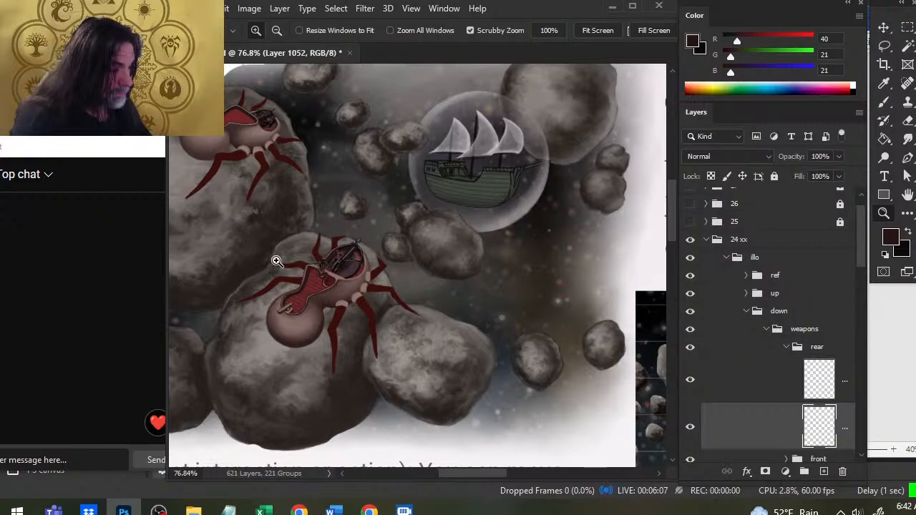
Compare the lower spider ship's weapons up close with the siege weapons and crew on the large green ship's deck.
left_click_drag(301, 323, 346, 328)
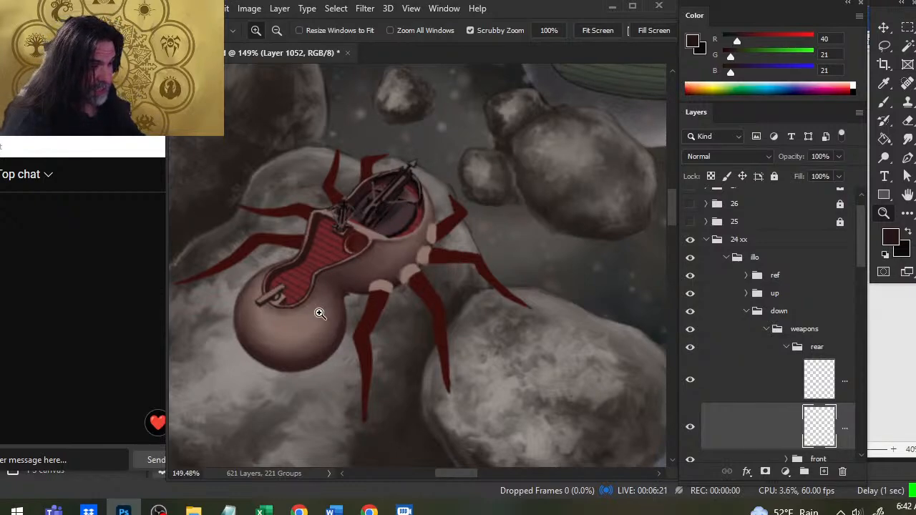
left_click_drag(607, 139, 414, 351)
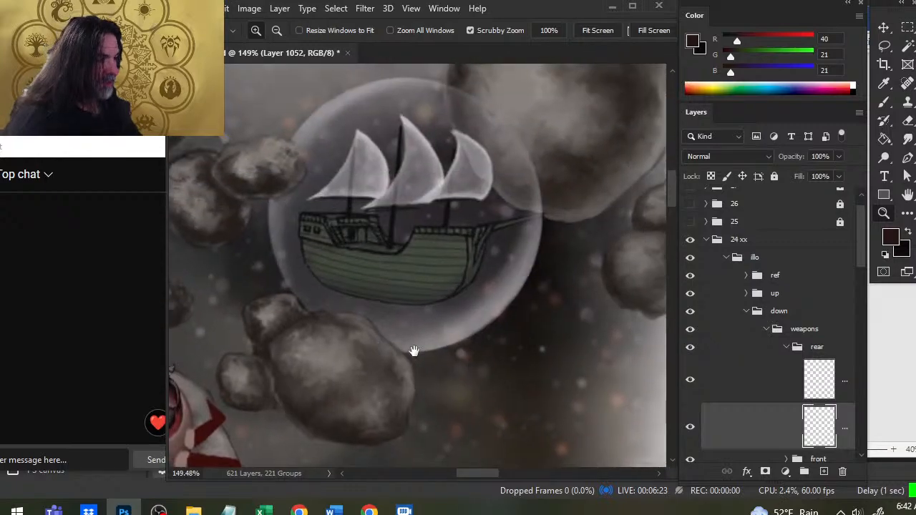
left_click_drag(610, 312, 470, 384)
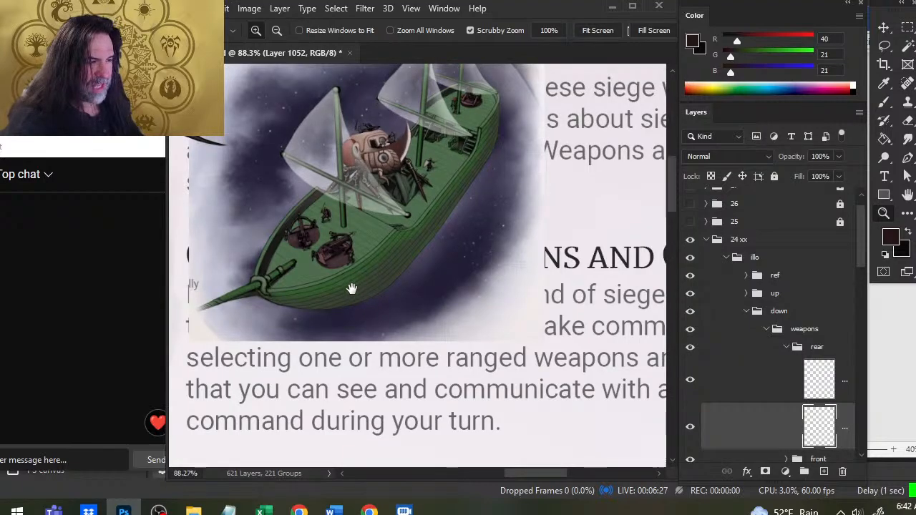
left_click_drag(327, 265, 389, 340)
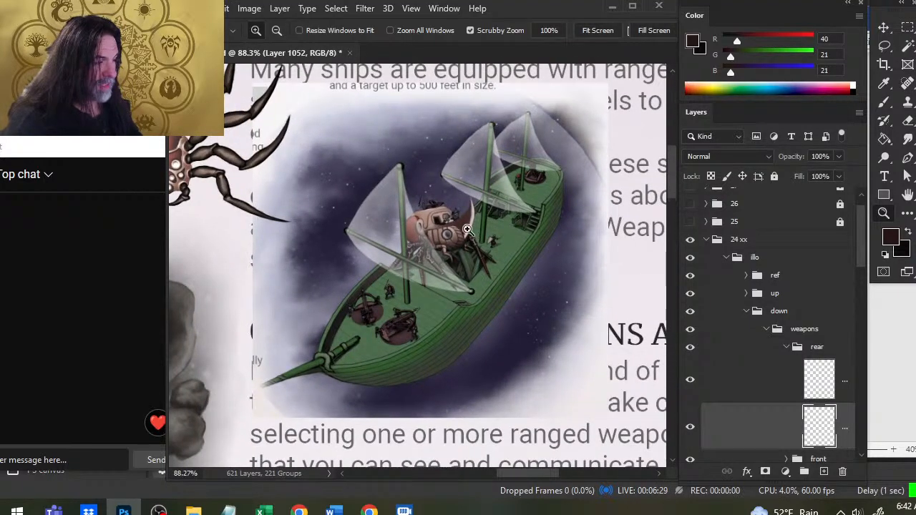
left_click_drag(439, 214, 501, 271)
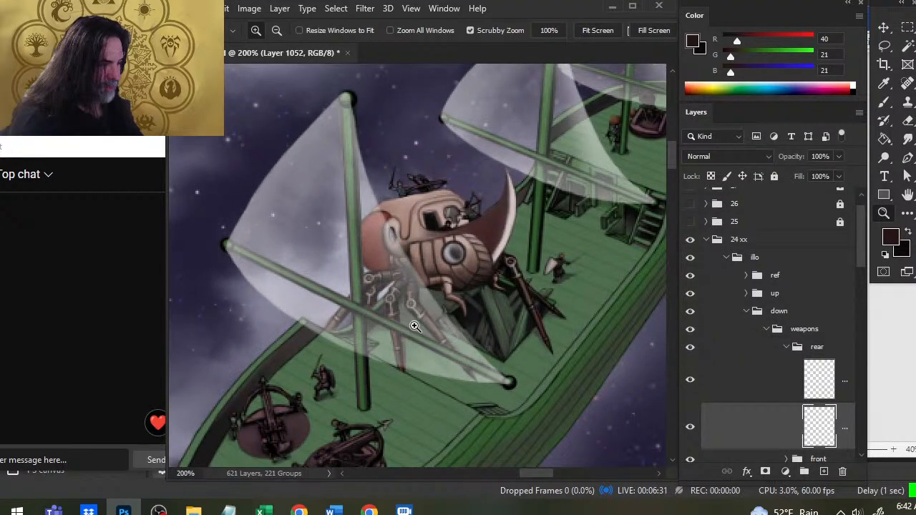
left_click_drag(542, 348, 504, 243)
left_click_drag(397, 293, 393, 274)
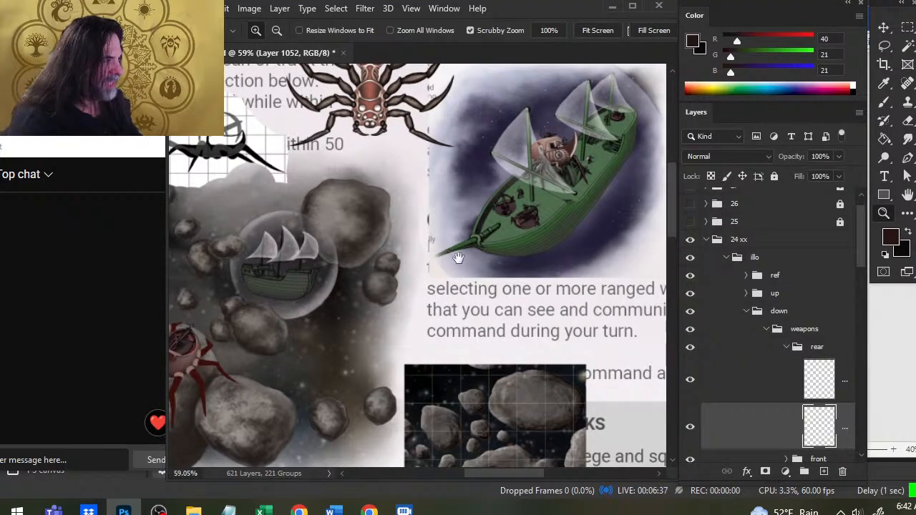
left_click_drag(348, 302, 493, 232)
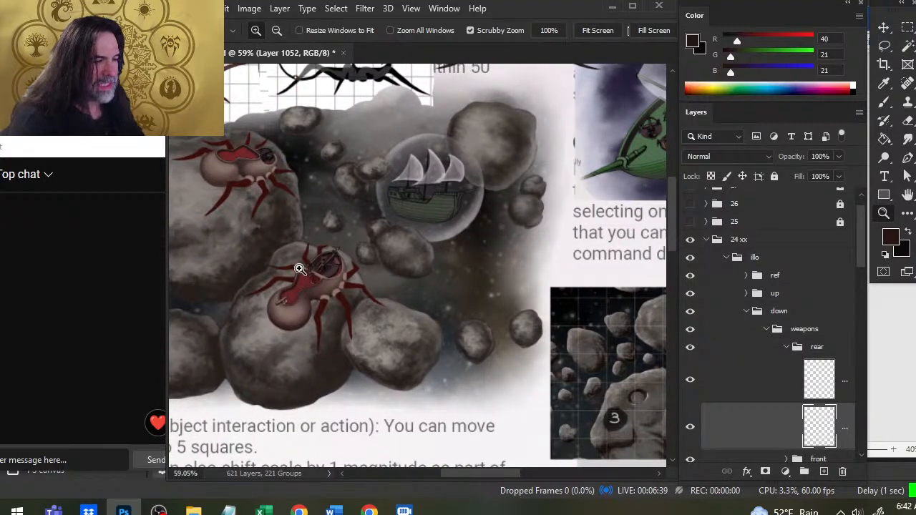
left_click_drag(296, 271, 331, 274)
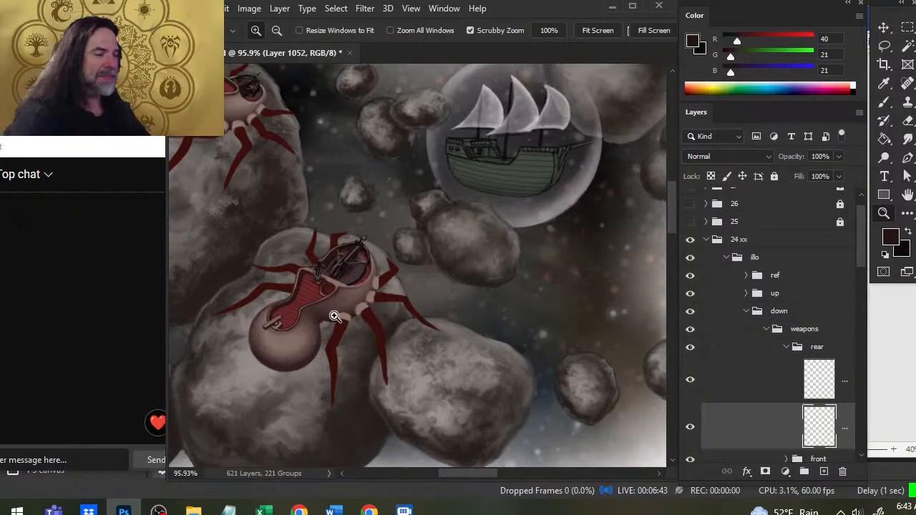
mouse_move(317, 330)
left_mouse_down()
mouse_move(349, 305)
mouse_move(333, 338)
left_mouse_up()
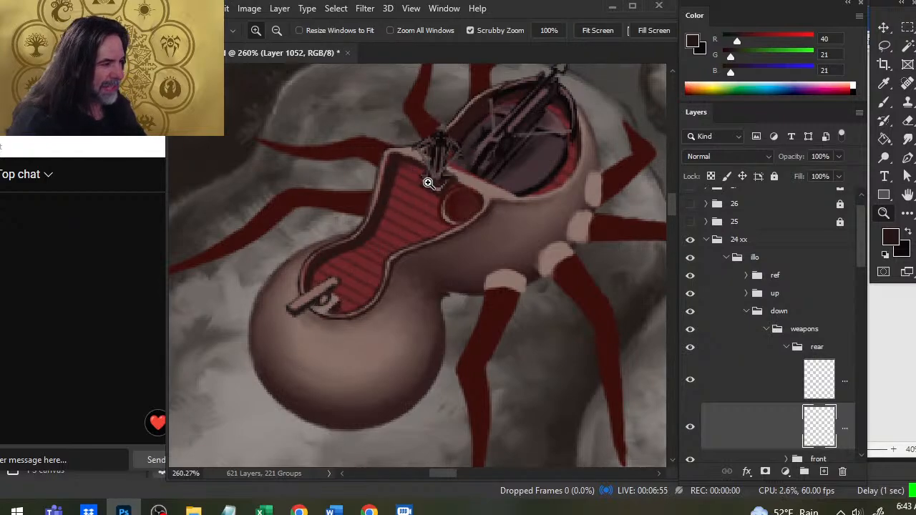
Shade the rear weapon's barrel in dark brown (RGB 34, 25, 25) with a 1 px brush on the rear group's lower and upper layers.
left_click(315, 313)
key("b")
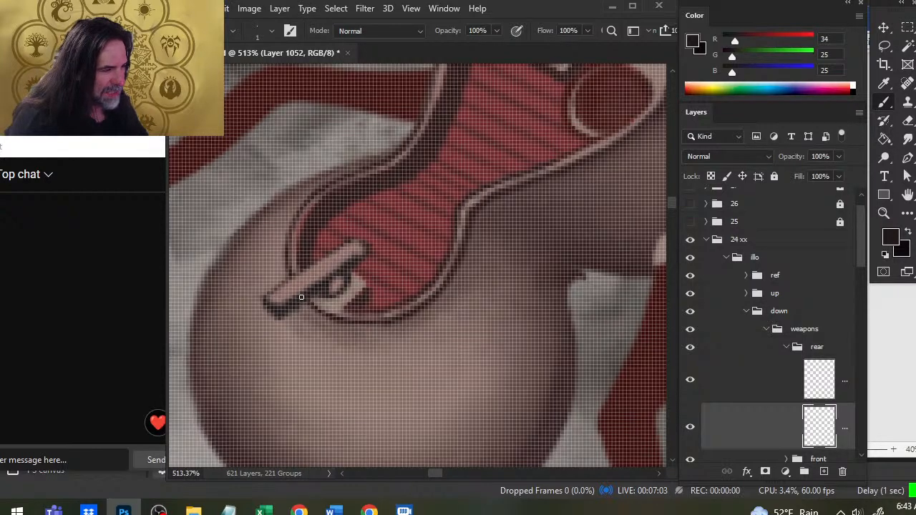
left_click(689, 379)
left_click(689, 379)
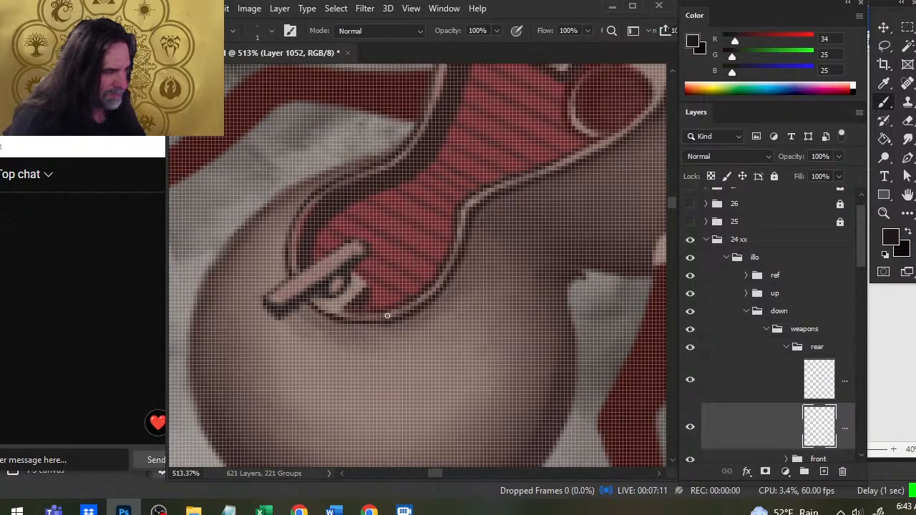
left_click(713, 387)
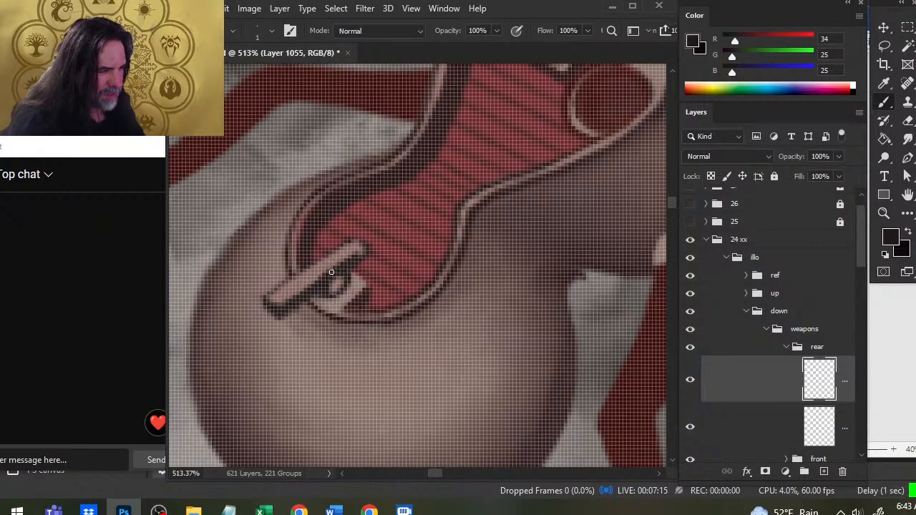
key("r")
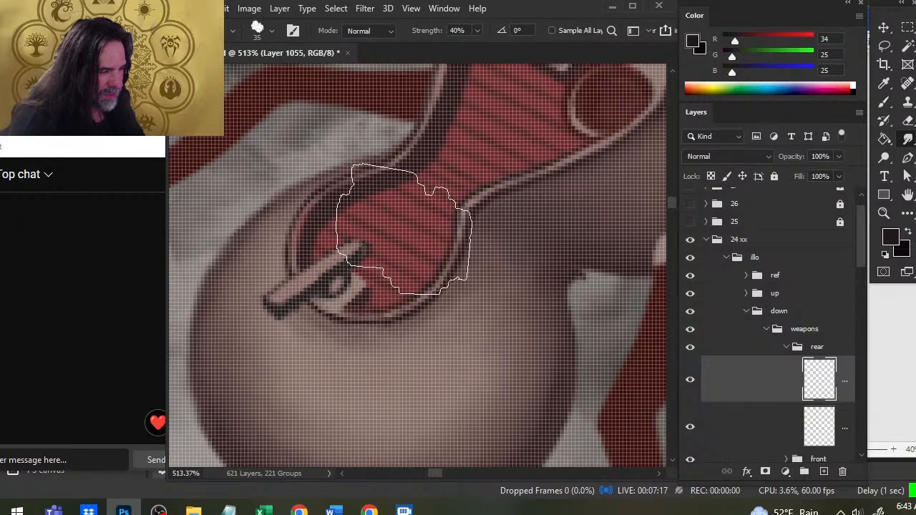
Compare the lower spider ship's weapons with the upper spider ship and the weapon positions on the gridded top-down spider deck plan.
key("z")
left_click_drag(491, 214, 448, 276)
left_click_drag(457, 133, 503, 354)
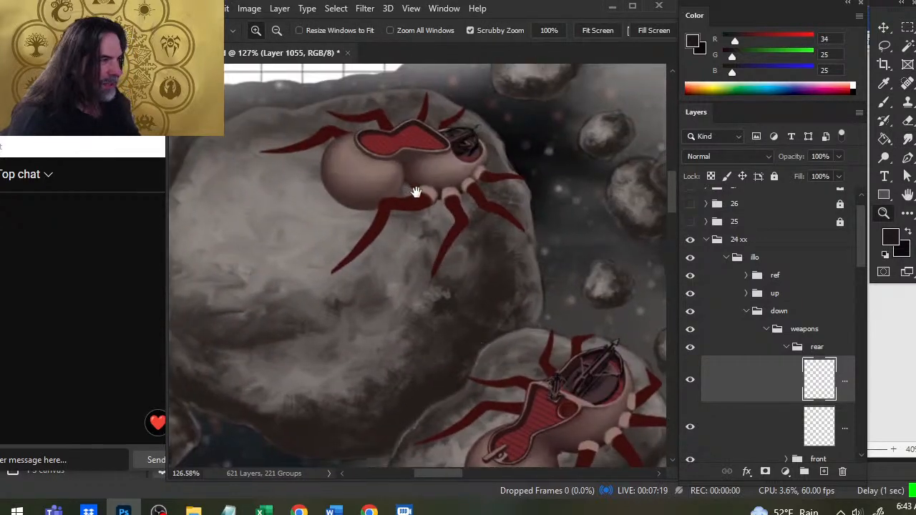
left_click_drag(527, 389, 491, 364)
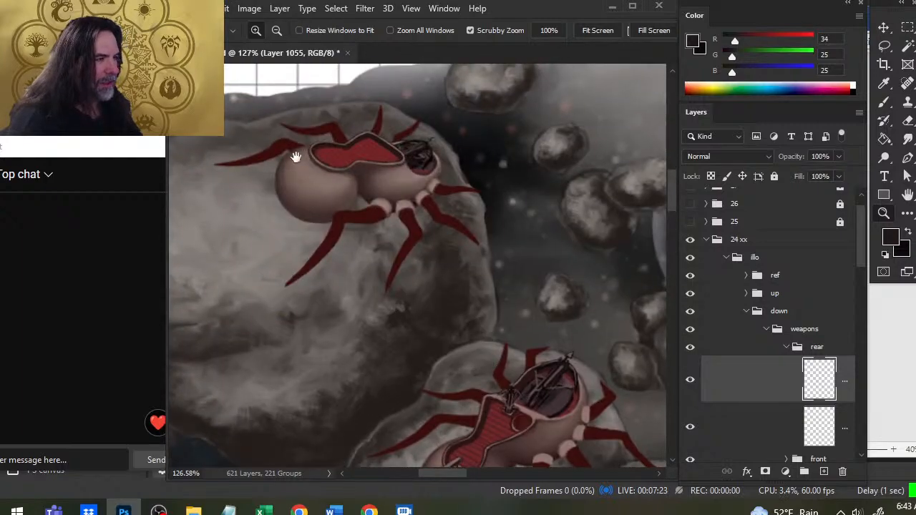
left_click_drag(493, 135, 583, 380)
left_click_drag(221, 192, 292, 196)
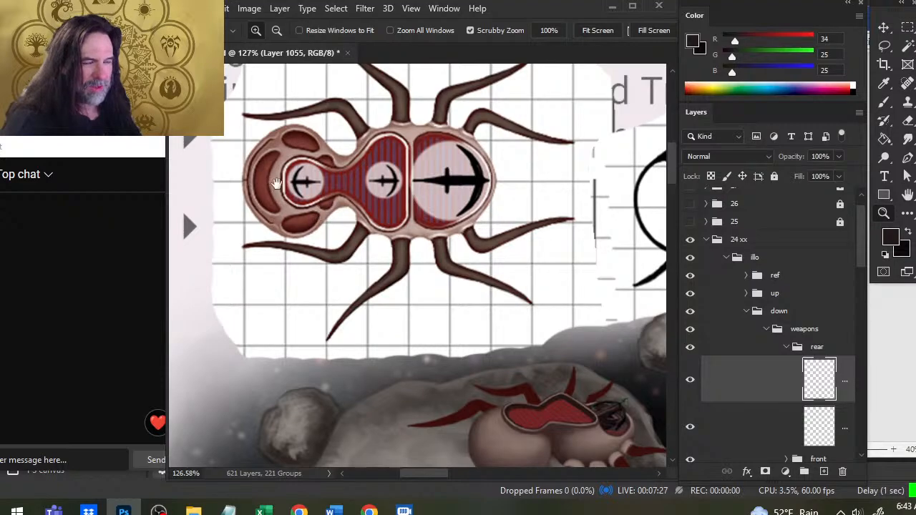
left_click_drag(520, 307, 448, 241)
left_click_drag(384, 148, 457, 313)
left_click_drag(573, 238, 512, 197)
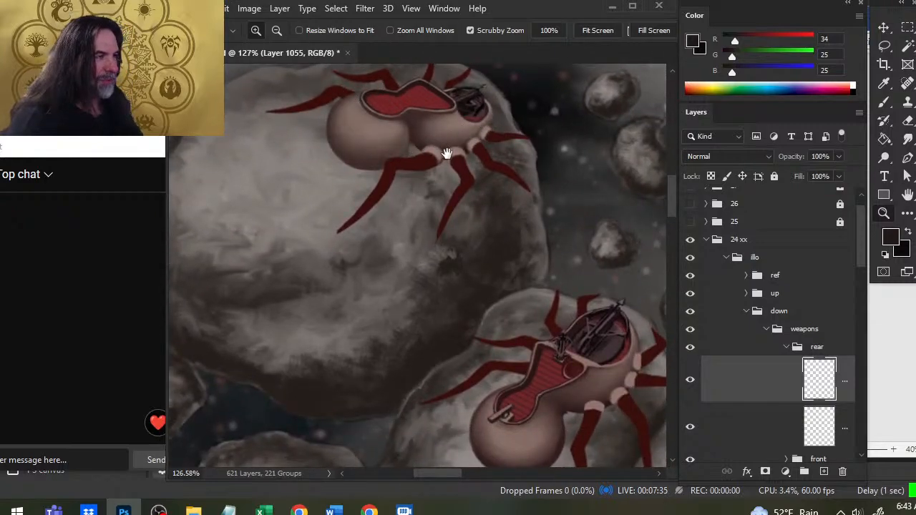
Look over the asteroid field from the lower spider ship to the bubble-enclosed sailing ship, then over the whole illustration.
left_click_drag(520, 365, 423, 197)
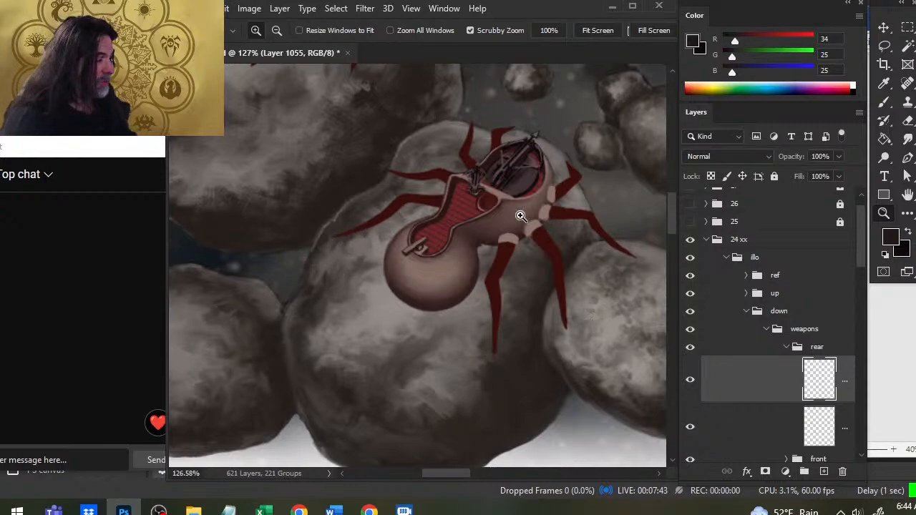
mouse_move(448, 194)
left_mouse_down()
mouse_move(547, 472)
mouse_move(541, 469)
left_mouse_up()
left_click_drag(527, 369, 399, 258)
left_click_drag(519, 338, 411, 229)
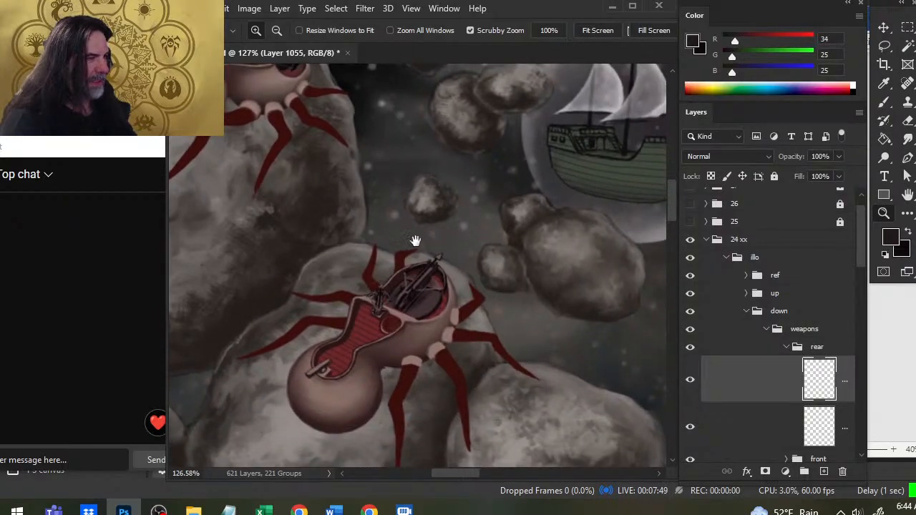
left_click_drag(532, 250, 333, 285)
left_click_drag(423, 177, 422, 251)
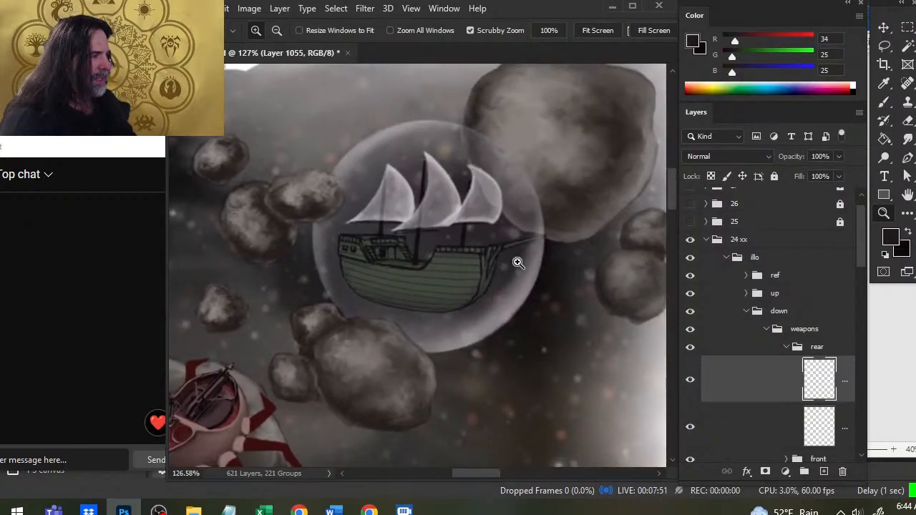
left_click_drag(518, 262, 466, 348)
left_click_drag(426, 312, 445, 366)
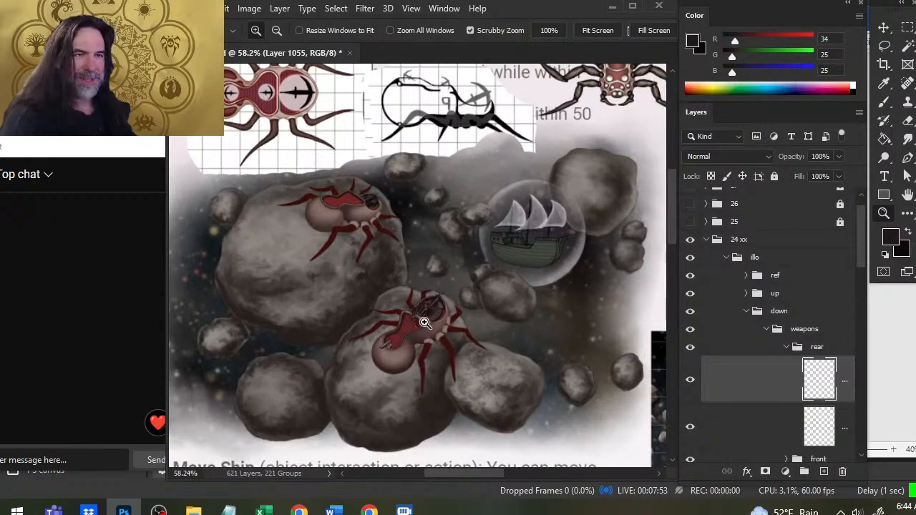
scroll(420, 304, "down", 2)
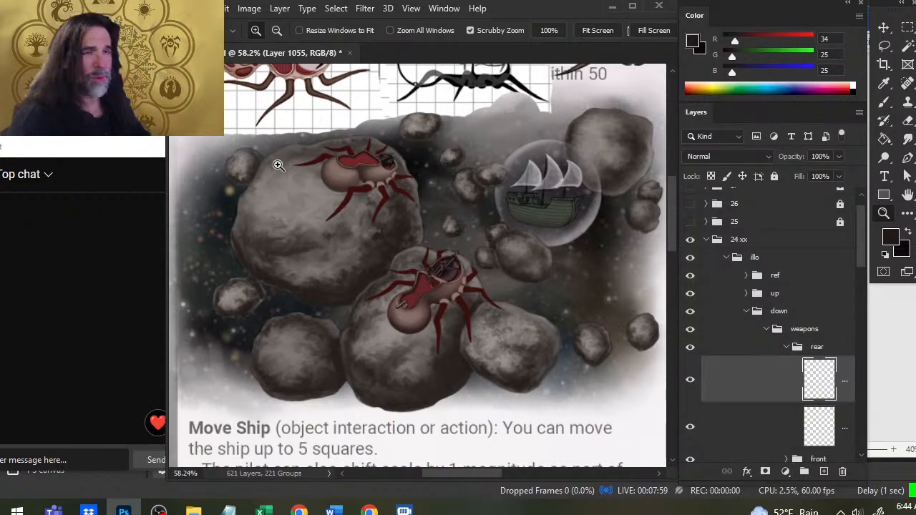
Touch up the top of the rear weapon's barrel in sampled light brown (RGB 125, 95, 89) with a 1 px brush.
left_click_drag(399, 299, 479, 318)
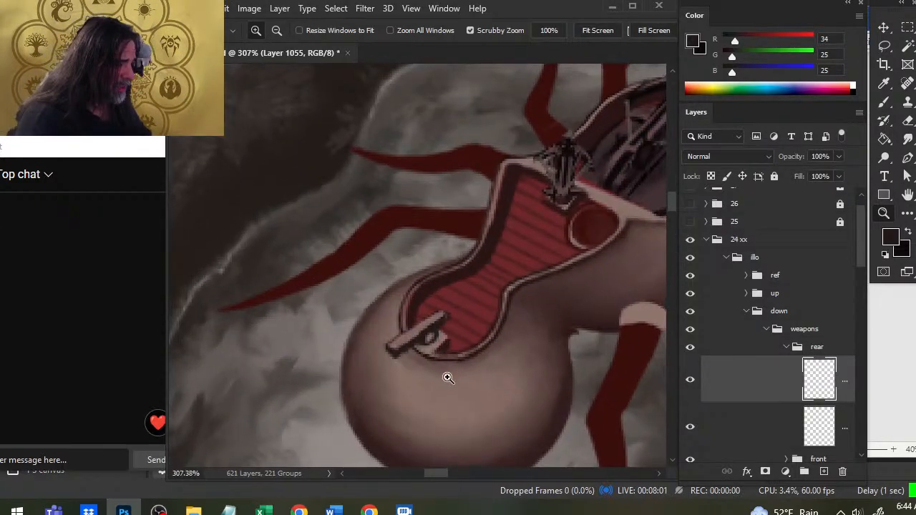
left_click_drag(480, 376, 485, 309)
key("b")
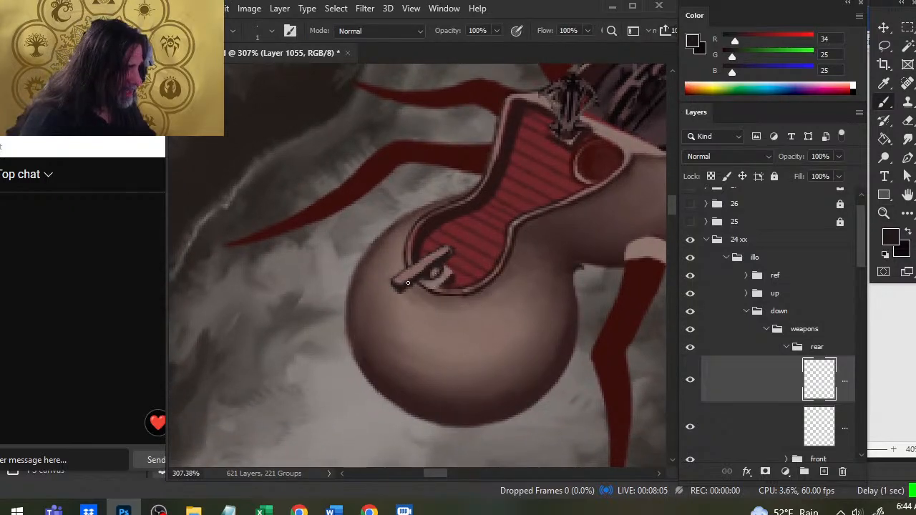
left_click(411, 269, "alt")
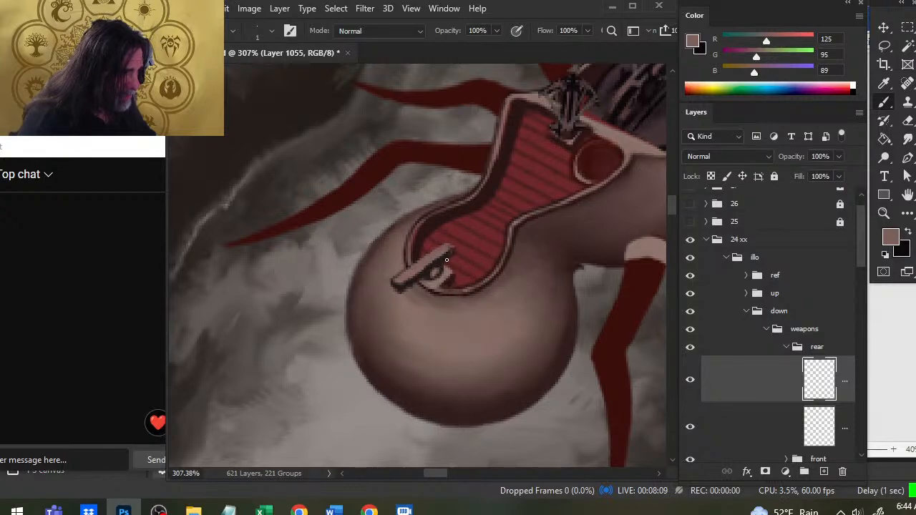
key("e")
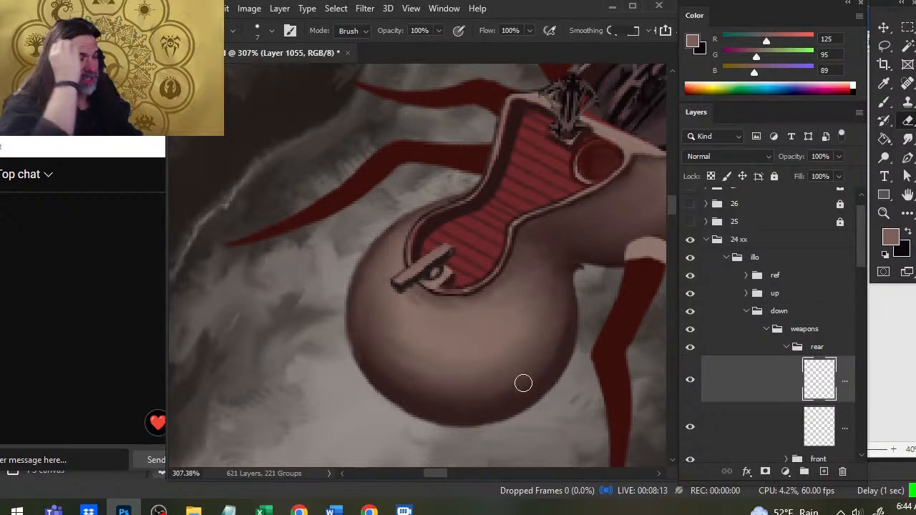
Blend the rear barrel's shading with the Smudge tool at 1 px and 40% strength.
key("r")
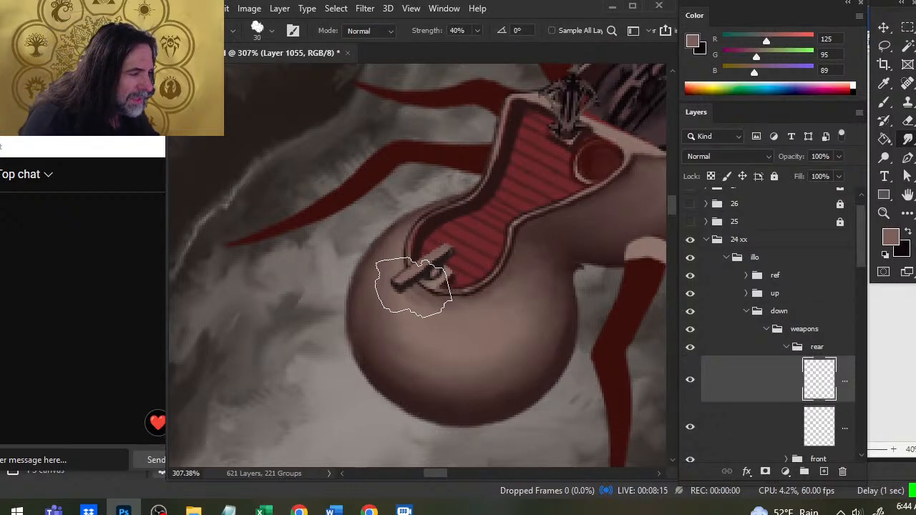
key("bracketleft")
key("bracketleft")
key("bracketleft")
key("bracketleft")
key("bracketleft")
key("bracketleft")
key("bracketleft")
key("bracketleft")
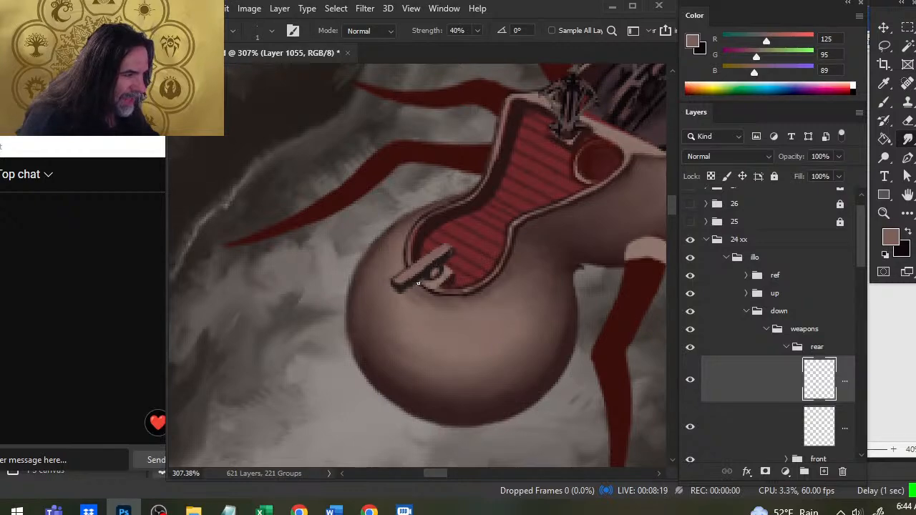
Clean up the outer end of the rear barrel in sampled dark brown (RGB 39, 29, 29) with a 1 px brush.
key("b")
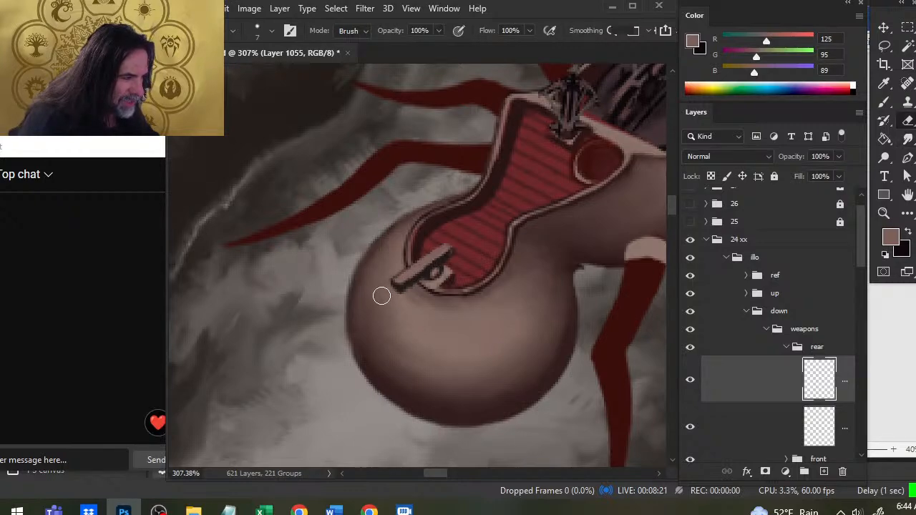
left_click(396, 288, "alt")
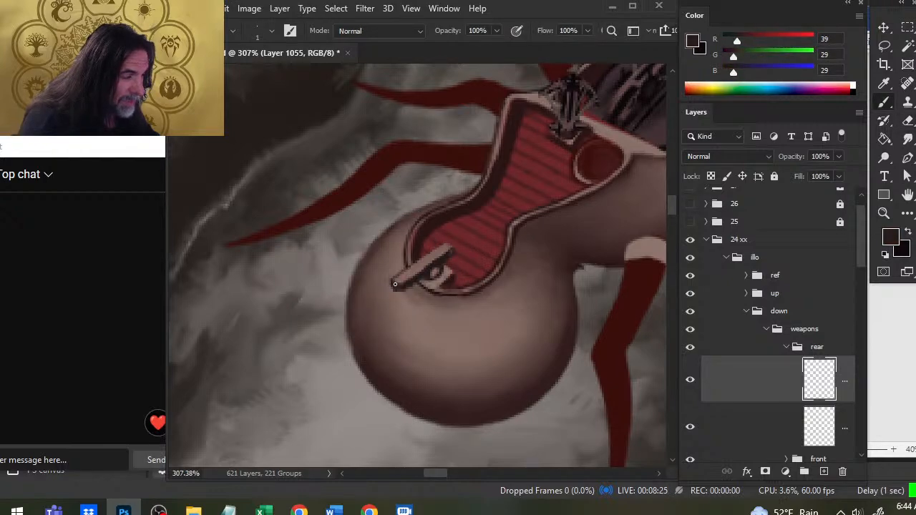
key("e")
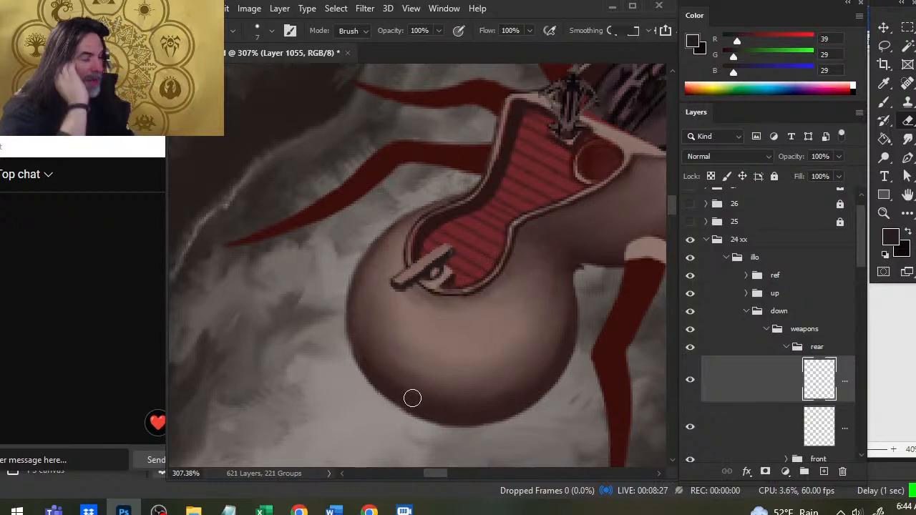
key("b")
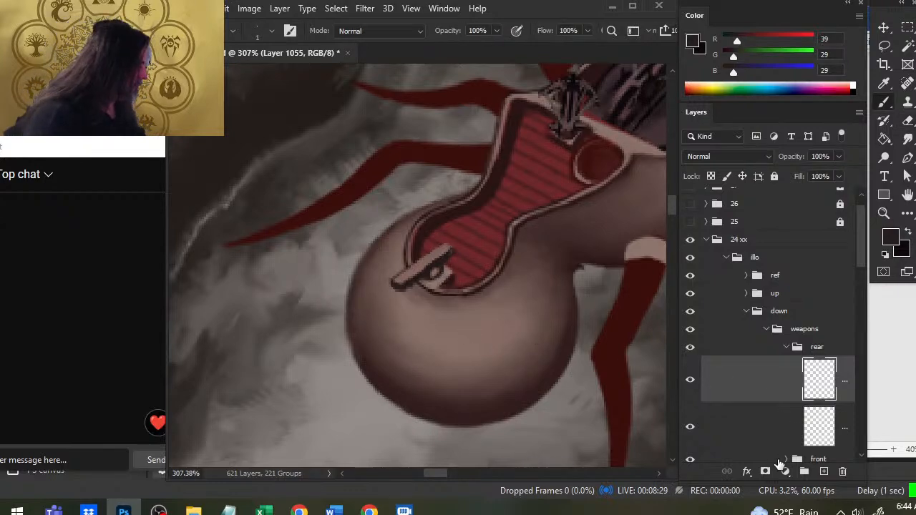
Add a layer above the barrel and paint curved ballista arms at its outer end in dark brown (RGB 34, 25, 25), trimming stray edges.
left_click(824, 471)
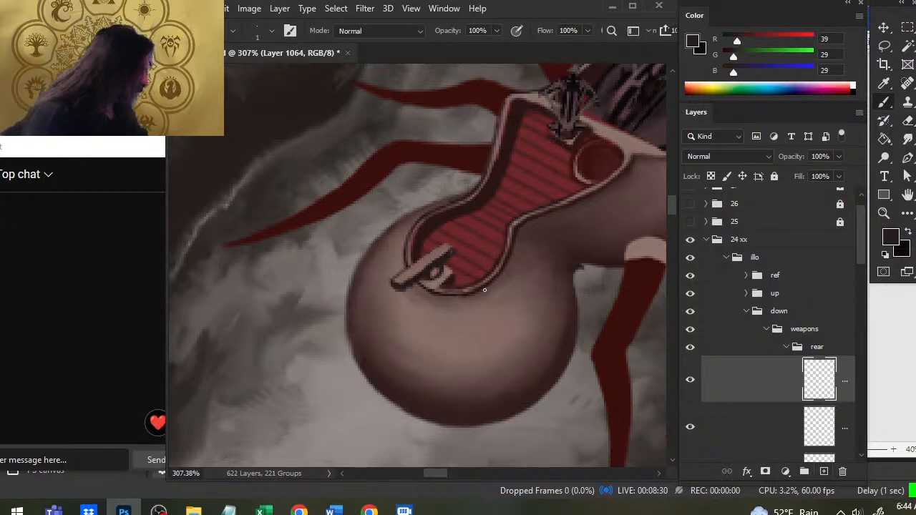
left_click(439, 263, "alt")
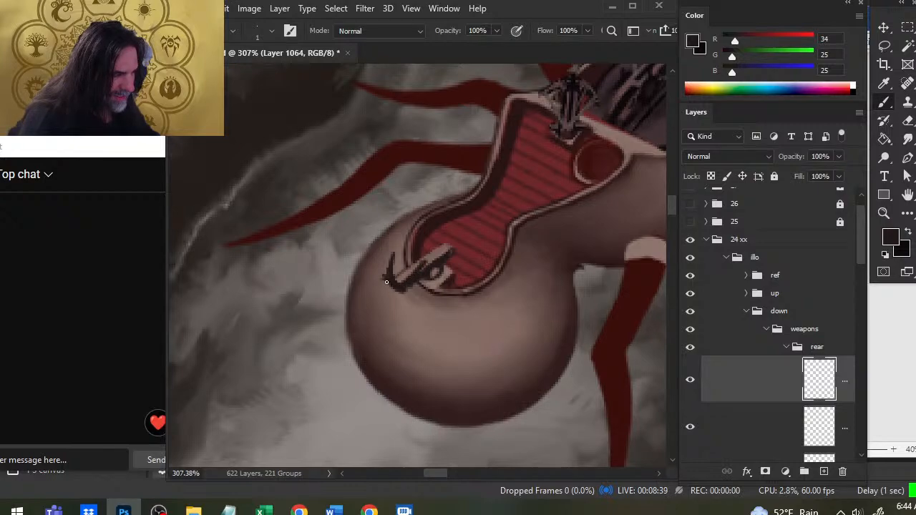
key("e")
left_click_drag(378, 277, 374, 270)
key("b")
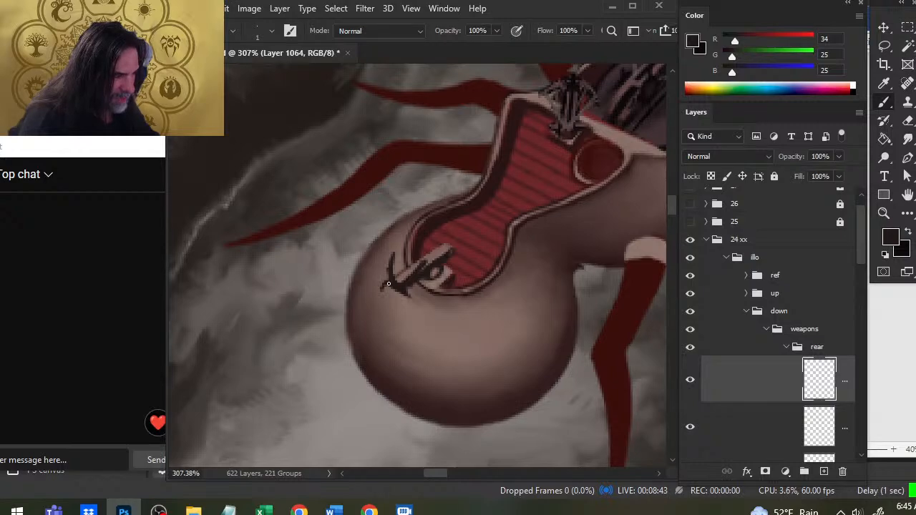
Refine the shape of the rear ballista's arms by alternately erasing and repainting them in dark brown.
key("e")
mouse_move(380, 292)
left_mouse_down()
mouse_move(387, 302)
mouse_move(409, 293)
mouse_move(395, 289)
left_mouse_up()
key("b")
key("e")
key("b")
key("e")
key("b")
key("b")
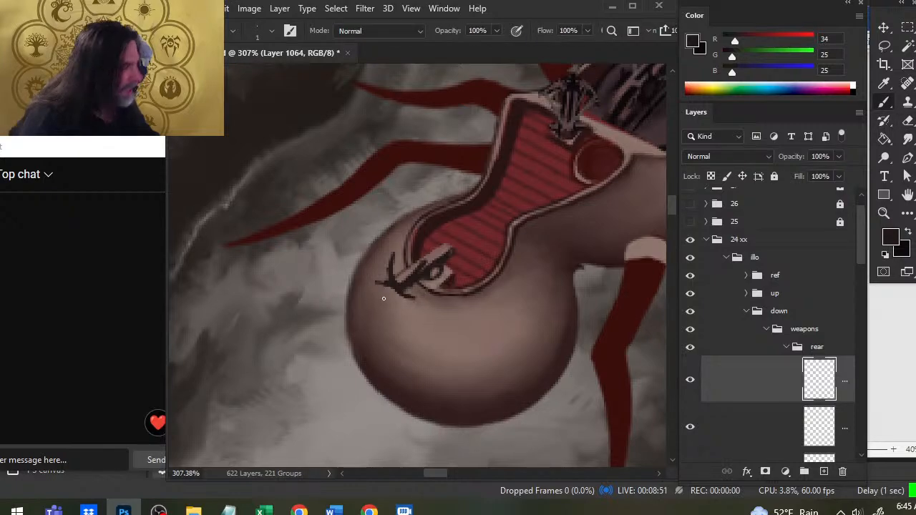
key("e")
mouse_move(372, 296)
left_mouse_down()
mouse_move(362, 278)
mouse_move(391, 288)
left_mouse_up()
key("b")
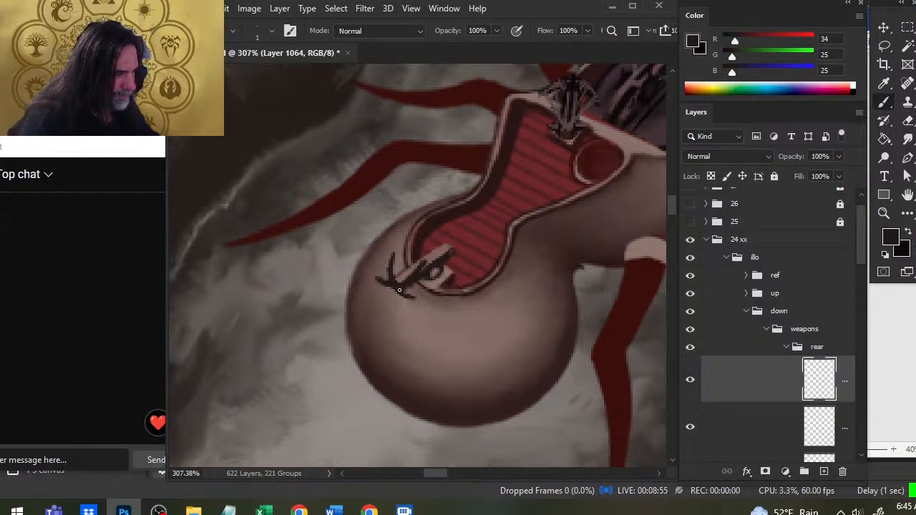
Paint lighter brown highlights (RGB 92, 70, 67) along the rear ballista's arms with a 1 px brush.
mouse_move(497, 277)
left_mouse_down()
mouse_move(468, 296)
mouse_move(539, 206)
left_mouse_up()
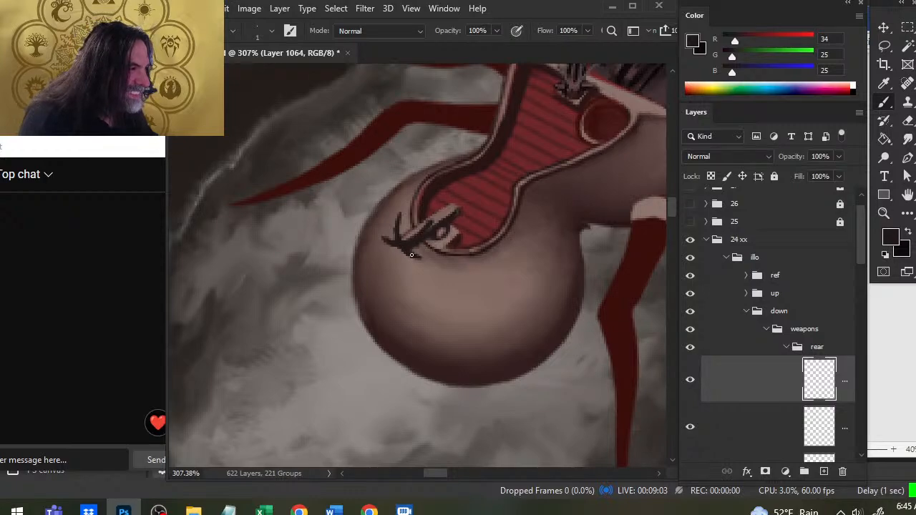
left_click(406, 242, "alt")
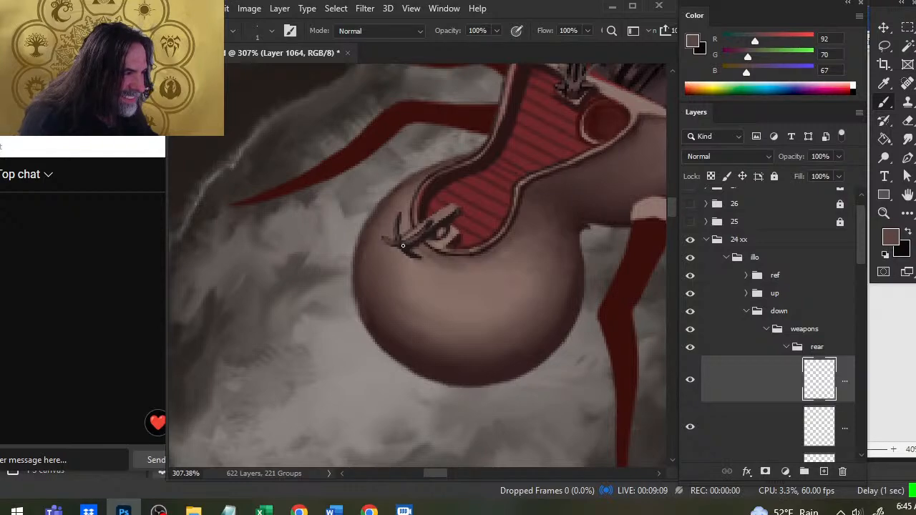
left_click_drag(400, 242, 410, 254)
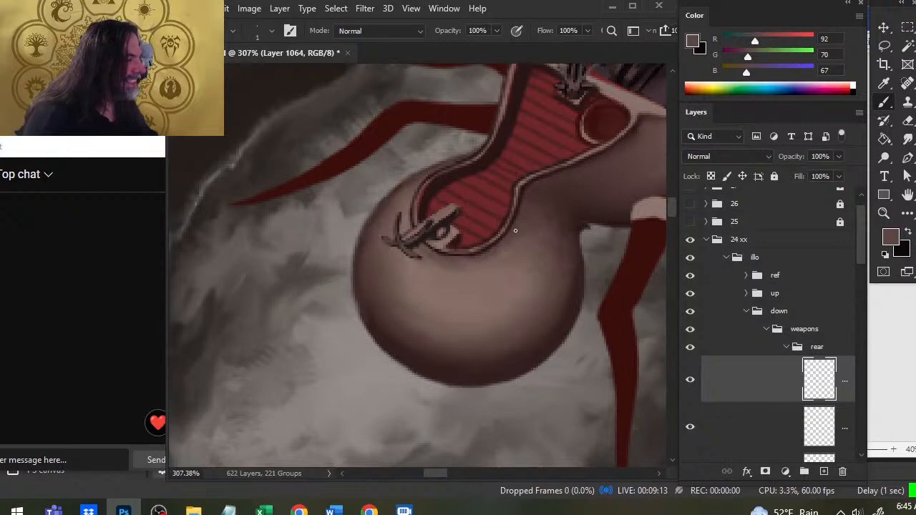
Add a layer and paint straight bowstrings on the rear ballista in grey-brown (RGB 87, 73, 70) sampled from the large front ballista's string.
left_click_drag(605, 153, 501, 365)
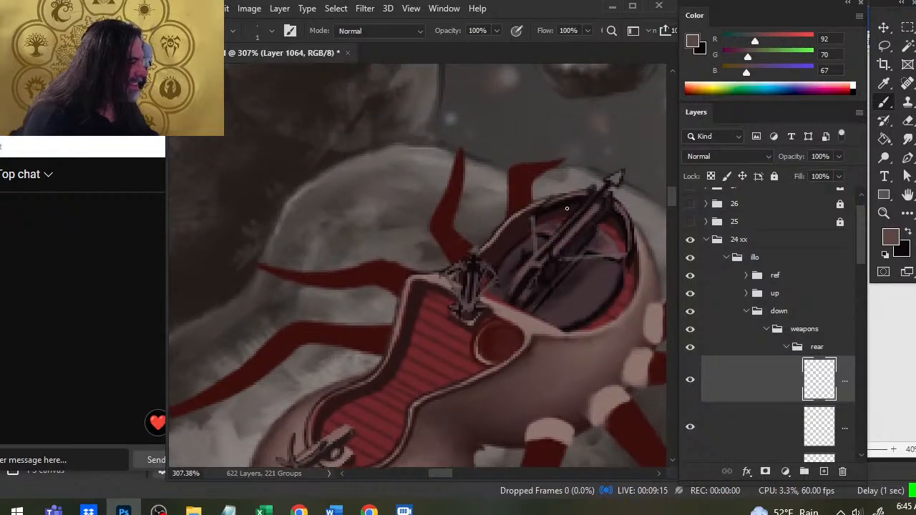
left_click(542, 222, "alt")
left_click_drag(536, 232, 533, 233)
left_click_drag(447, 381, 563, 188)
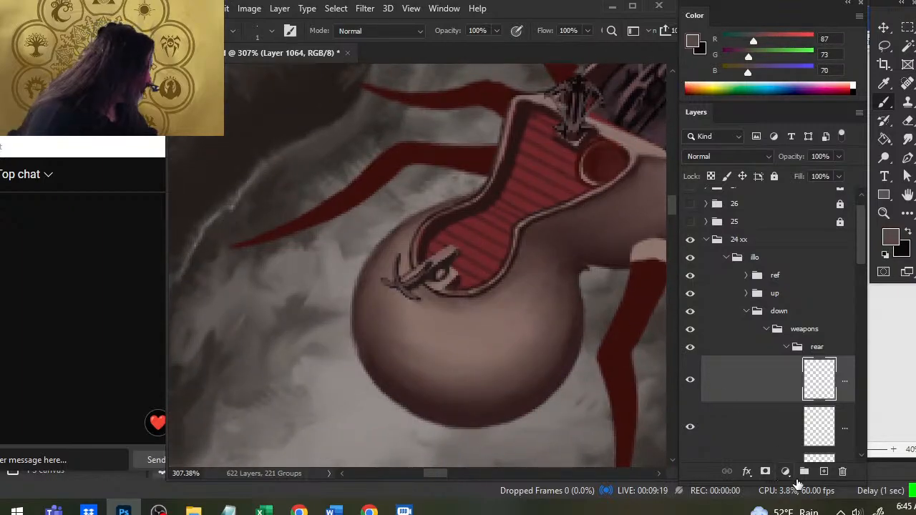
left_click(823, 472)
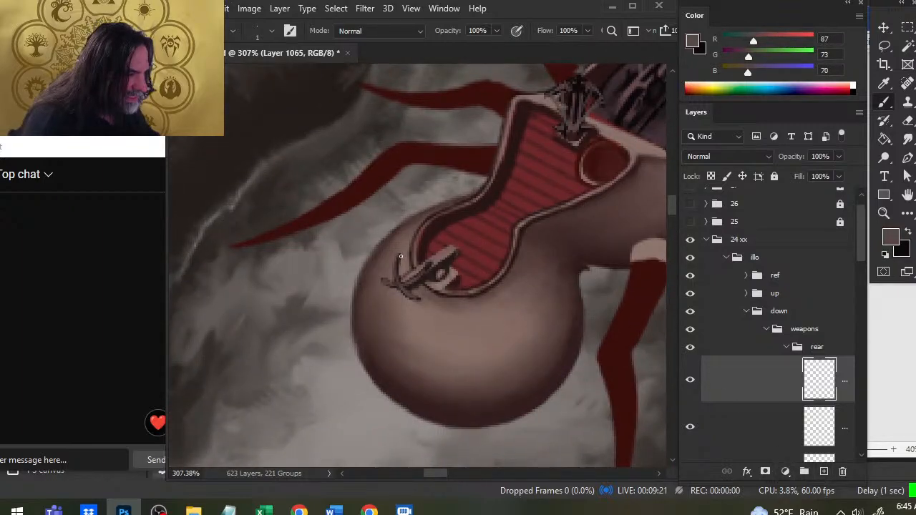
left_click(440, 251, "shift")
left_click(431, 282, "shift")
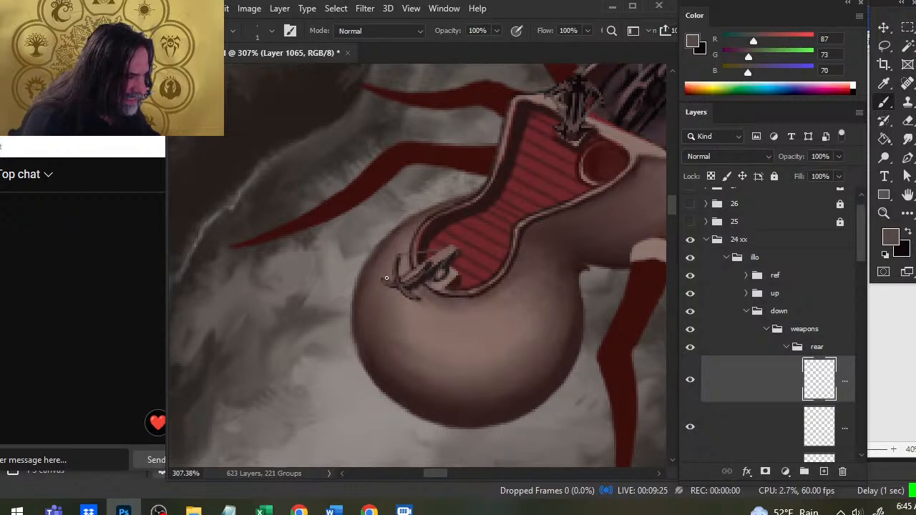
left_click(395, 276, "shift")
left_click(414, 269, "shift")
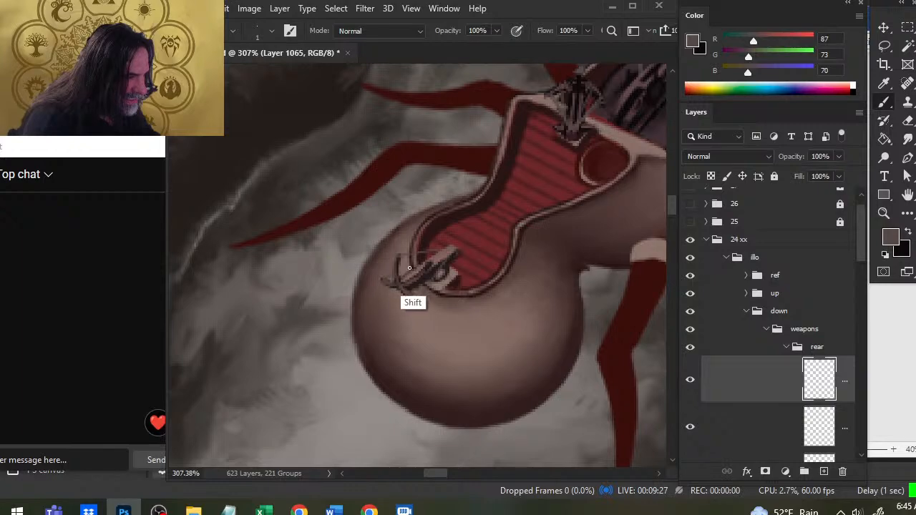
left_click(431, 256, "shift")
Add another layer and paint a dark brown (RGB 34, 25, 25) bolt shaft along the rear ballista's barrel.
left_click(409, 288, "alt")
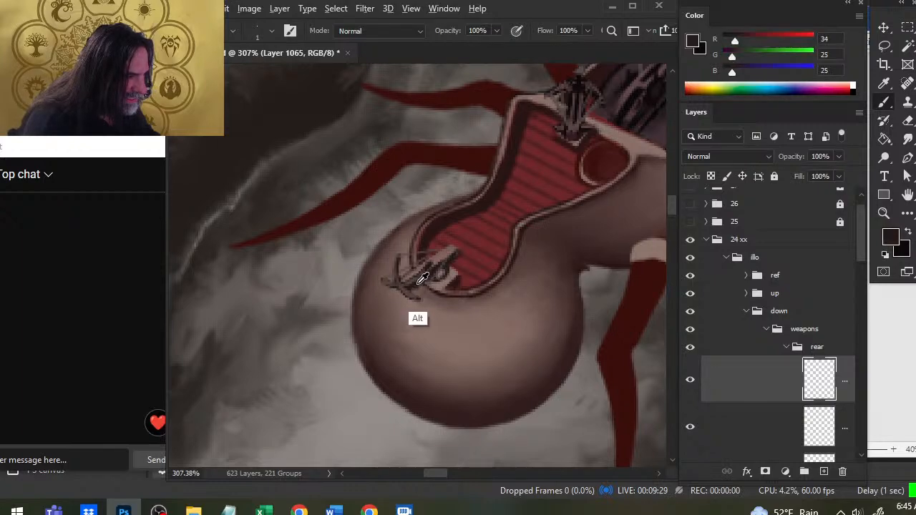
left_click(823, 472)
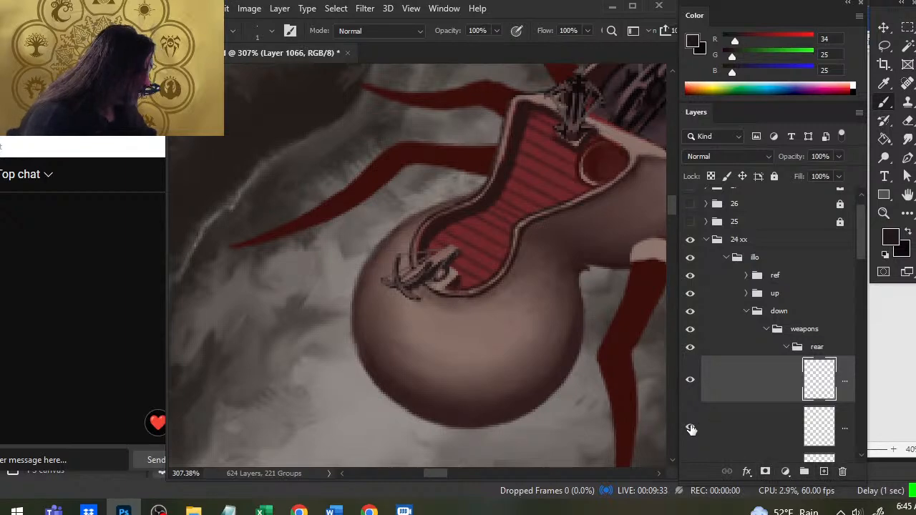
left_click(691, 380)
left_click(690, 380)
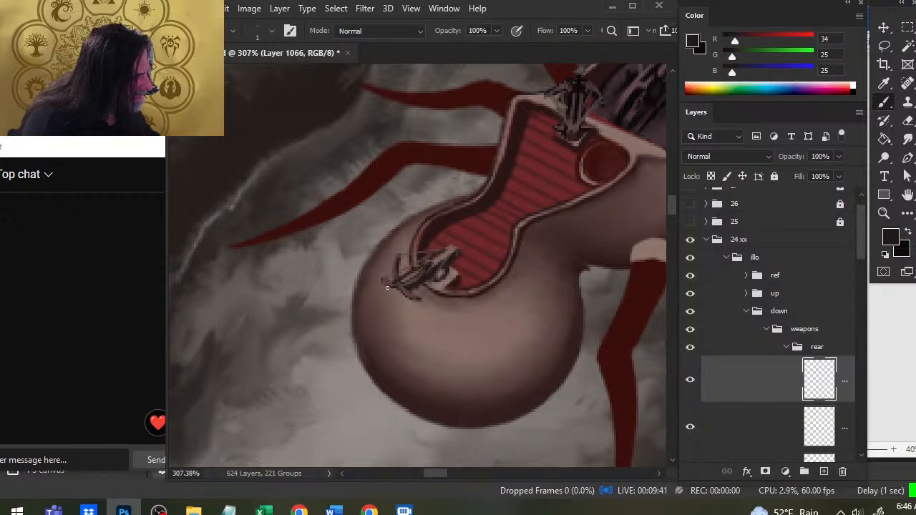
Paint and trim the bolt's head at the rear ballista's outer end in grey (RGB 102, 95, 87) and dark brown (RGB 54, 42, 40).
left_click_drag(592, 180, 479, 336)
left_click(607, 151, "alt")
left_click_drag(407, 346, 555, 175)
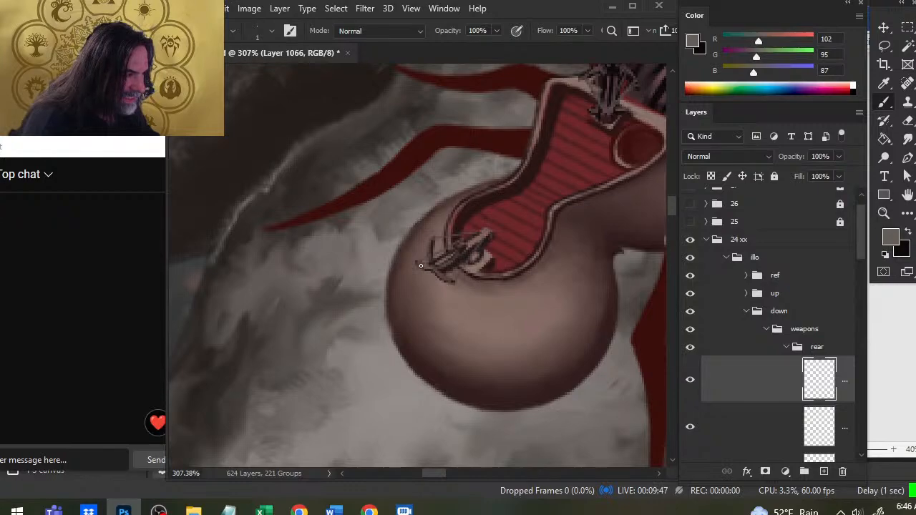
left_click(425, 268, "alt")
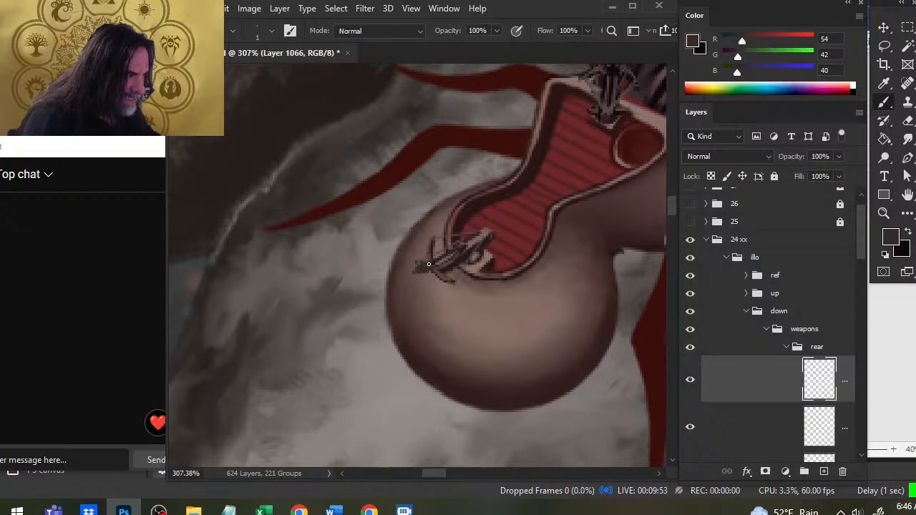
key("e")
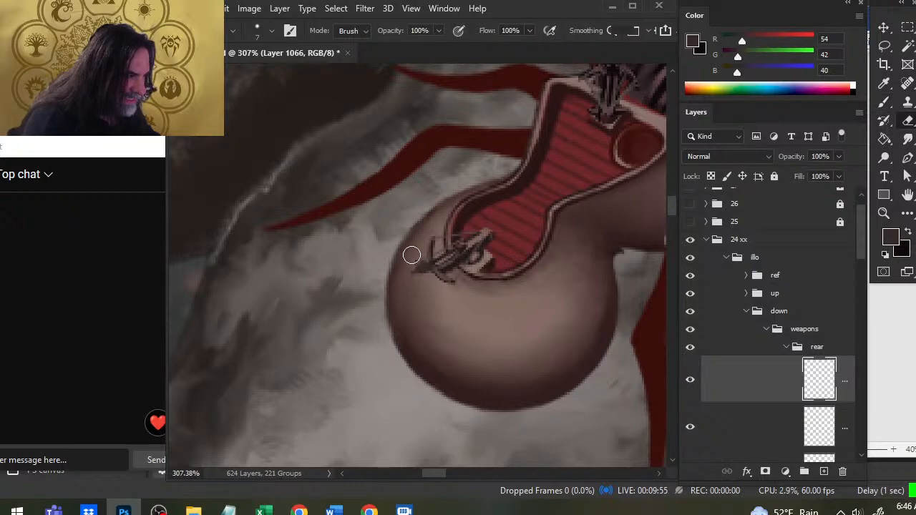
key("b")
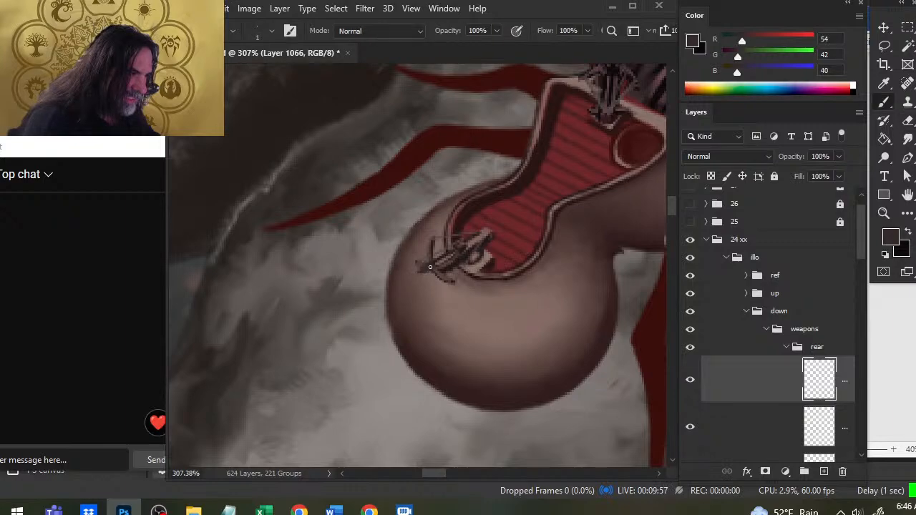
key("e")
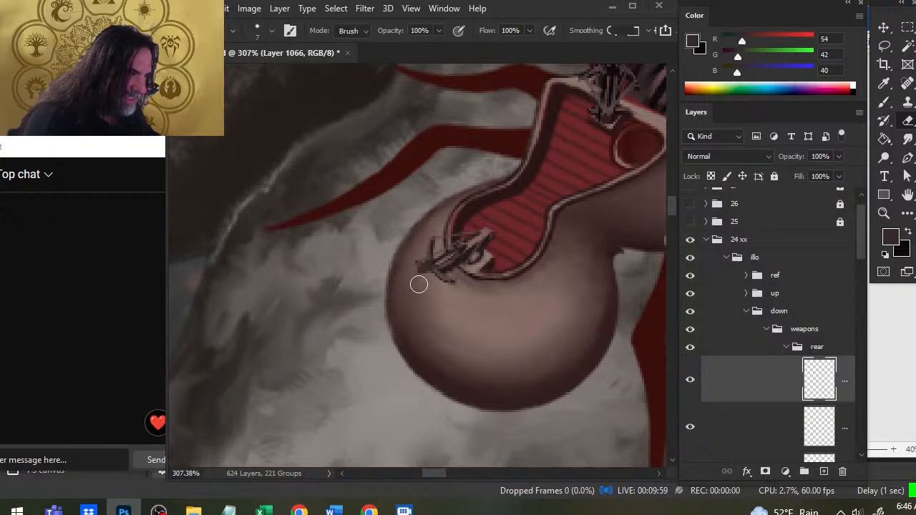
key("b")
Touch up the rear ballista's edges with sampled light browns (RGB 130, 108, 100 and 134, 113, 104) and dark brown (RGB 34, 25, 25).
key("alt")
left_click(484, 266, "alt")
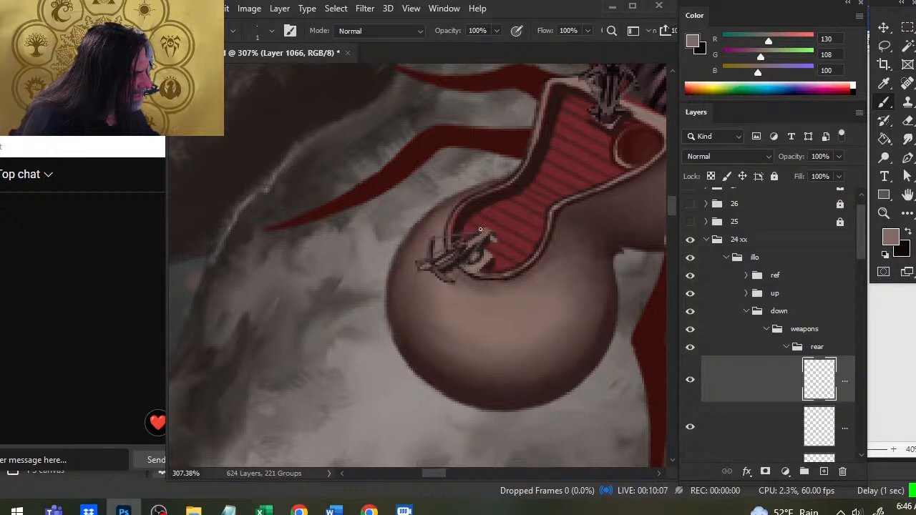
left_click(461, 257, "alt")
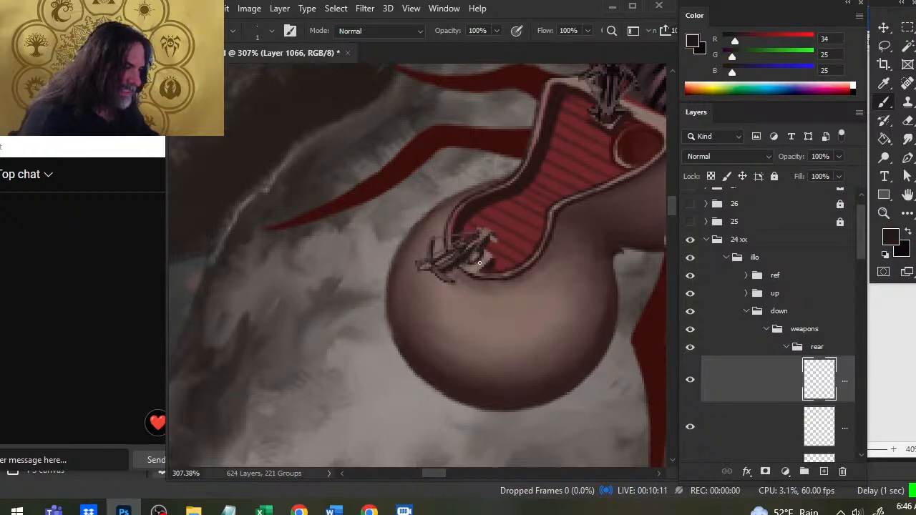
left_click(445, 274, "alt")
mouse_move(435, 268)
left_mouse_down()
mouse_move(454, 250)
mouse_move(433, 244)
left_mouse_up()
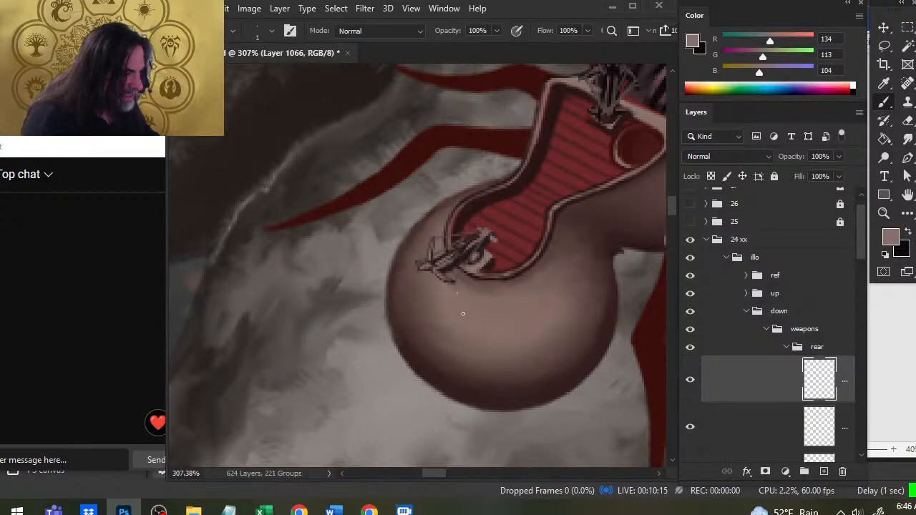
Collapse the rear and weapons groups and compare the ship with the weapons hidden and shown.
key("z")
left_click_drag(473, 312, 415, 306)
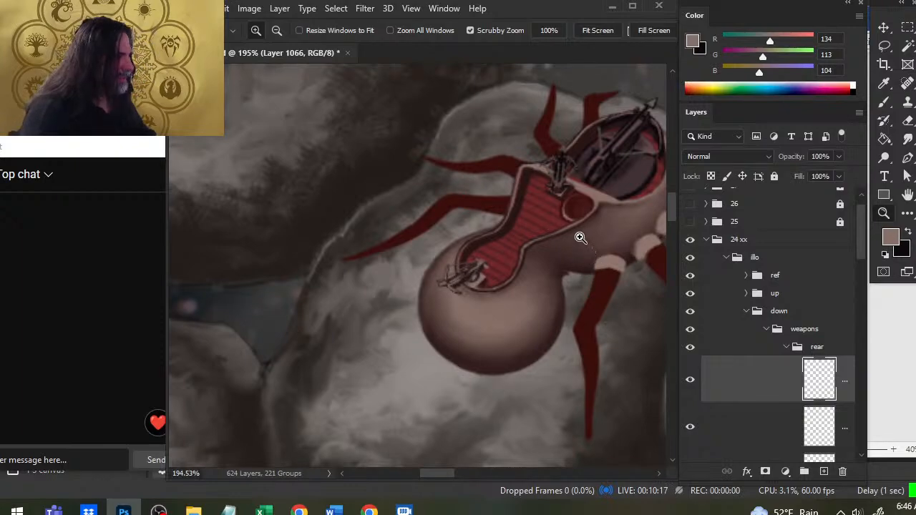
left_click_drag(536, 175, 499, 189)
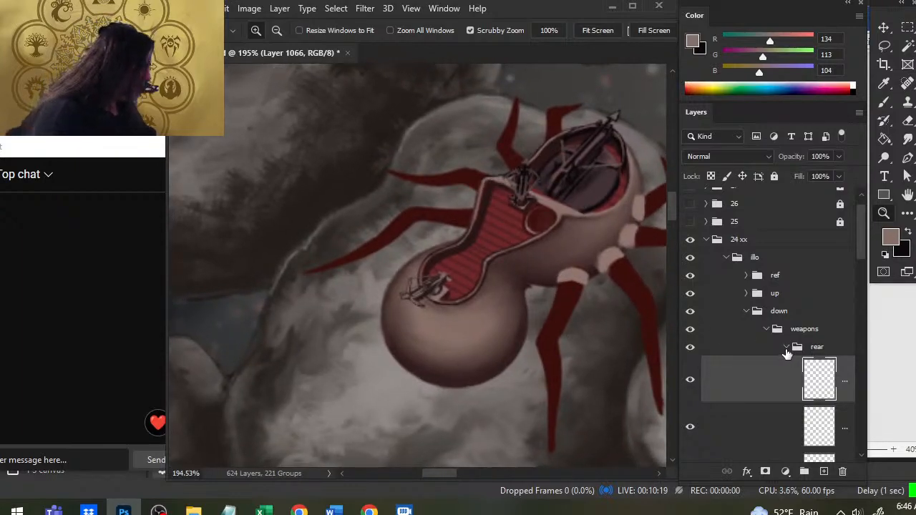
left_click(786, 348)
left_click(766, 330)
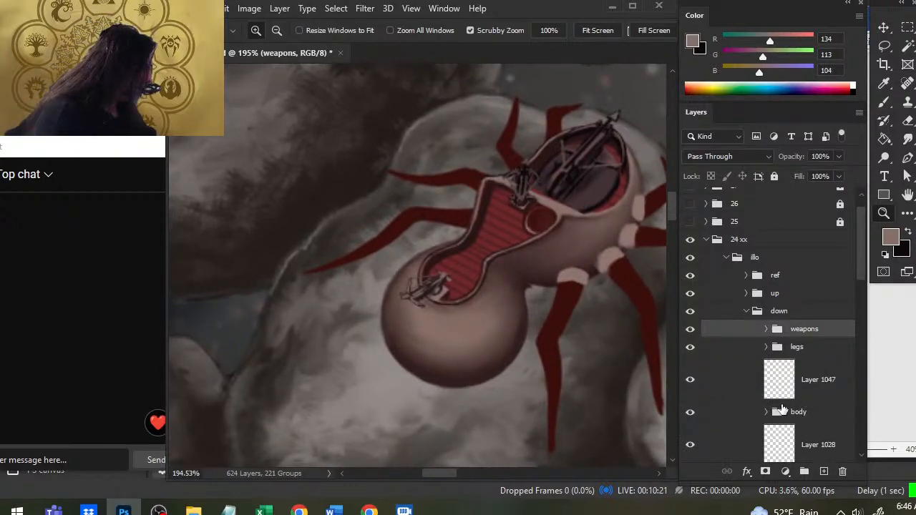
left_click(690, 330)
left_click(690, 329)
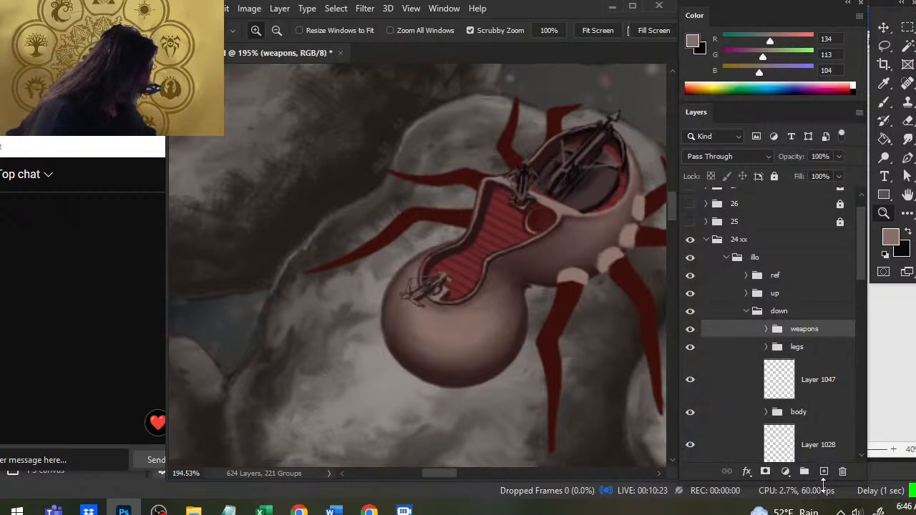
Add a layer above the weapons group and put it in a new group named crew.
left_click(823, 471)
key("ctrl+g")
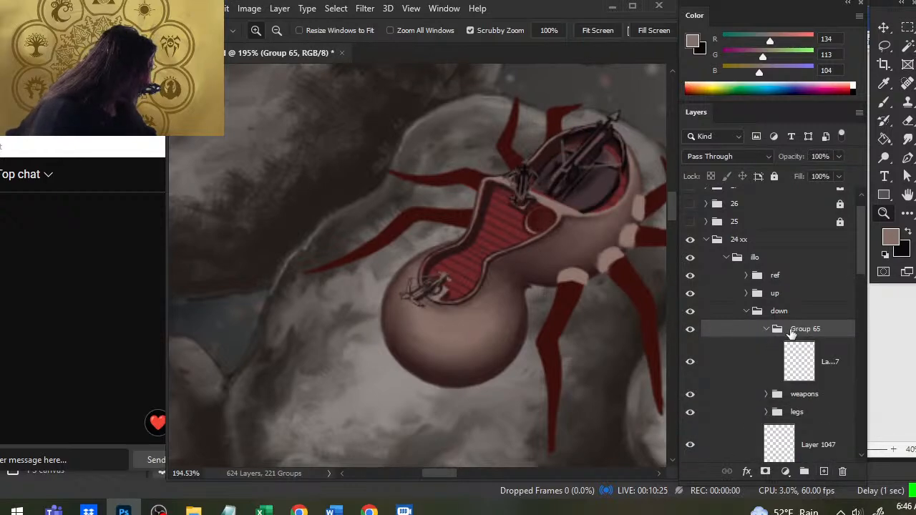
double_click(795, 329)
type("crew")
key("Return")
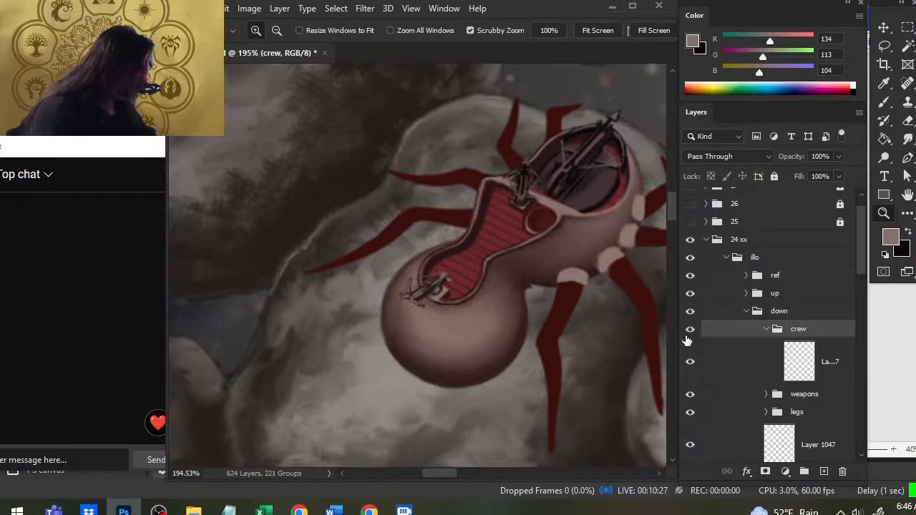
Mix a near-black brush colour (RGB 27, 21, 25).
key("b")
key("alt")
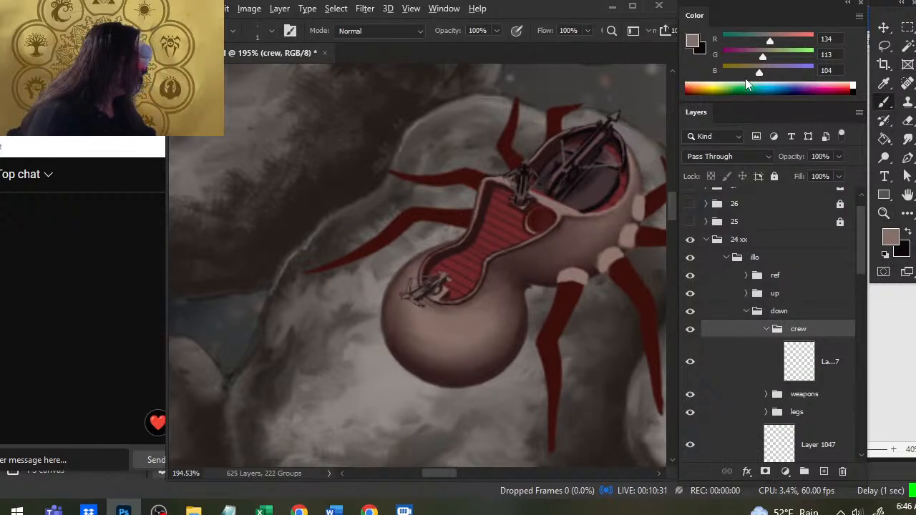
left_click_drag(759, 72, 733, 57)
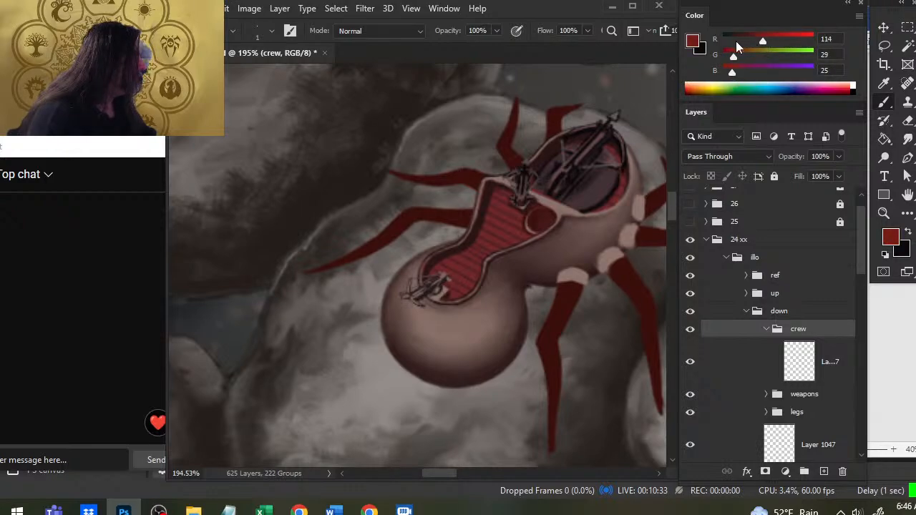
left_click(737, 44)
left_click(737, 54)
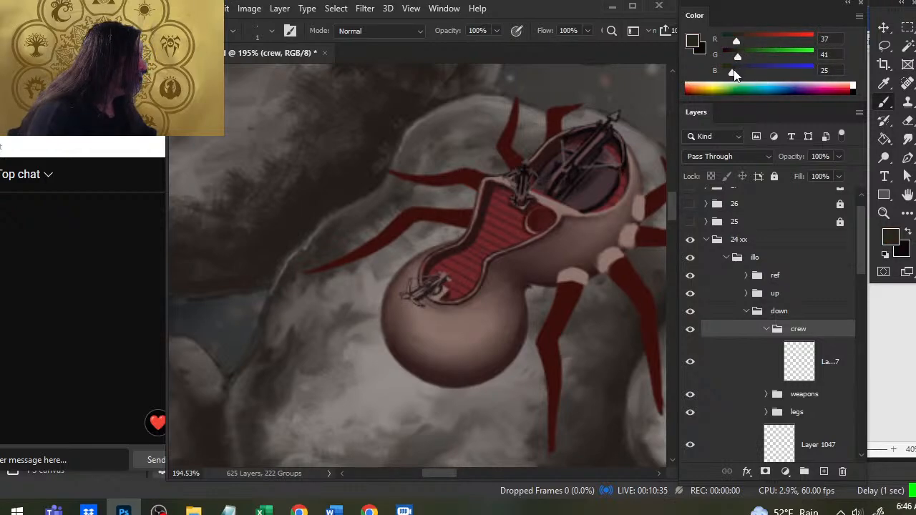
left_click(731, 55)
left_click(733, 45)
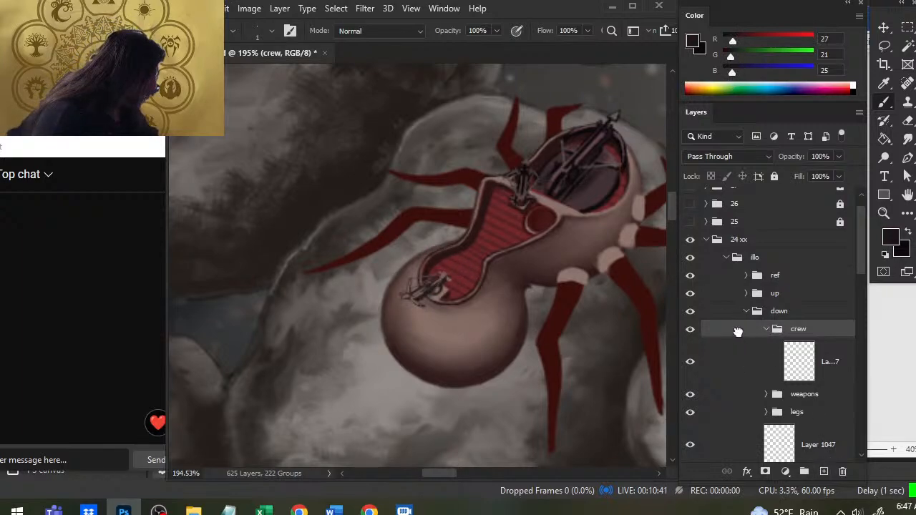
Paint small crew silhouettes beside the middle and rear ballistas on the crew group's layer in sampled dark red (RGB 58, 14, 11).
mouse_move(737, 331)
left_mouse_down()
mouse_move(748, 399)
mouse_move(741, 334)
left_mouse_up()
left_click(751, 362)
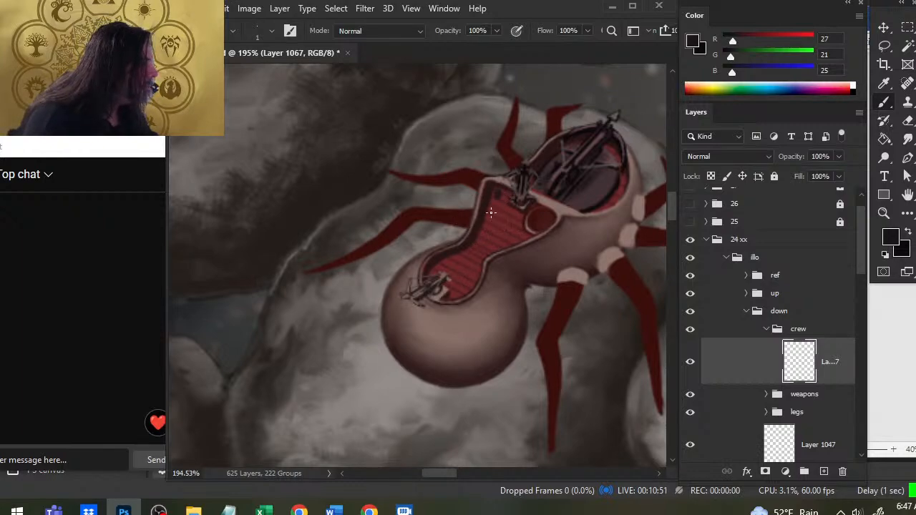
left_click(475, 194, "alt")
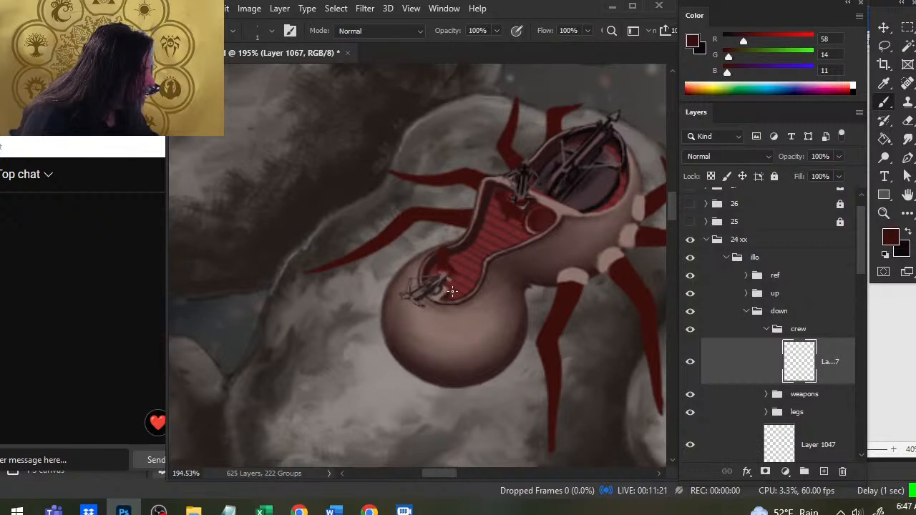
left_click_drag(444, 278, 448, 270)
Select part of the crew silhouette at the rear ballista with the Lasso, shift it slightly and clear the selection.
key("l")
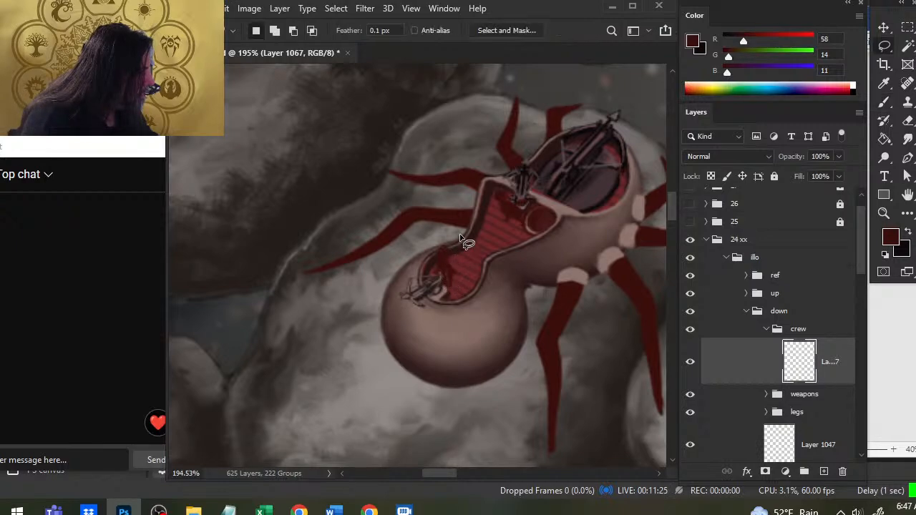
key("v")
left_click_drag(461, 292, 459, 285)
key("ctrl+d")
key("b")
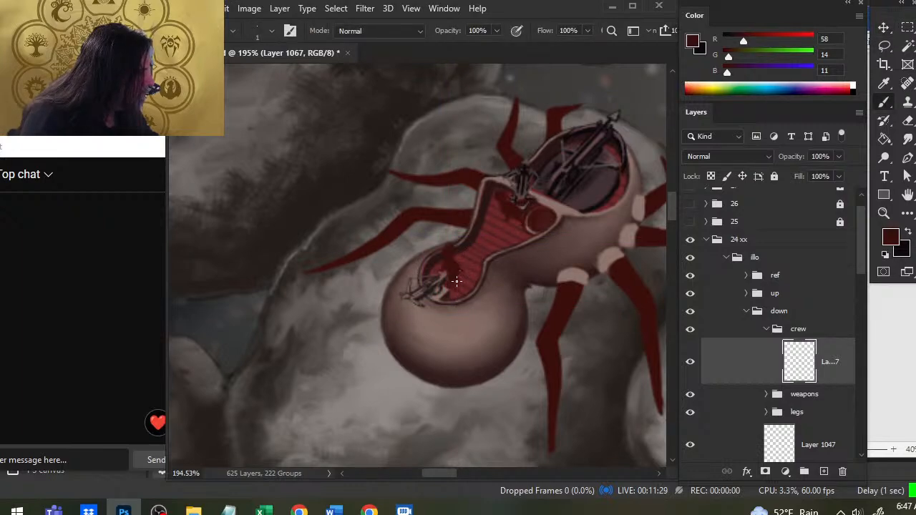
Refine the rear crew silhouette's shape by alternately erasing with a 5 px eraser and repainting with a 1 px brush.
key("e")
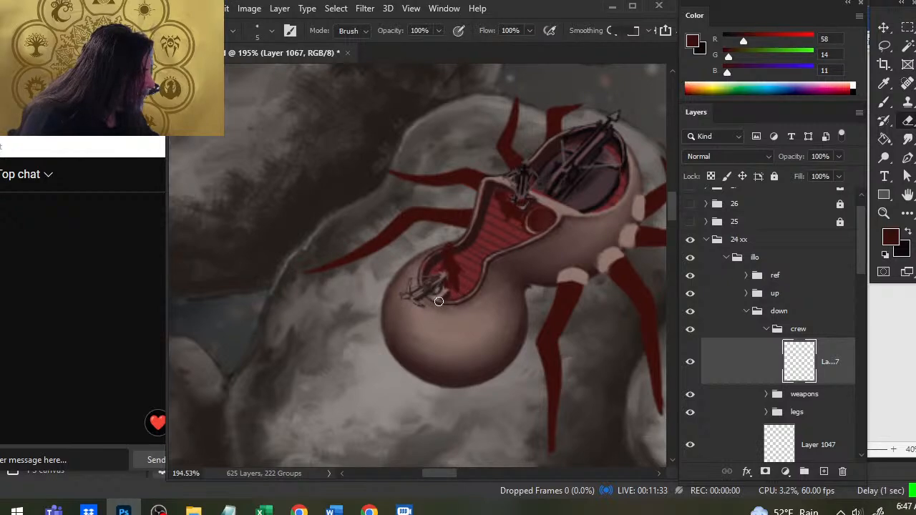
key("b")
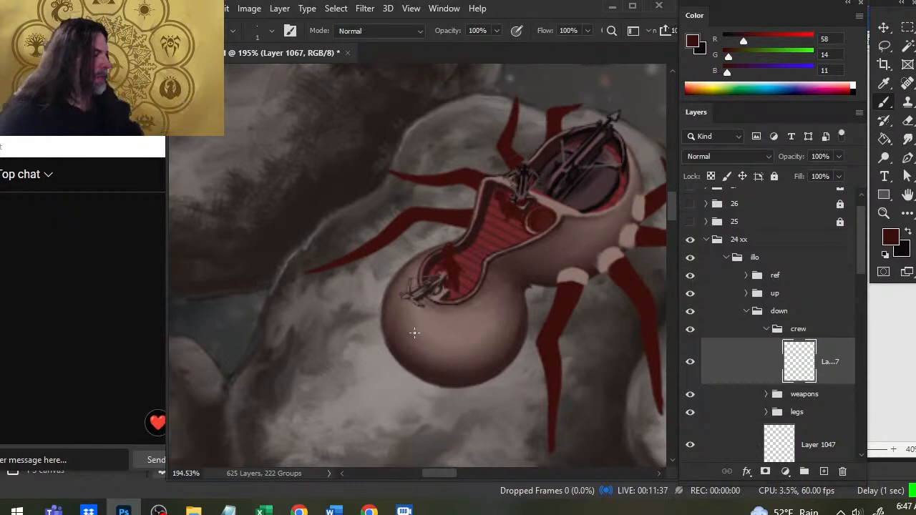
key("e")
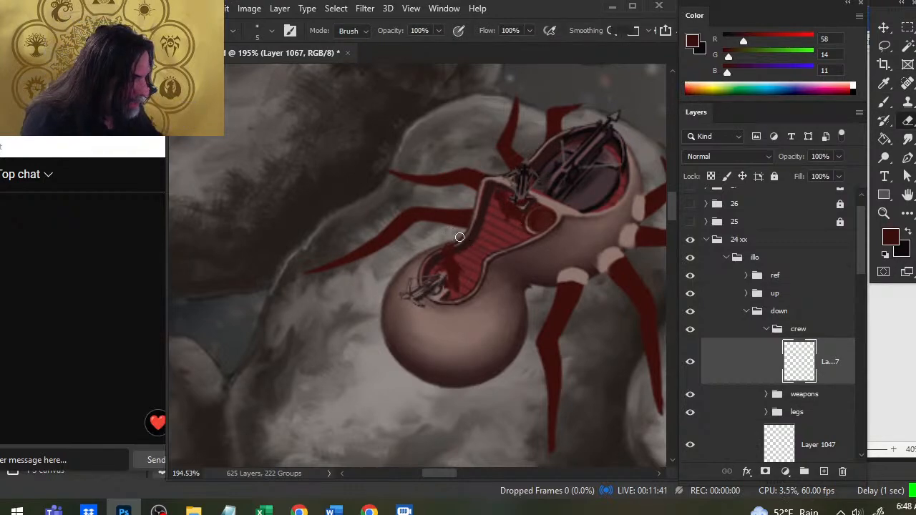
key("b")
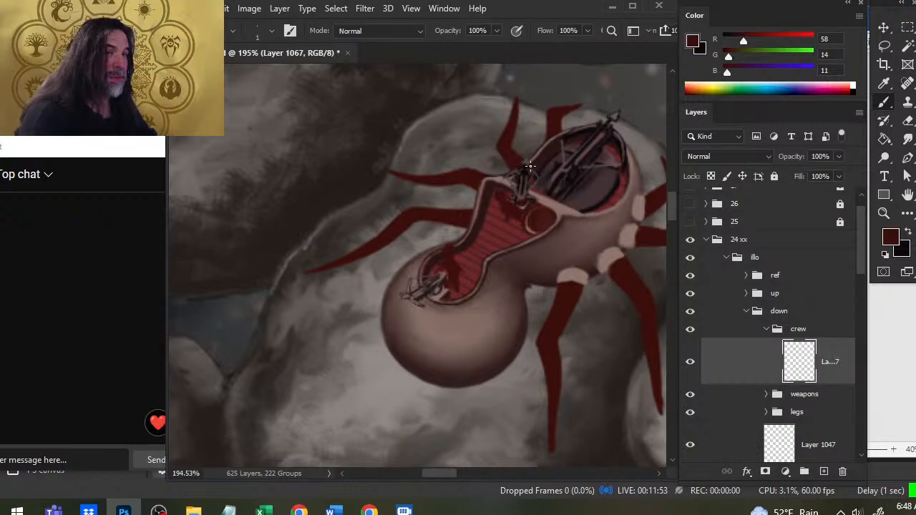
key("ctrl+space")
left_click_drag(439, 281, 465, 280)
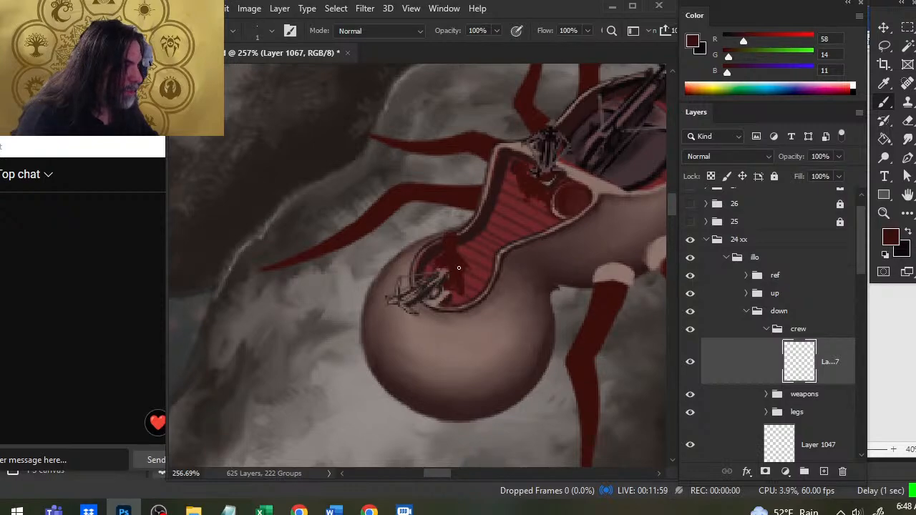
Trim the lower body of the rear crew silhouette with the 5 px eraser and touch it up with the 1 px brush.
key("e")
left_click_drag(463, 278, 459, 294)
key("b")
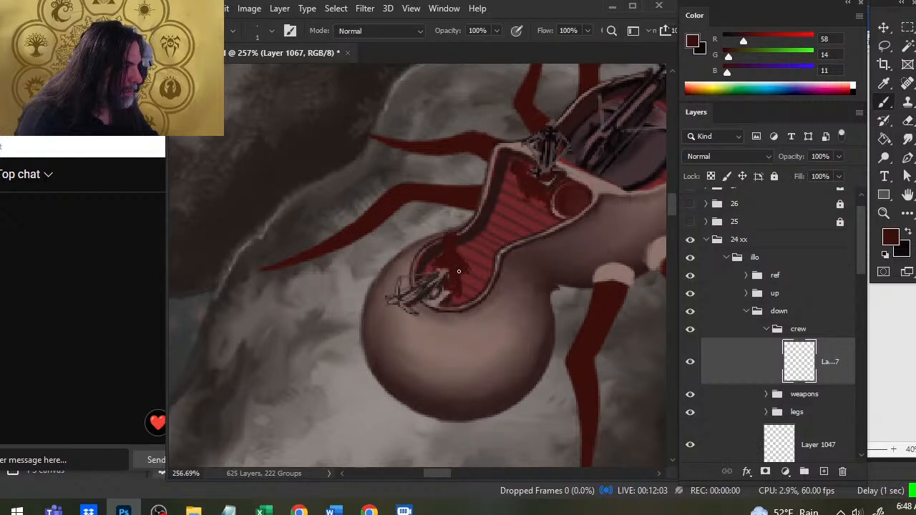
key("e")
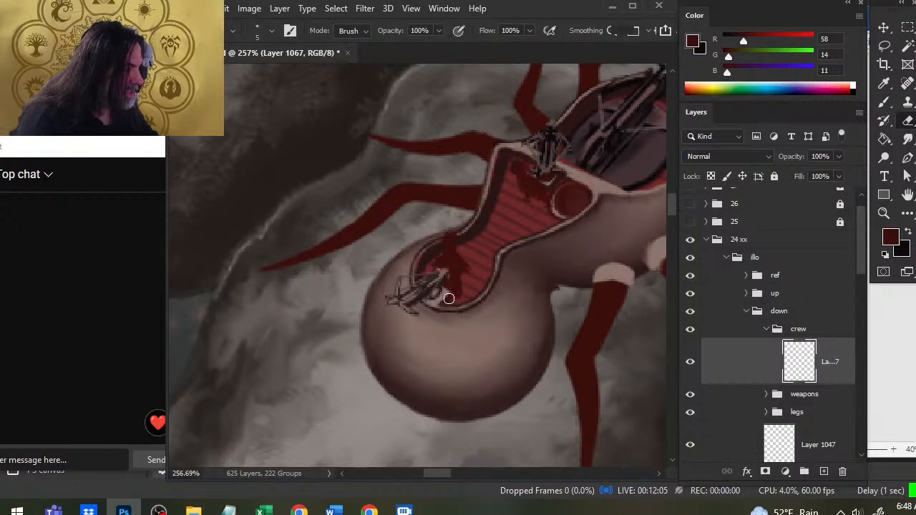
key("b")
key("e")
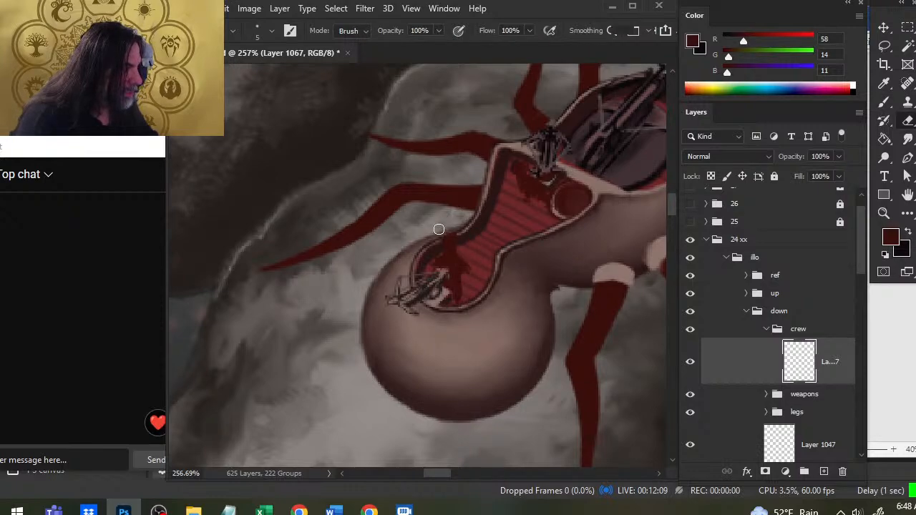
Reduce the eraser to 1 px and clean up the rear crew silhouette's fine edges, alternating with the 1 px dark red brush.
key("bracketleft")
key("bracketleft")
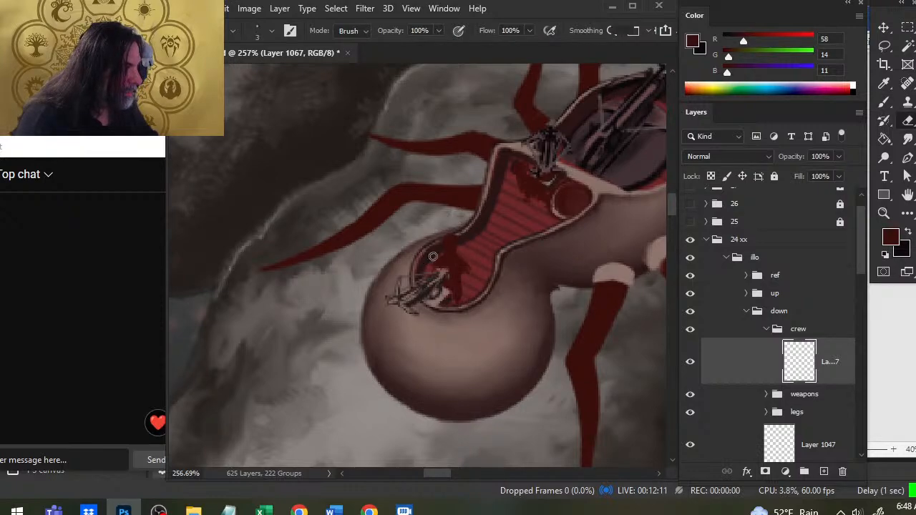
key("b")
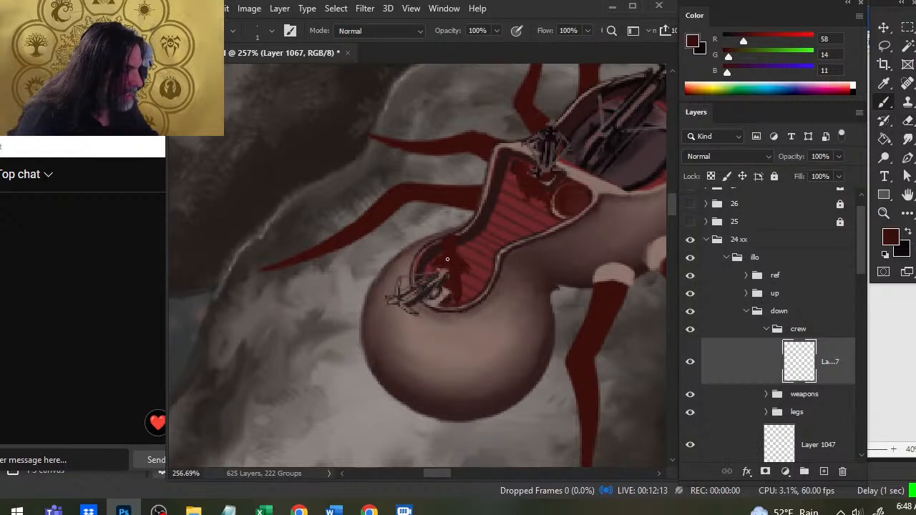
key("e")
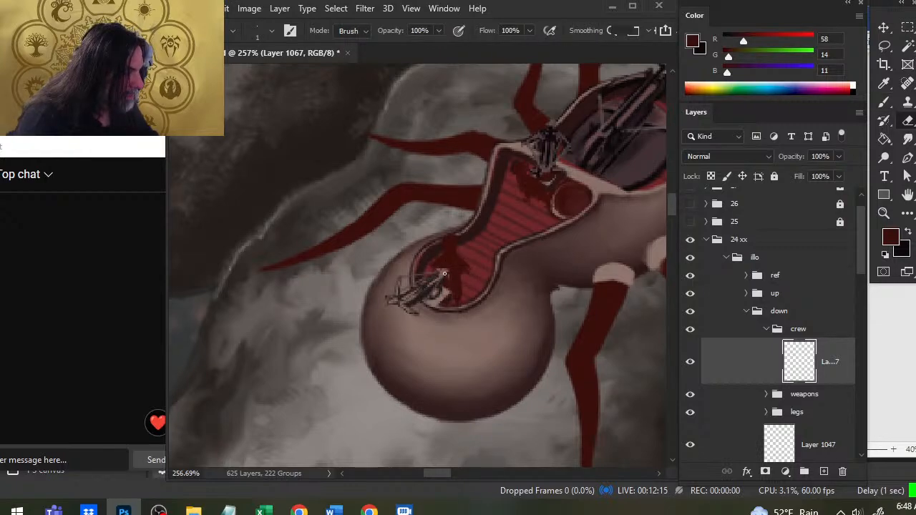
key("b")
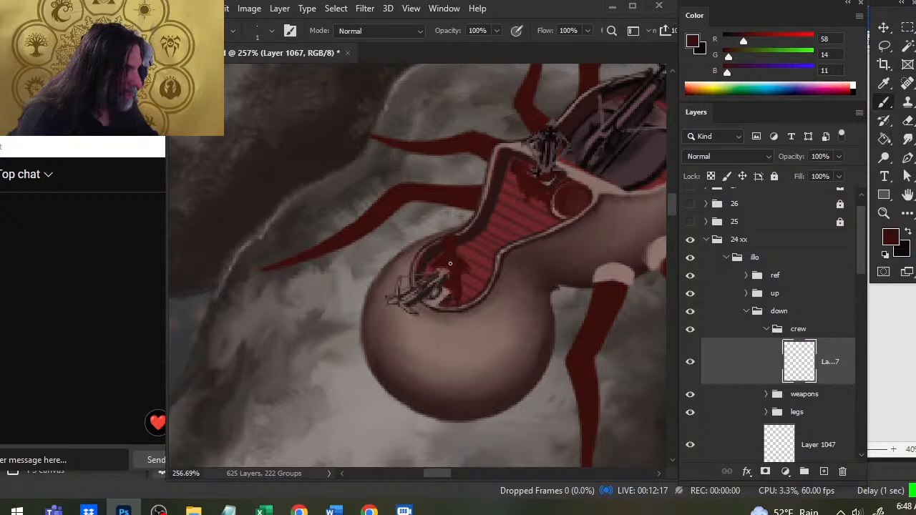
key("e")
key("b")
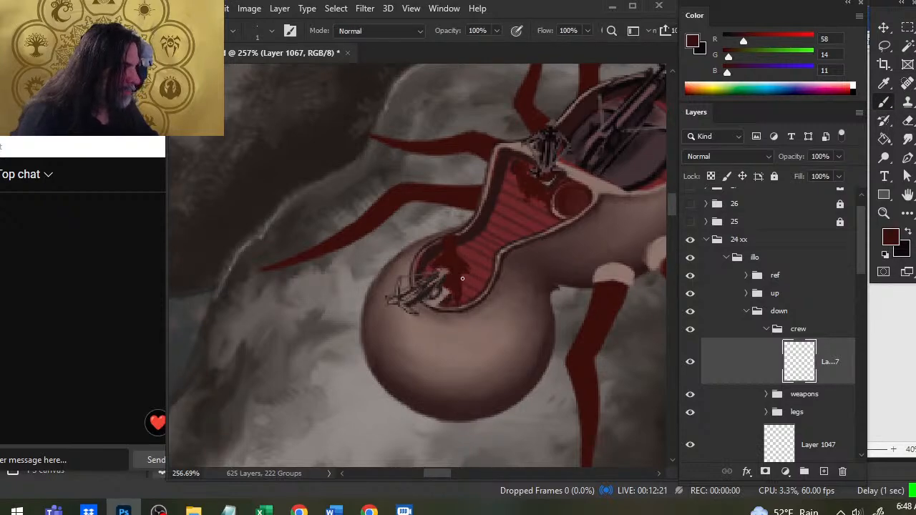
key("e")
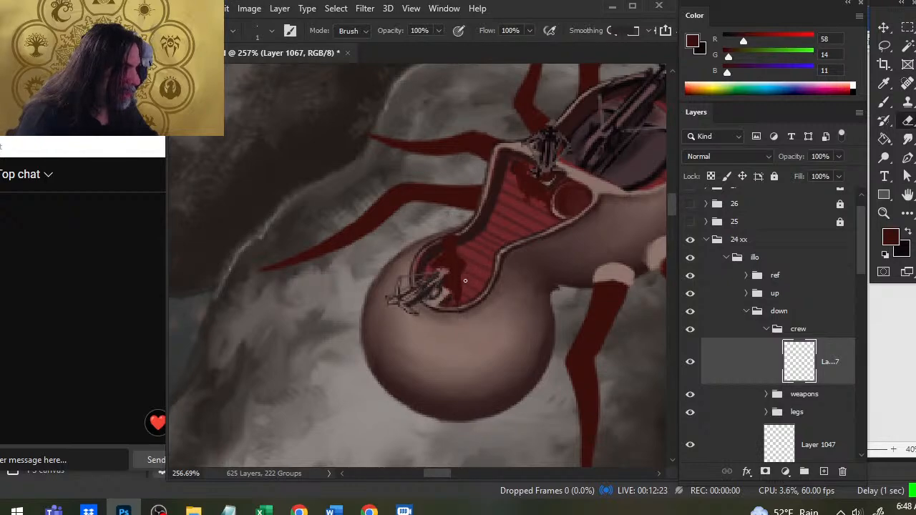
key("b")
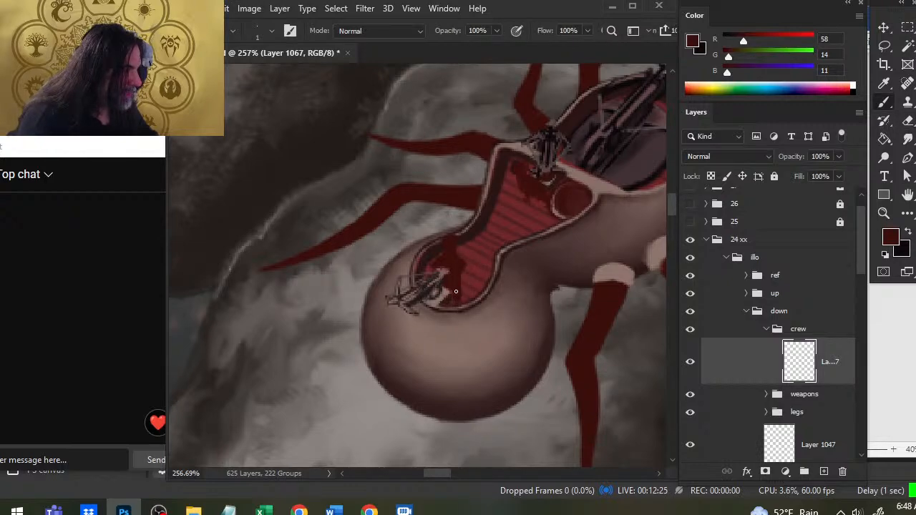
key("e")
left_click(451, 307)
key("b")
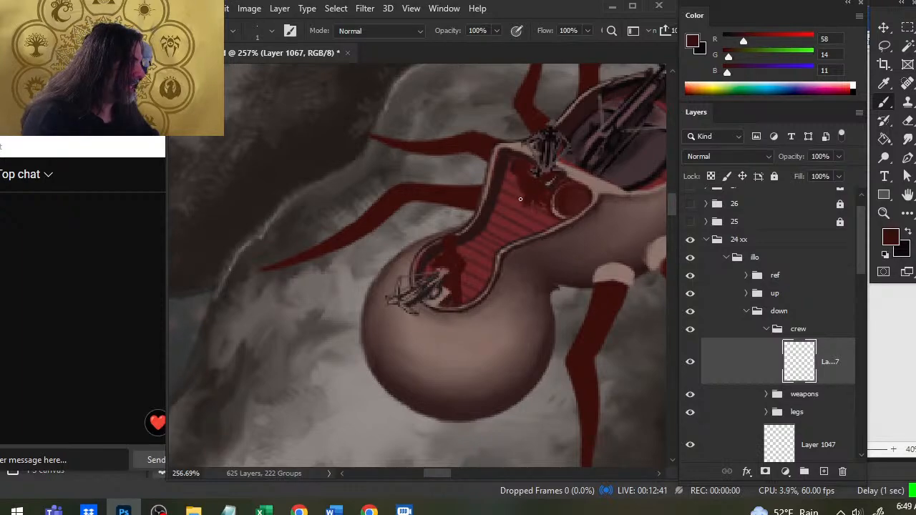
Refine the crew silhouette at the middle ballista by alternately erasing and repainting it with 1 px tips in dark red.
key("e")
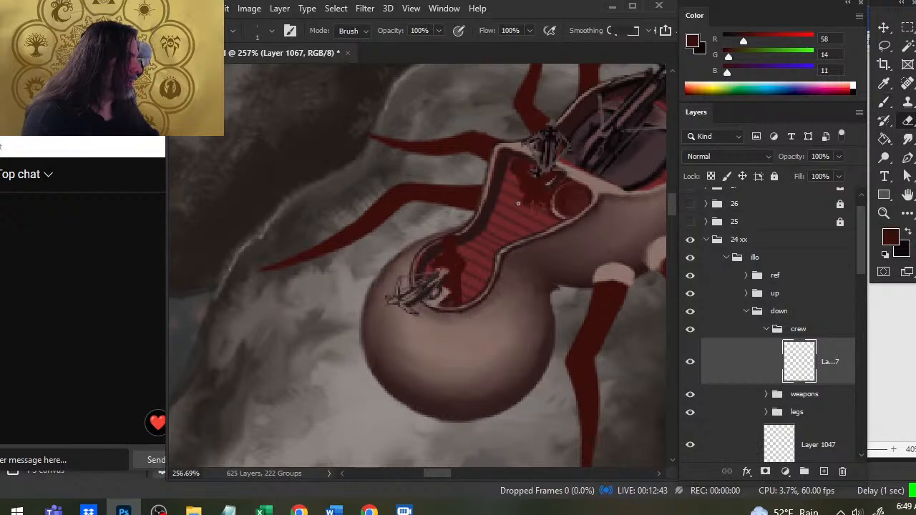
key("b")
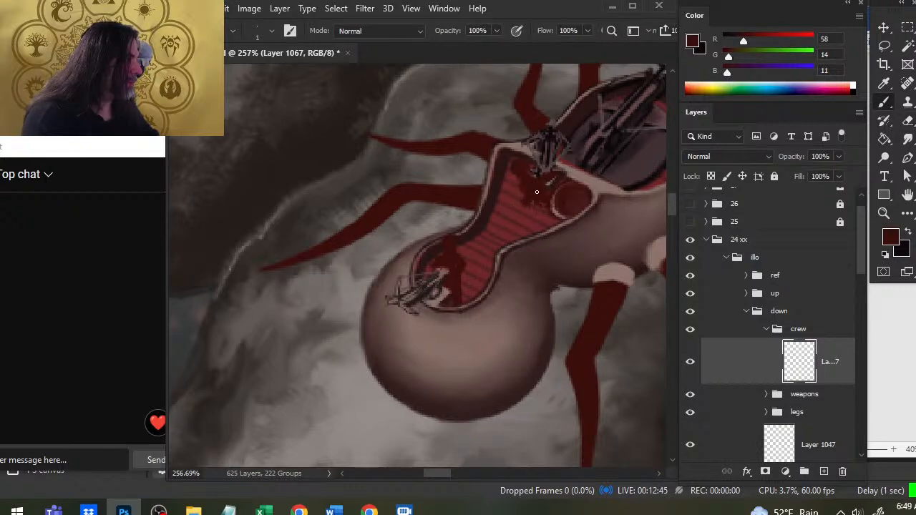
key("e")
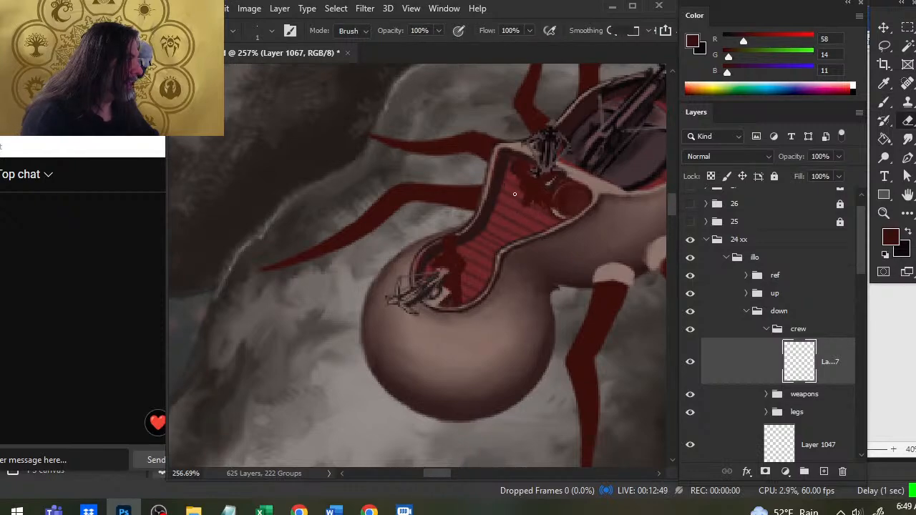
key("b")
key("e")
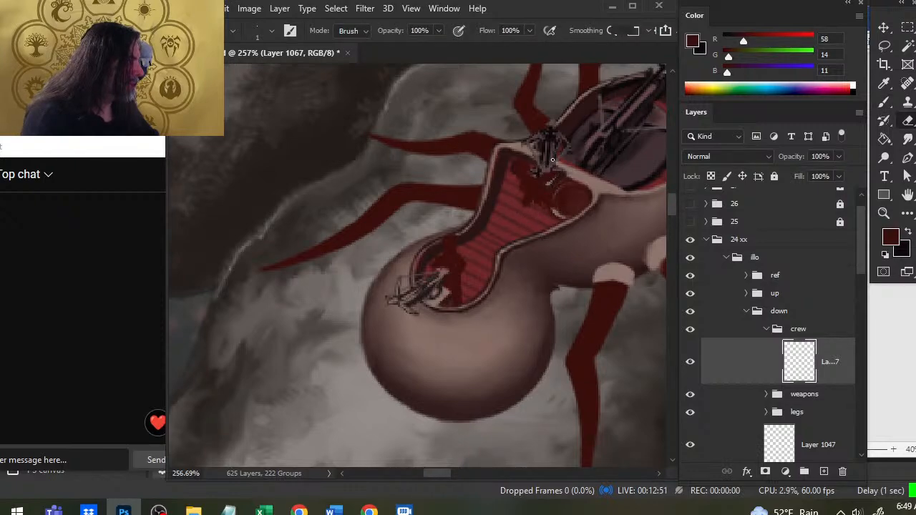
key("b")
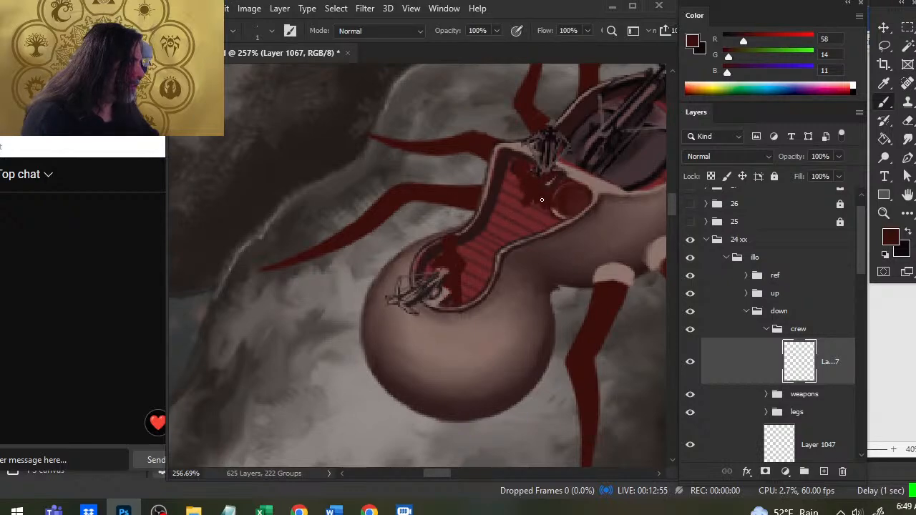
key("e")
key("b")
key("e")
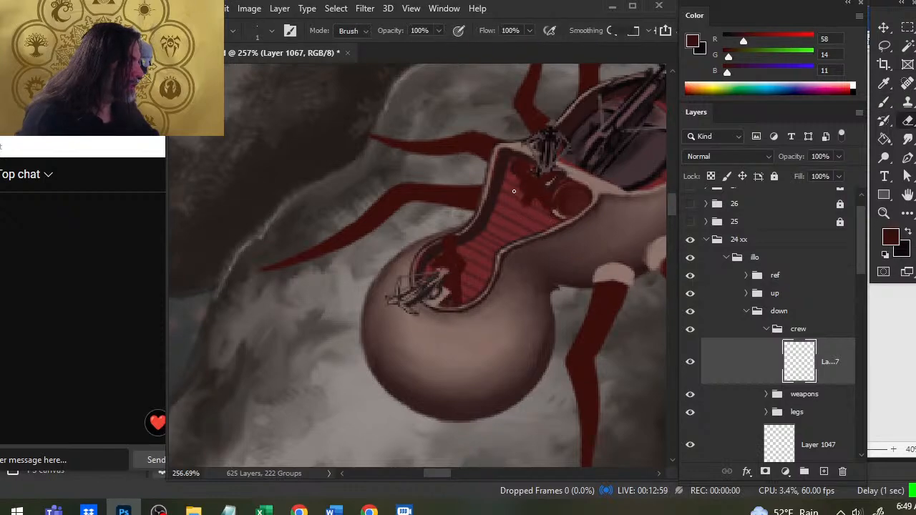
key("b")
key("e")
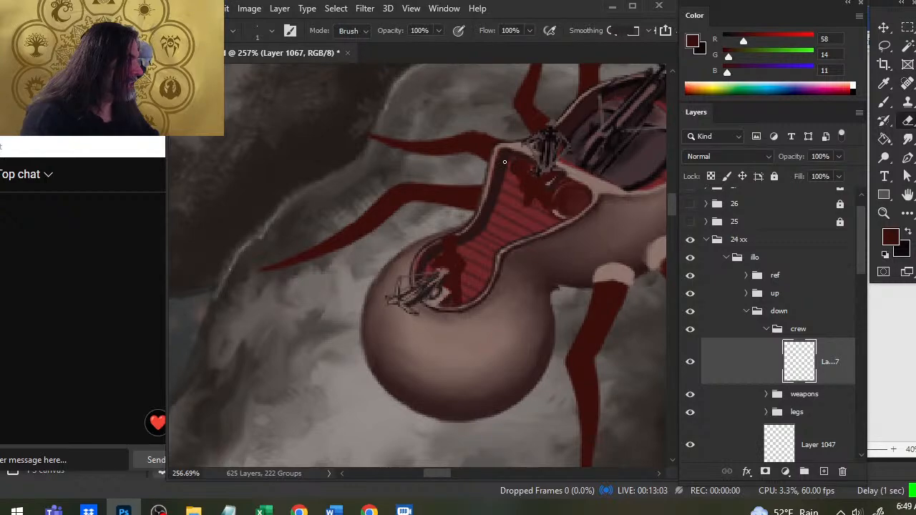
key("b")
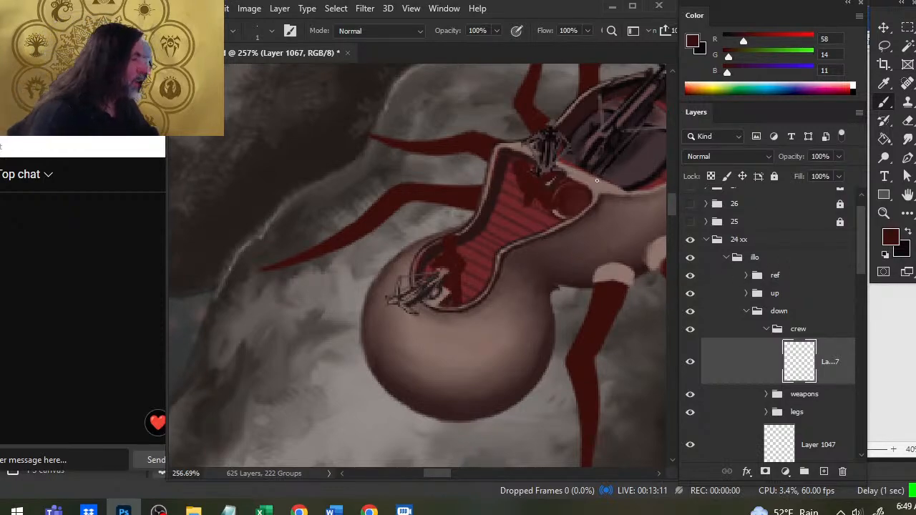
Sample a dark grey-brown (RGB 61, 46, 47) from the artwork around the crew on the large green ship.
left_click_drag(606, 222, 339, 272)
left_click_drag(558, 207, 289, 248)
key("ctrl+space")
left_click_drag(577, 278, 248, 312)
left_click_drag(551, 433, 364, 343)
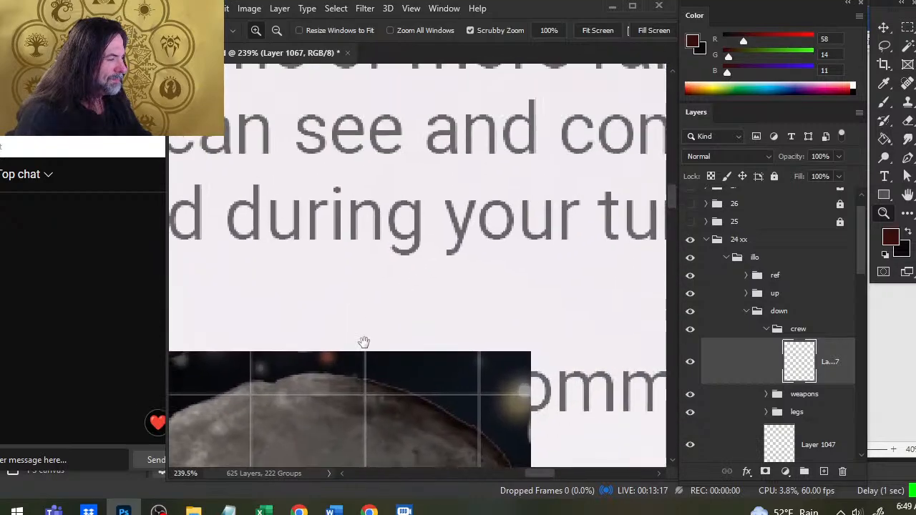
left_click_drag(418, 107, 380, 302)
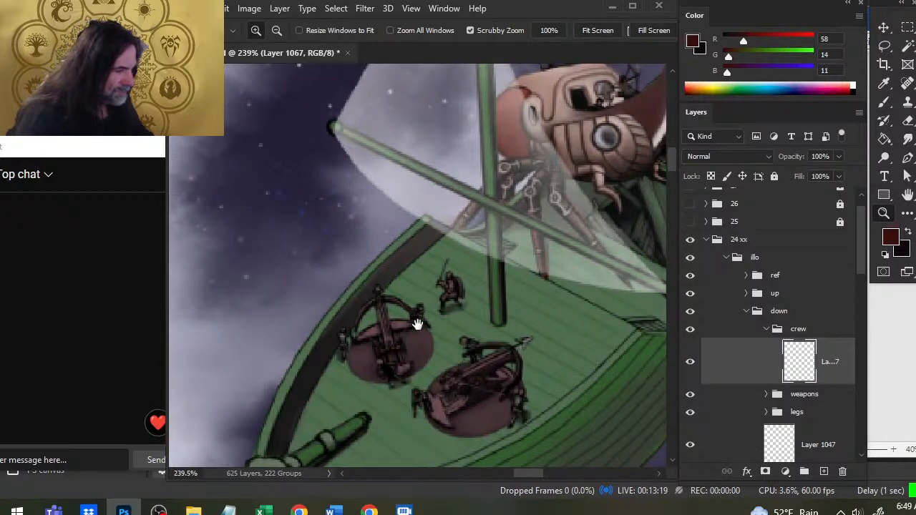
left_click_drag(568, 313, 408, 425)
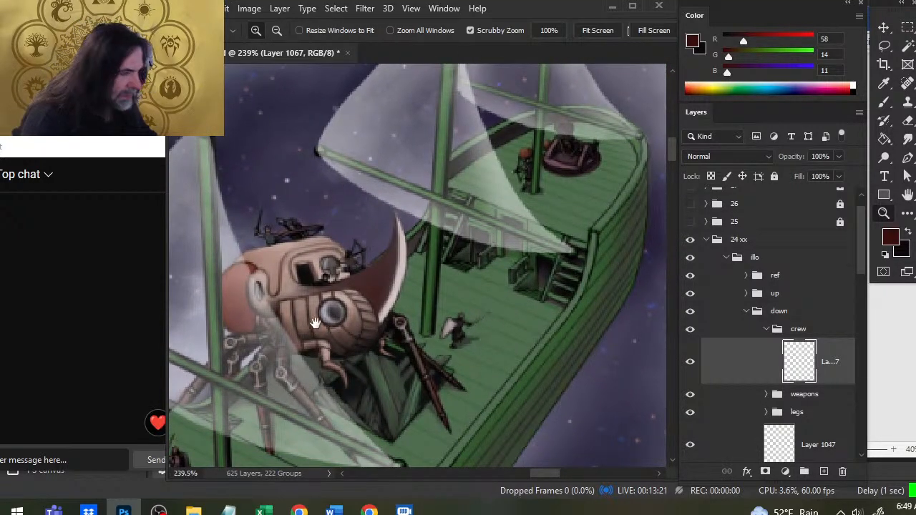
mouse_move(318, 265)
left_mouse_down()
mouse_move(390, 265)
mouse_move(274, 250)
mouse_move(215, 225)
left_mouse_up()
left_click(389, 274, "alt")
Add a new layer in the crew group and paint the head and arm of the spider ship's middle crew figure in the sampled grey-brown.
key("z")
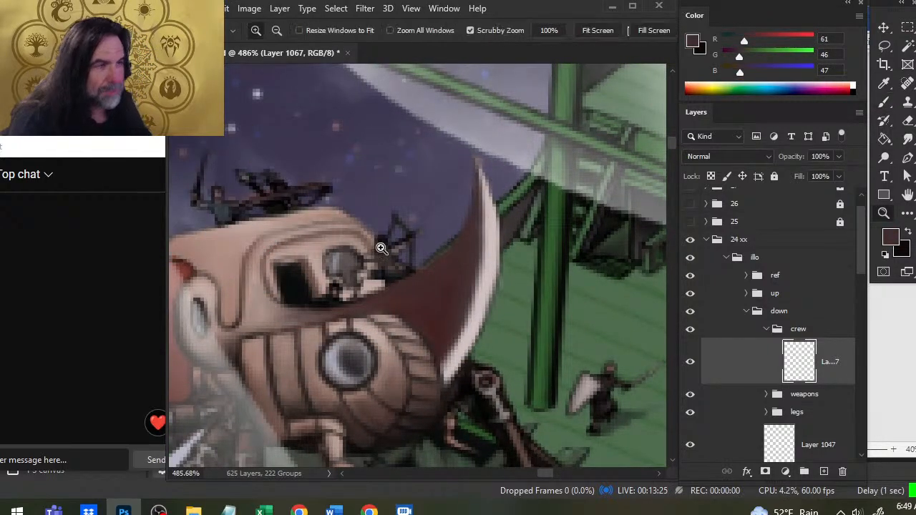
left_click_drag(380, 247, 308, 251)
left_click_drag(372, 353, 518, 209)
left_click_drag(380, 291, 562, 190)
left_click_drag(344, 356, 558, 190)
left_click_drag(324, 119, 396, 145)
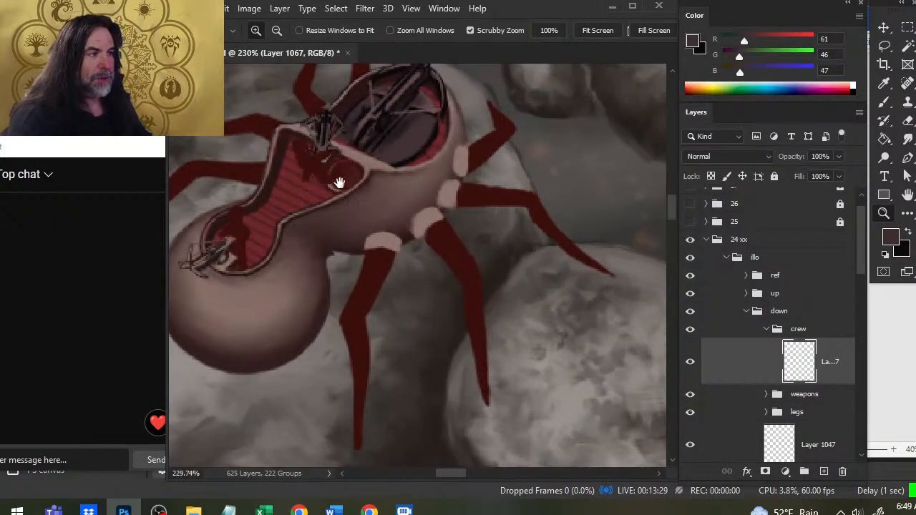
mouse_move(340, 183)
left_mouse_down()
mouse_move(386, 204)
mouse_move(404, 181)
left_mouse_up()
key("b")
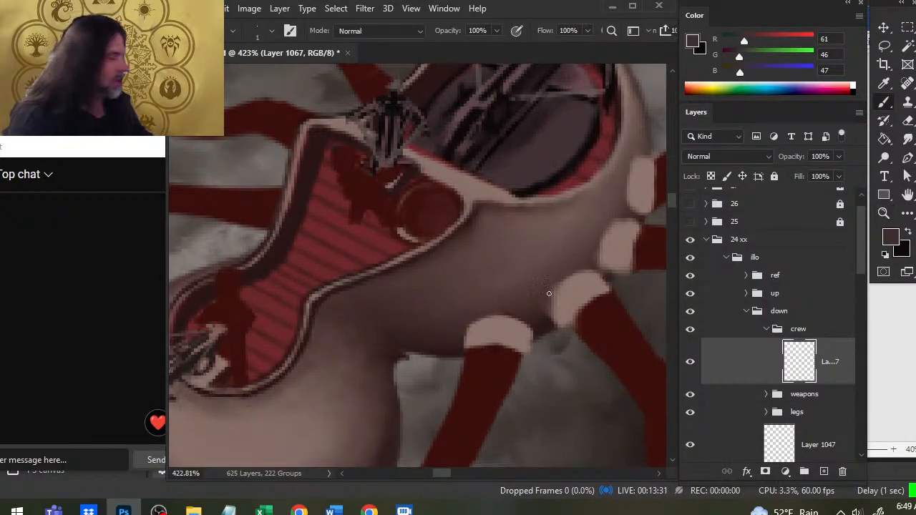
left_click(823, 472)
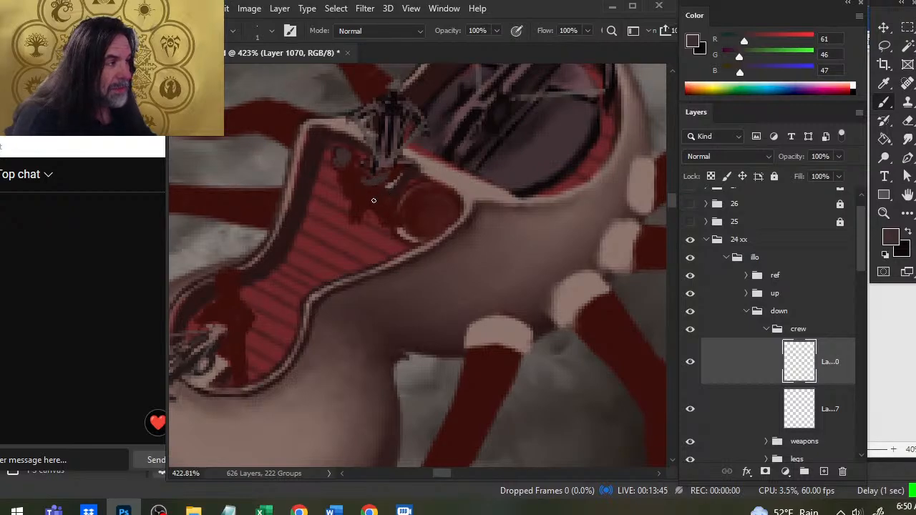
Examine the lower spider ship at a wider view together with the sailing ship in the nearby air bubble.
key("e")
left_click_drag(492, 162, 423, 187)
key("z")
left_click_drag(524, 193, 458, 192)
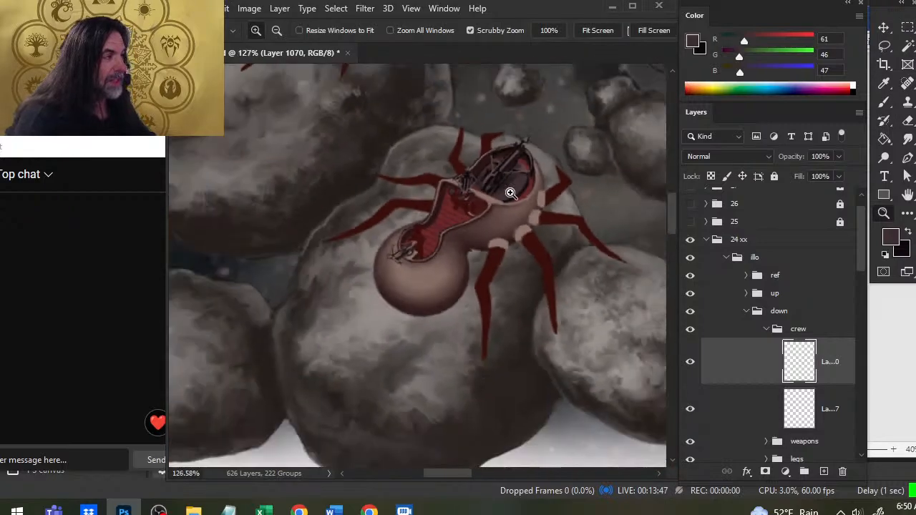
left_click_drag(573, 182, 339, 270)
left_click_drag(457, 209, 321, 327)
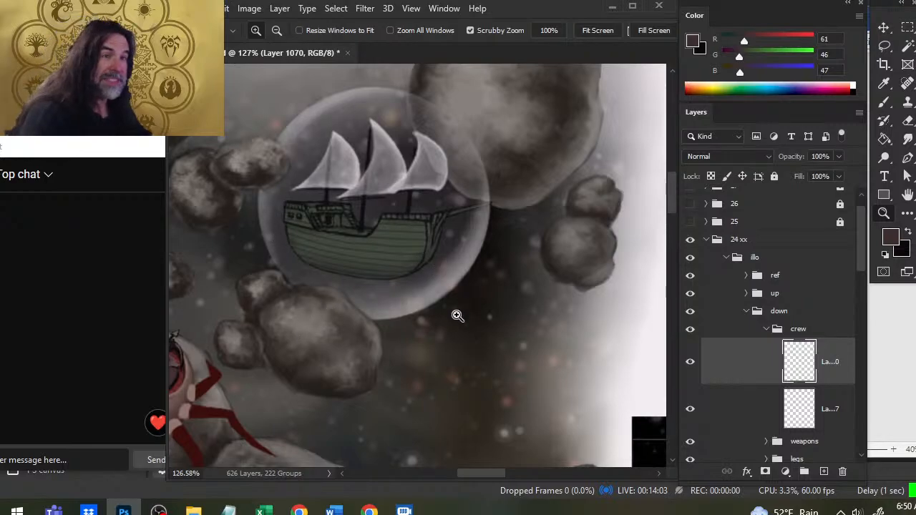
left_click_drag(312, 297, 523, 192)
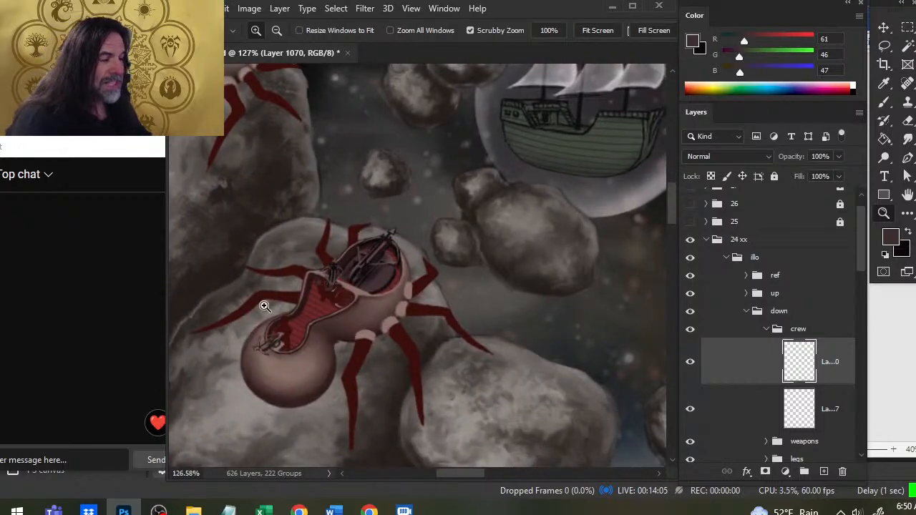
left_click_drag(312, 296, 387, 295)
Paint the middle crew figure's legs and the rear crew figure's head, arm and leg in grey-brown with the 1 px brush.
key("b")
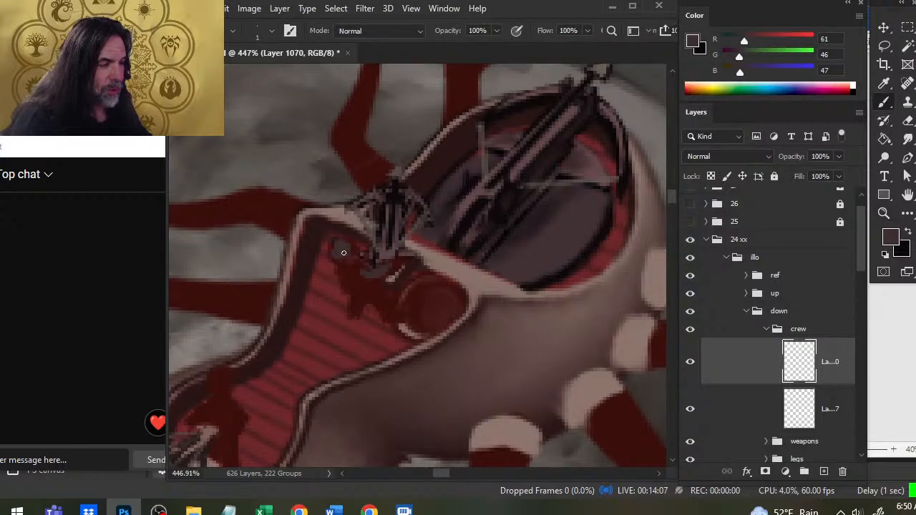
left_click_drag(371, 278, 384, 272)
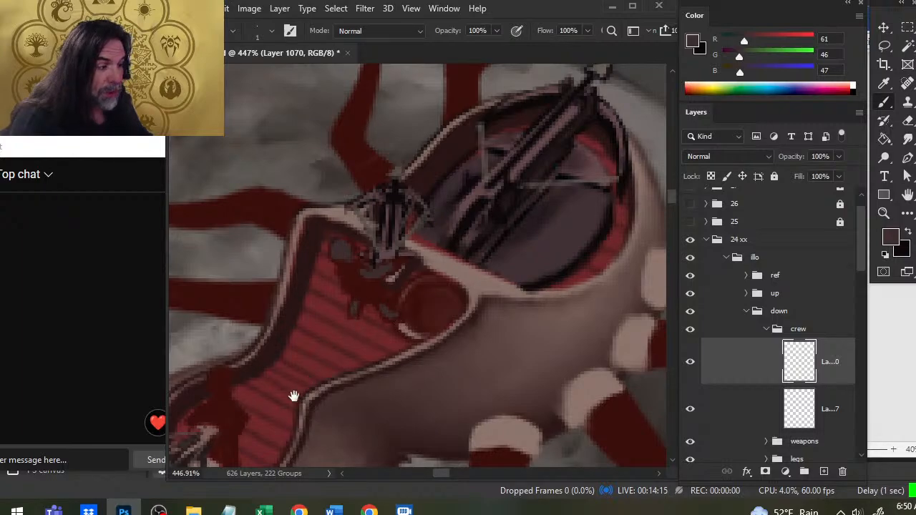
left_click_drag(293, 395, 407, 293)
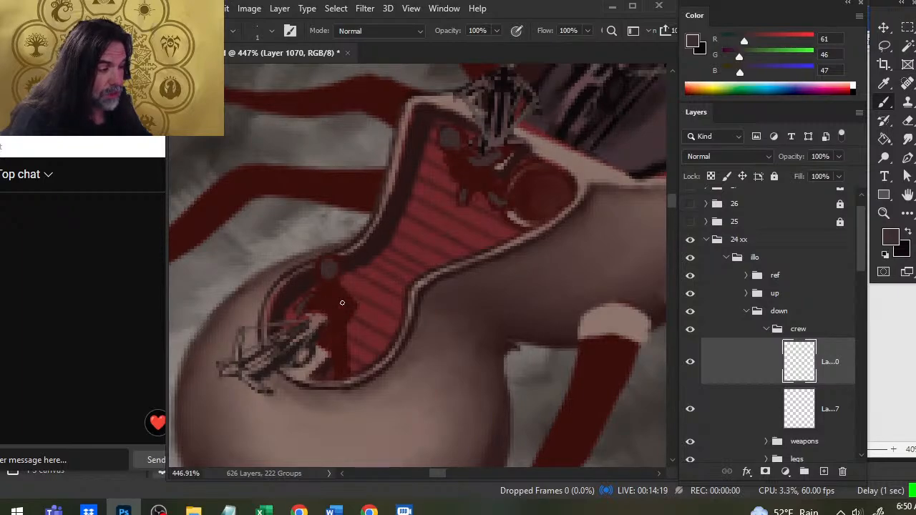
mouse_move(341, 296)
left_mouse_down()
mouse_move(338, 323)
mouse_move(326, 324)
mouse_move(342, 371)
left_mouse_up()
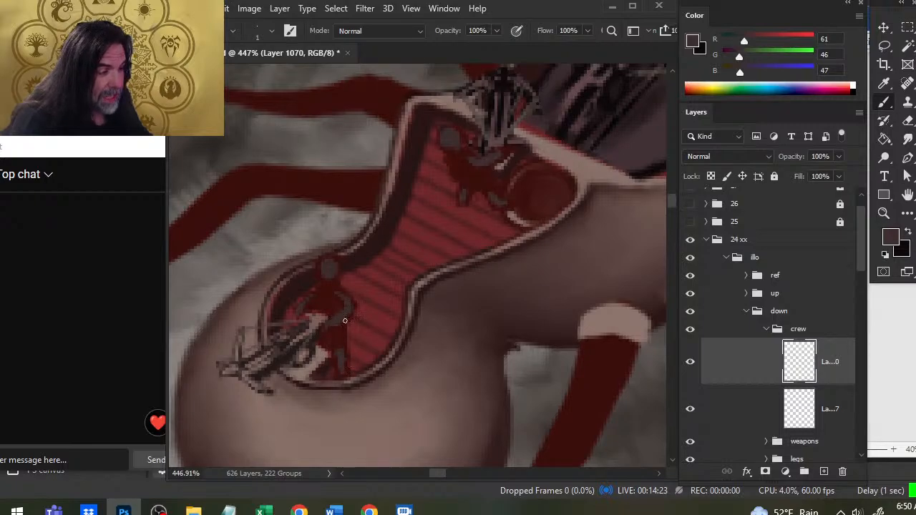
left_click(328, 269)
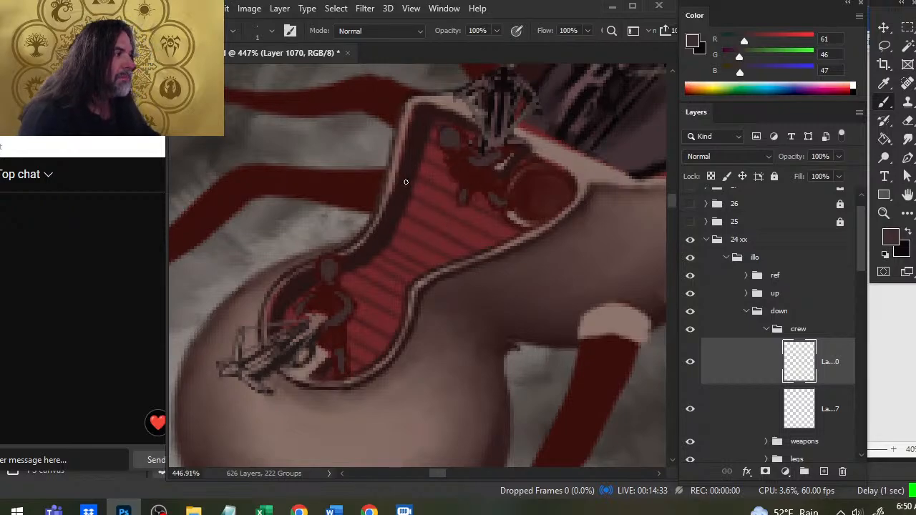
key("e")
key("b")
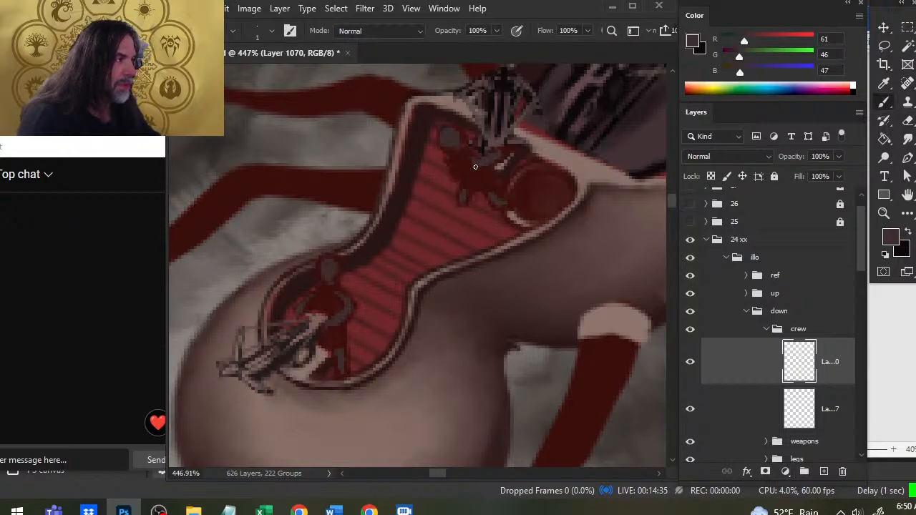
Refine the grey-brown arm and legs of the spider ship's middle crew figure by alternately erasing and repainting with 1 px tips.
key("e")
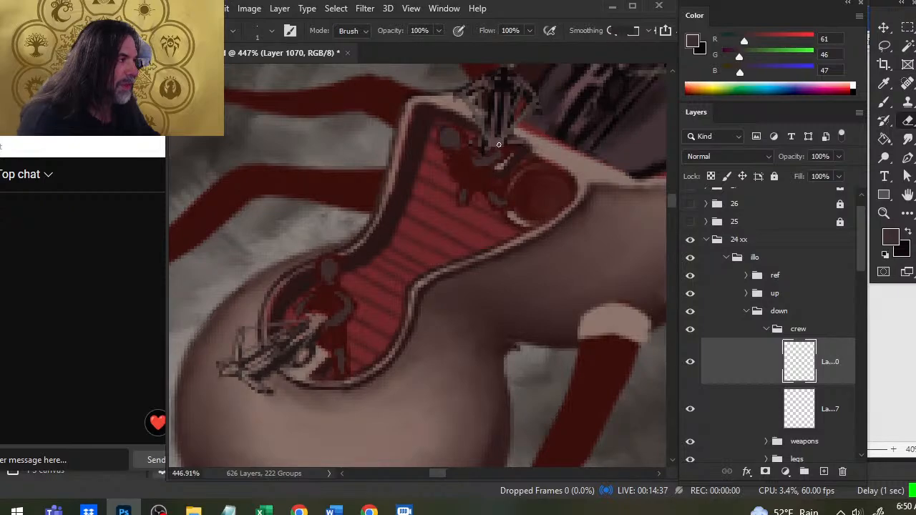
key("b")
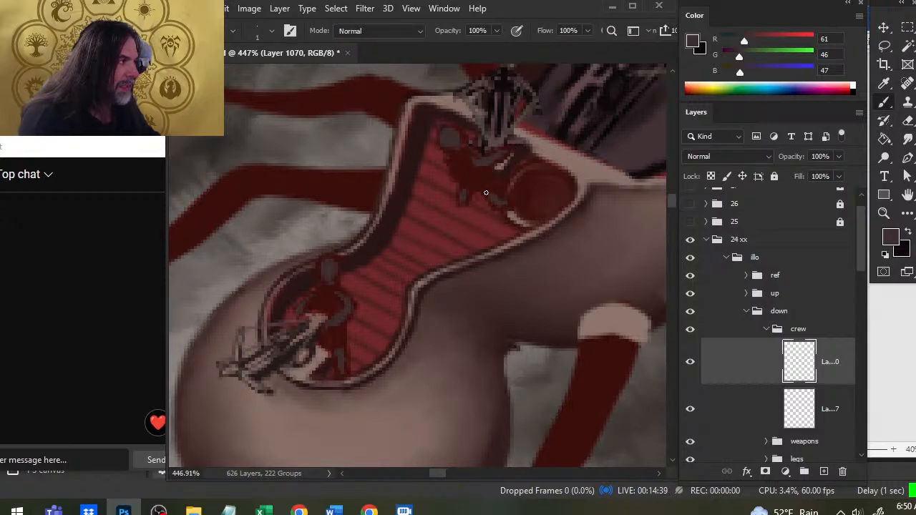
key("e")
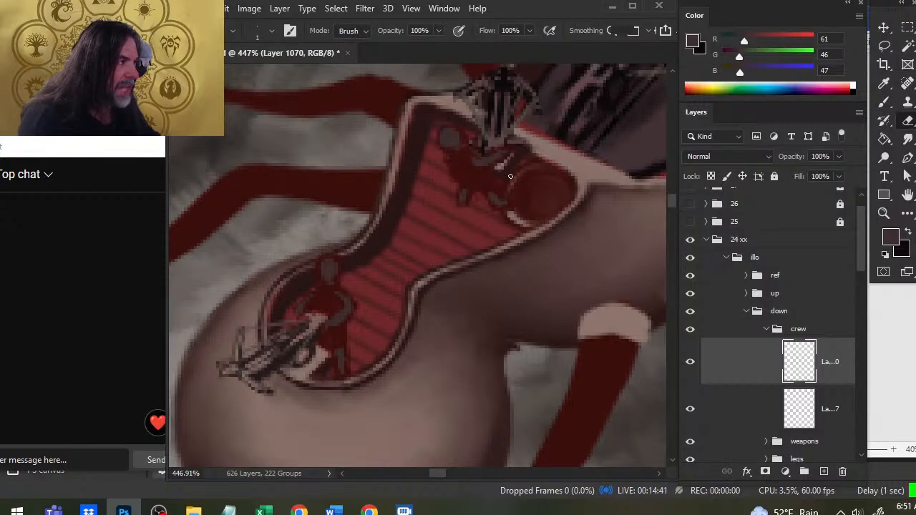
key("b")
key("e")
key("b")
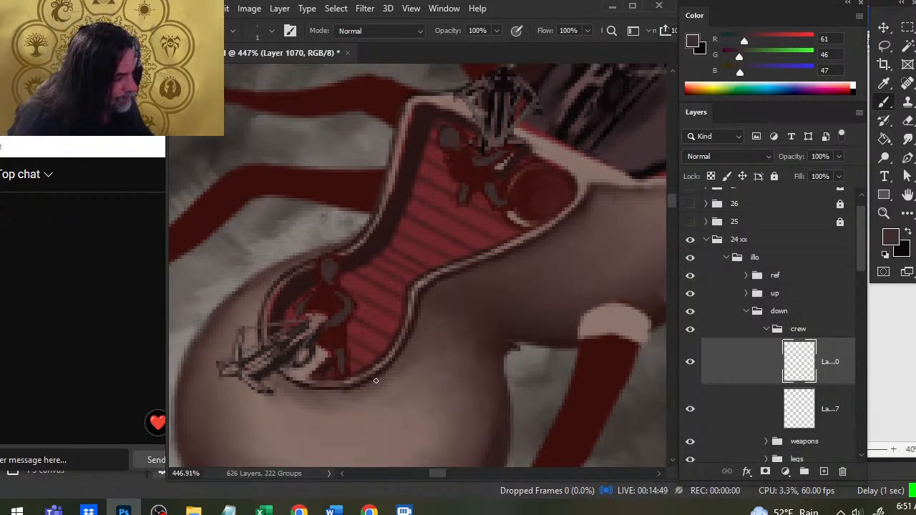
key("e")
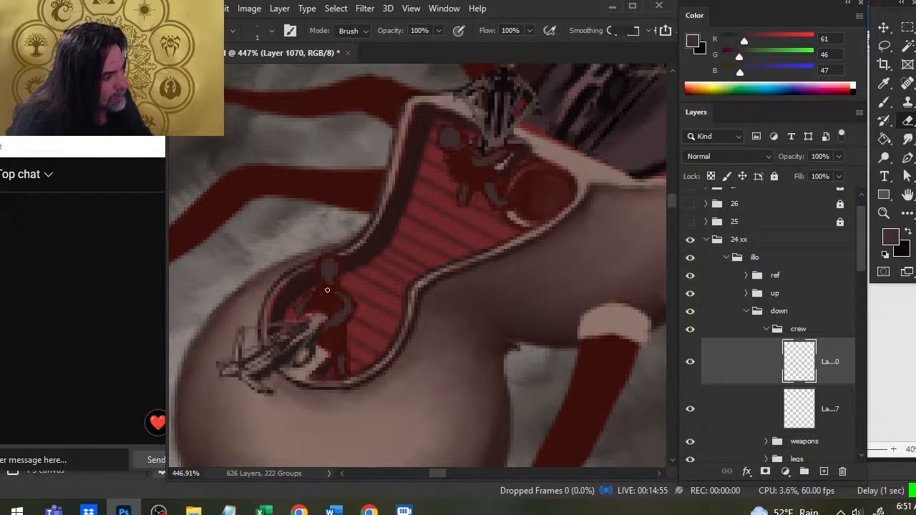
Sample a dark blue-grey (RGB 58, 64, 71) from the crew figure atop the shelled craft on the large green ship.
key("z")
left_click_drag(512, 270, 422, 272)
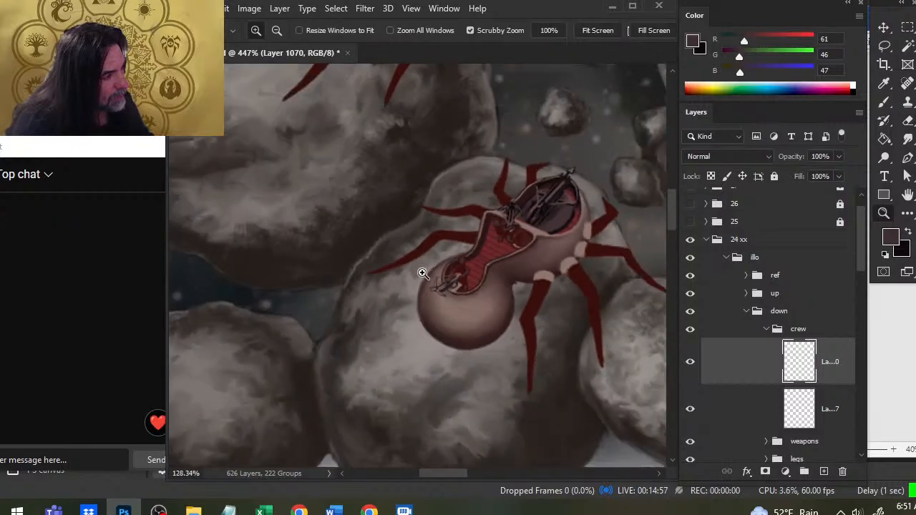
key("space")
left_click_drag(603, 283, 393, 339)
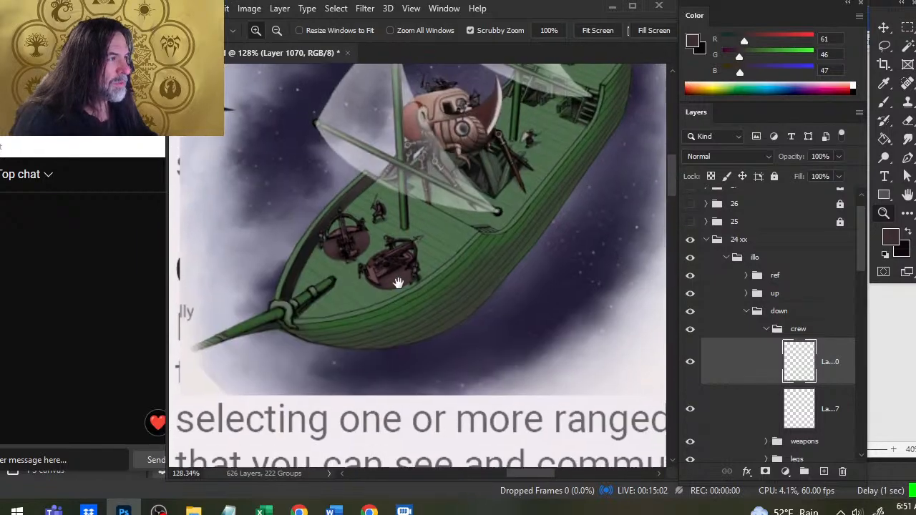
left_click_drag(398, 283, 362, 320)
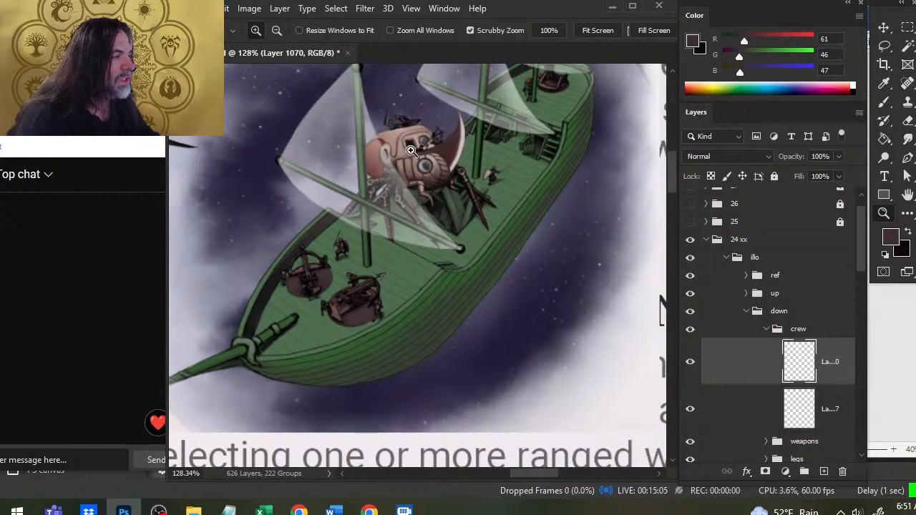
left_click_drag(413, 151, 451, 172)
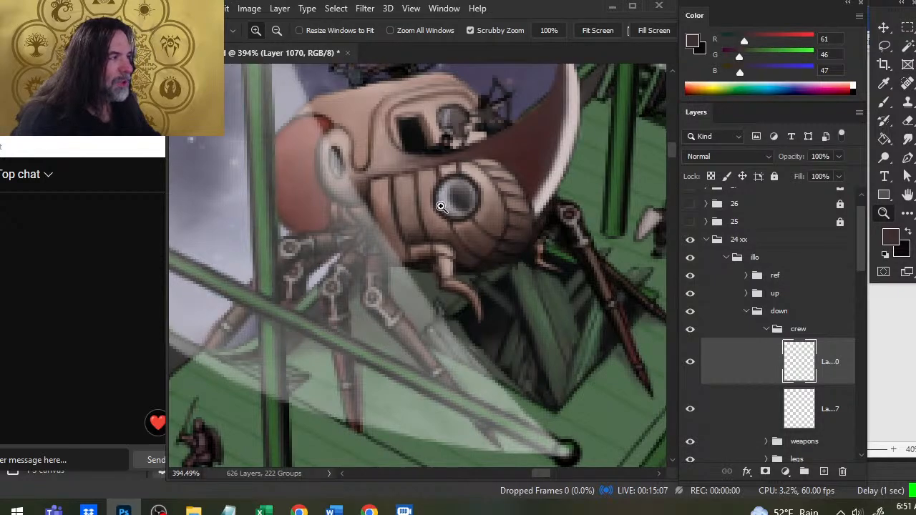
left_click_drag(444, 142, 430, 267)
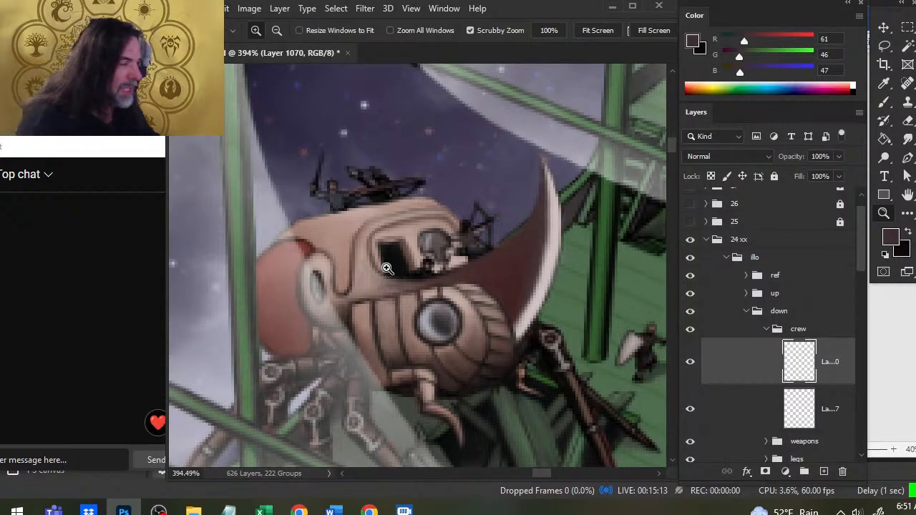
key("b")
mouse_move(357, 189)
left_mouse_down()
mouse_move(336, 201)
mouse_move(404, 256)
mouse_move(462, 247)
mouse_move(429, 263)
mouse_move(343, 196)
left_mouse_up()
Paint the clothing of the lower spider ship's middle crew figure in the sampled blue-grey.
key("z")
left_click_drag(484, 267, 365, 282)
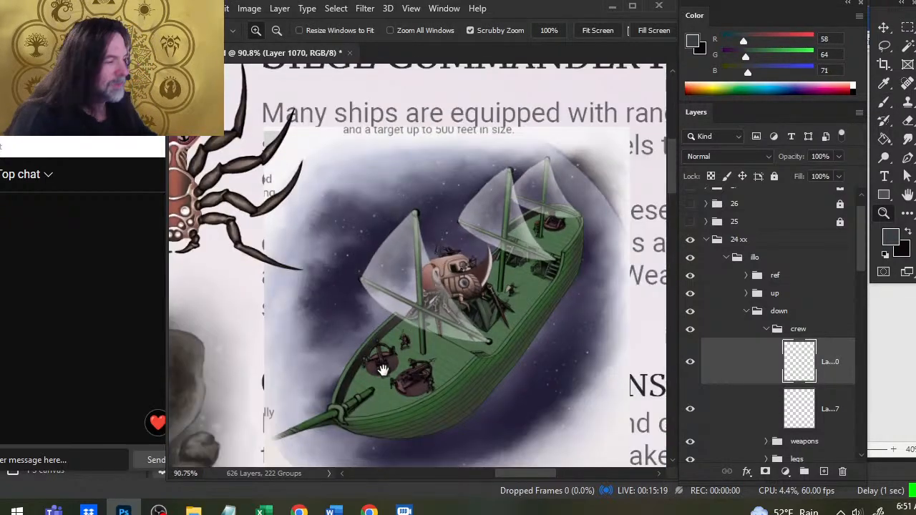
left_click_drag(383, 369, 532, 157)
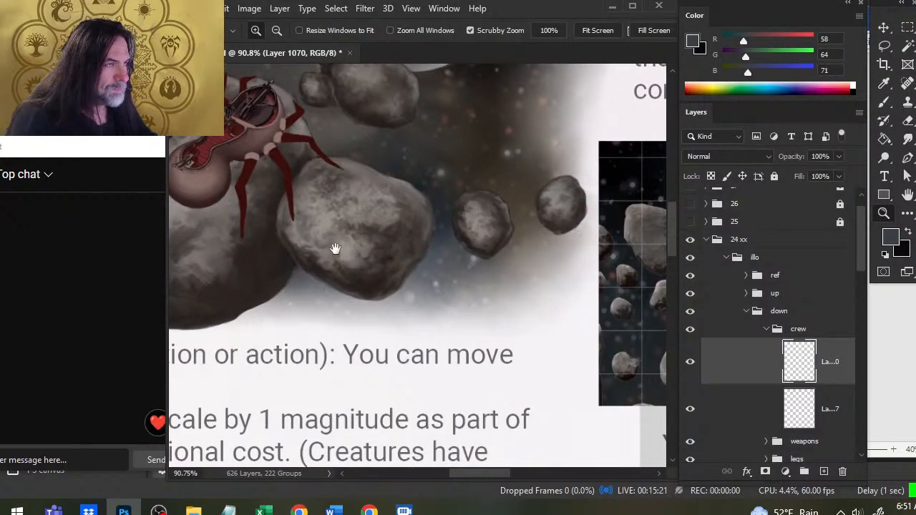
left_click_drag(334, 249, 434, 338)
left_click_drag(311, 205, 320, 218)
key("b")
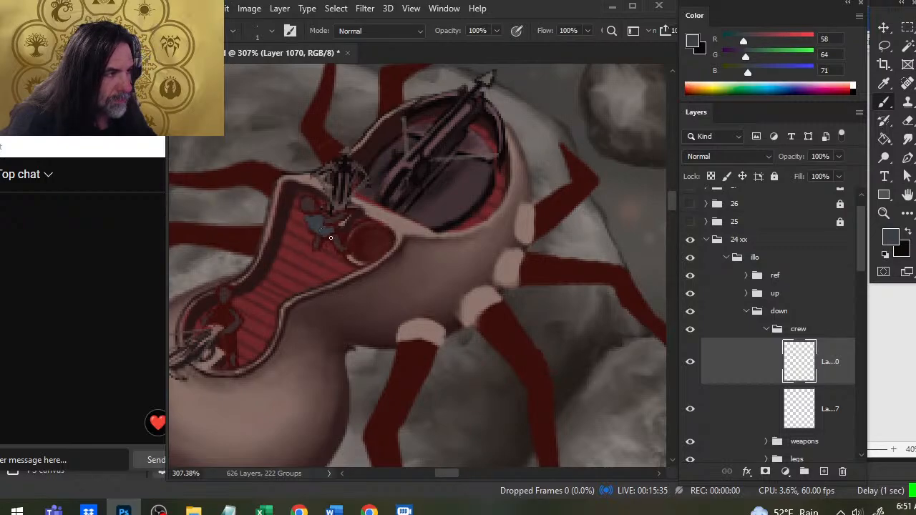
Paint the rear crew figure's torso and hip clothing in the same blue-grey.
left_click_drag(303, 273, 428, 200)
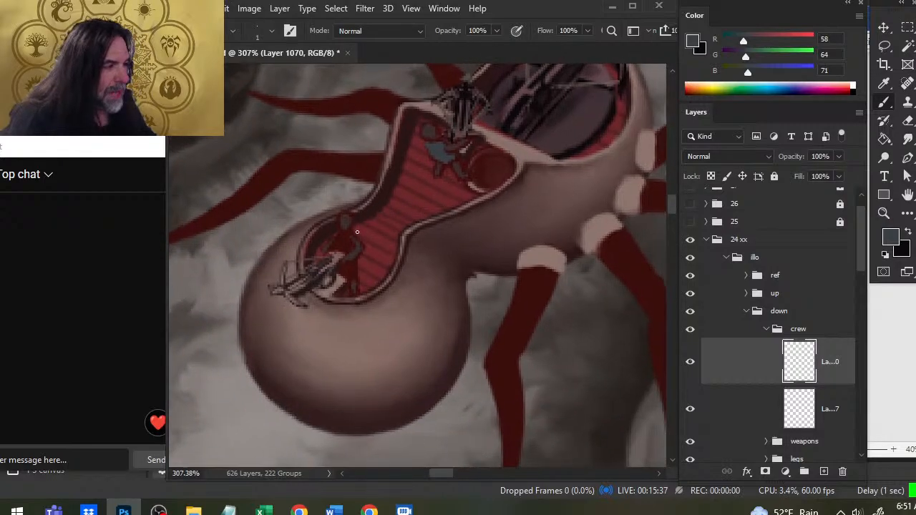
key("z")
mouse_move(360, 242)
left_mouse_down()
mouse_move(373, 241)
mouse_move(338, 247)
mouse_move(355, 236)
left_mouse_up()
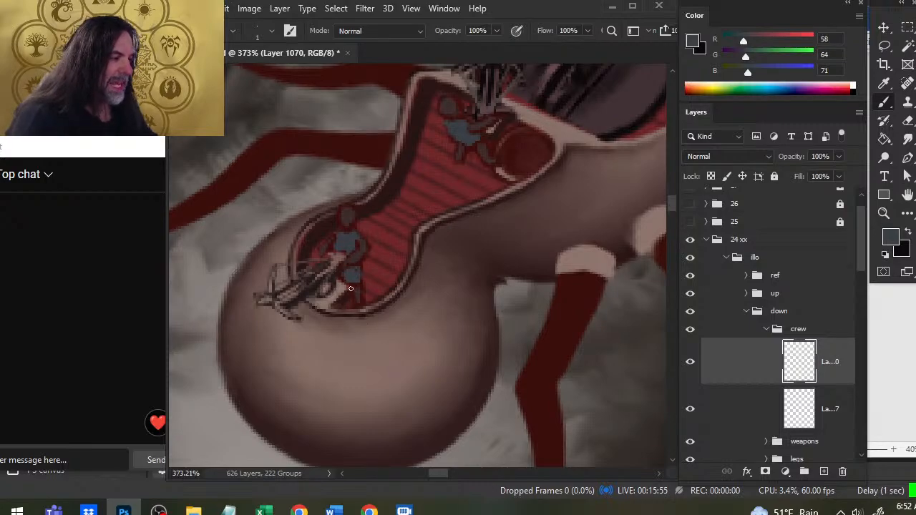
Examine the crew figures at wider views of both spider ships and compare them with the large green ship's crew.
key("z")
left_click_drag(371, 301, 301, 299)
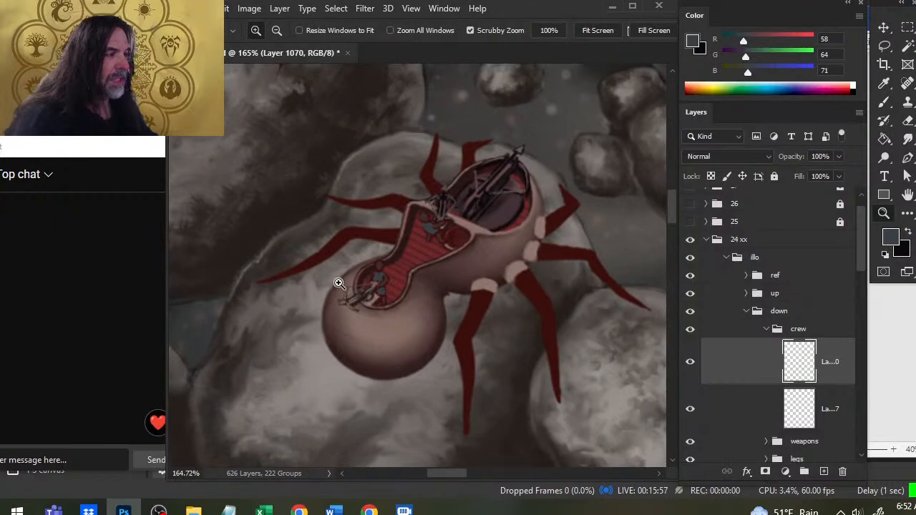
left_click_drag(341, 182, 368, 283)
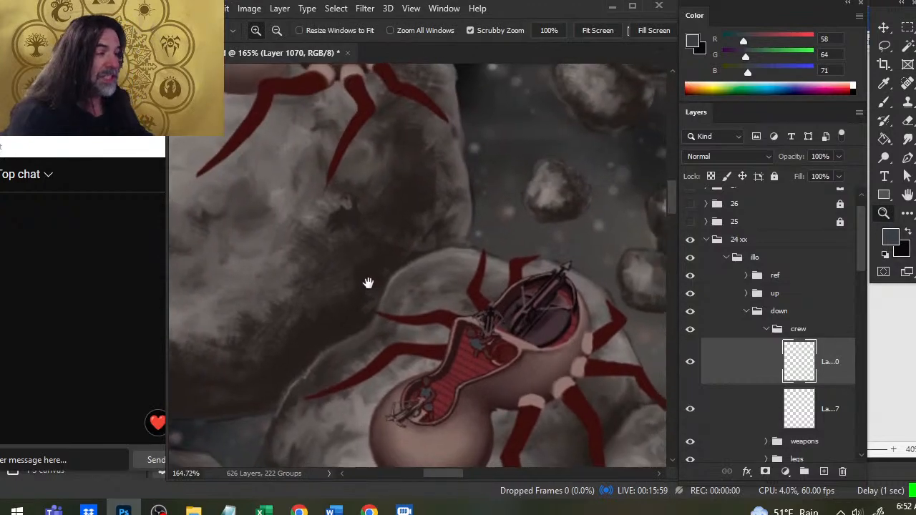
left_click_drag(483, 325, 552, 371)
left_click_drag(555, 372, 505, 341)
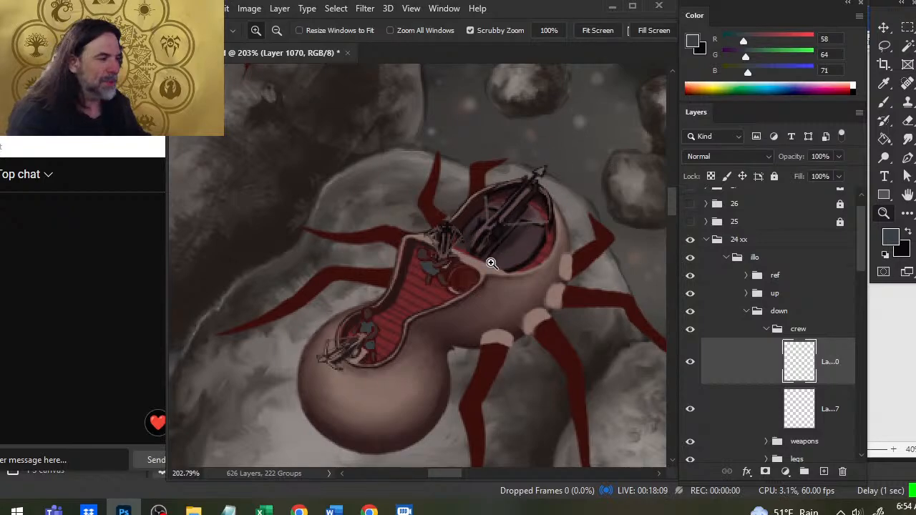
left_click_drag(589, 242, 485, 248)
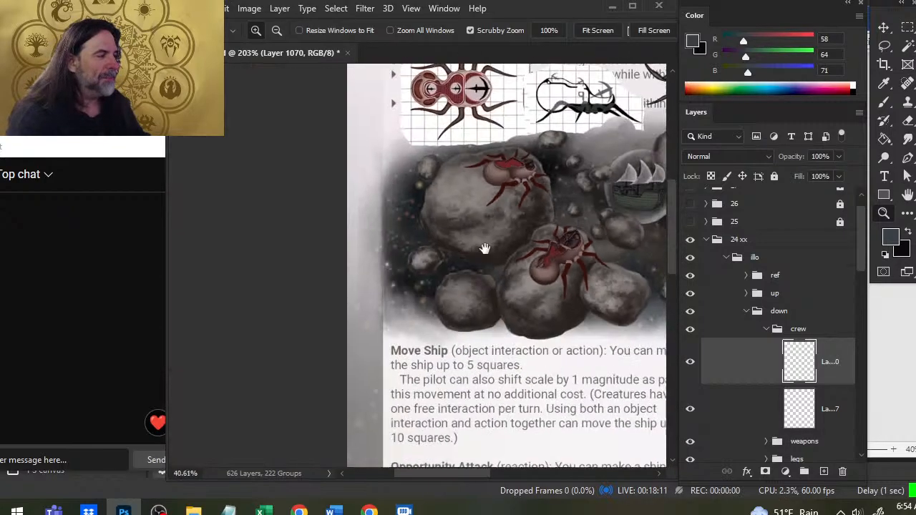
left_click_drag(578, 226, 249, 250)
left_click_drag(606, 204, 486, 308)
left_click_drag(413, 204, 480, 223)
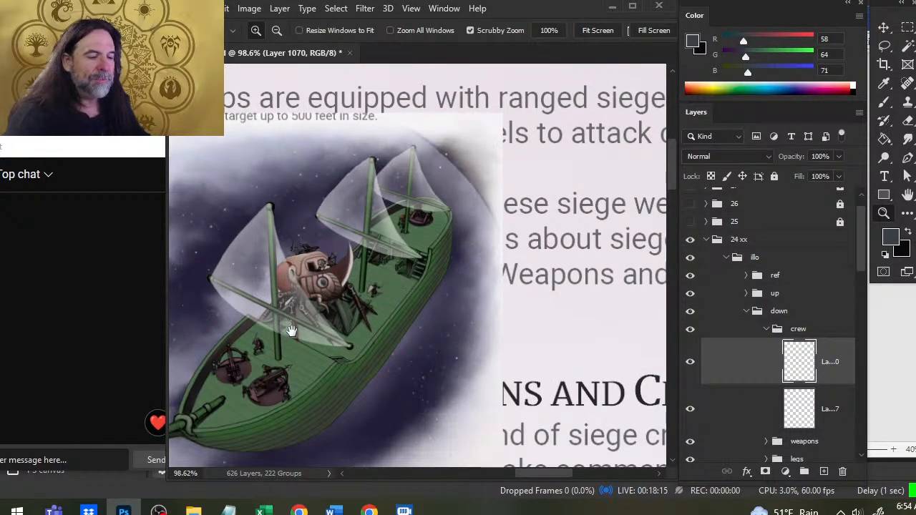
left_click_drag(291, 331, 502, 224)
left_click_drag(536, 242, 448, 230)
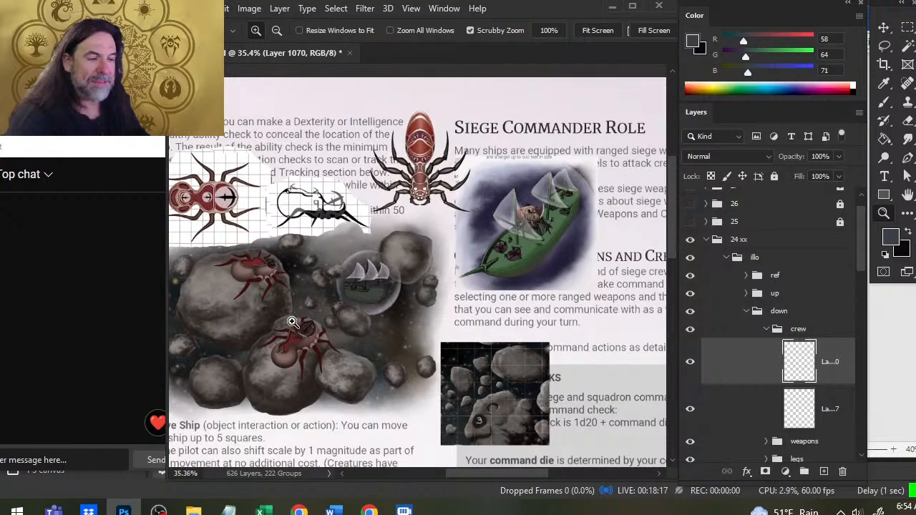
left_click_drag(292, 322, 372, 378)
left_click_drag(275, 219, 457, 329)
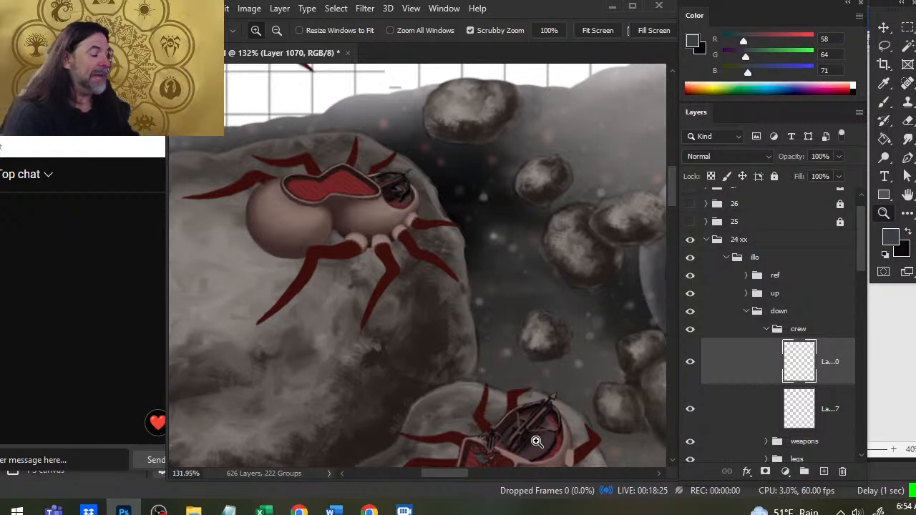
left_click_drag(550, 407, 501, 309)
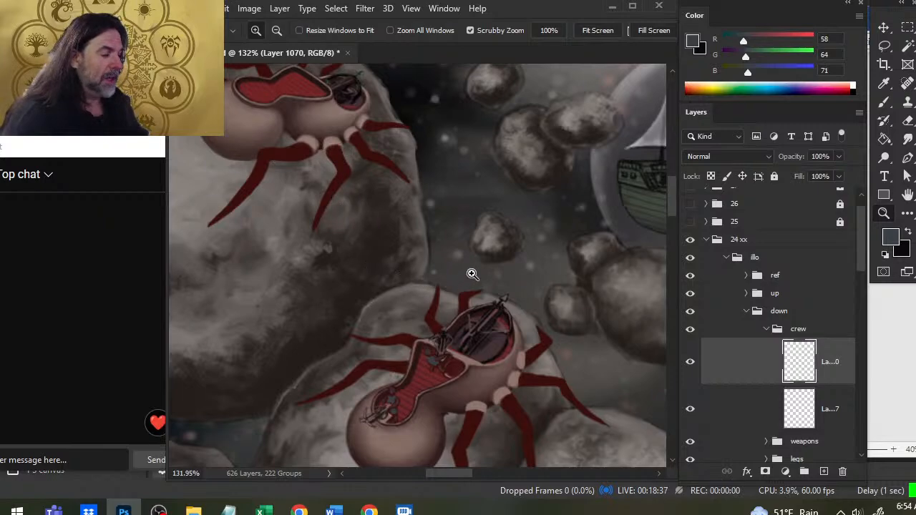
left_click_drag(281, 96, 322, 130)
left_click_drag(503, 373, 445, 167)
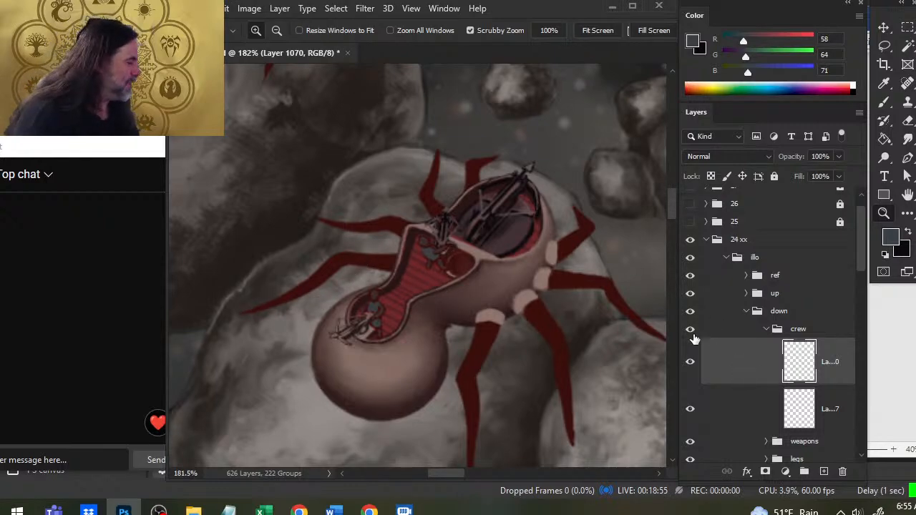
Toggle the visibility of the two crew layers one at a time to compare what each contributes.
left_click(690, 410)
left_click(691, 409)
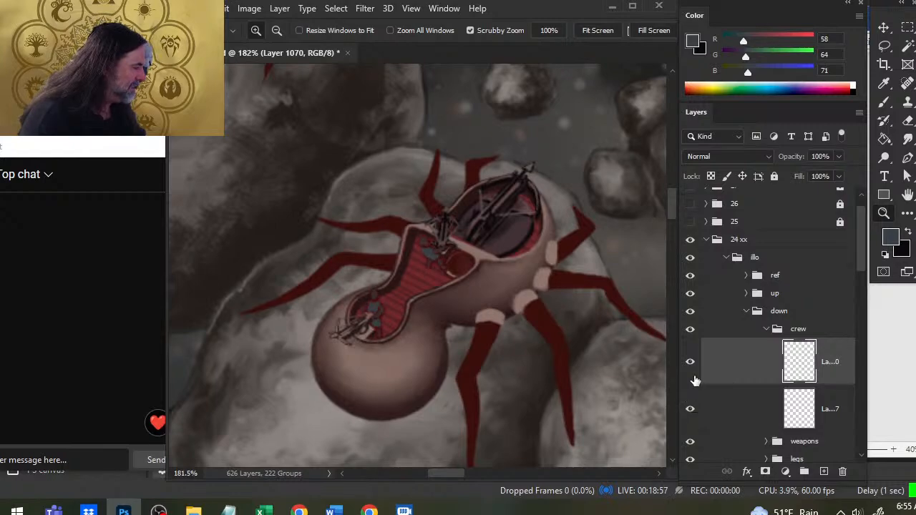
left_click(690, 362)
left_click(690, 362)
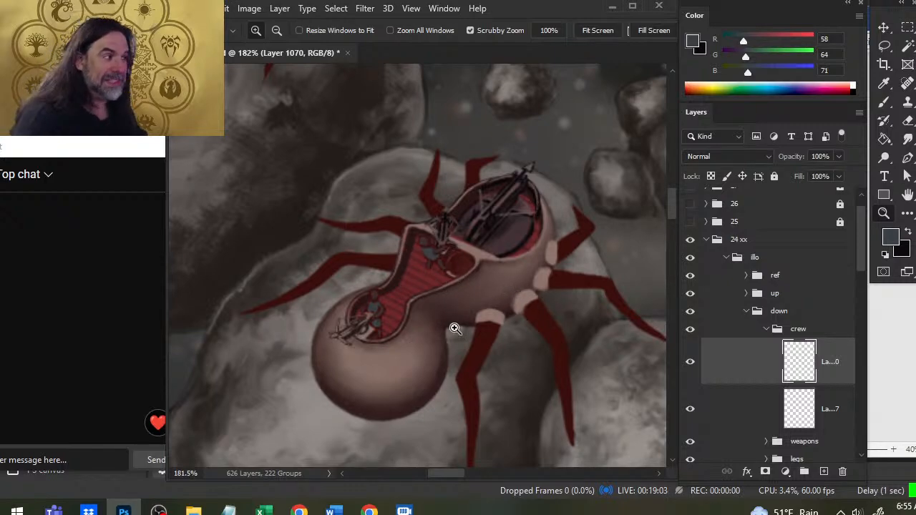
Sample the dark red (RGB 58, 14, 12) of the round hatch beside the middle crew figure and add a new layer in the crew group.
left_click_drag(406, 269, 460, 288)
key("b")
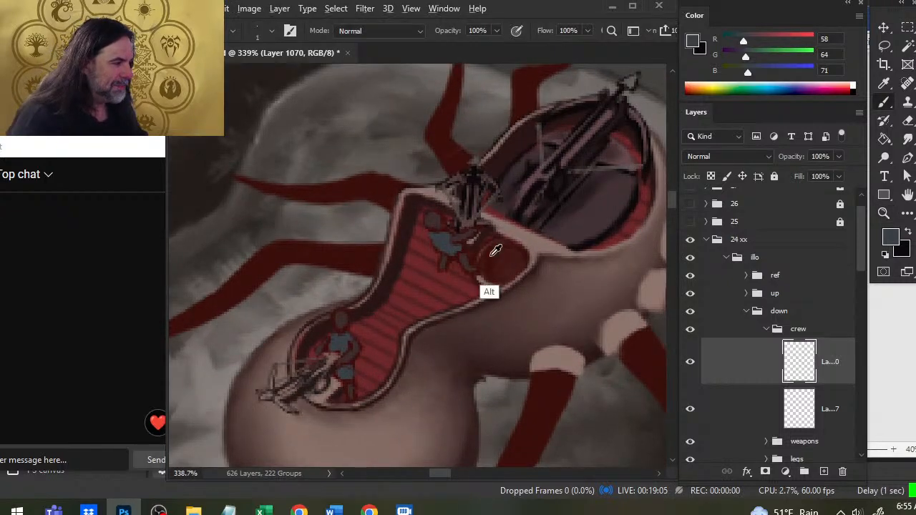
left_click(490, 255, "alt")
key("r")
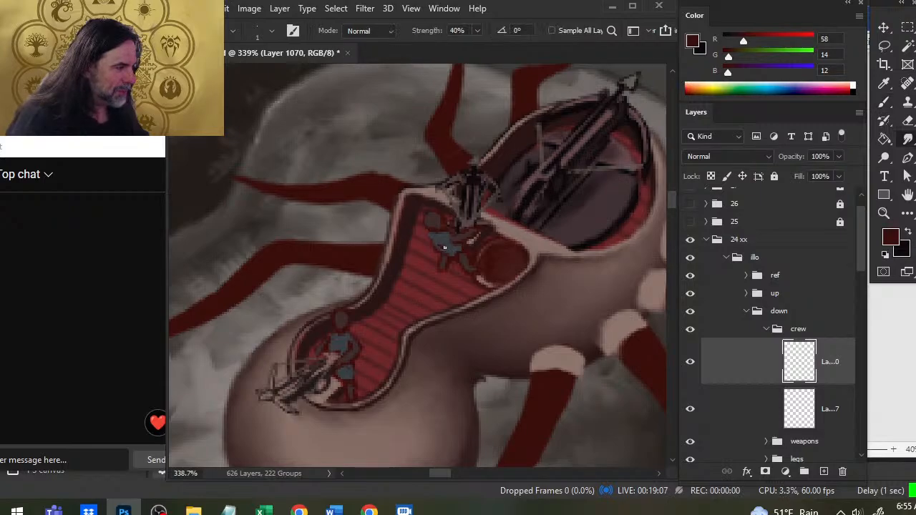
left_click(824, 472)
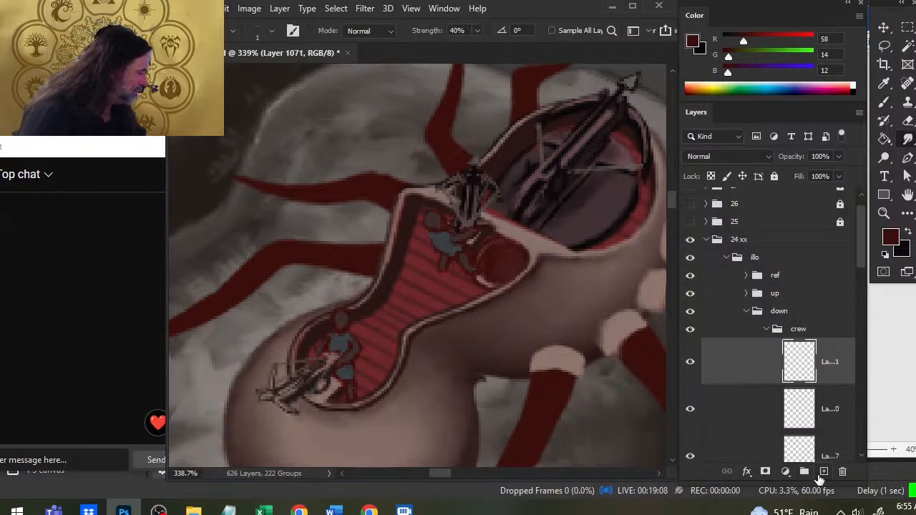
left_click(691, 409)
left_click(690, 409)
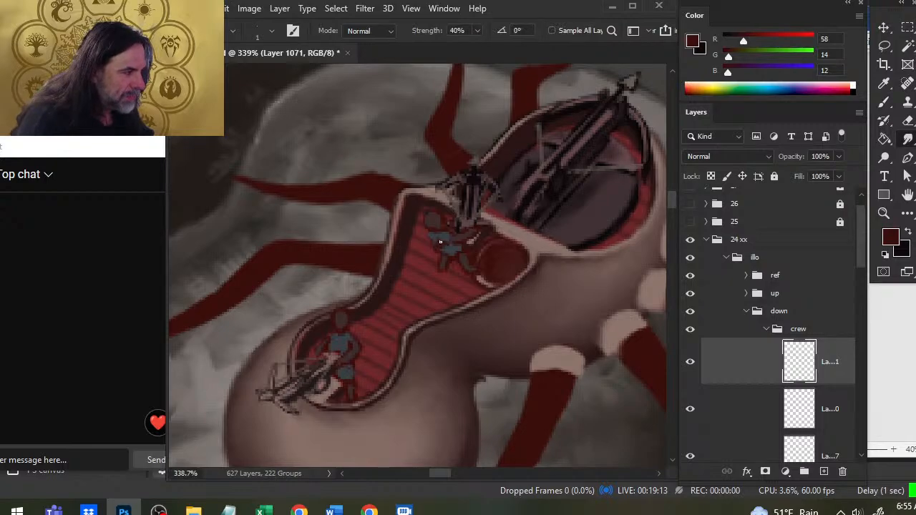
Paint dark red details on the heads and clothing of the middle and rear crew figures with the 1 px brush.
key("]")
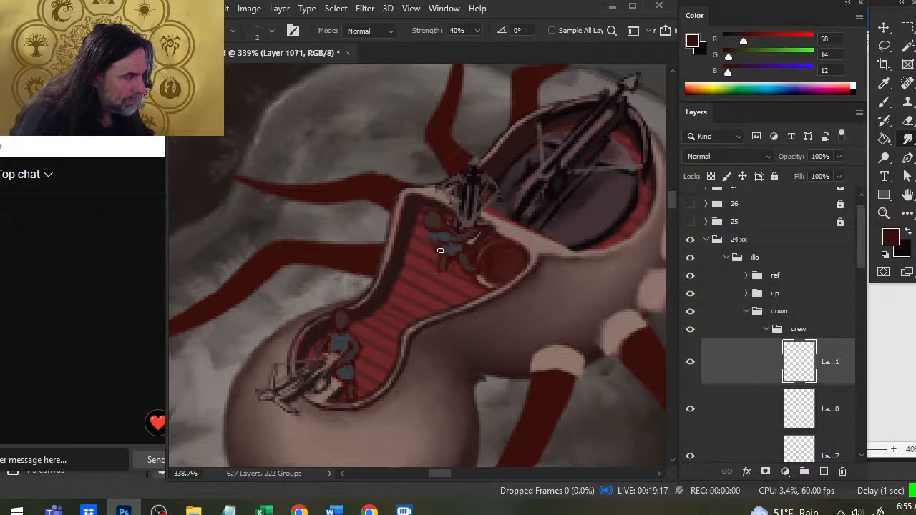
key("b")
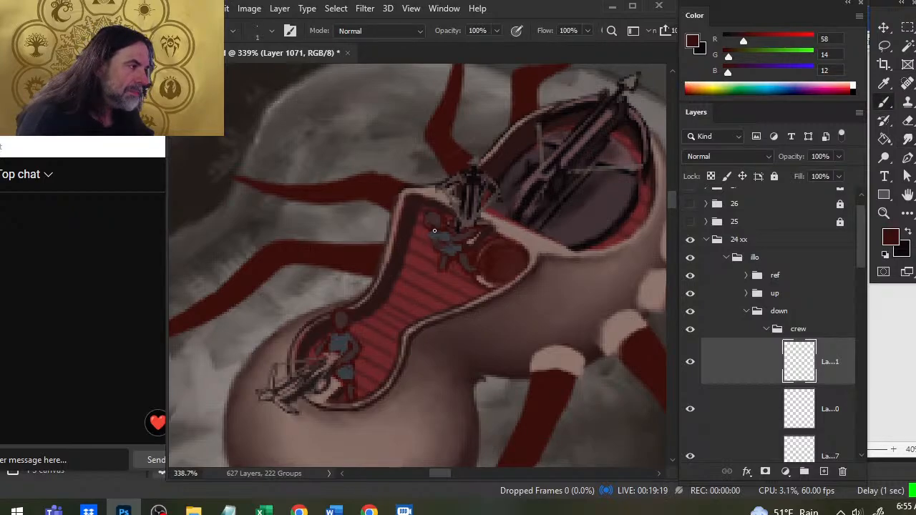
key("r")
key("b")
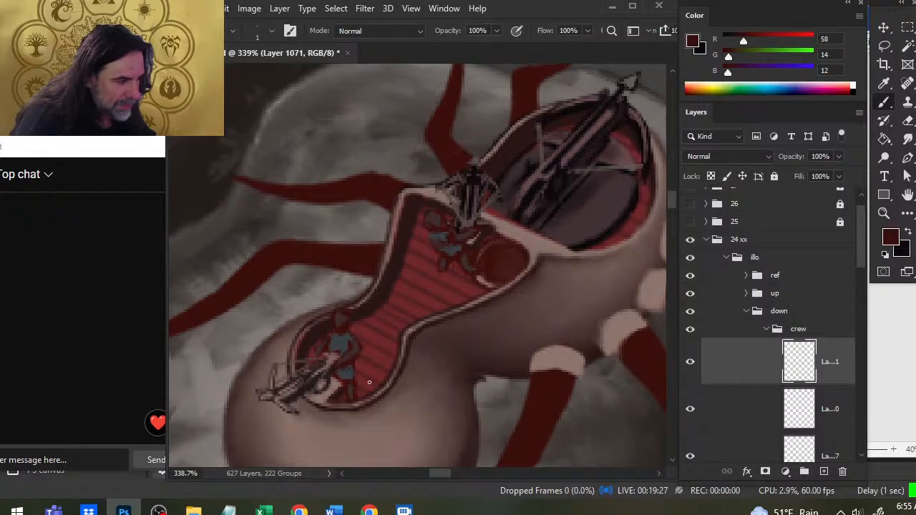
key("z")
left_click_drag(448, 326, 496, 359)
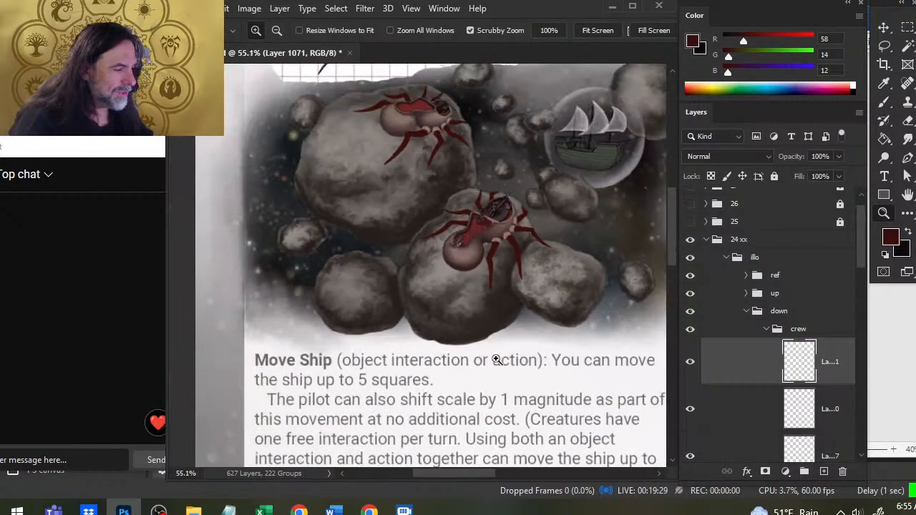
left_click_drag(491, 212, 531, 260)
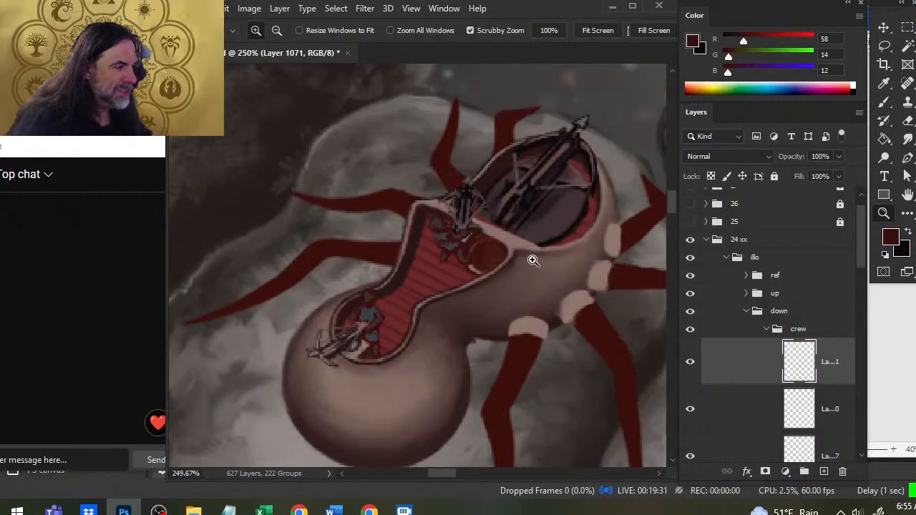
Refine the dark red details on the middle and rear crew figures, alternating 1 px brush touches with 2 px smudging at 40% strength.
key("b")
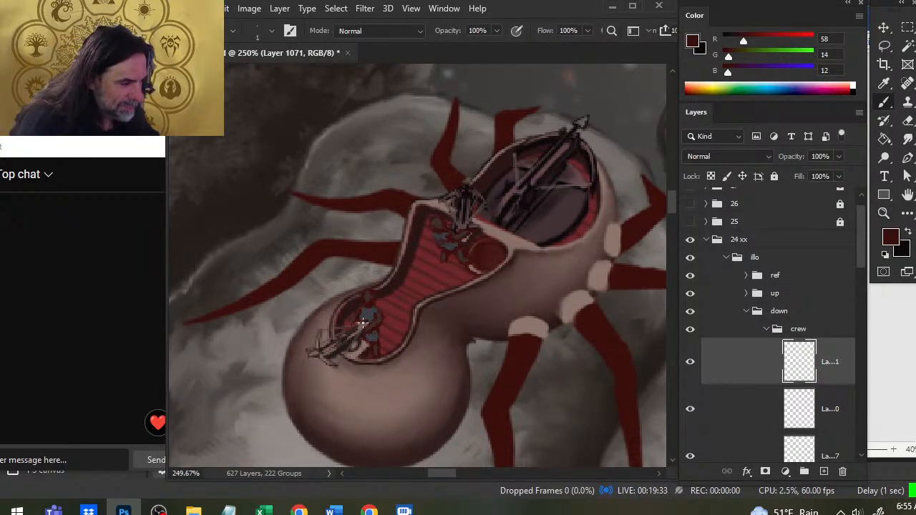
key("r")
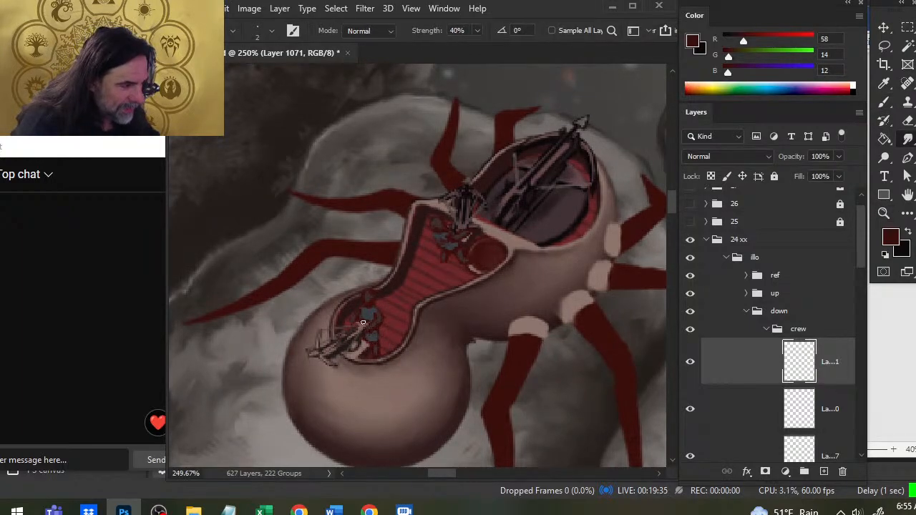
key("b")
key("r")
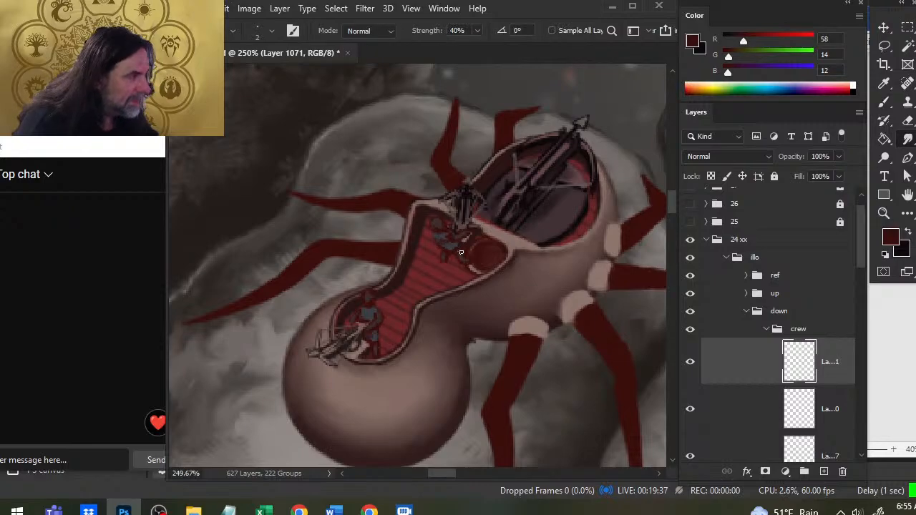
key("b")
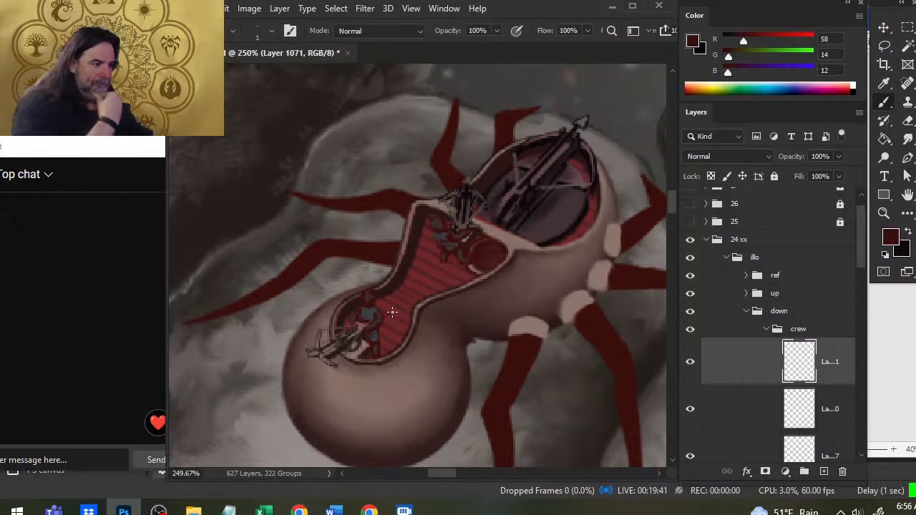
Make Layer 1067 in the crew group active, sample dark grey (RGB 58, 55, 60) from the middle crew figure and enlarge the brush to 5 px.
left_click(751, 427)
left_click(720, 450)
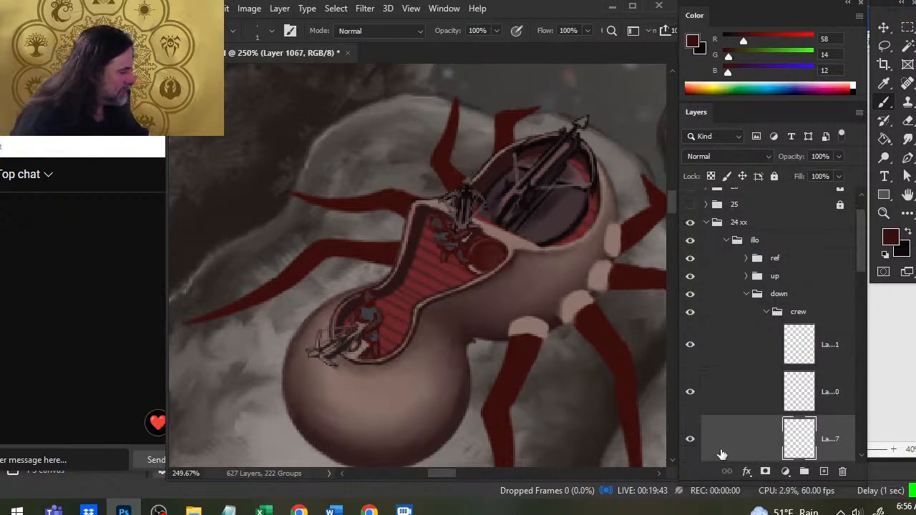
left_click_drag(465, 270, 447, 243)
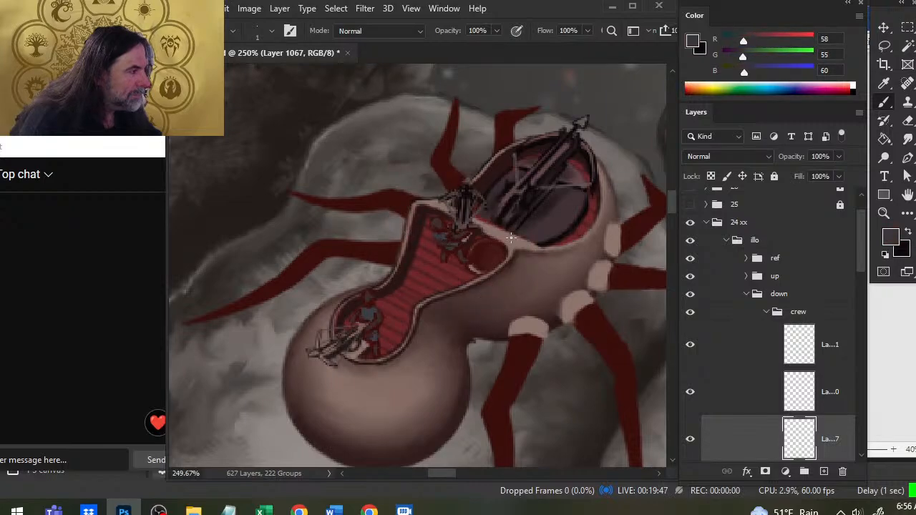
left_click_drag(535, 221, 500, 254)
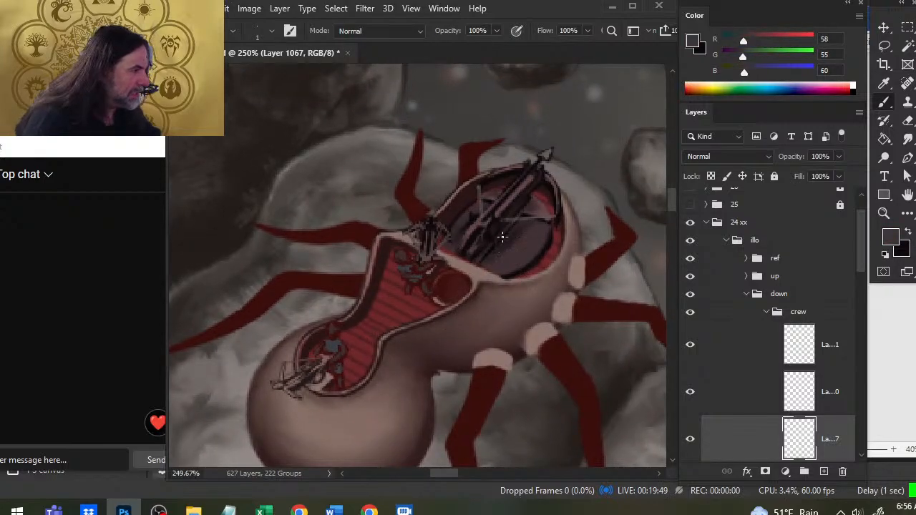
key("bracketright")
key("bracketright")
key("bracketright")
key("bracketright")
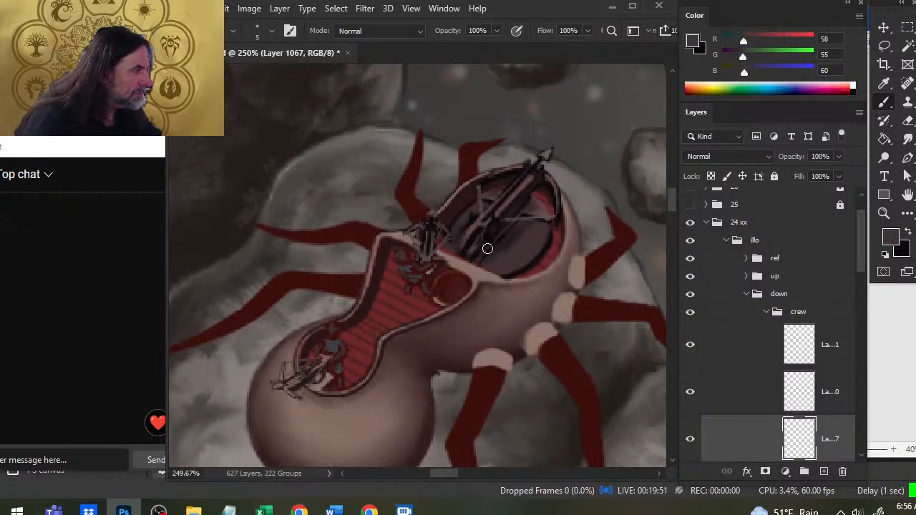
left_click(445, 297, "alt")
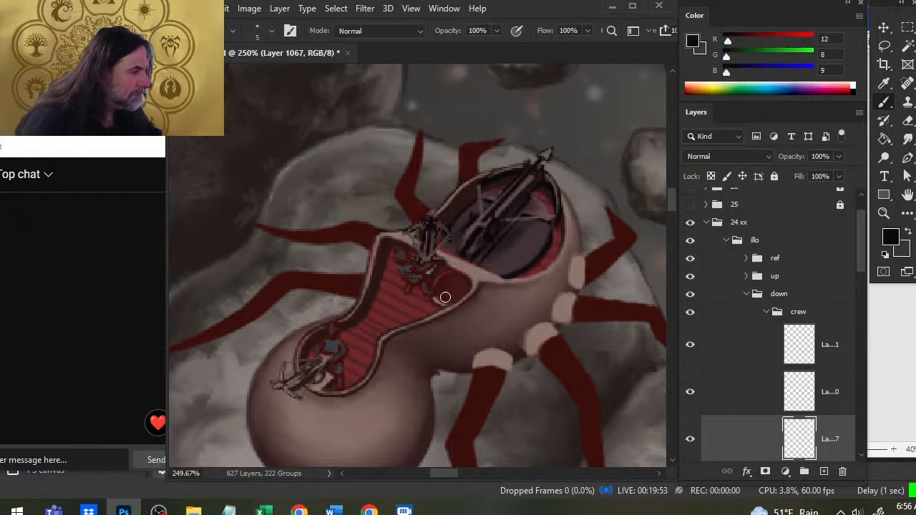
left_click(411, 256, "alt")
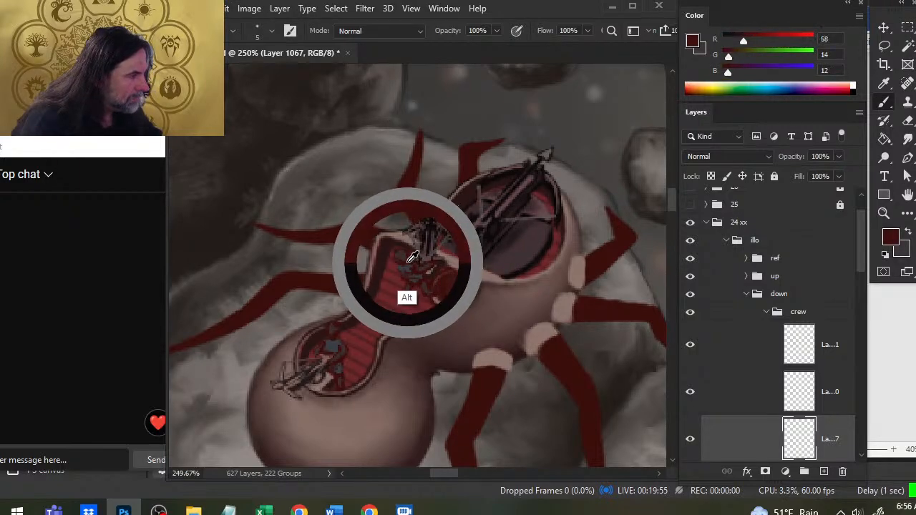
left_click_drag(407, 263, 426, 261)
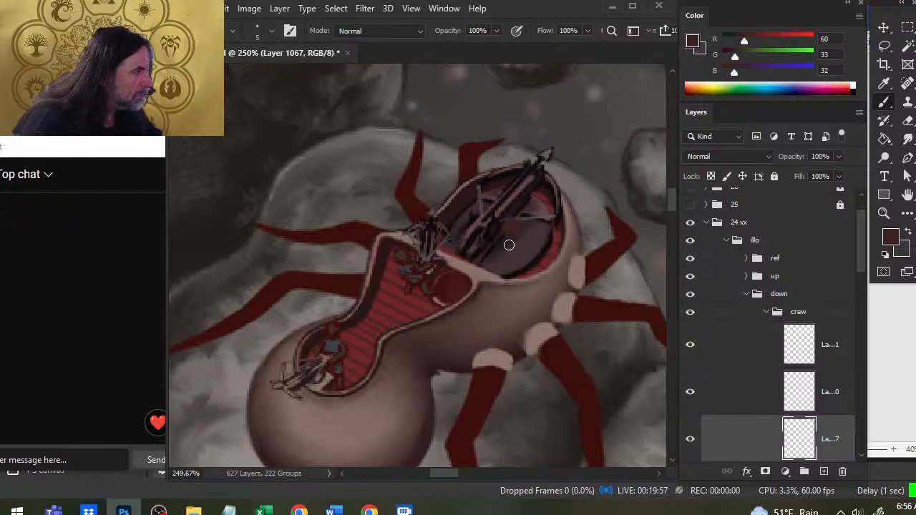
left_click(408, 255, "alt")
left_click(409, 259, "alt")
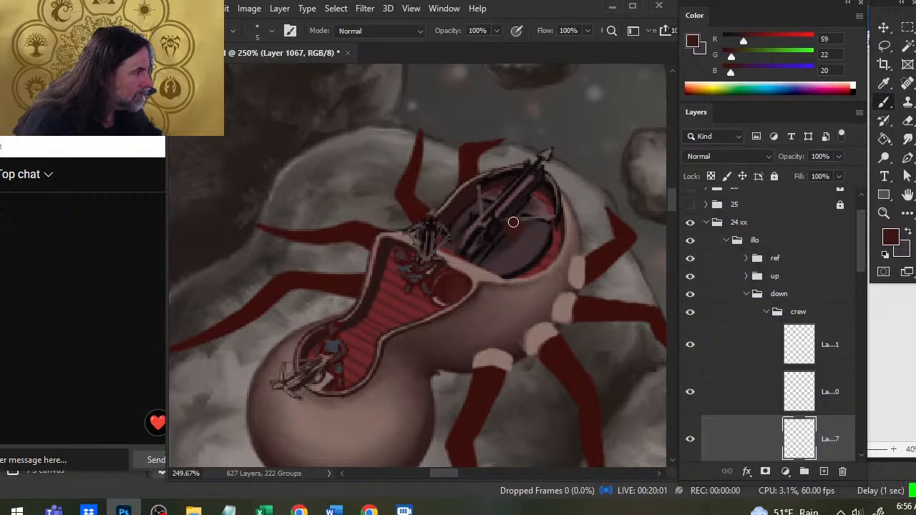
key("e")
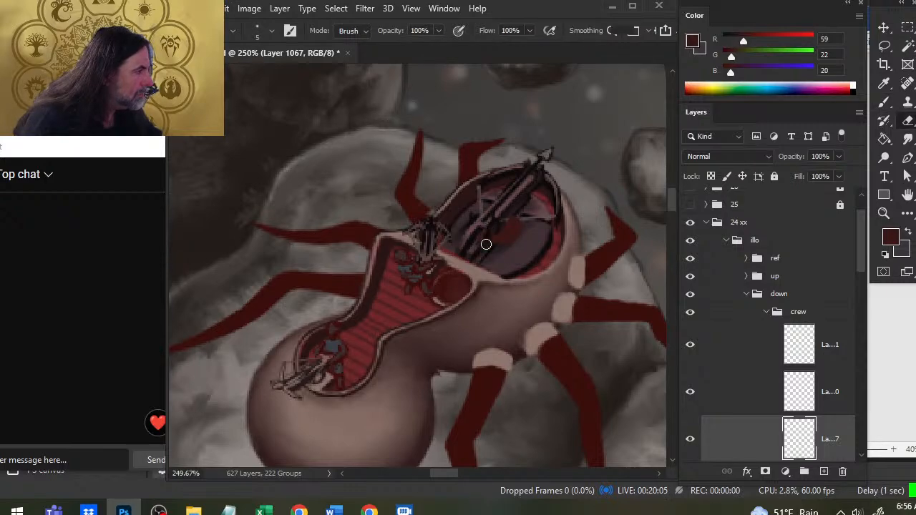
key("b")
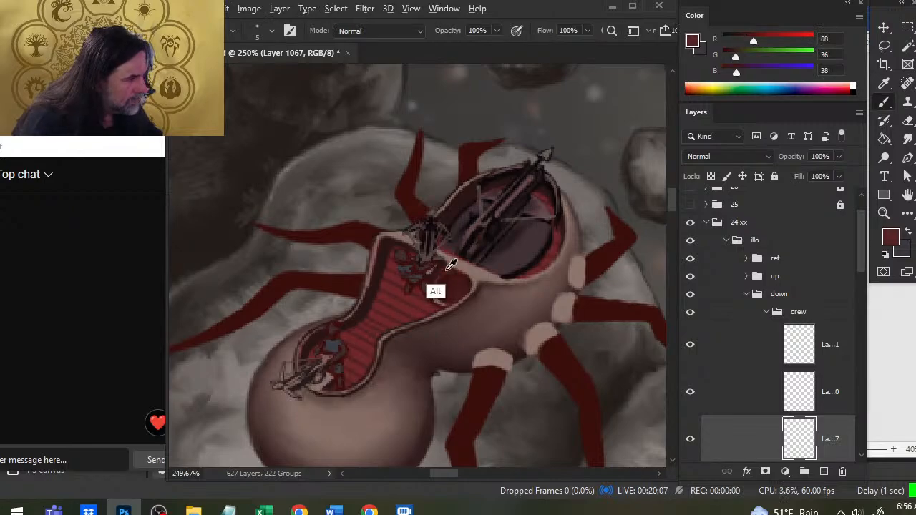
Paint dark red (RGB 58, 14, 12) silhouettes of two crew figures on either side of the large front ballista with a 3 px brush and trim them.
left_click_drag(437, 275, 342, 329)
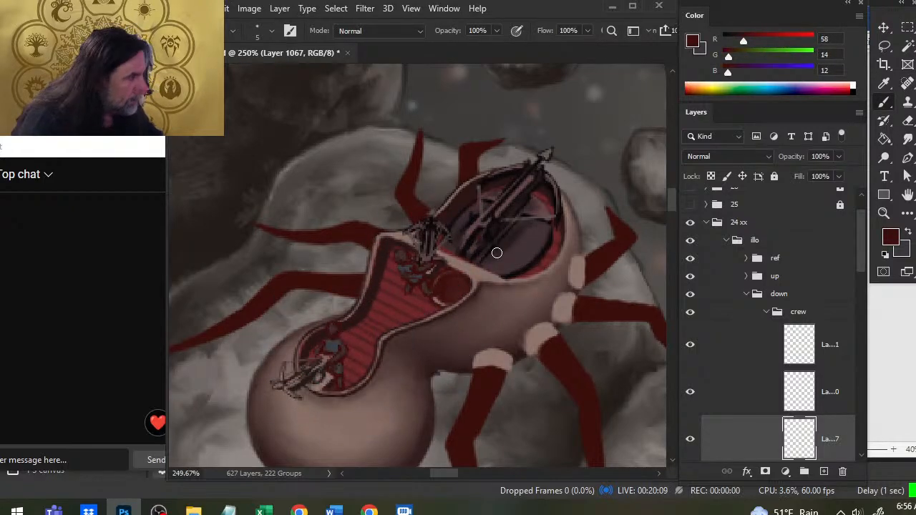
key("bracketleft")
key("bracketleft")
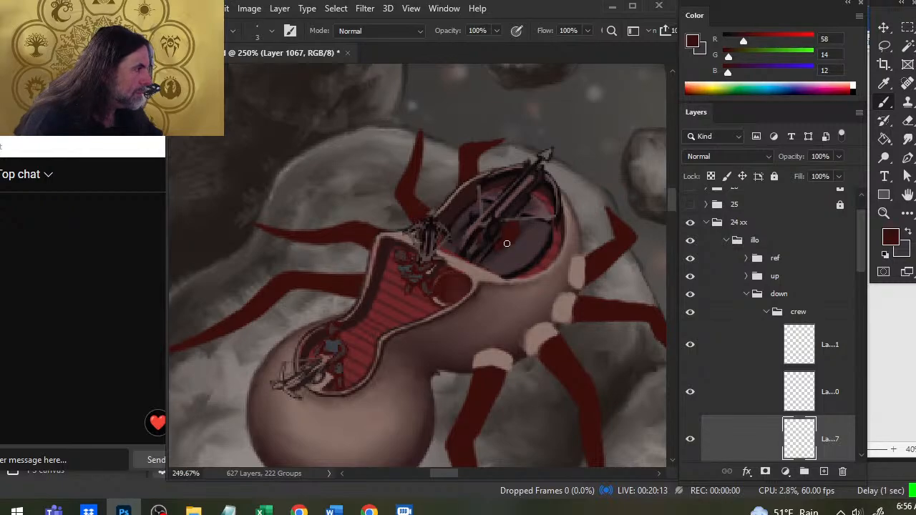
mouse_move(507, 243)
left_mouse_down()
mouse_move(505, 260)
mouse_move(497, 241)
mouse_move(512, 246)
left_mouse_up()
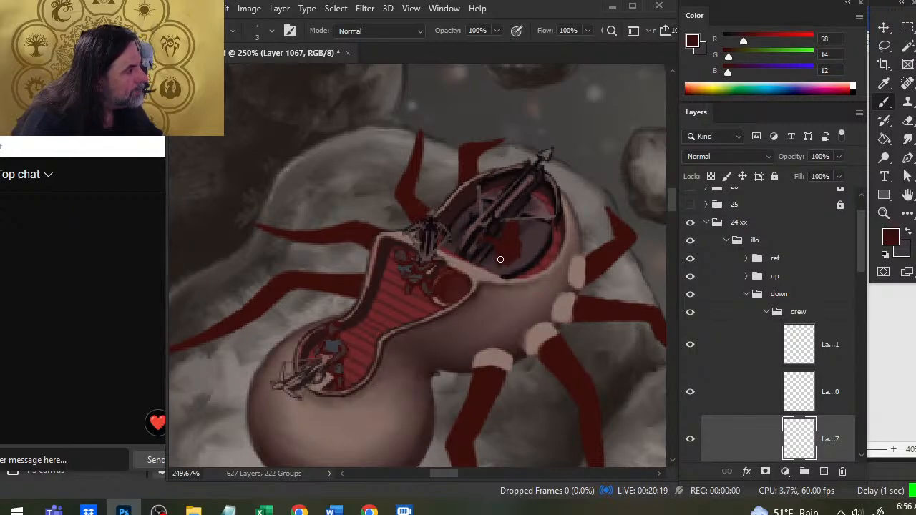
left_click_drag(513, 252, 520, 270)
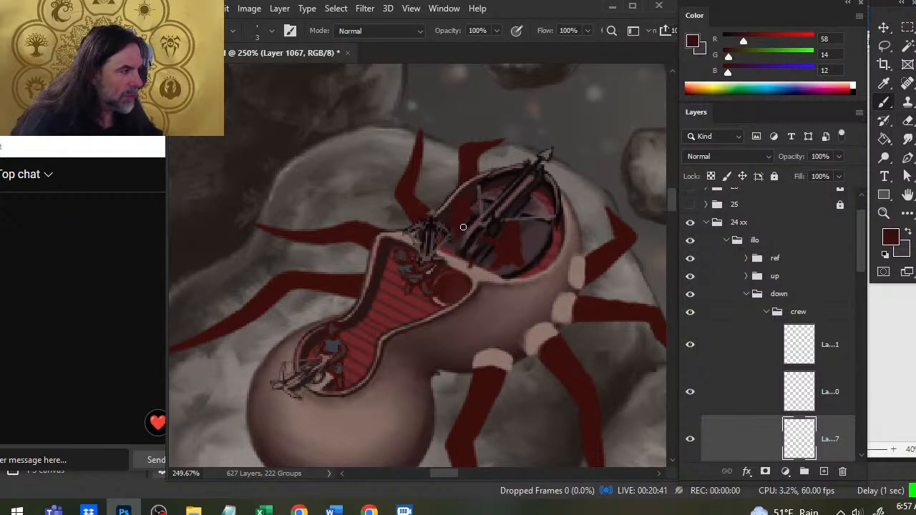
key("e")
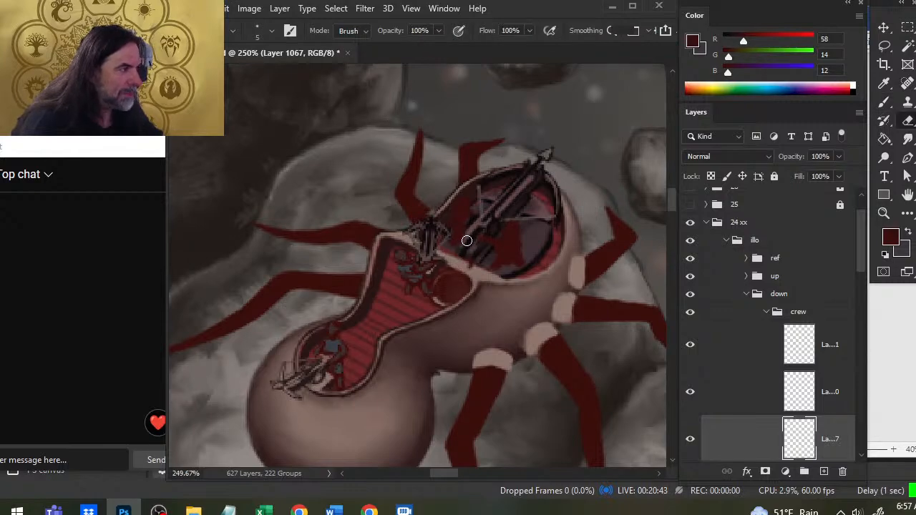
Paint dark grey (RGB 58, 55, 60) details over the two front figures on Layer 1070 with a 2 px brush and smudge them.
left_click(749, 396)
key("x")
key("b")
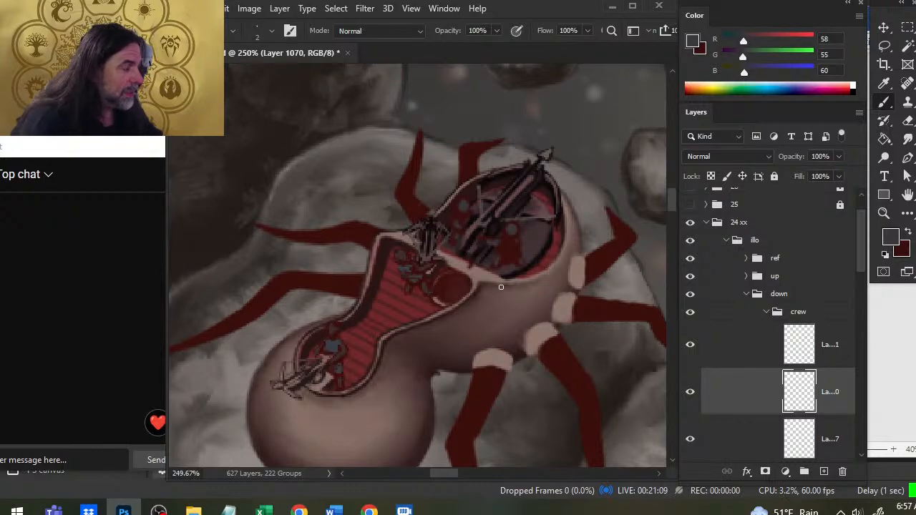
key("r")
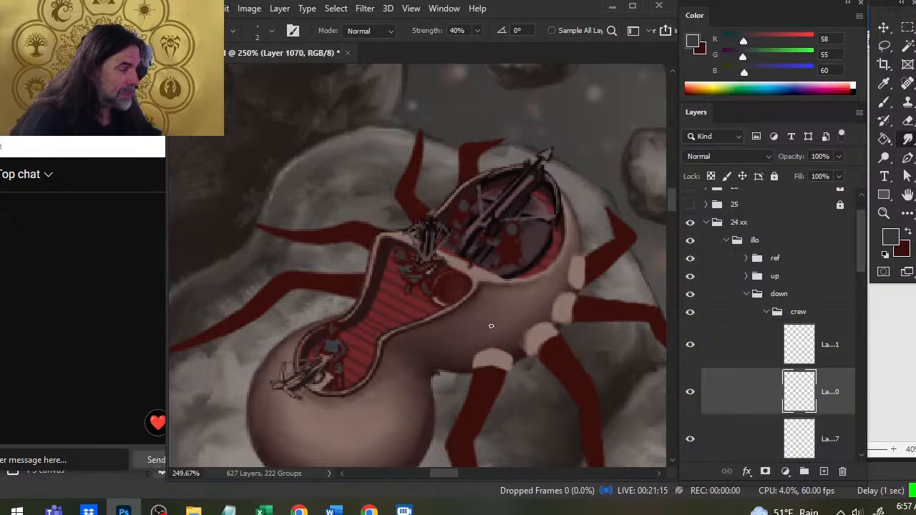
Sample the rear figure's blue-grey (RGB 58, 63, 70) and paint it onto the heads and bodies of the two front crew figures.
key("x")
key("b")
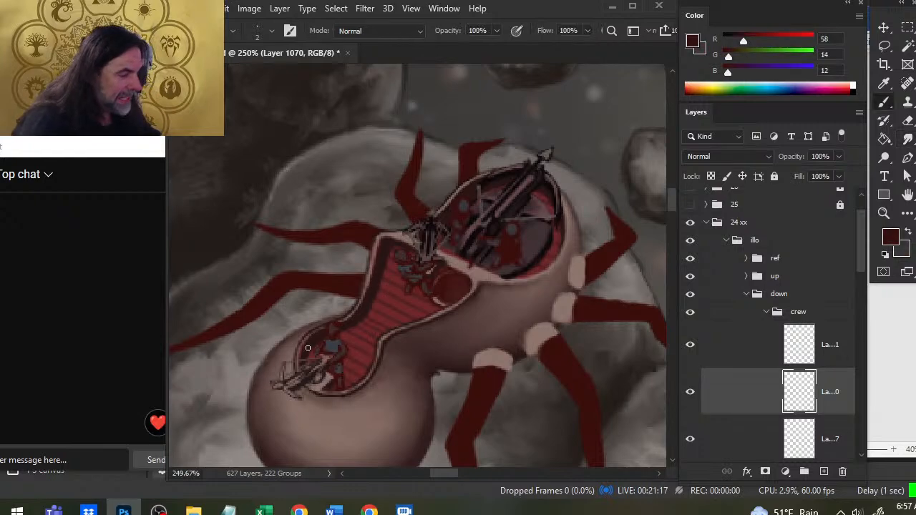
left_click(331, 347, "alt")
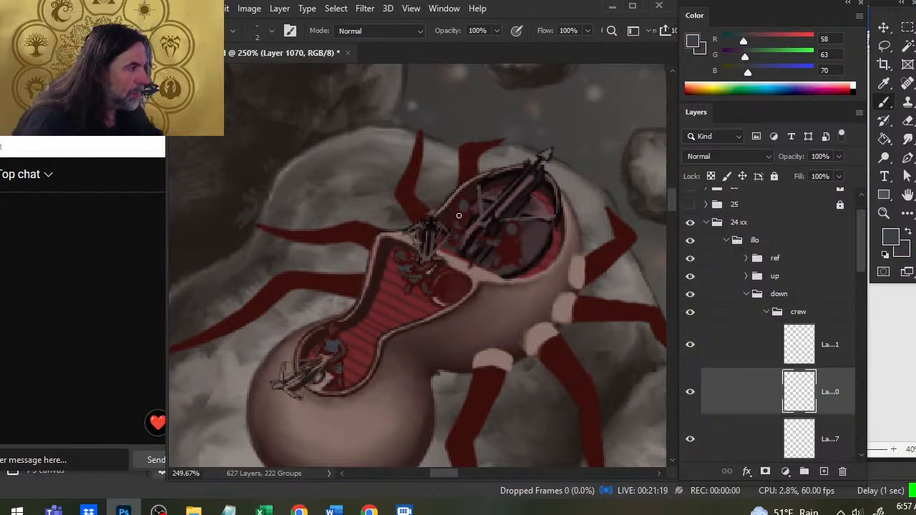
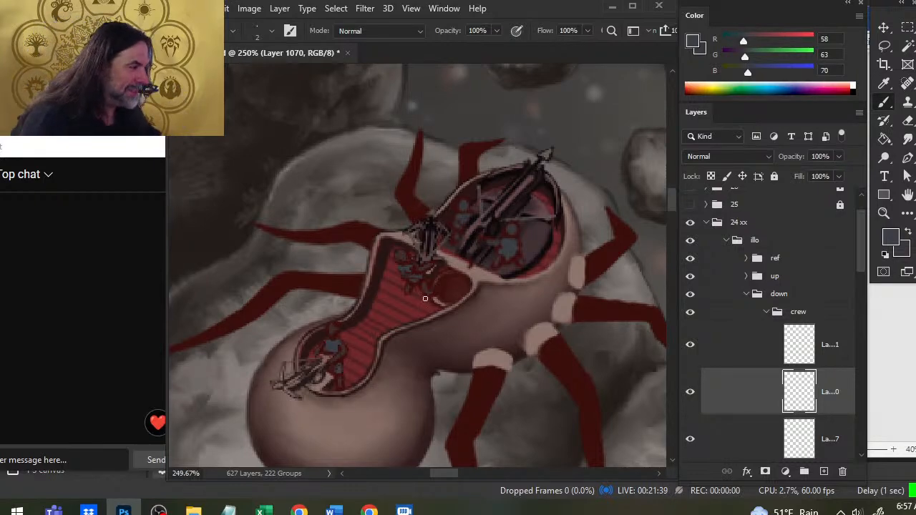
Add dark red (RGB 58, 18, 17) details over the front crew figures' blue-grey areas and blend them with the 2 px Smudge tool.
left_click(420, 276, "alt")
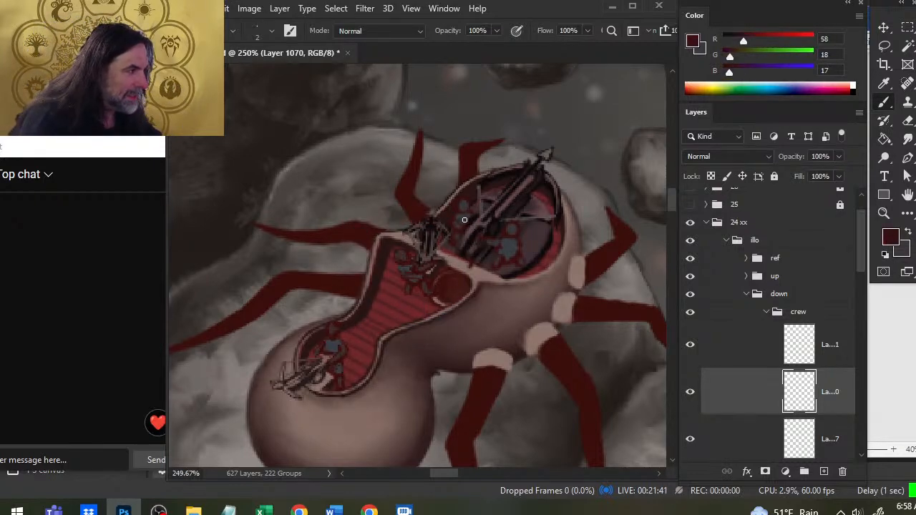
left_click_drag(504, 249, 508, 259)
key("r")
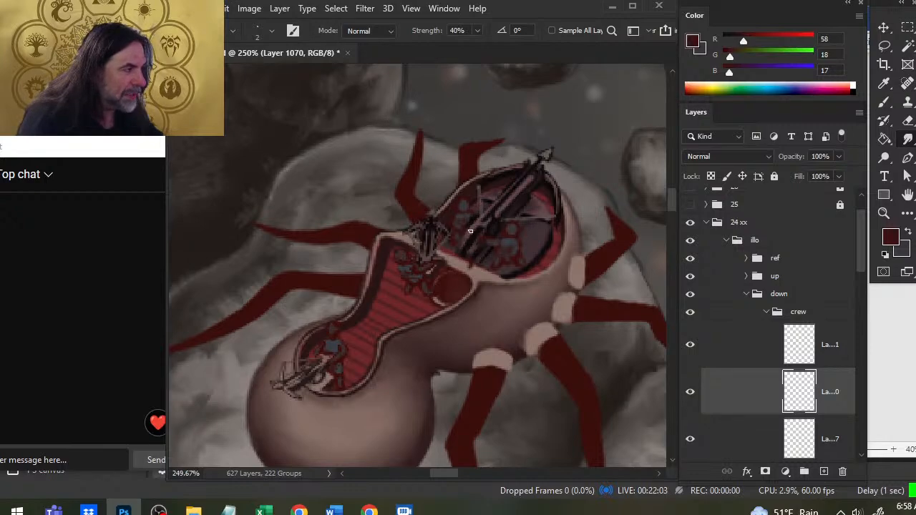
key("b")
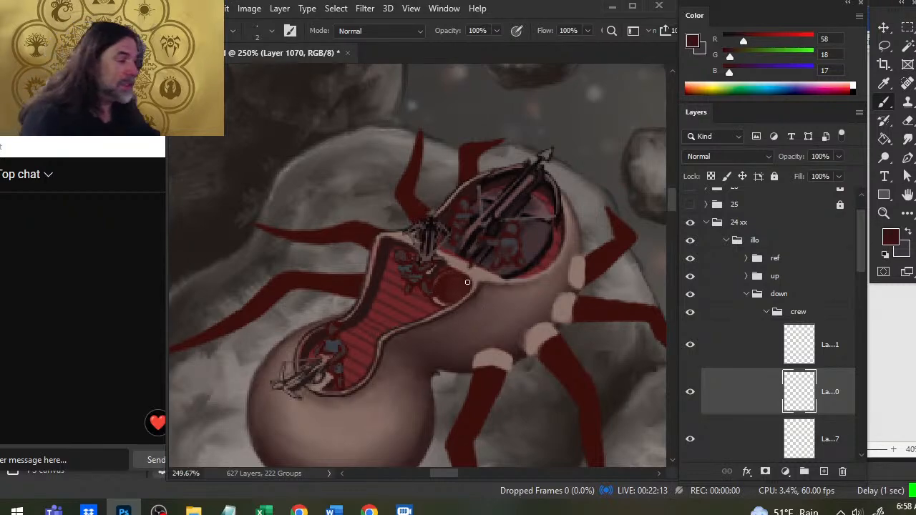
key("r")
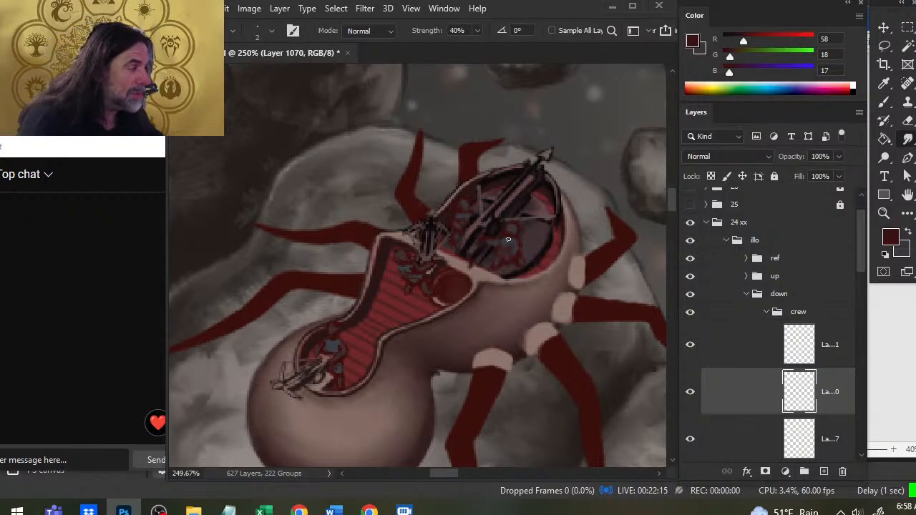
key("b")
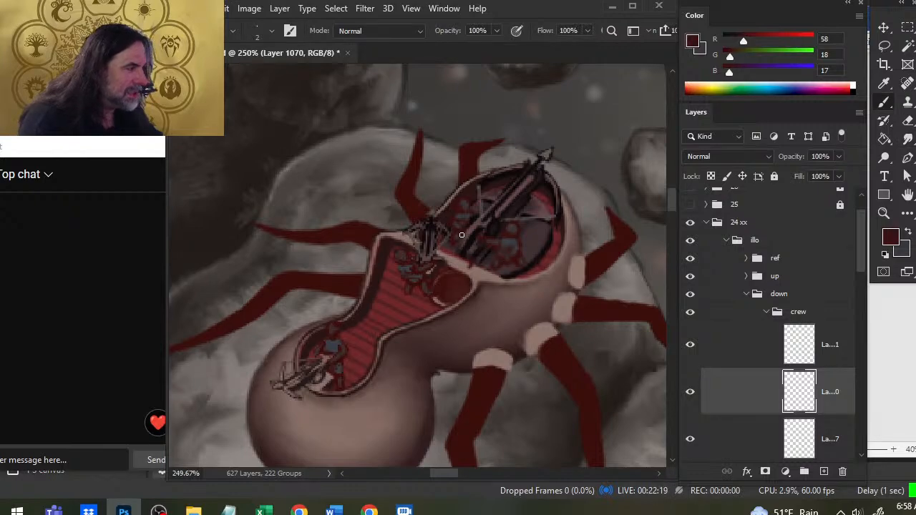
key("r")
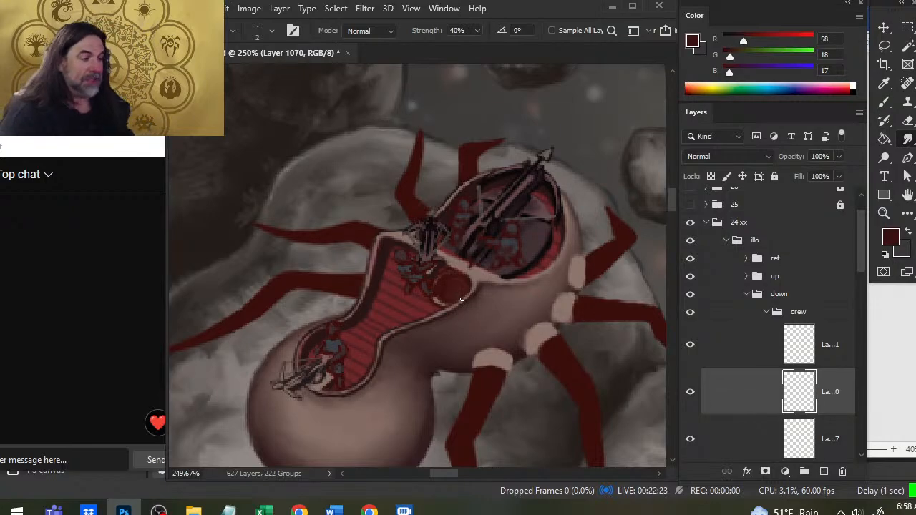
Check the lower spider ship from a wider view, collapse the crew group and add a new layer between the crew and weapons groups.
key("z")
left_click_drag(514, 235, 475, 294)
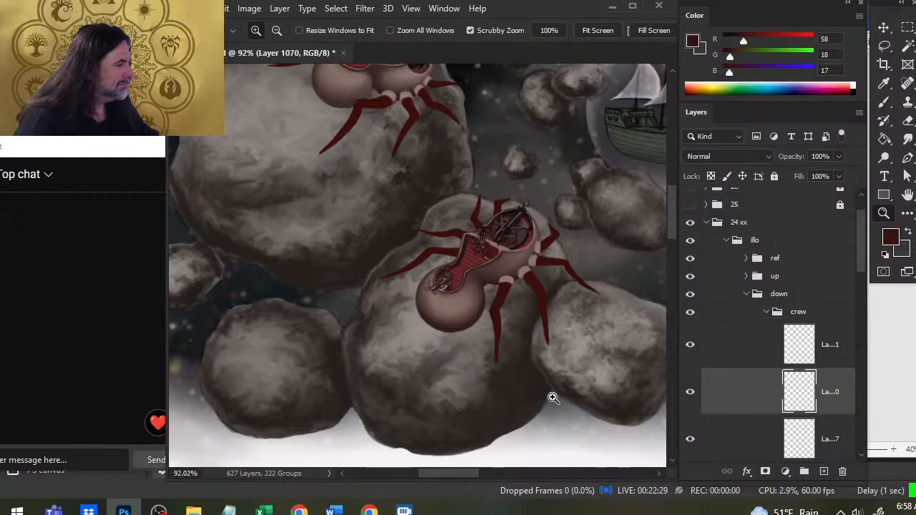
left_click(766, 312)
left_click(748, 330)
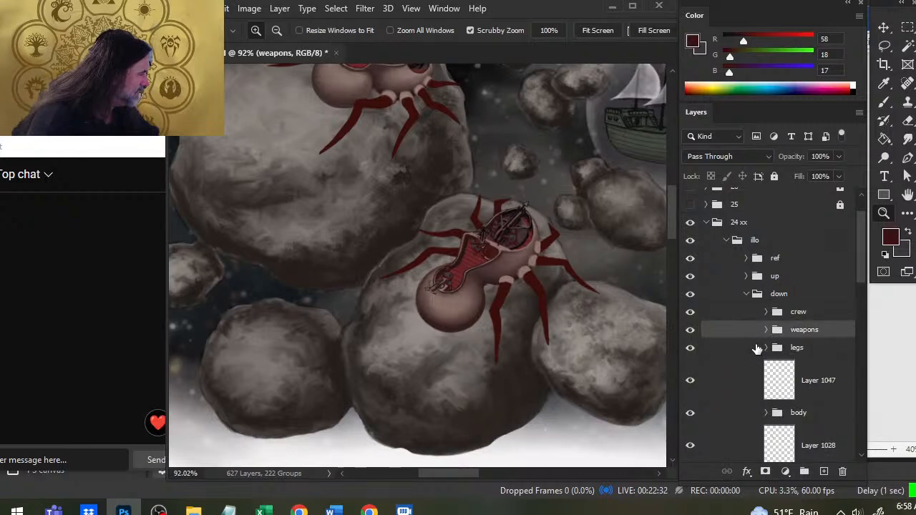
left_click(823, 472)
Sample dark red (RGB 58, 14, 11) and shade beside the middle-deck crew figures on Layer 1072, blending with a 4 px Smudge tool.
left_click_drag(482, 266, 549, 281)
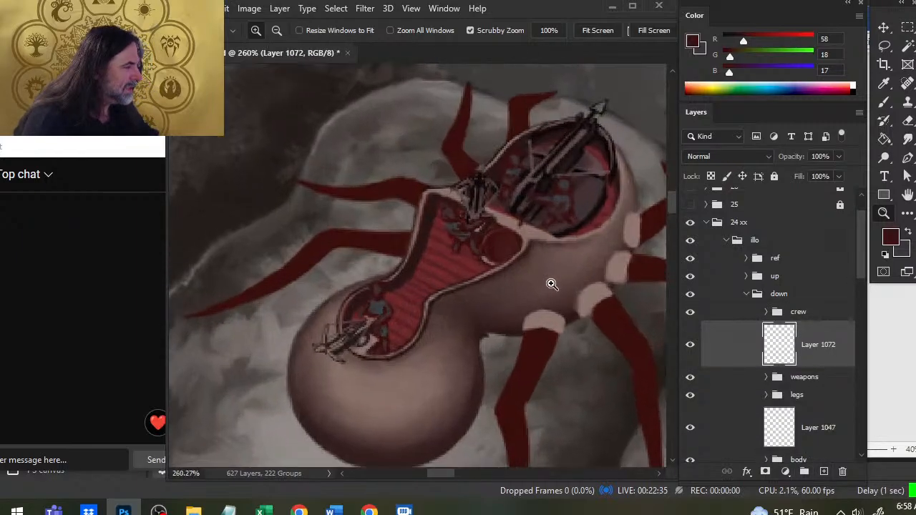
key("b")
left_click(460, 254, "alt")
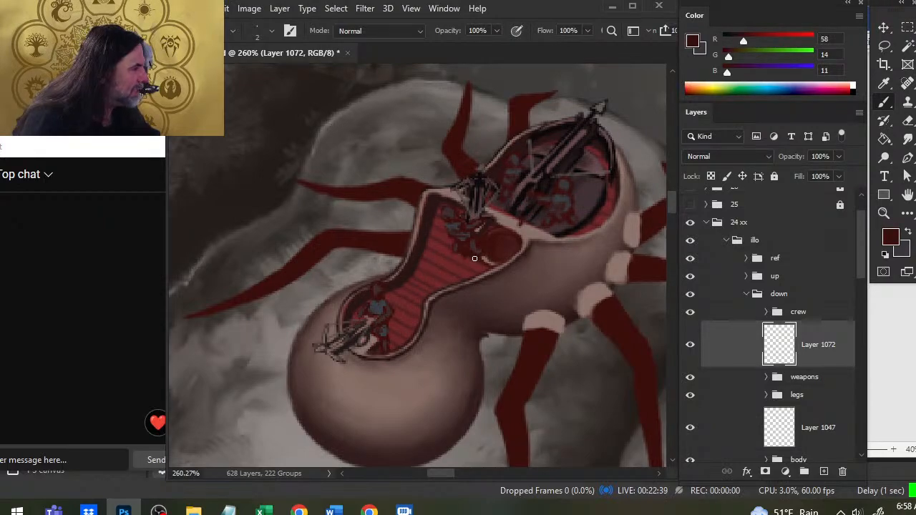
key("r")
key("bracketright")
key("bracketright")
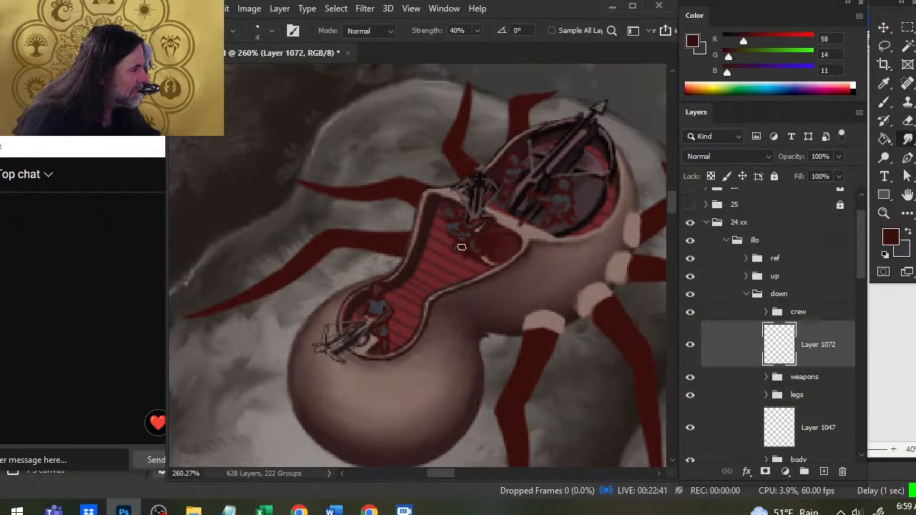
Paint dark red shadows around the crew figure beside the small weapon on the round abdomen's deck and smudge them.
key("b")
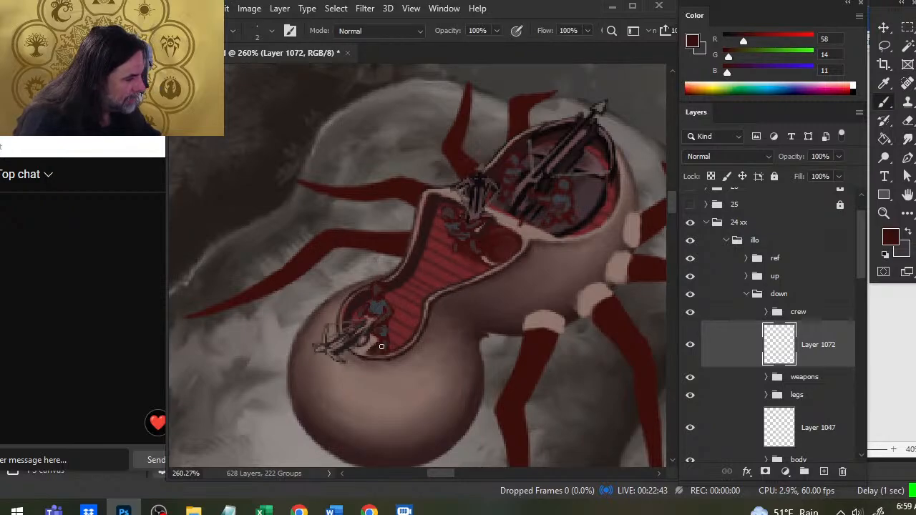
key("r")
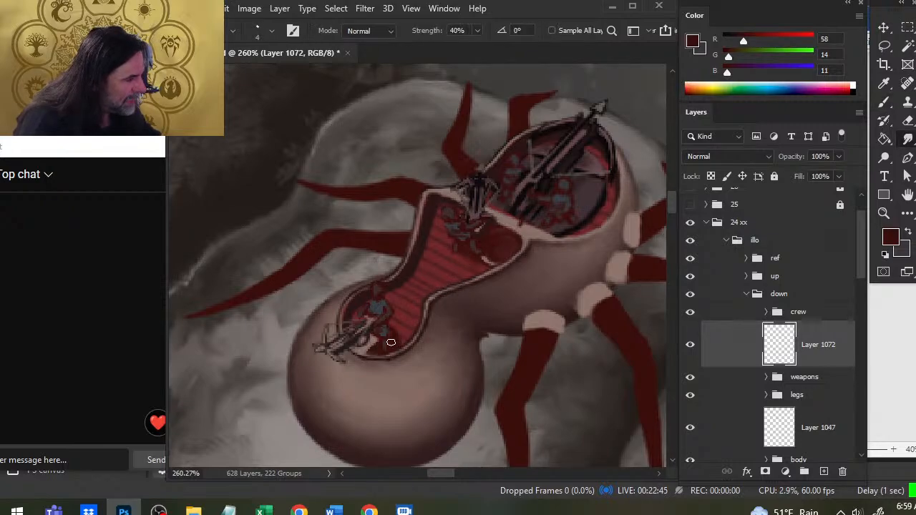
key("b")
key("r")
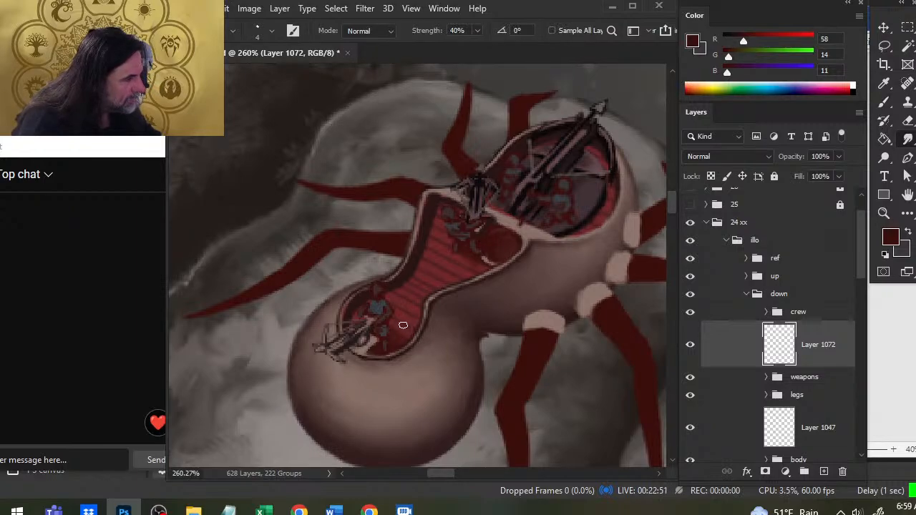
Paint and smudge dark red shadows around the crew figures beneath the large ballista, alternating the 2 px Brush and 4 px Smudge tool.
left_click_drag(514, 252, 422, 313)
key("b")
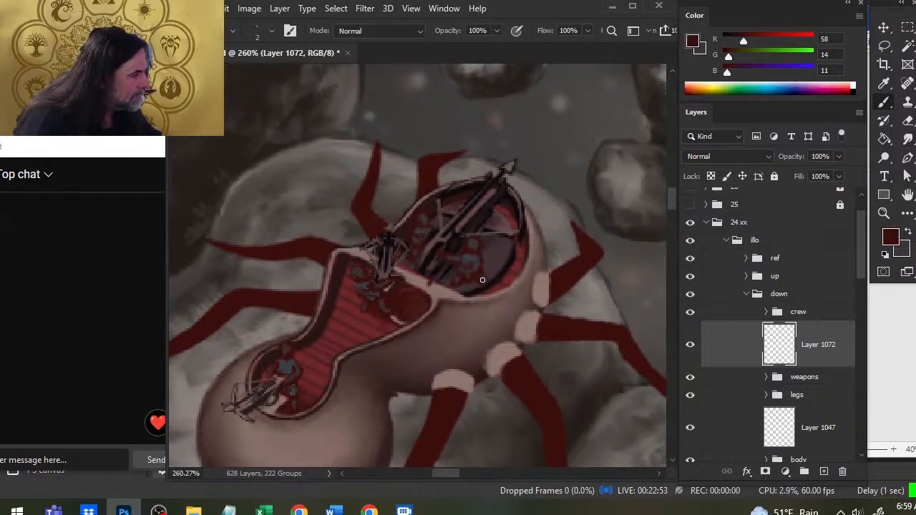
key("r")
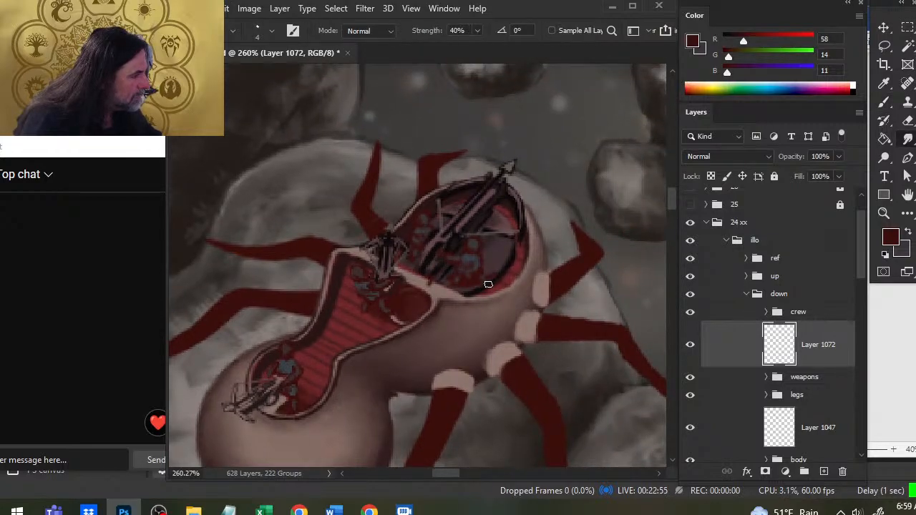
key("b")
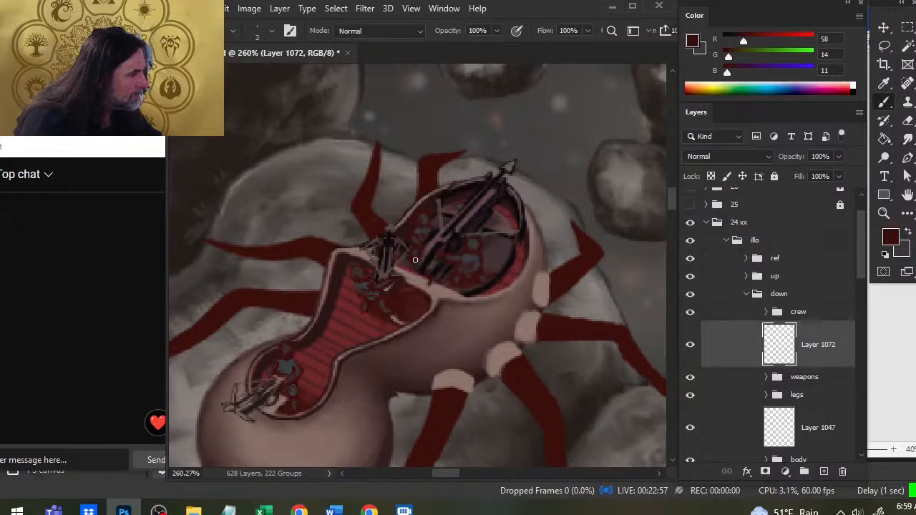
key("r")
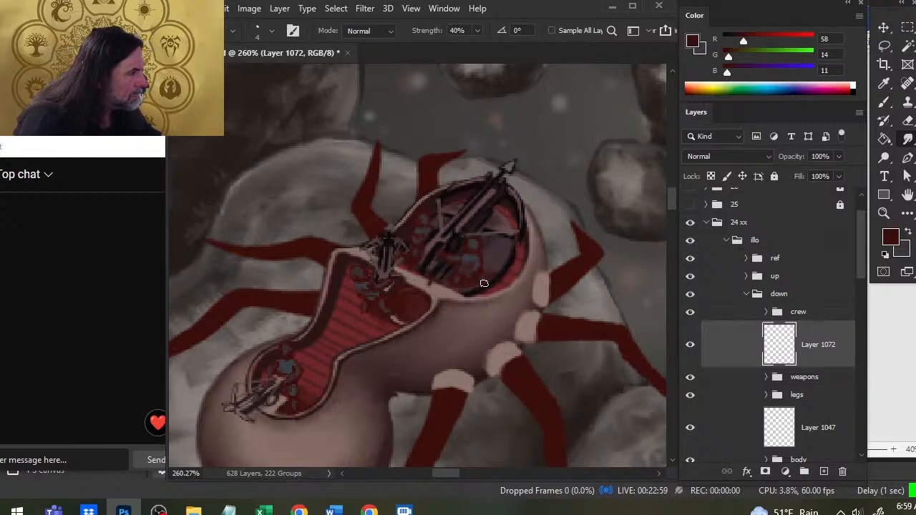
key("b")
key("r")
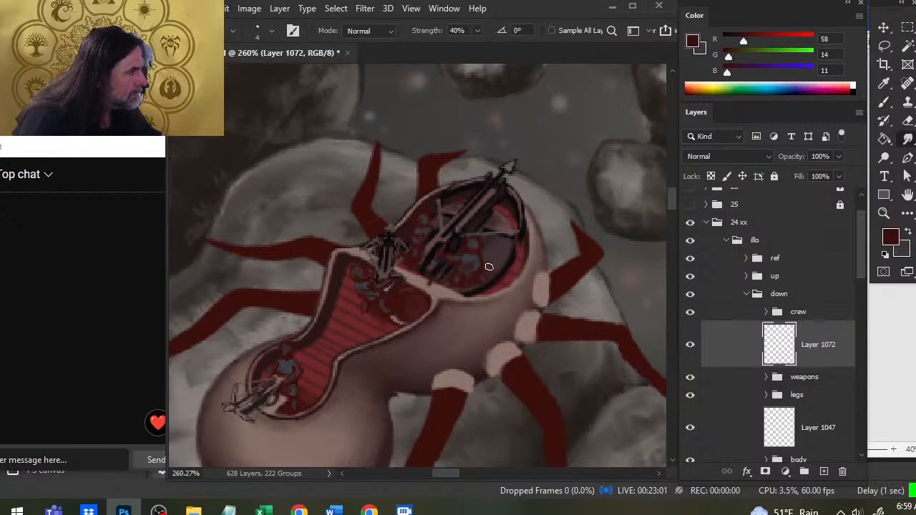
key("b")
key("r")
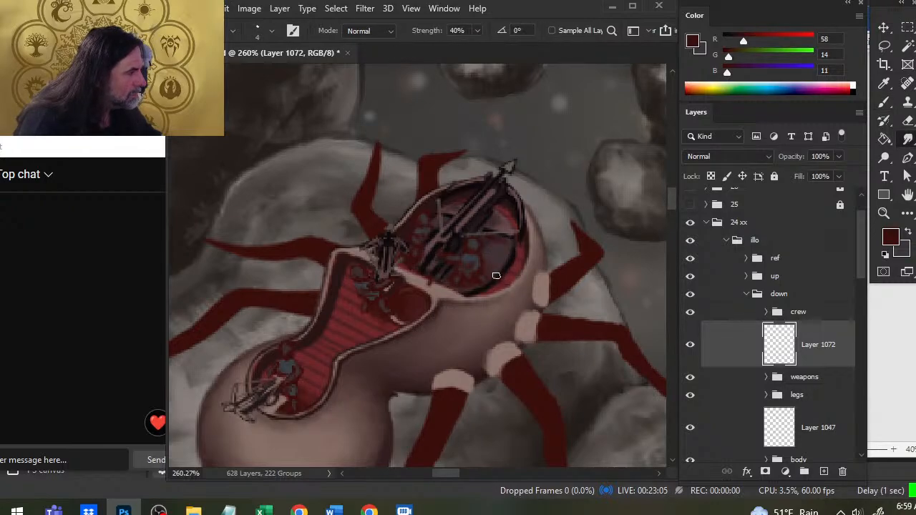
key("b")
key("r")
key("b")
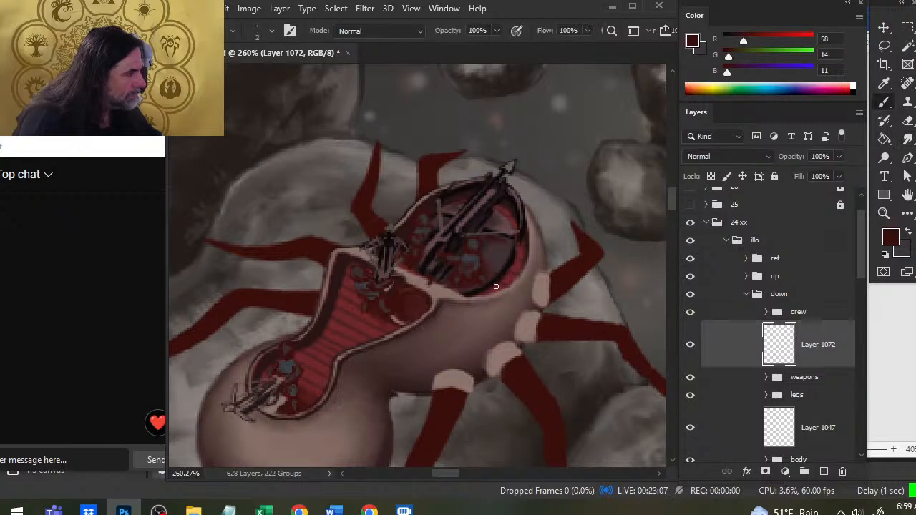
key("r")
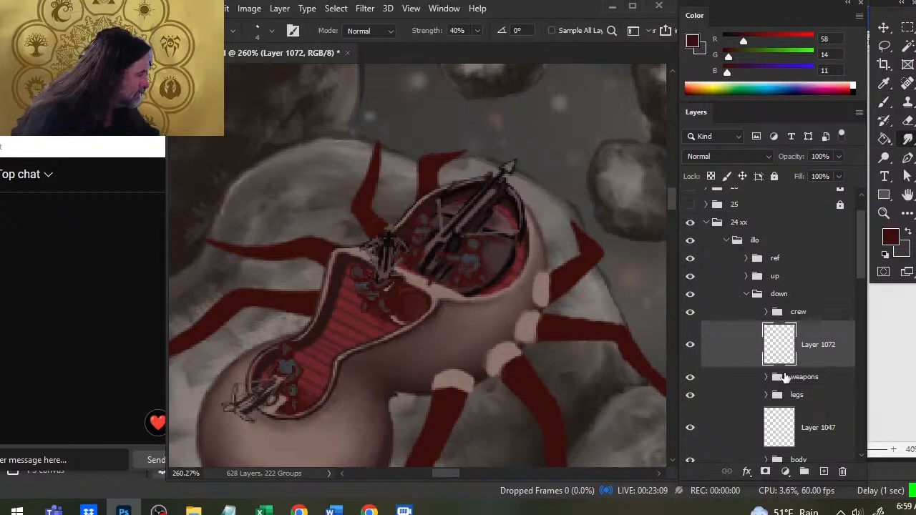
Expand the weapons group and select the ballista group's layer mask for painting in black with the 2 px Brush.
left_click_drag(861, 264, 861, 305)
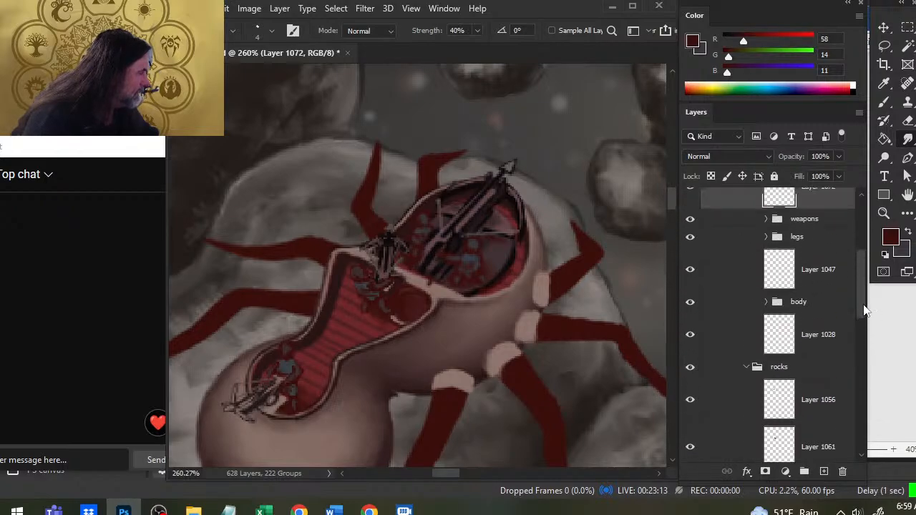
scroll(854, 297, "up", 4)
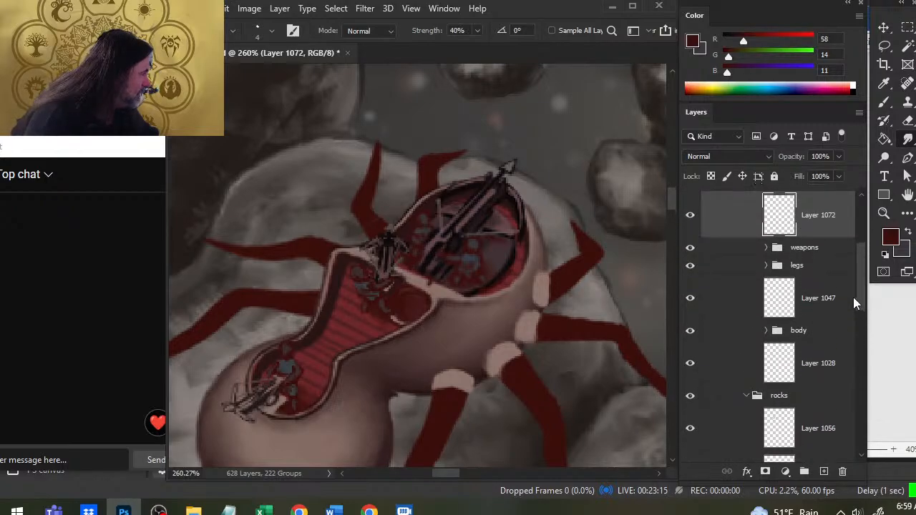
left_click(765, 289)
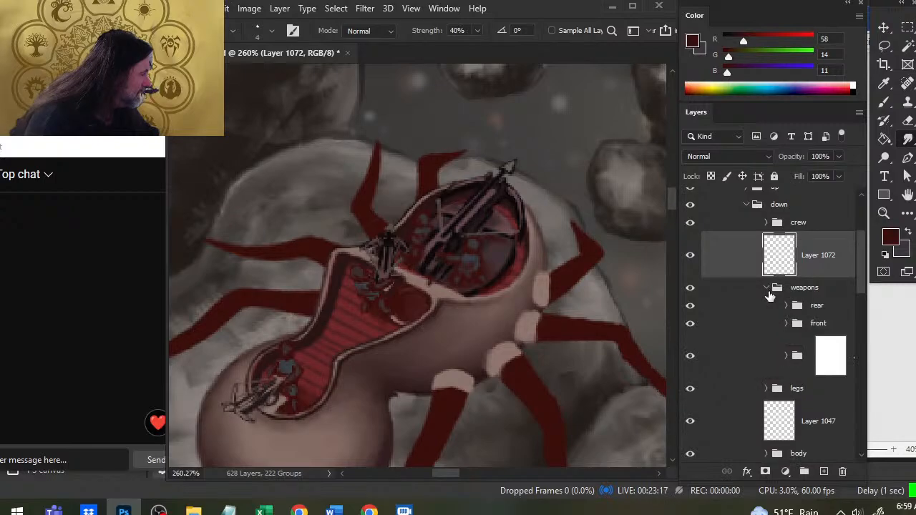
left_click(830, 355)
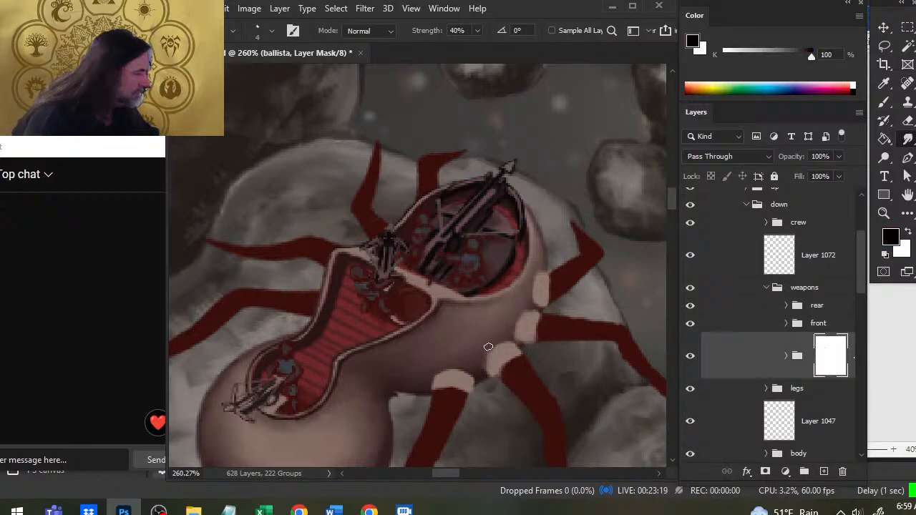
key("b")
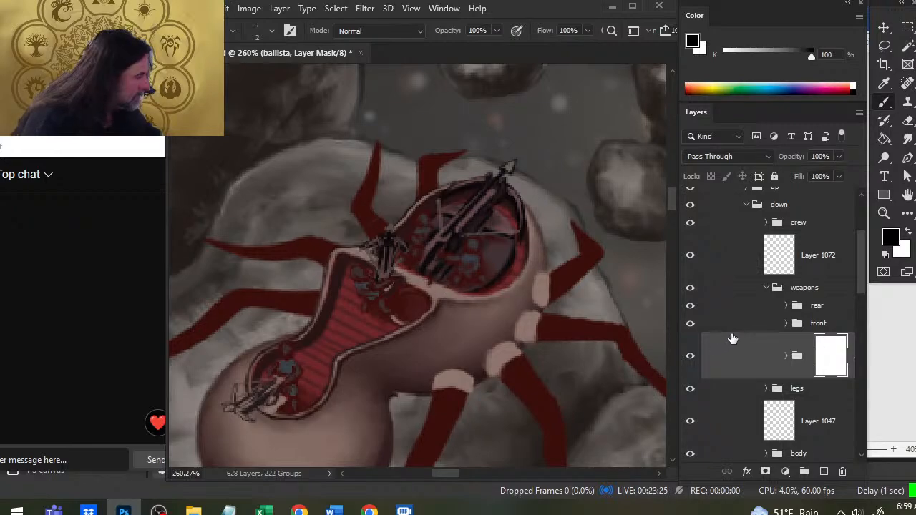
Toggle the visibility of Layer 1072, the weapons group and the crew group to find which holds the stray mark on the deck divider.
left_click(742, 266)
key("e")
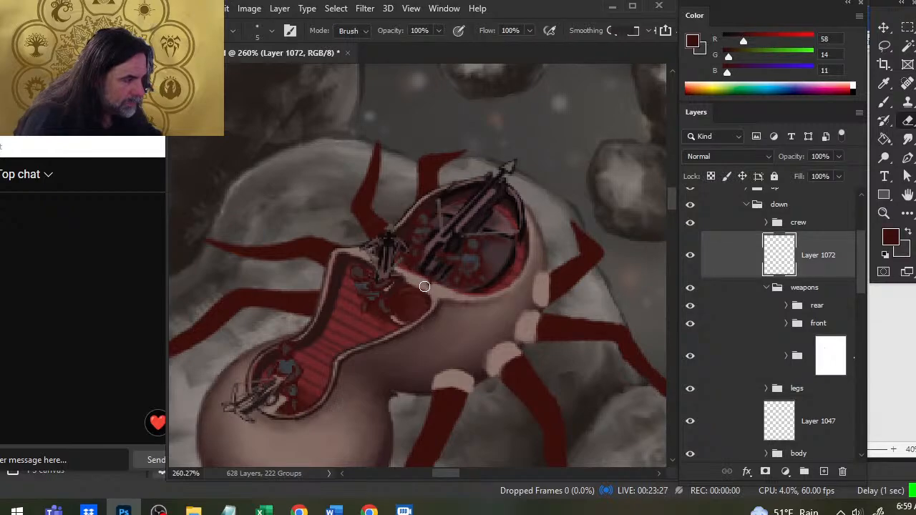
left_click(694, 254)
left_click(691, 254)
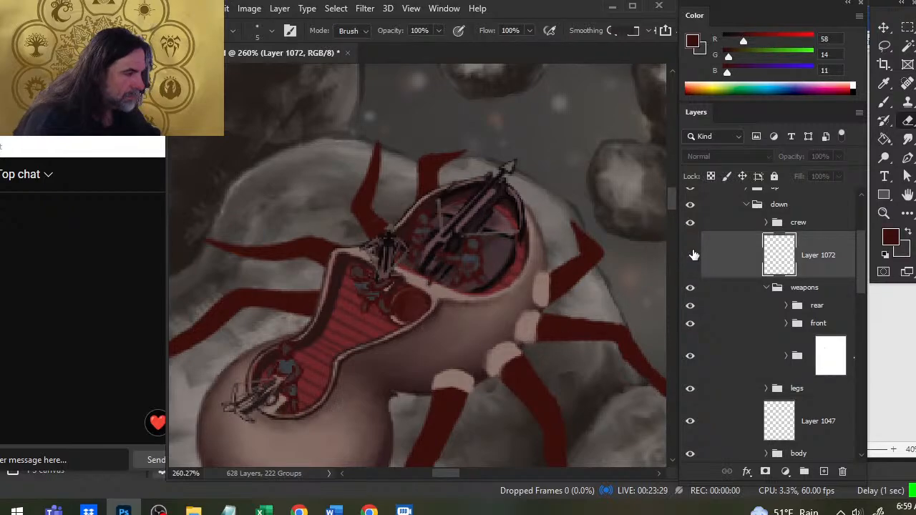
left_click(690, 288)
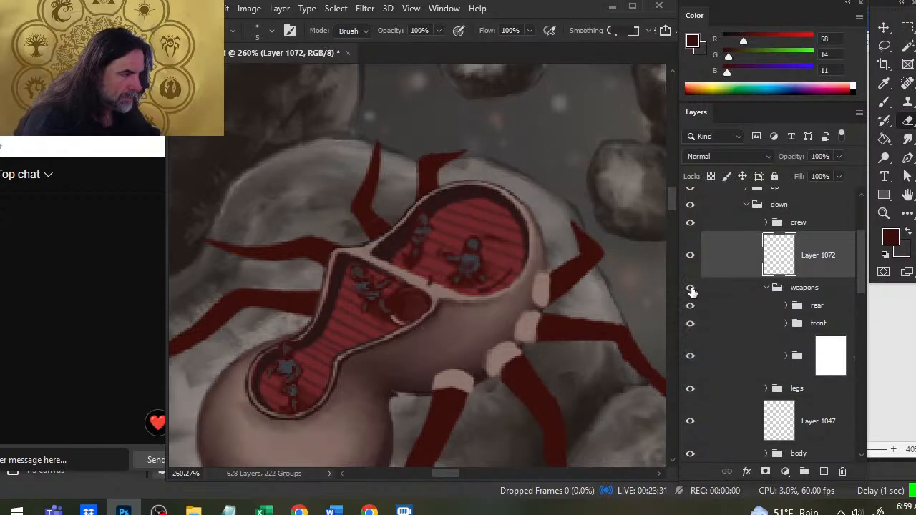
left_click(689, 287)
left_click(694, 223)
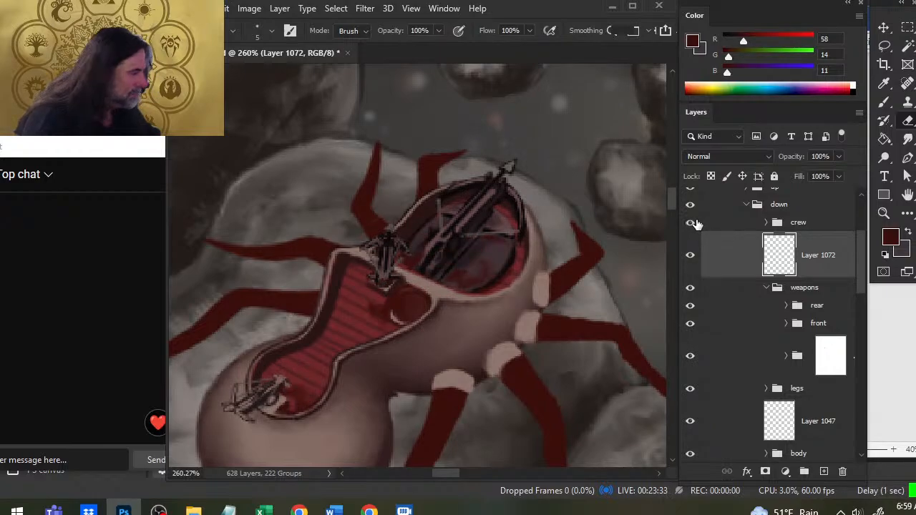
left_click(691, 224)
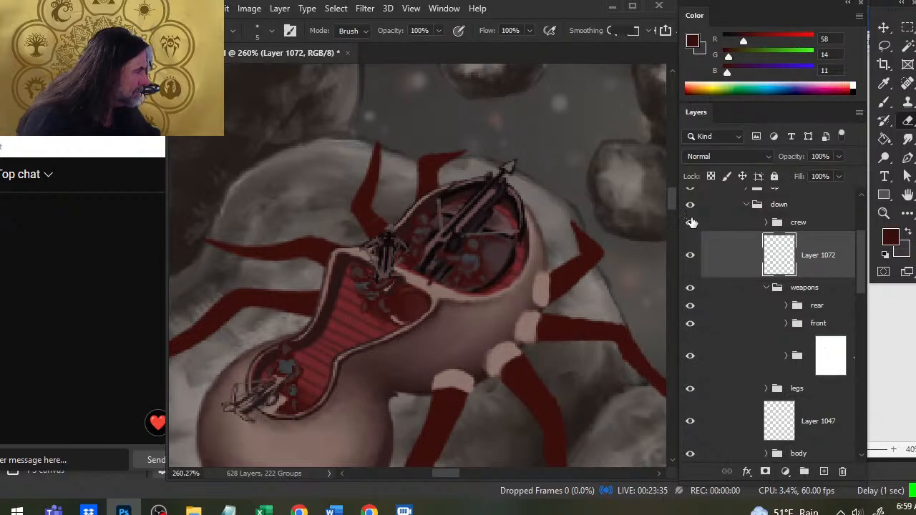
left_click(691, 226)
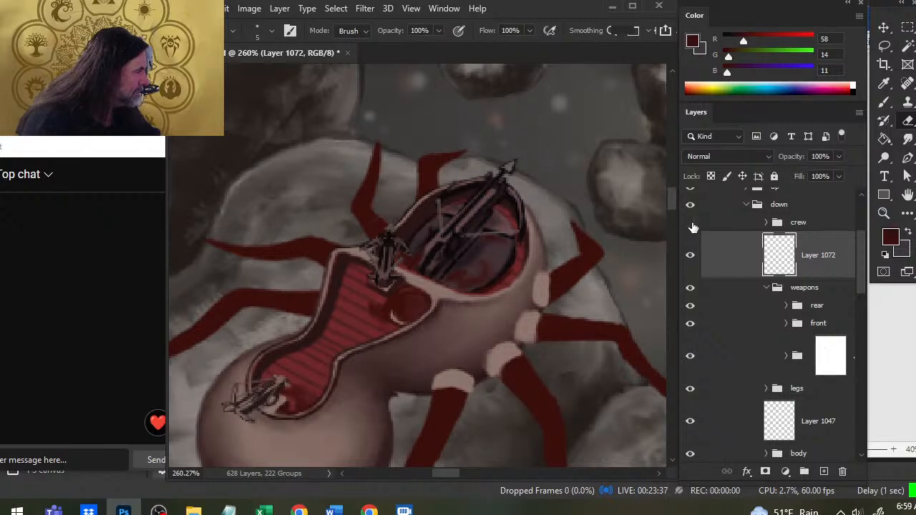
left_click(691, 224)
Expand the crew group, check its lowest layer's visibility and erase the stray mark over the deck divider on Layer 1067.
left_click(760, 227)
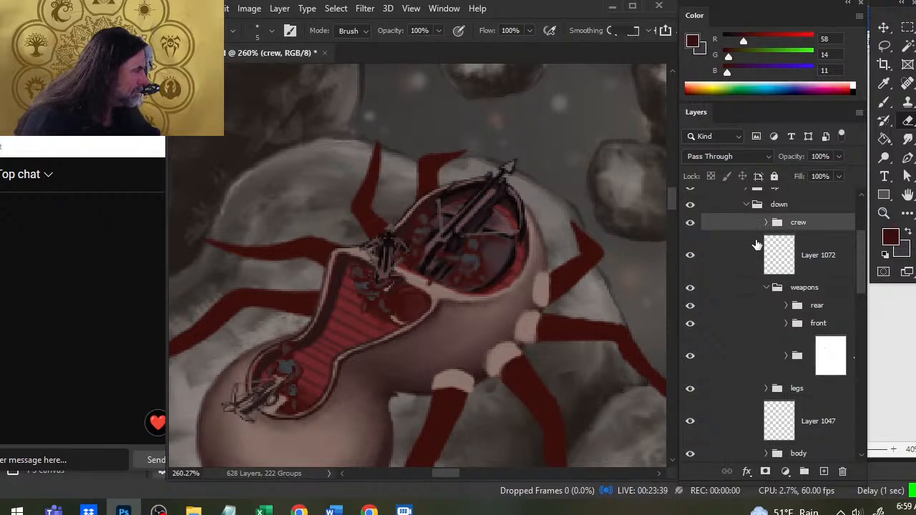
left_click(765, 222)
left_click(690, 349)
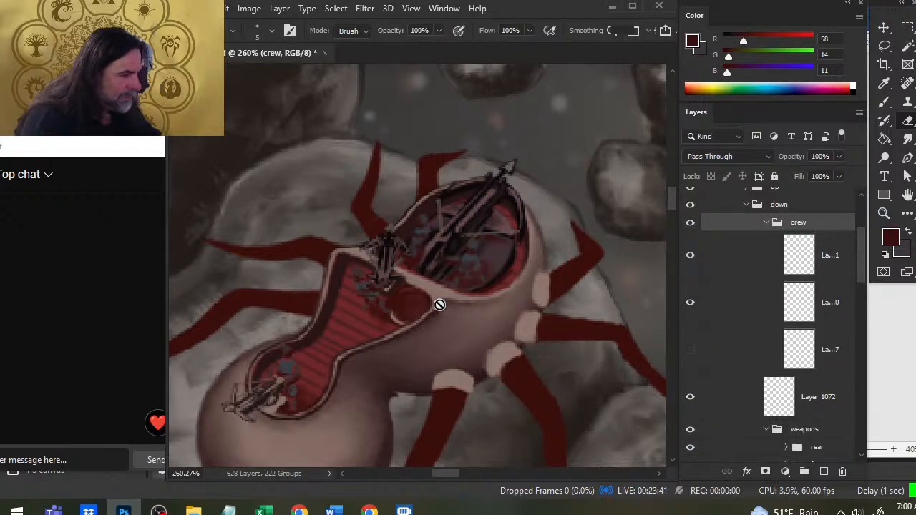
left_click(690, 350)
left_click(425, 293)
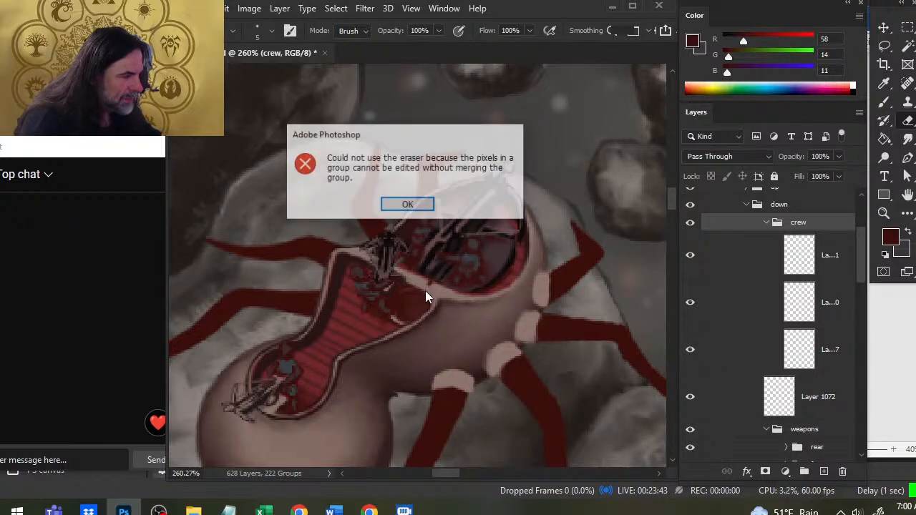
key("Return")
left_click(727, 358)
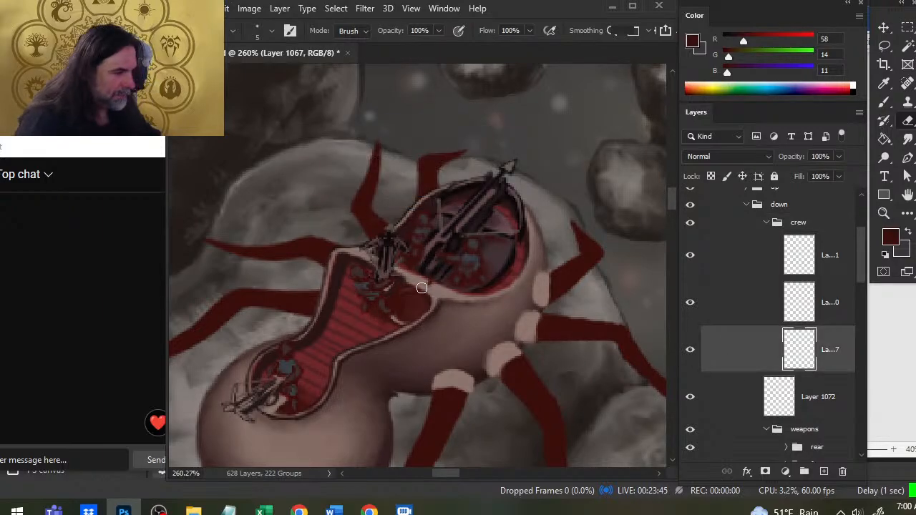
Review the lower spider ship from a wider view, then move Layer 1072 to the bottom of the crew group and collapse the group.
key("z")
left_click_drag(472, 342, 420, 374)
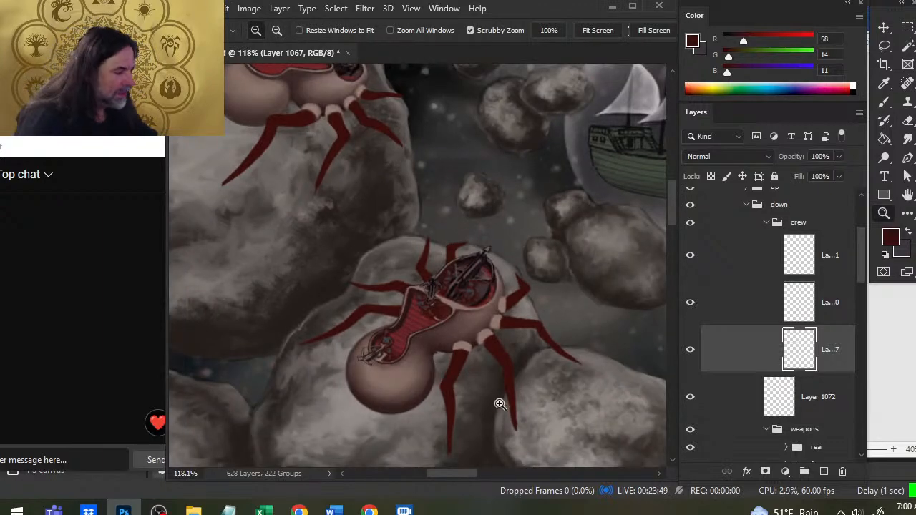
left_click(766, 223)
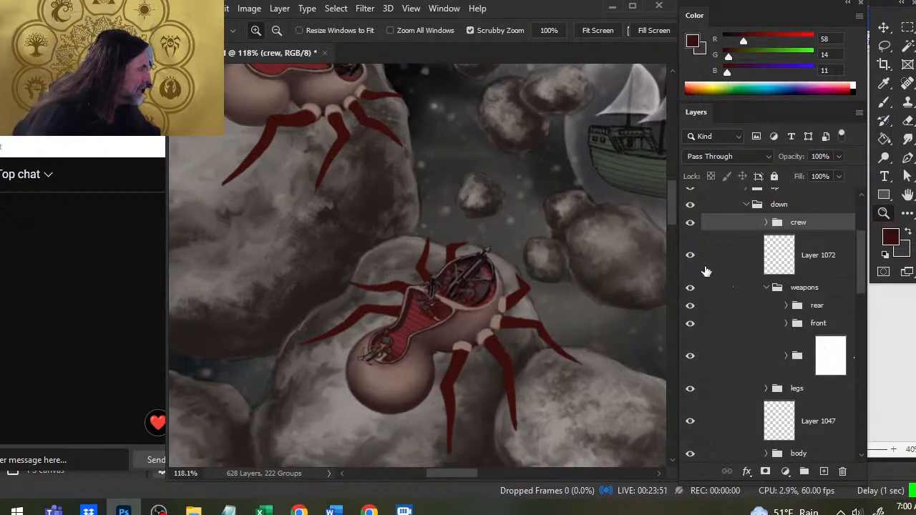
left_click(766, 223)
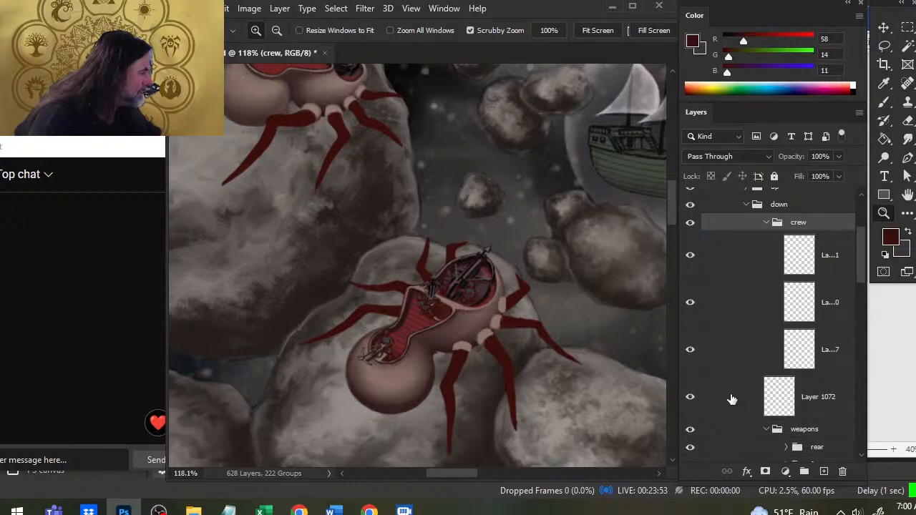
left_click_drag(731, 398, 730, 370)
left_click(765, 223)
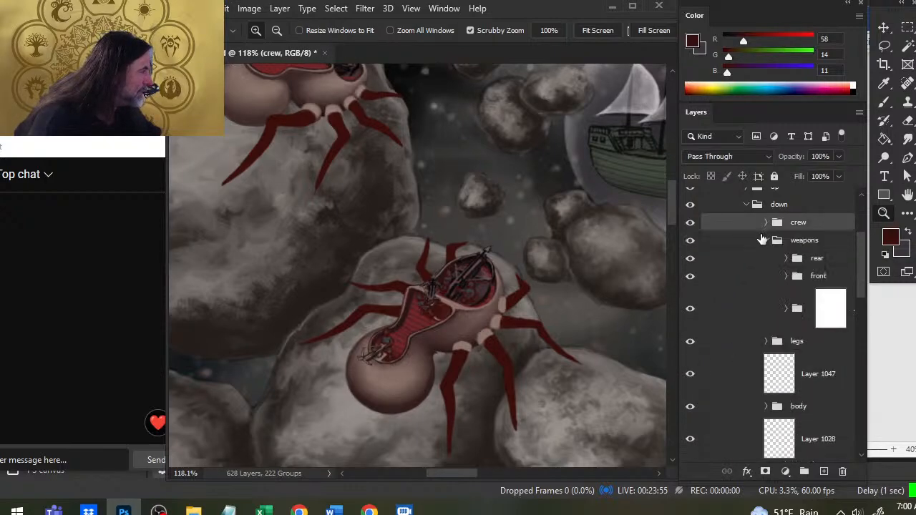
Check which layers hold the lower spider ship's legs by toggling their visibility, and add a new layer above Layer 1028.
left_click(686, 340)
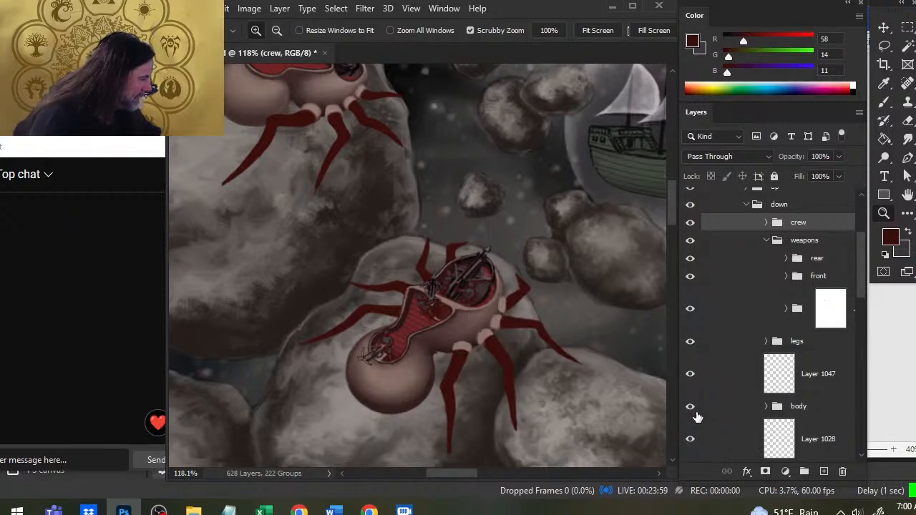
left_click(689, 438)
left_click(690, 439)
left_click(715, 441)
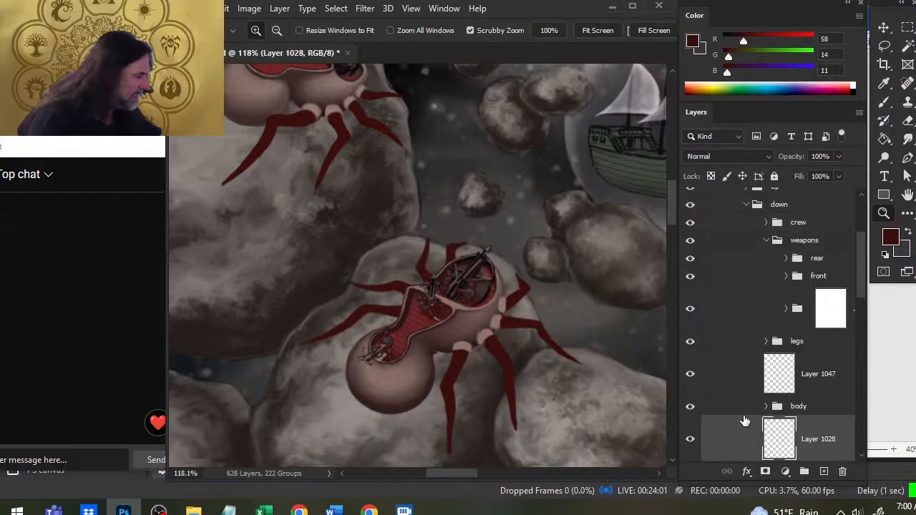
left_click(824, 471)
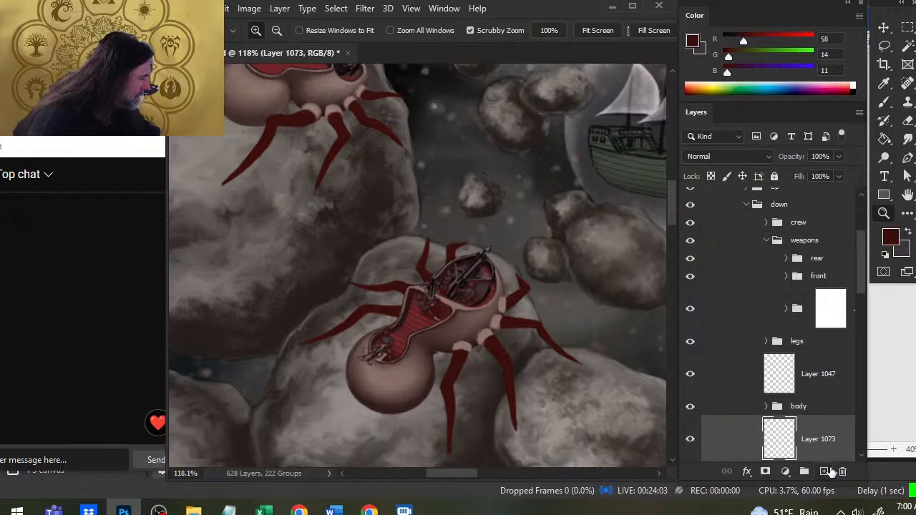
Group the new layer with Layer 1028 and name the group "back legs".
scroll(856, 286, "down", 3)
left_click(823, 350, "shift")
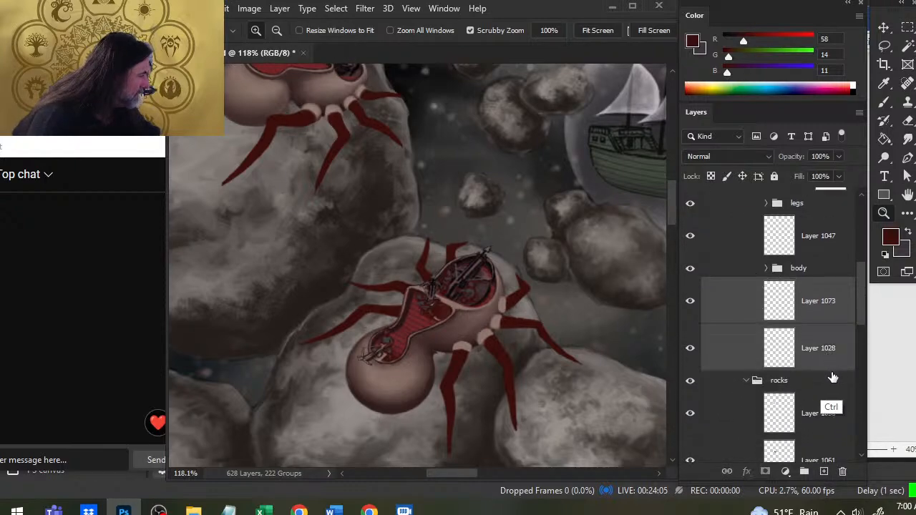
key("ctrl+g")
double_click(804, 286)
type("bac")
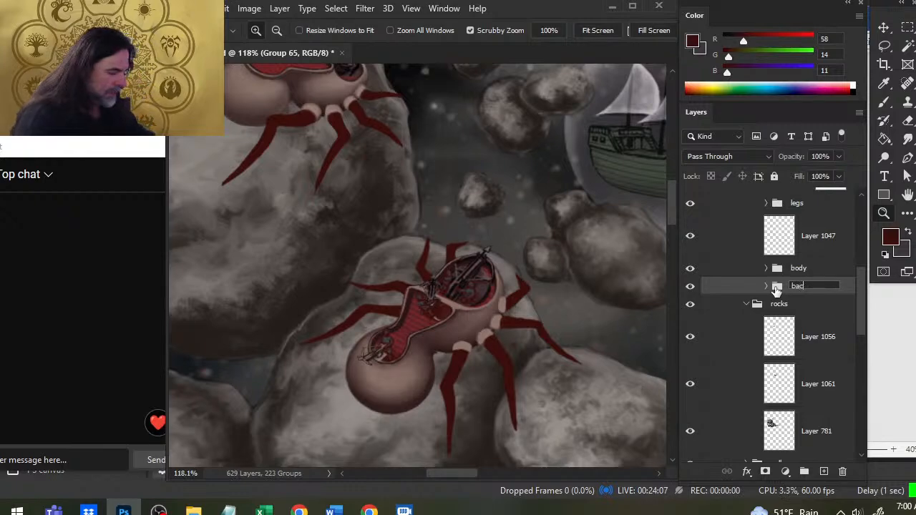
type("k legs")
key("Return")
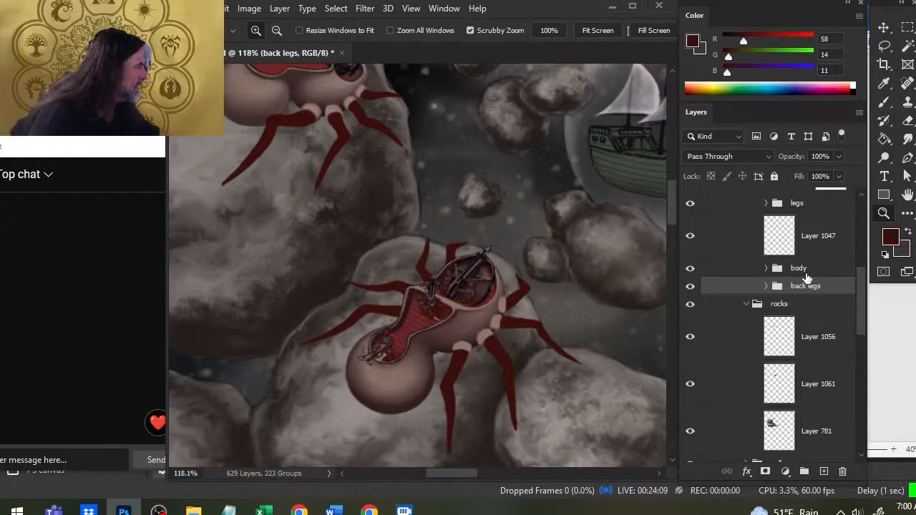
Rename the legs group of the lower spider ship "front legs" and collapse the rocks group.
double_click(797, 203)
type("front")
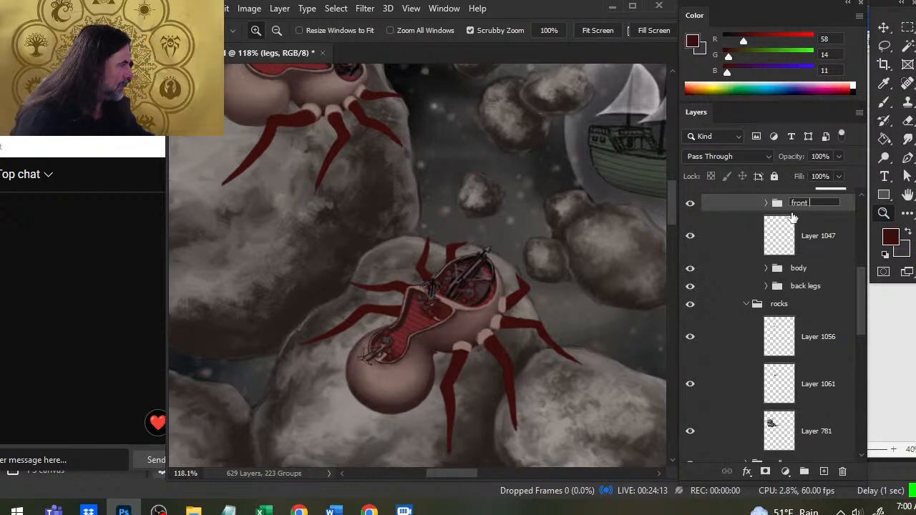
type(" legs")
key("Return")
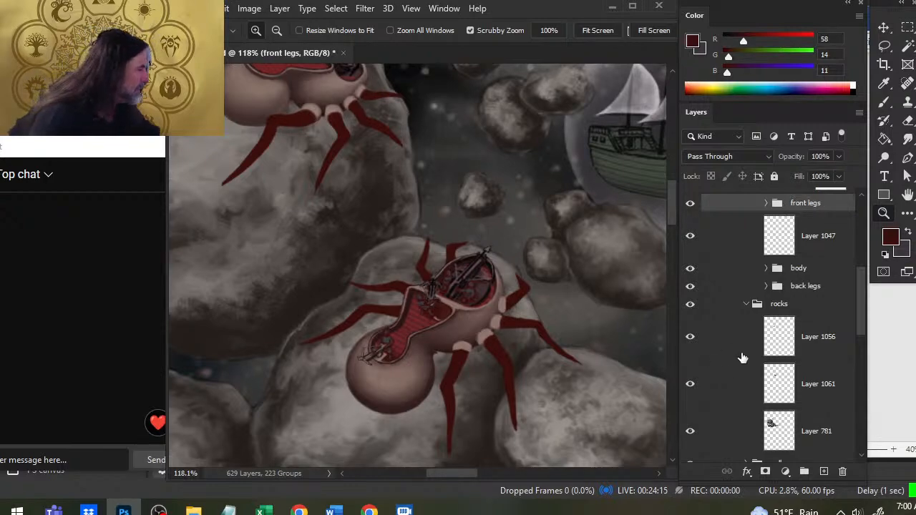
left_click(746, 307)
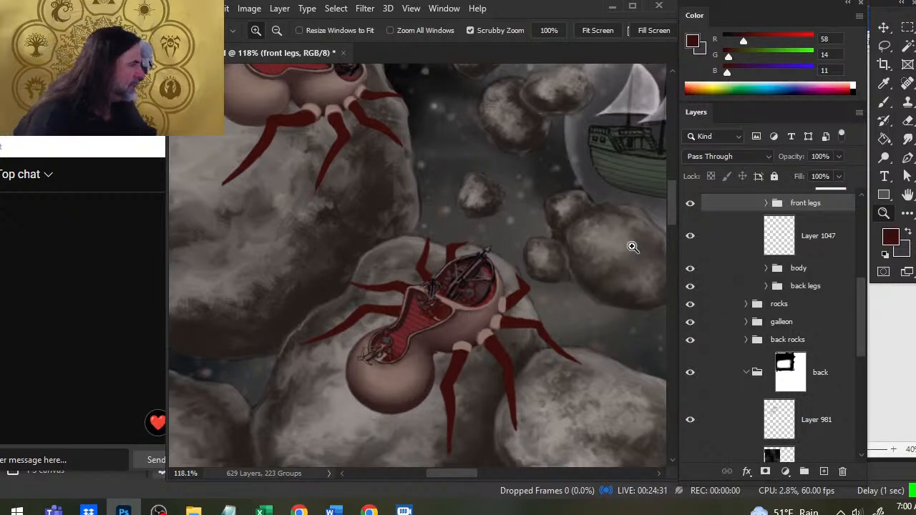
Expand the front legs group, check the visibility of Layer 1047, and move it to the top of the body group.
left_click_drag(379, 147, 427, 285)
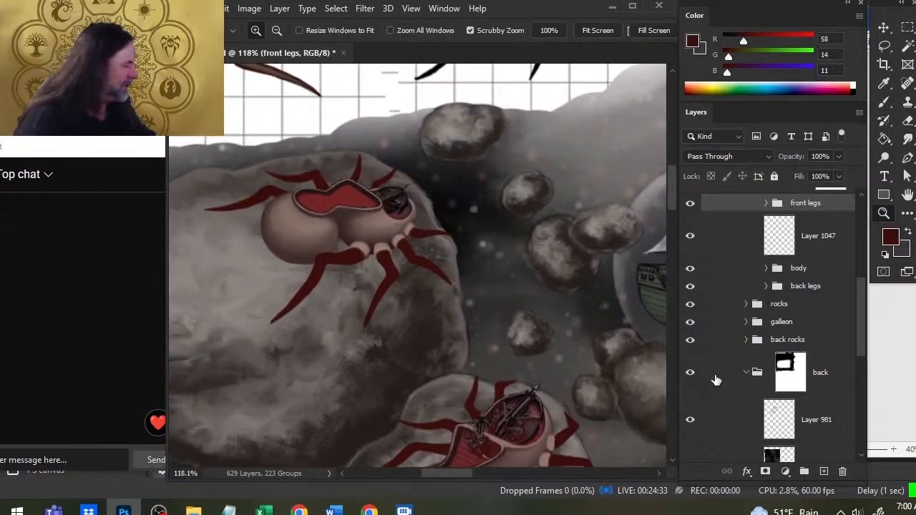
scroll(856, 295, "down", 3)
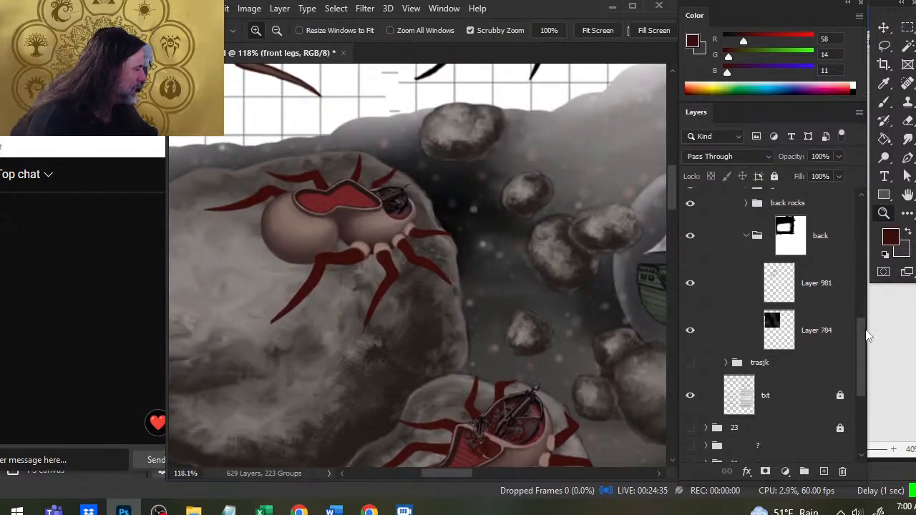
scroll(852, 293, "up", 4)
scroll(850, 279, "up", 5)
scroll(787, 322, "down", 1)
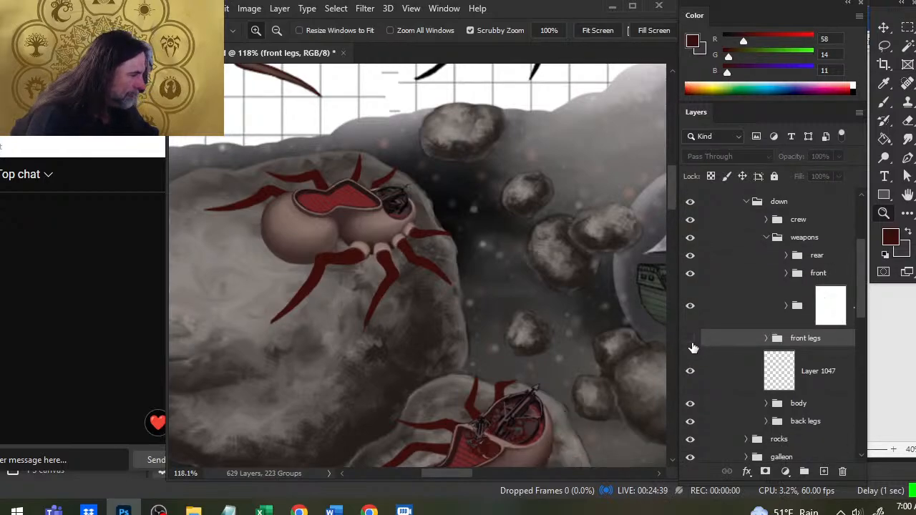
left_click(766, 338)
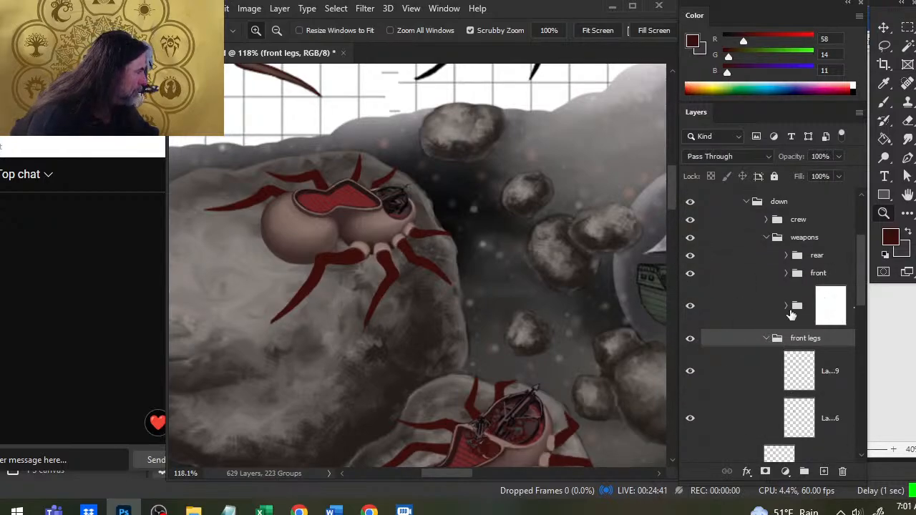
scroll(858, 286, "down", 3)
left_click(690, 304)
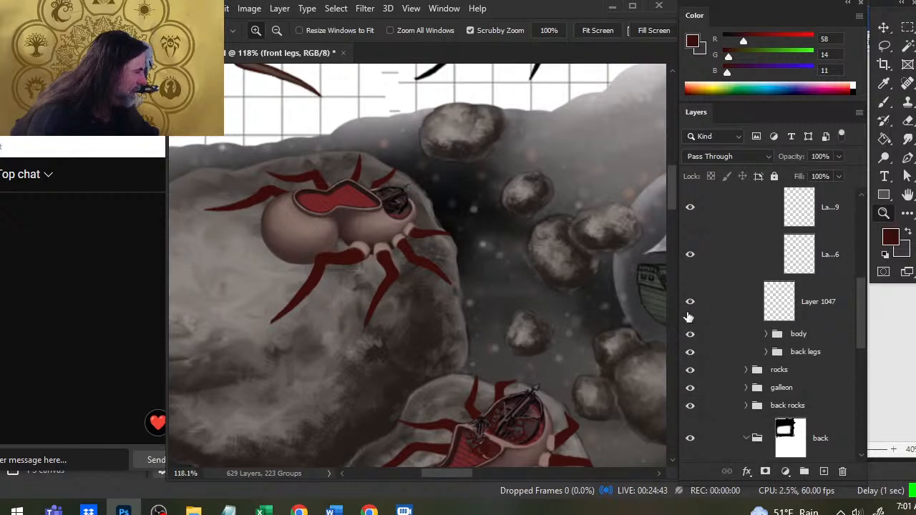
left_click(690, 306)
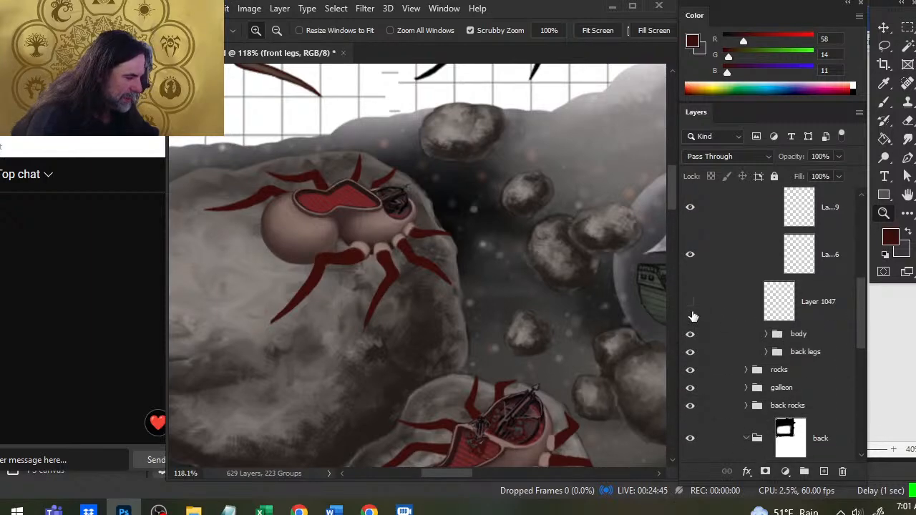
left_click(764, 334)
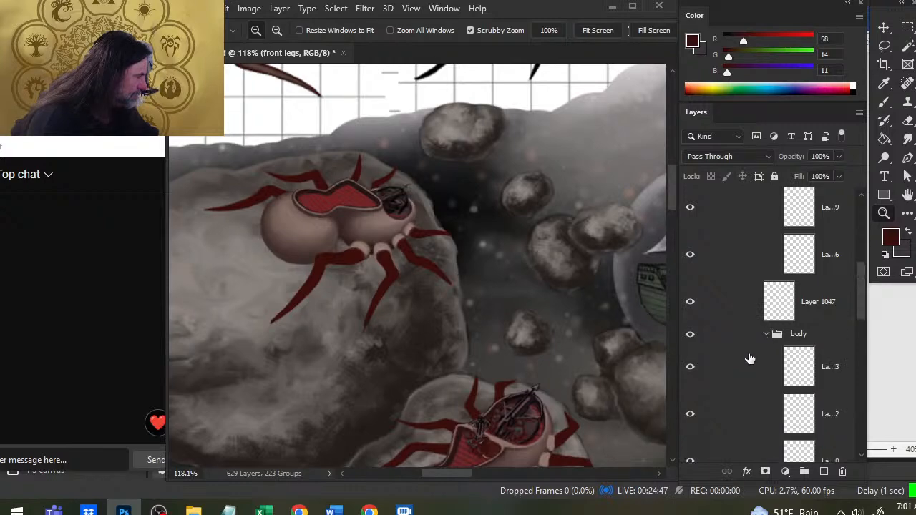
left_click_drag(735, 308, 741, 356)
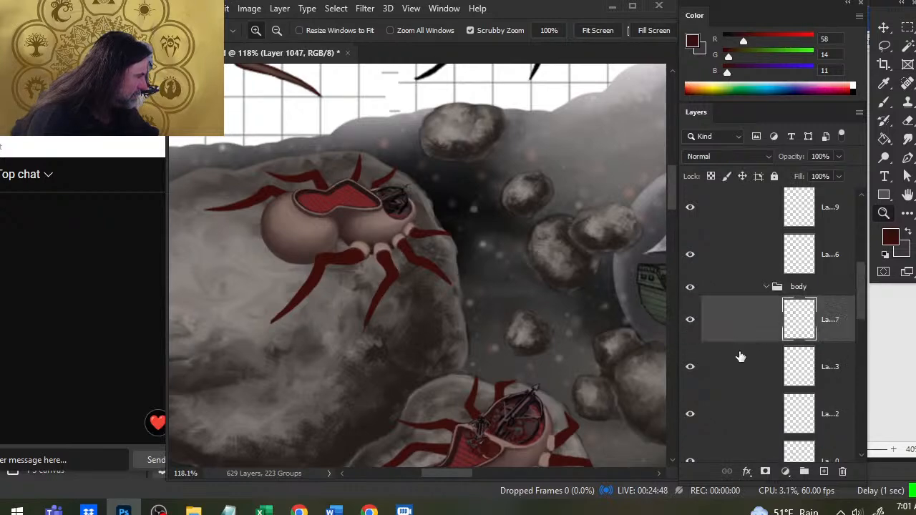
left_click(766, 287)
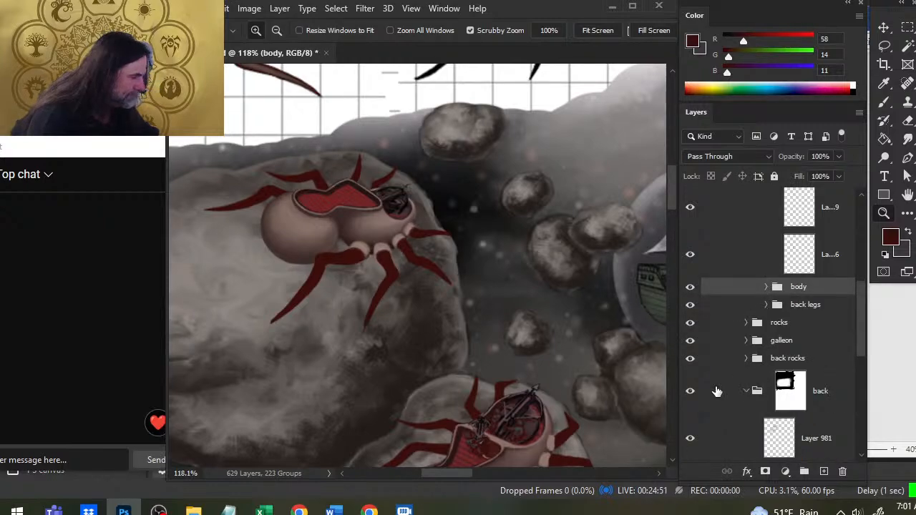
Expand the back legs group and sample the brown (R 100, G 81, B 68) from a leg of the top-down spider ship.
left_click(766, 305)
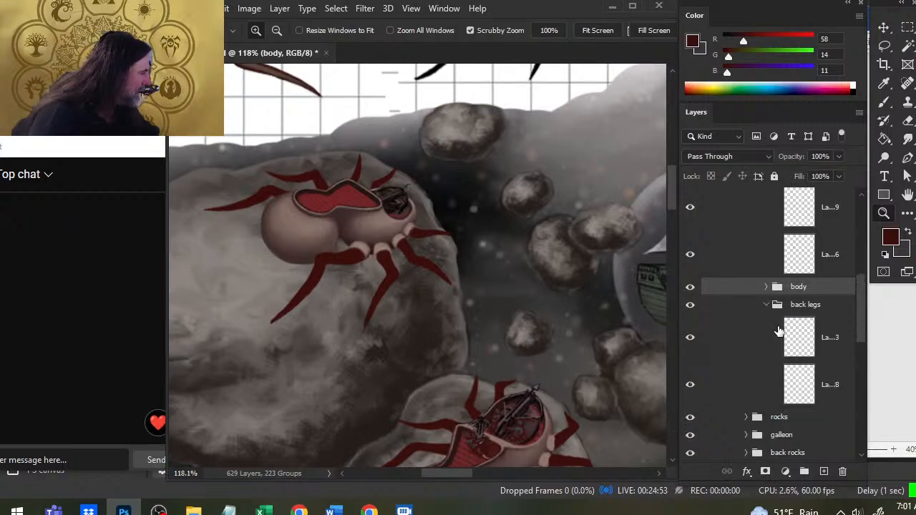
mouse_move(382, 192)
left_mouse_down()
mouse_move(504, 347)
mouse_move(542, 377)
left_mouse_up()
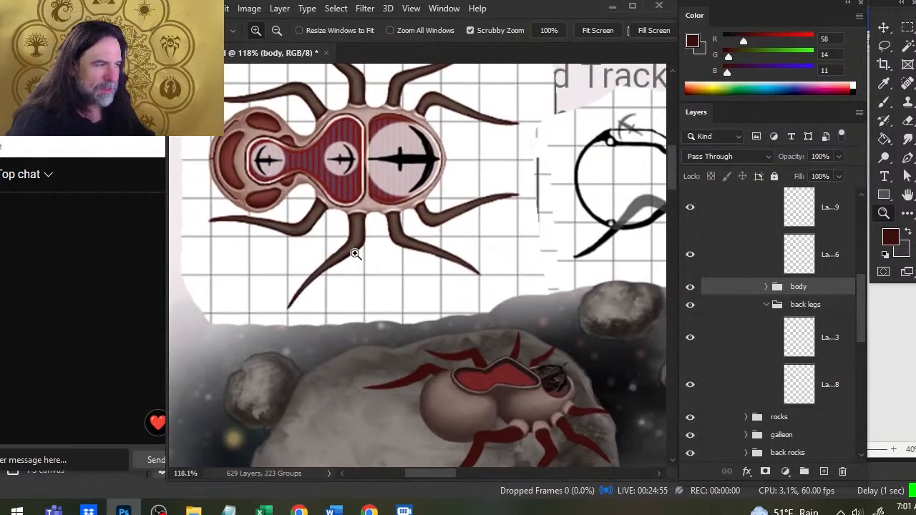
left_click_drag(354, 253, 372, 251)
key("b")
left_click(357, 235, "alt")
key("z")
left_click_drag(528, 336, 468, 322)
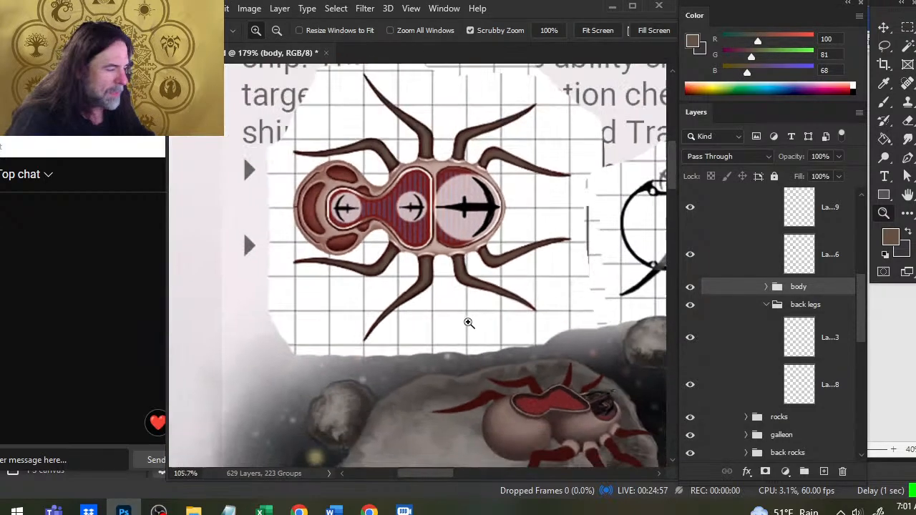
Select the upper layer in the back legs group for the Brush and toggle the group's visibility to identify which legs it holds.
mouse_move(559, 417)
left_mouse_down()
mouse_move(437, 275)
mouse_move(501, 301)
left_mouse_up()
left_click(759, 337)
key("b")
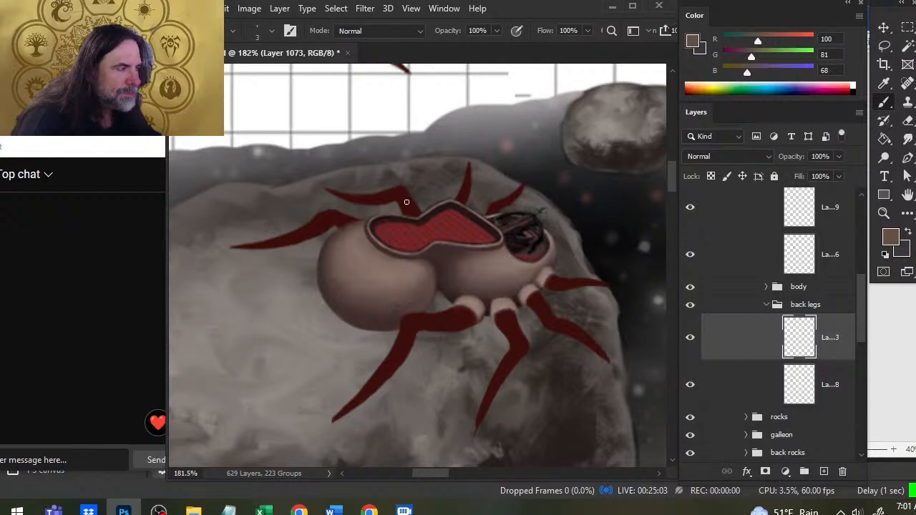
left_click(691, 306)
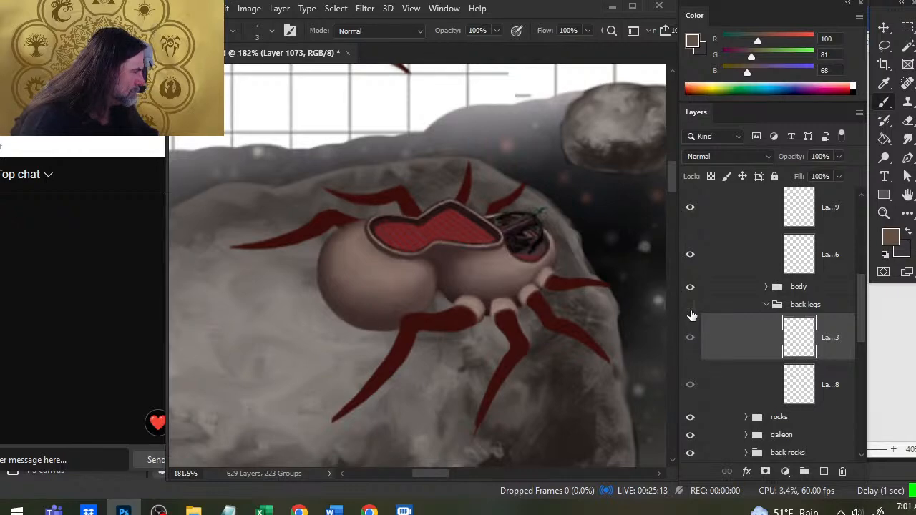
left_click(690, 305)
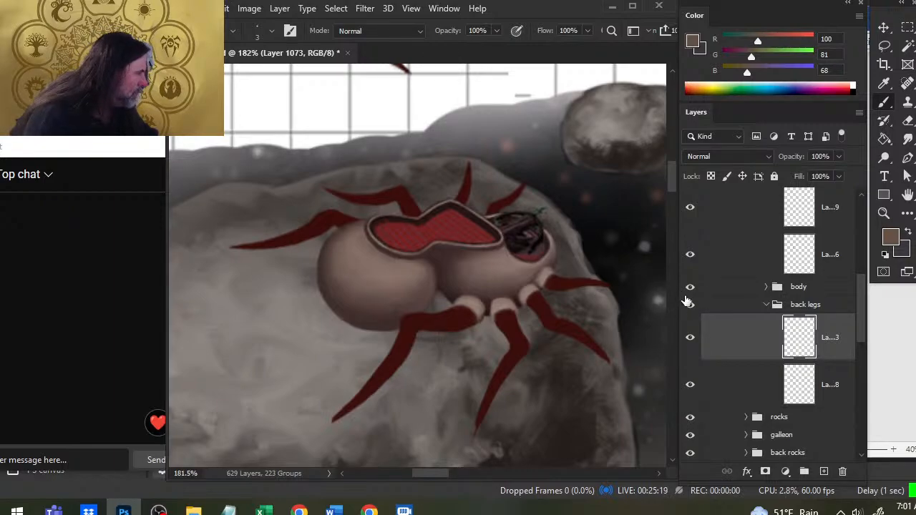
Zoom in on the lower spider ship's back legs and erase the stray brown stroke on the second one from the rear.
key("z")
left_click_drag(618, 312, 504, 299)
left_click_drag(606, 355, 517, 281)
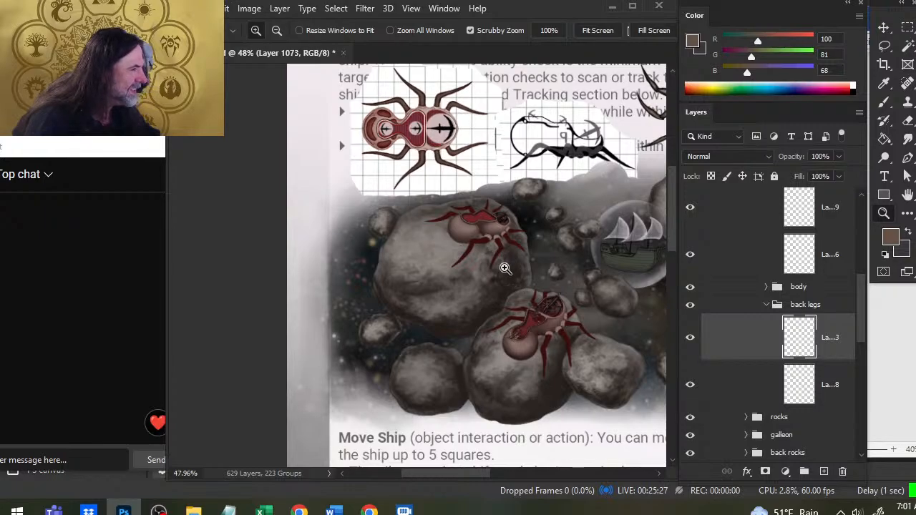
key("v")
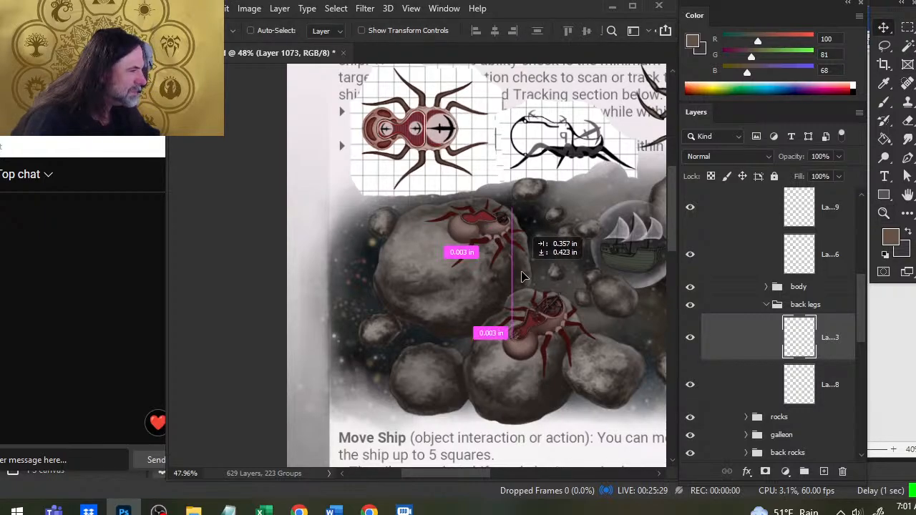
left_click_drag(535, 301, 636, 327)
key("z")
key("v")
mouse_move(610, 403)
left_mouse_down()
mouse_move(575, 415)
mouse_move(550, 380)
mouse_move(569, 312)
left_mouse_up()
key("e")
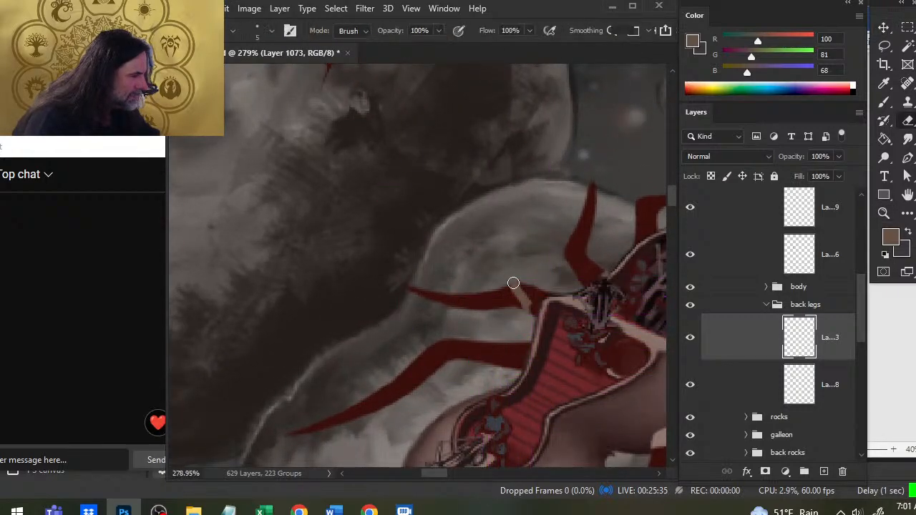
key("space")
left_click_drag(600, 360, 520, 291)
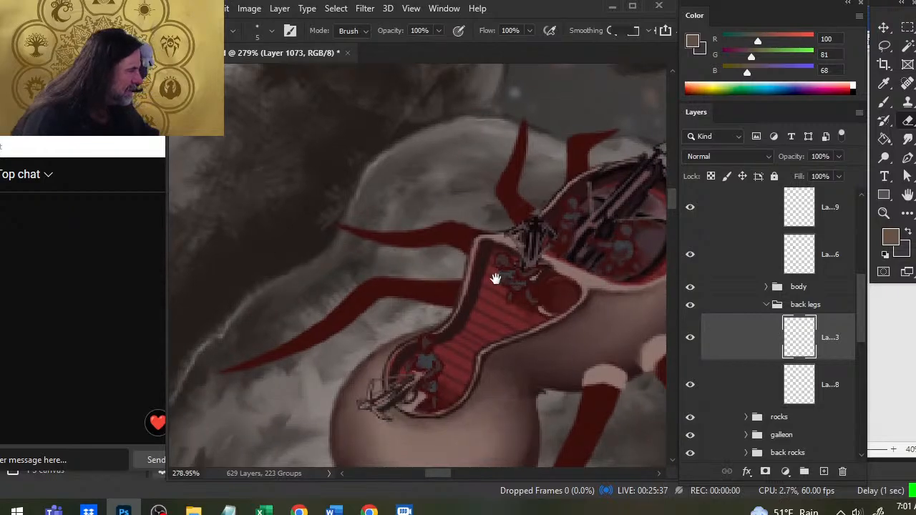
Paint a brown highlight on the lower ship's rearmost back leg and blend it toward the tip with the 7 px Smudge tool at 60% strength.
key("b")
left_click_drag(393, 288, 453, 290)
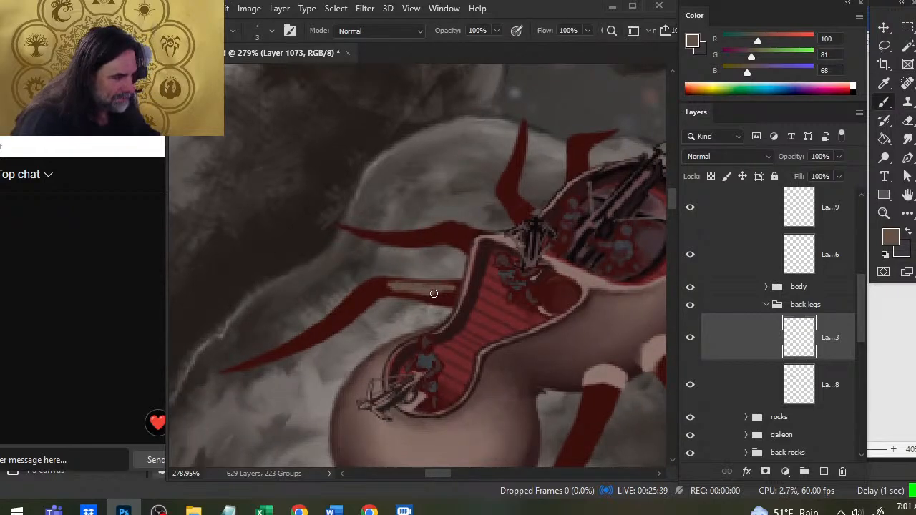
key("r")
key("]")
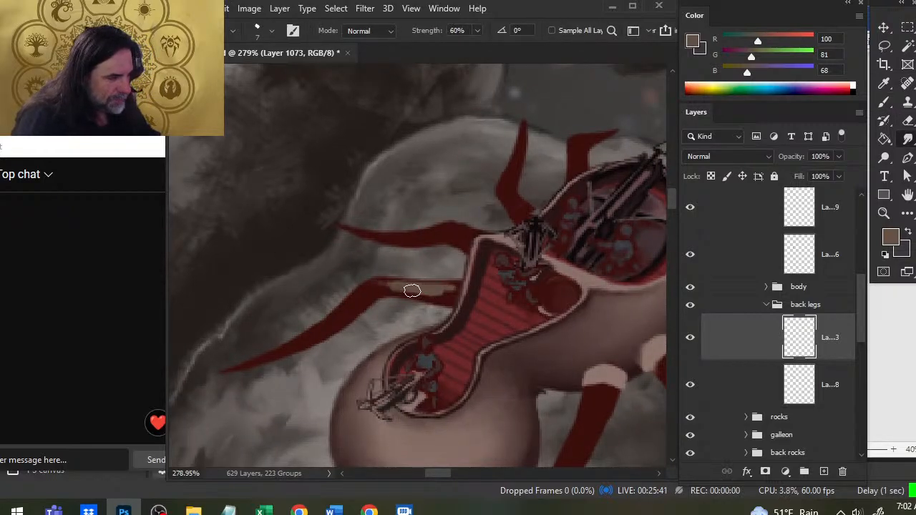
key("6")
mouse_move(385, 285)
left_mouse_down()
mouse_move(300, 343)
mouse_move(317, 338)
mouse_move(363, 297)
mouse_move(290, 347)
left_mouse_up()
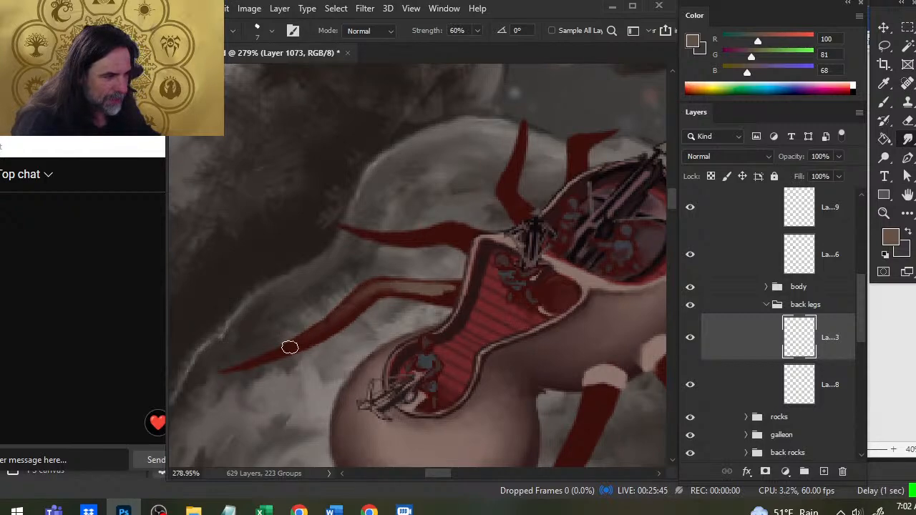
left_click_drag(342, 307, 320, 340)
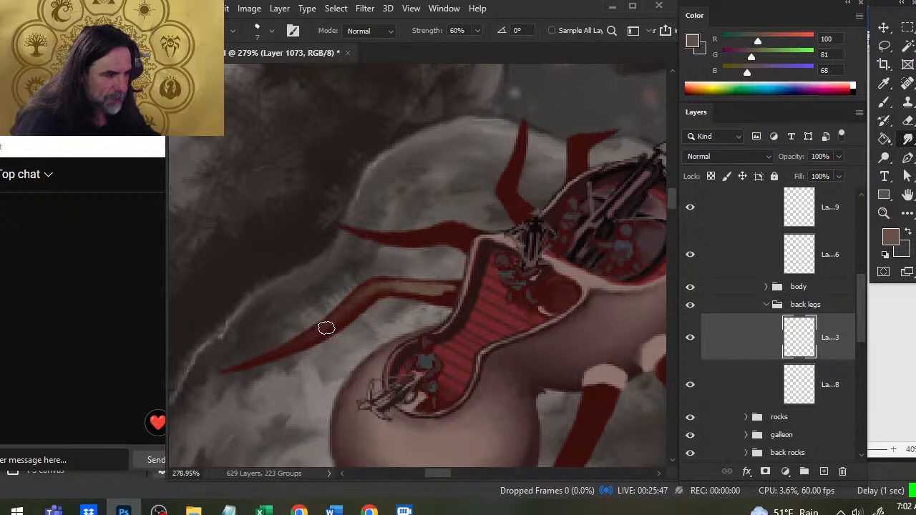
mouse_move(407, 294)
left_mouse_down()
mouse_move(438, 290)
mouse_move(431, 285)
mouse_move(455, 293)
mouse_move(457, 319)
mouse_move(426, 297)
mouse_move(452, 307)
left_mouse_up()
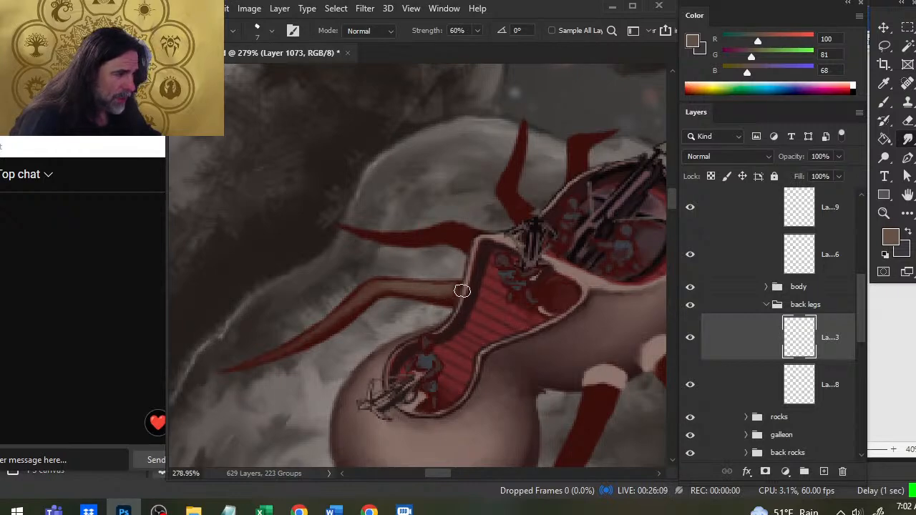
Paint a brown highlight along the second back leg from the rear and blend it with the Smudge tool at 60% strength.
key("b")
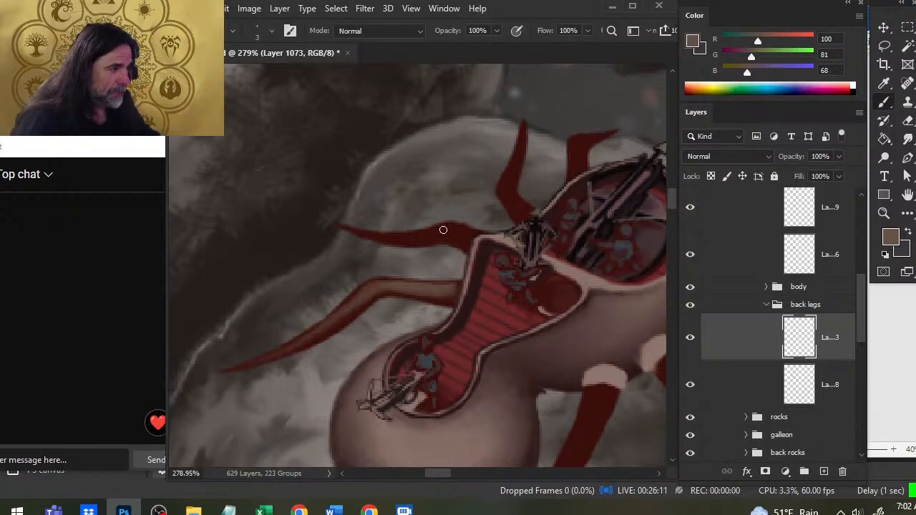
mouse_move(409, 237)
left_mouse_down()
mouse_move(443, 229)
mouse_move(354, 233)
mouse_move(423, 235)
mouse_move(466, 249)
mouse_move(453, 239)
mouse_move(476, 253)
left_mouse_up()
key("r")
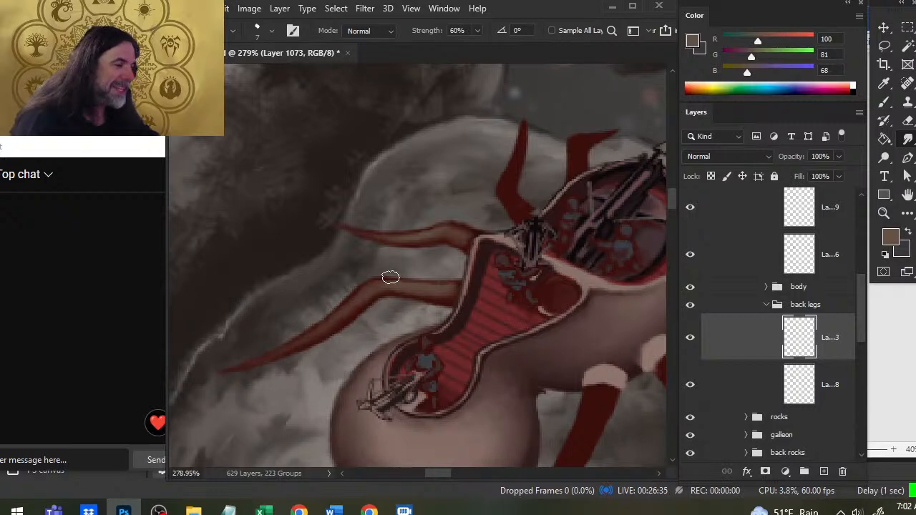
Paint a brown highlight on the third back leg from the rear and blend it with the 5 px Smudge tool at 60% strength.
key("bracketleft")
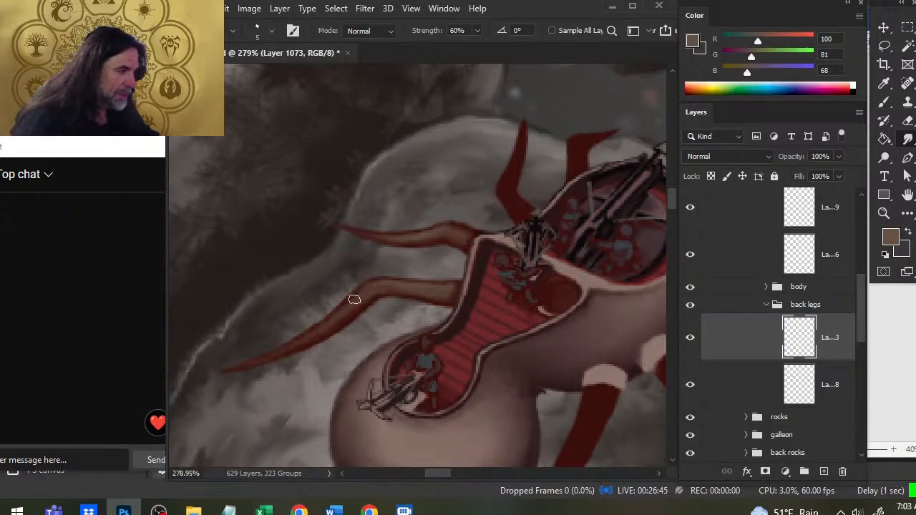
left_click_drag(444, 334, 330, 391)
key("b")
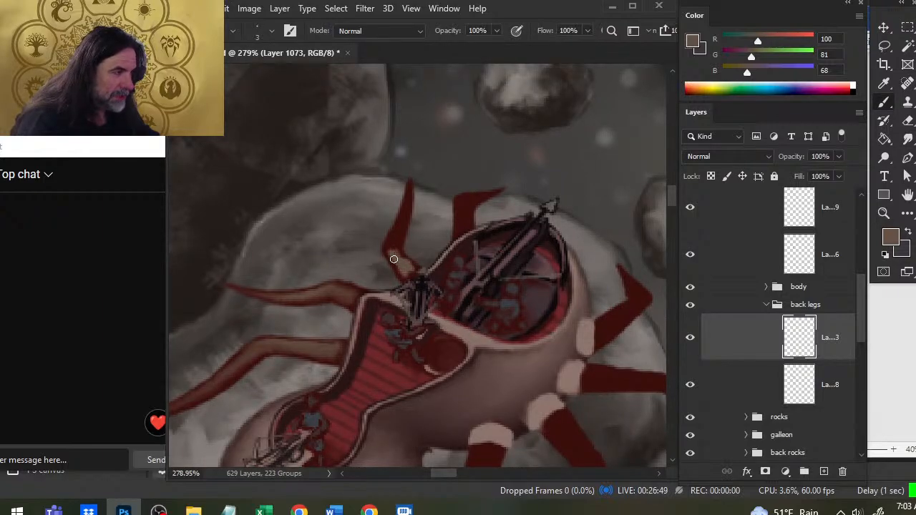
left_click_drag(393, 254, 403, 213)
key("r")
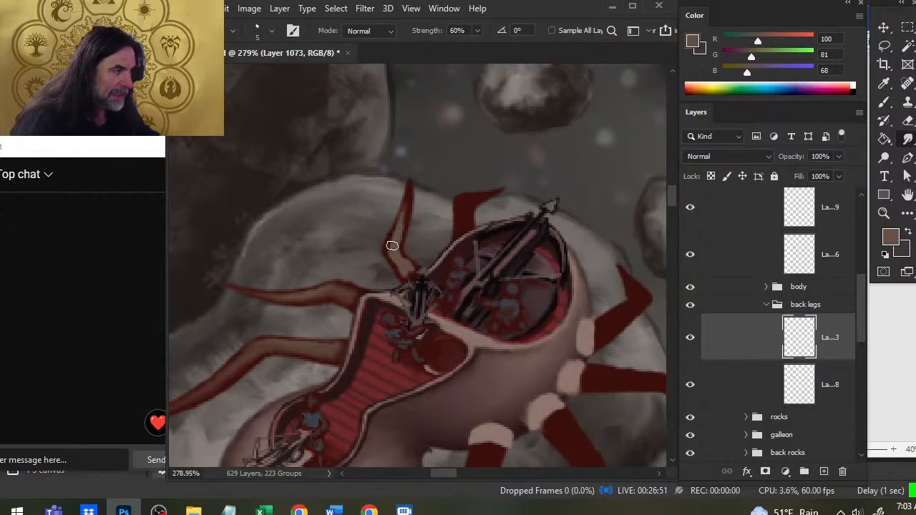
left_click_drag(392, 249, 407, 192)
left_click_drag(401, 231, 405, 212)
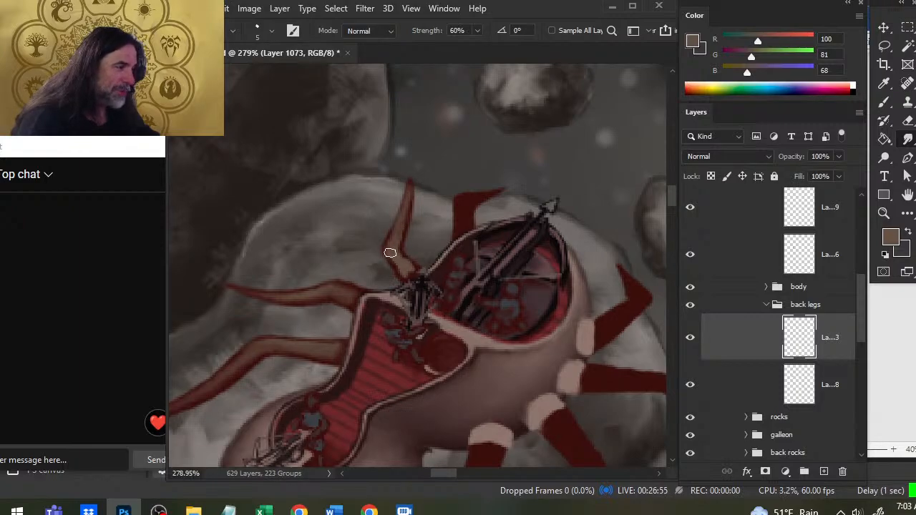
left_click_drag(393, 251, 421, 291)
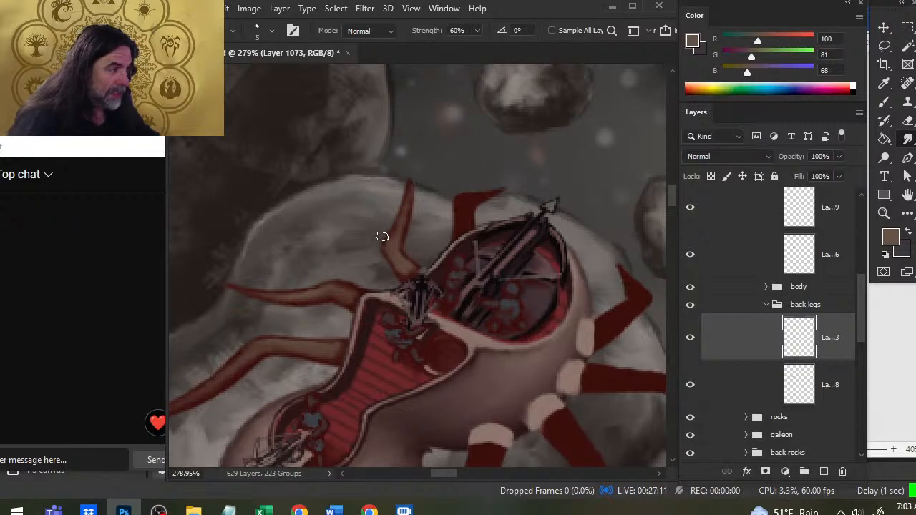
Paint a brown highlight on the foremost back leg and blend it with the 5 px Smudge tool.
left_click_drag(458, 261, 386, 276)
key("b")
mouse_move(388, 242)
left_mouse_down()
mouse_move(398, 209)
mouse_move(428, 202)
left_mouse_up()
key("r")
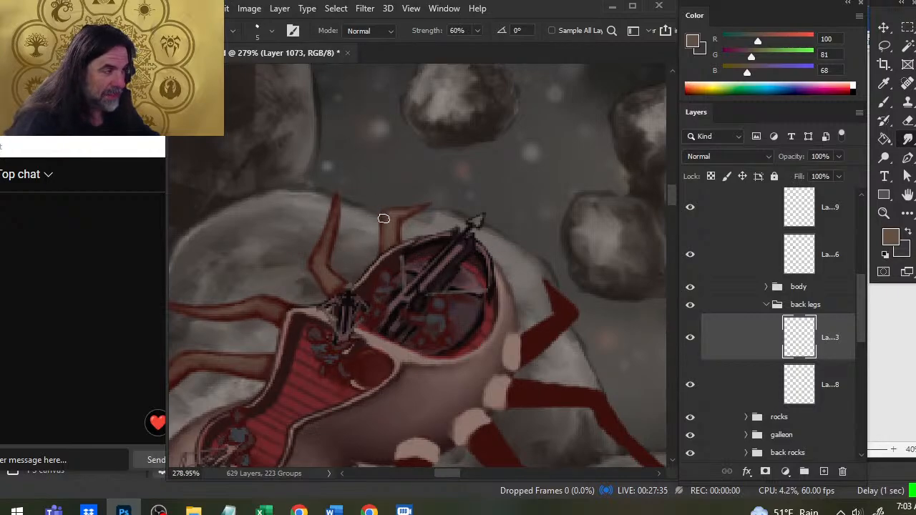
Define the joints of the back legs by erasing thin gaps in their highlights at 1 px and softening them with the 3 px Smudge tool.
key("bracketleft")
key("bracketleft")
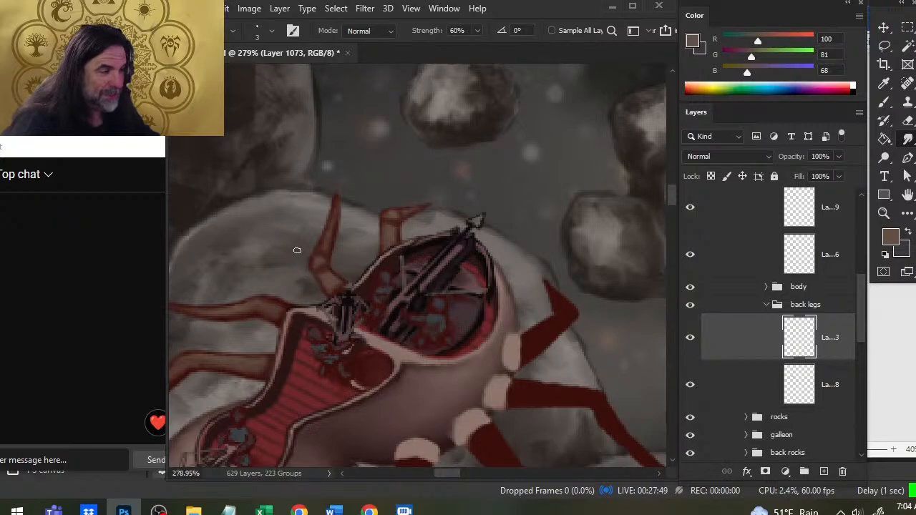
key("e")
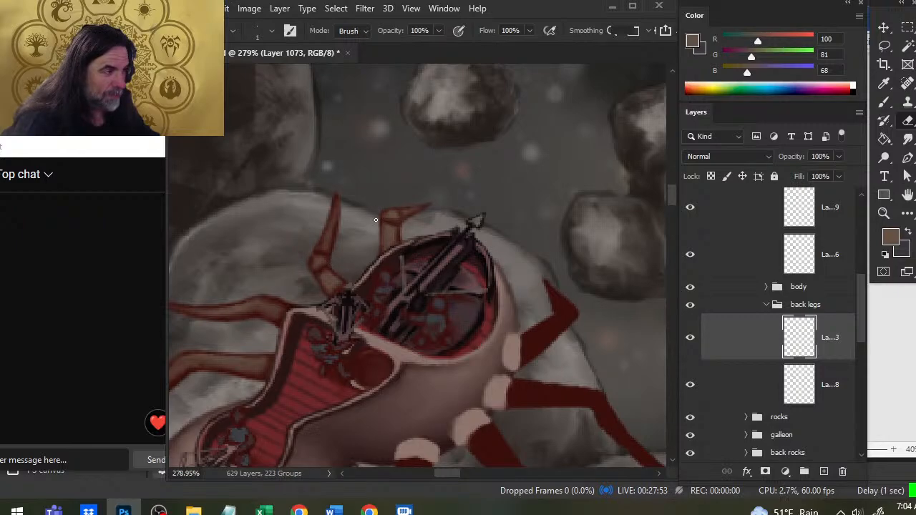
left_click_drag(330, 322, 412, 278)
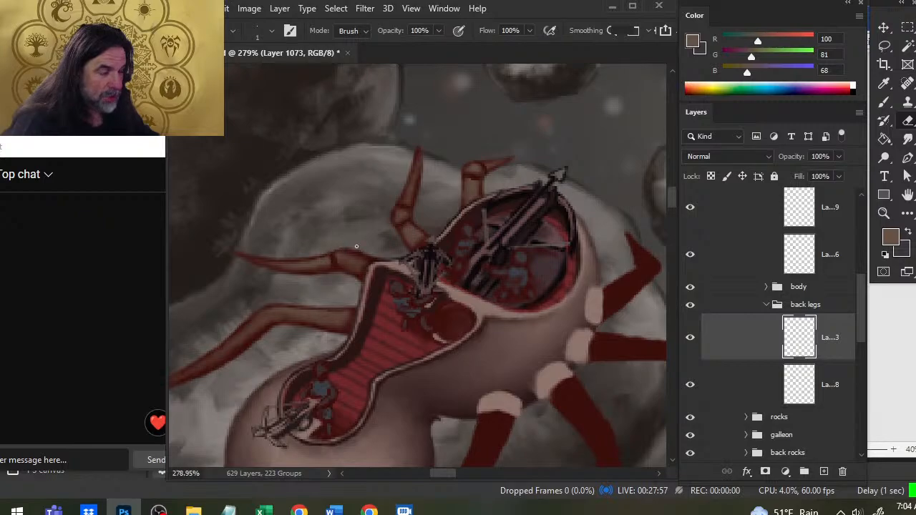
key("r")
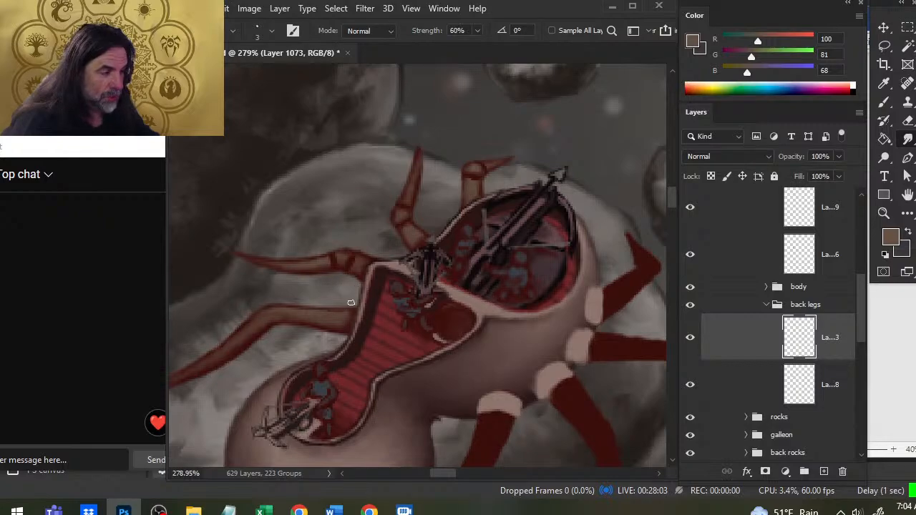
key("e")
left_click_drag(287, 306, 283, 321)
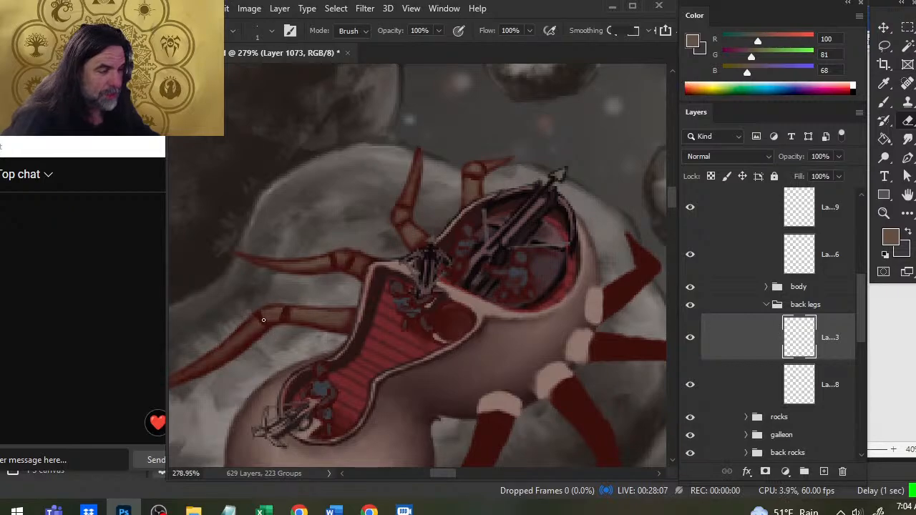
key("r")
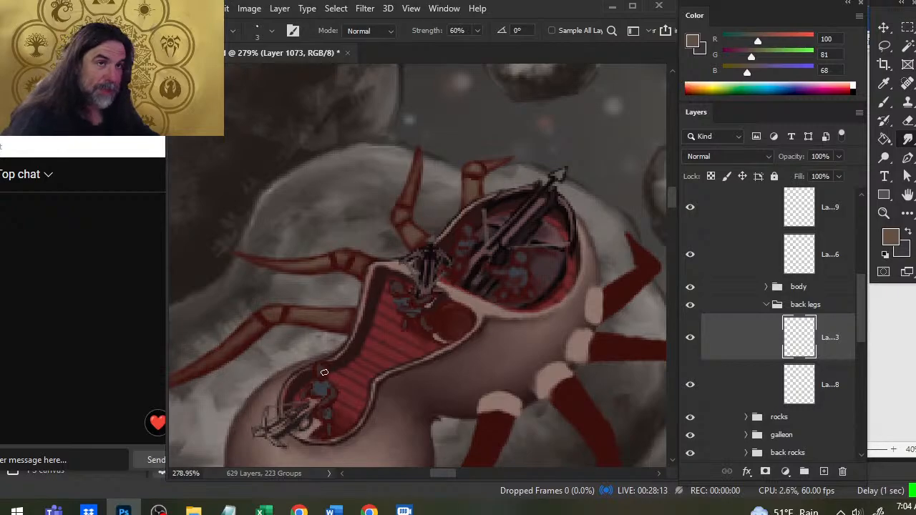
Collapse the back legs group and select the upper layer in the front legs group.
left_click_drag(339, 383, 363, 351)
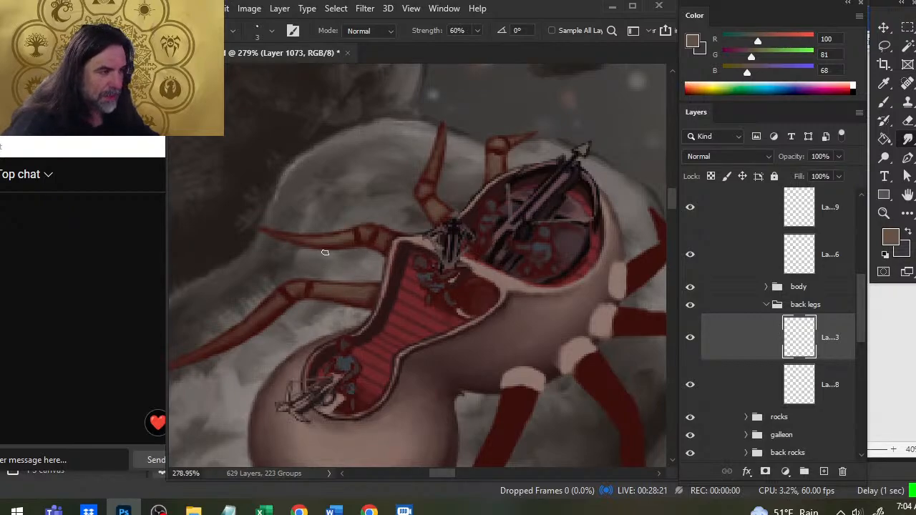
key("z")
left_click_drag(339, 310, 265, 260)
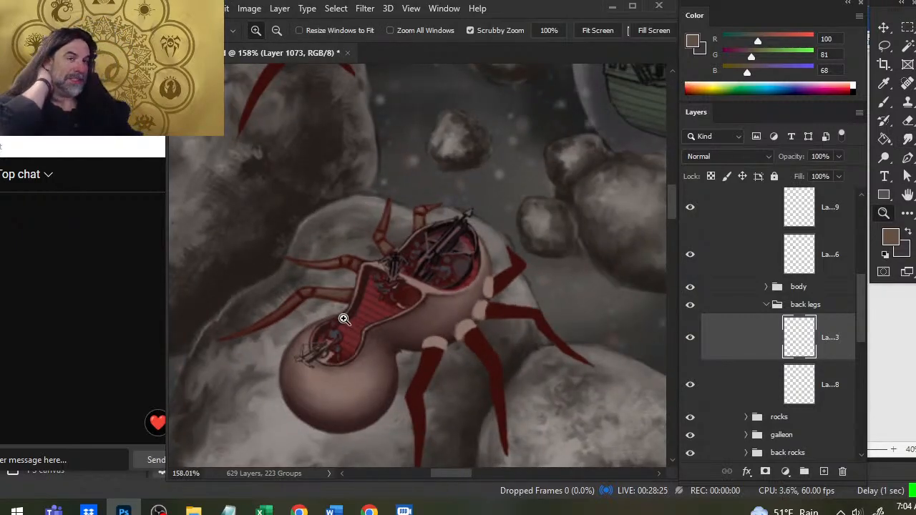
left_click_drag(470, 382, 464, 317)
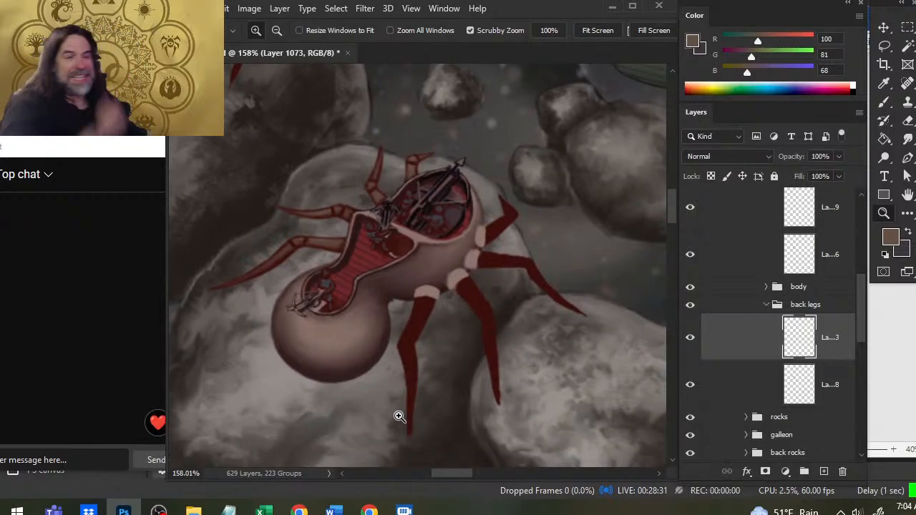
left_click(774, 306)
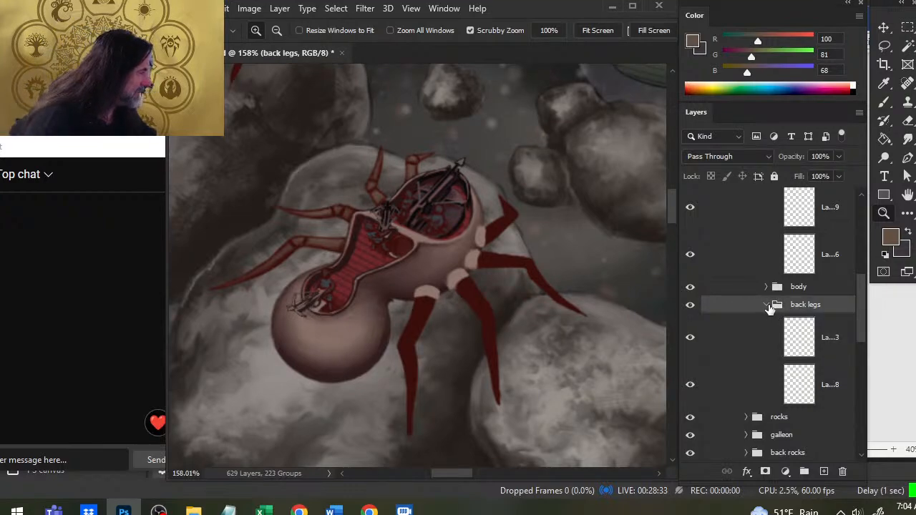
left_click(767, 306)
scroll(860, 316, "up", 3)
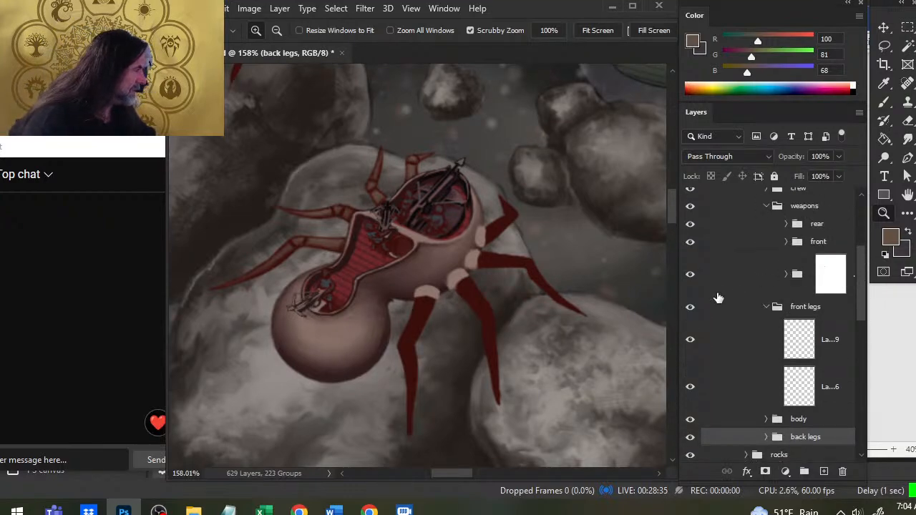
left_click(727, 393)
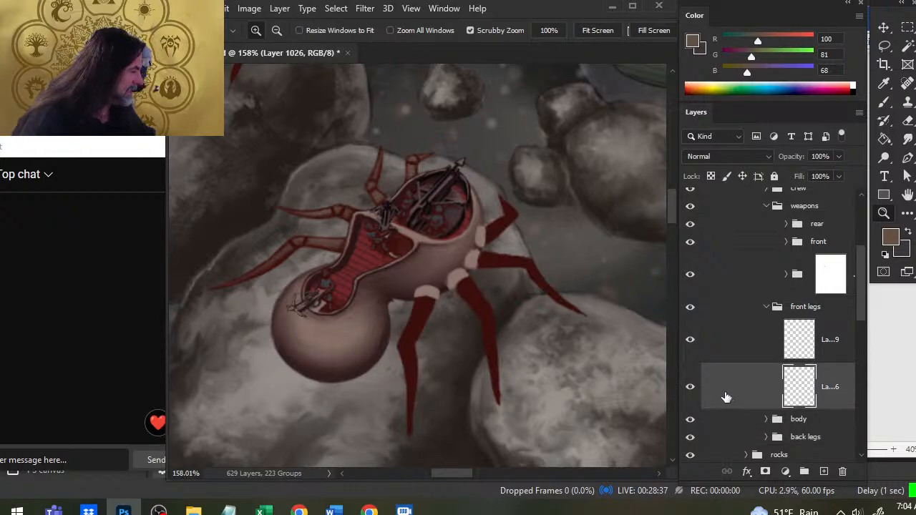
left_click(735, 342)
Try painting a brown highlight on the upper segment of the rearmost front leg and blending it directly on the upper front legs layer.
key("b")
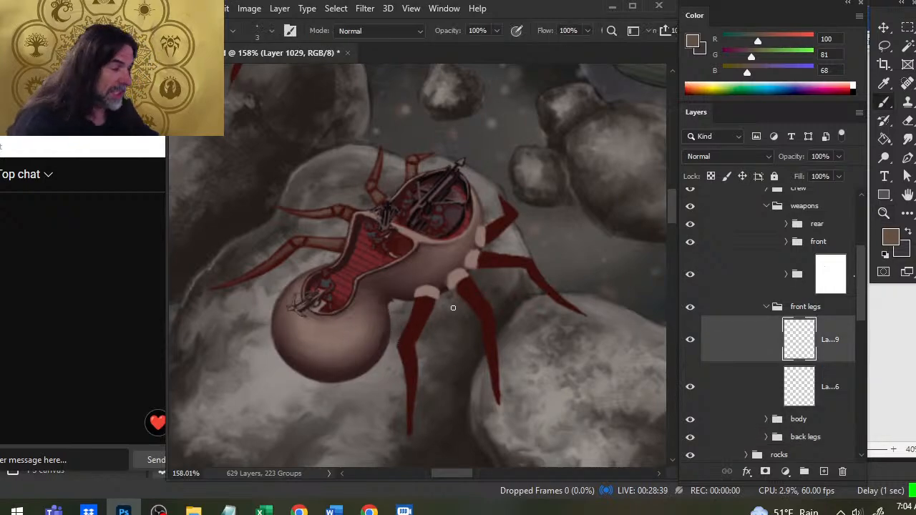
mouse_move(420, 310)
left_mouse_down()
mouse_move(410, 326)
mouse_move(425, 302)
left_mouse_up()
key("r")
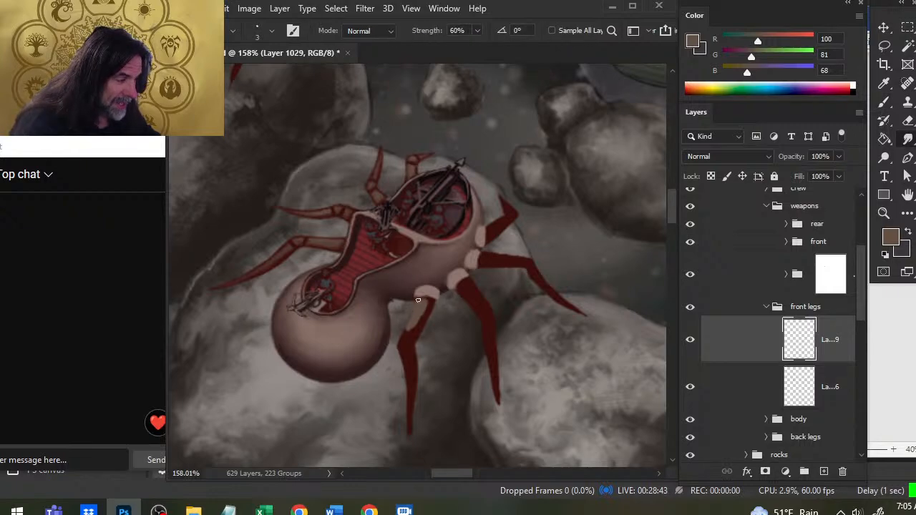
key("e")
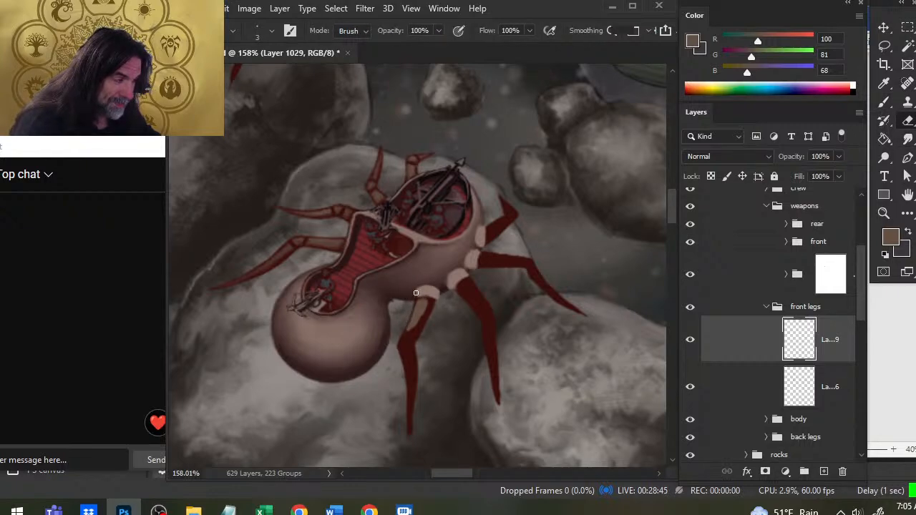
key("r")
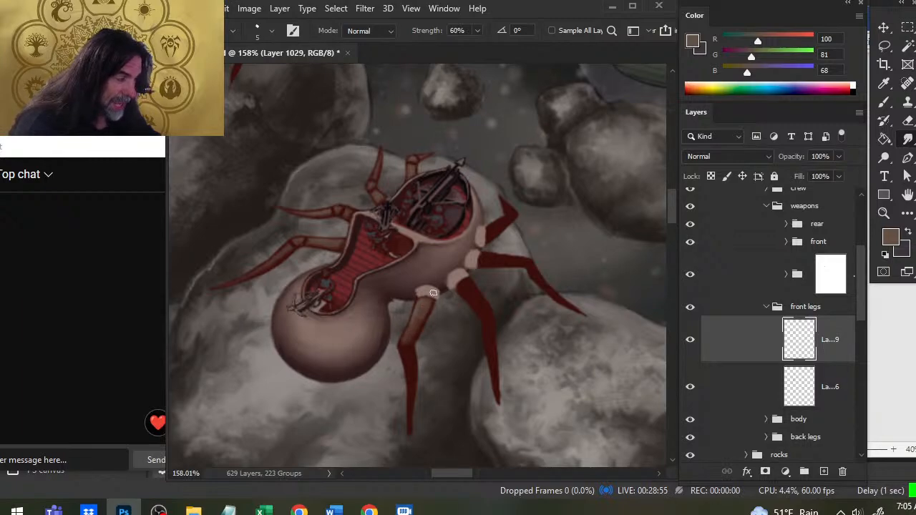
key("e")
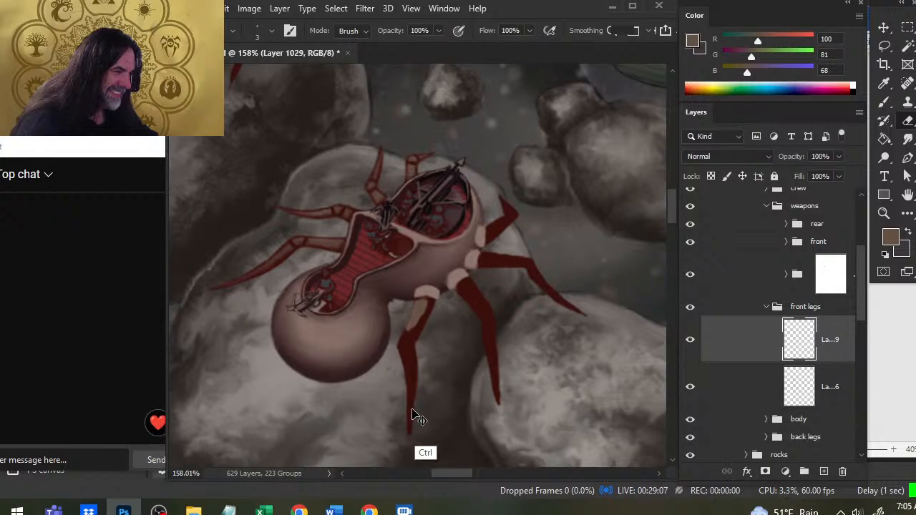
Toggle both front legs layers to identify their contents, and add a new layer directly above the lower one.
left_click(690, 341)
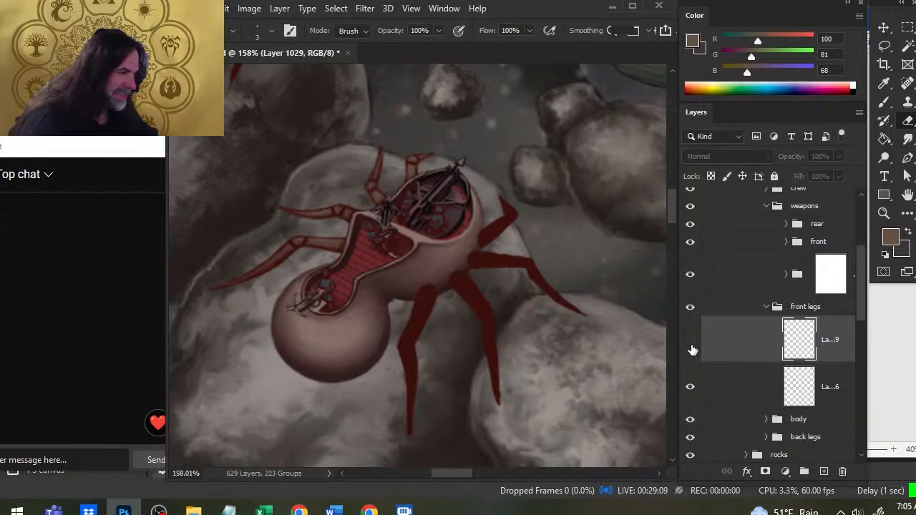
left_click(690, 341)
left_click(691, 387)
left_click(690, 386)
left_click(758, 390)
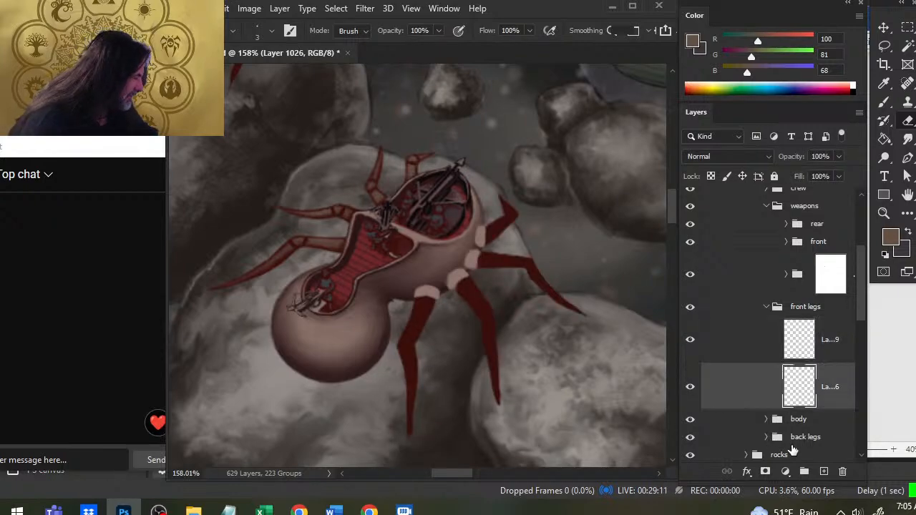
left_click(823, 473)
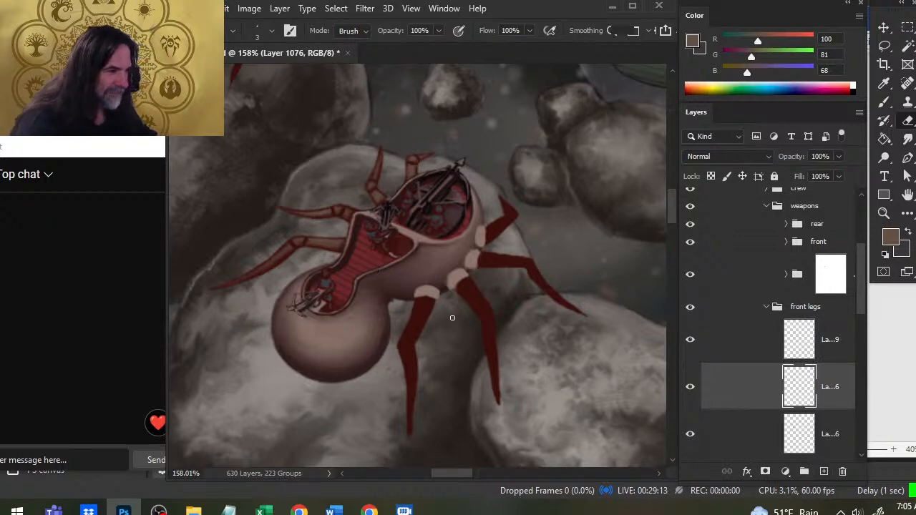
Paint brown highlights on both segments of the rearmost front leg and blend them with the 7 px Smudge tool at 60% strength.
key("b")
mouse_move(425, 305)
left_mouse_down()
mouse_move(416, 321)
mouse_move(434, 296)
mouse_move(423, 297)
mouse_move(417, 320)
mouse_move(427, 301)
mouse_move(421, 309)
left_mouse_up()
key("r")
key("bracketright")
key("bracketright")
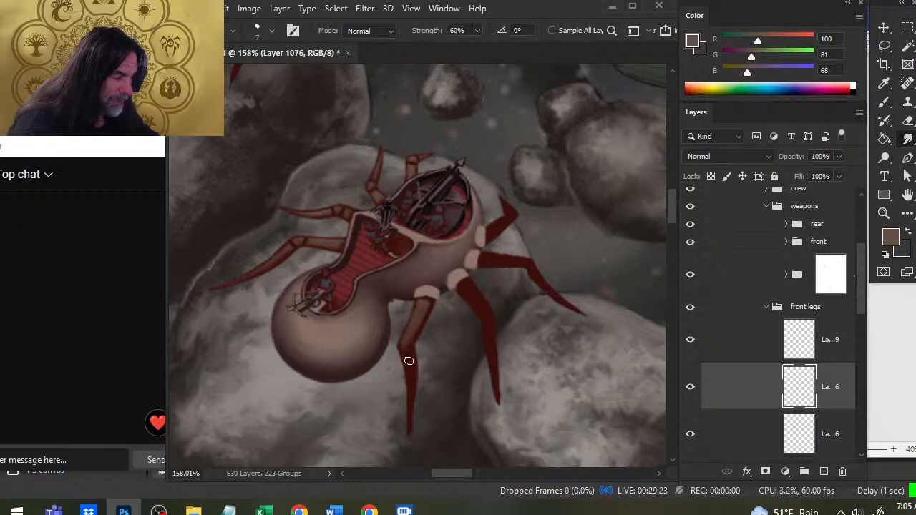
key("b")
mouse_move(406, 356)
left_mouse_down()
mouse_move(404, 345)
mouse_move(412, 413)
left_mouse_up()
key("r")
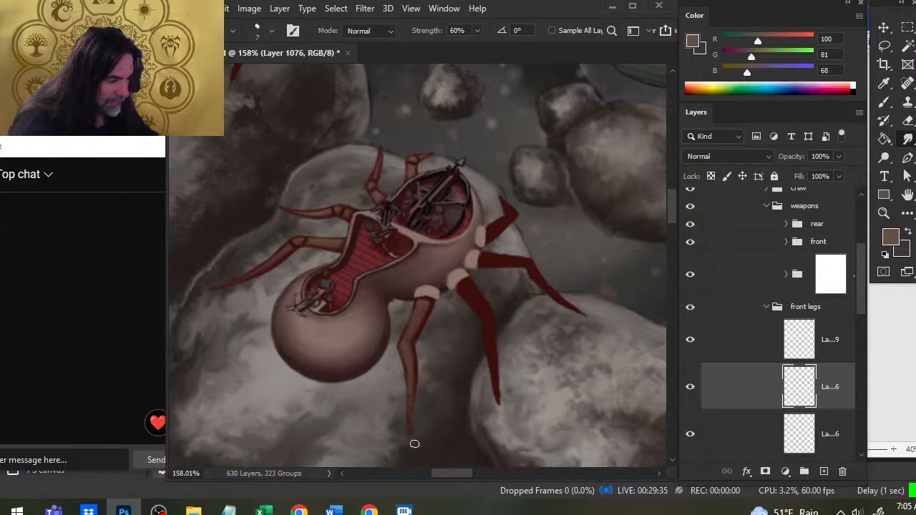
Define the rearmost front leg's joint by erasing gaps in the highlight at 3 px and smudging the edges.
key("e")
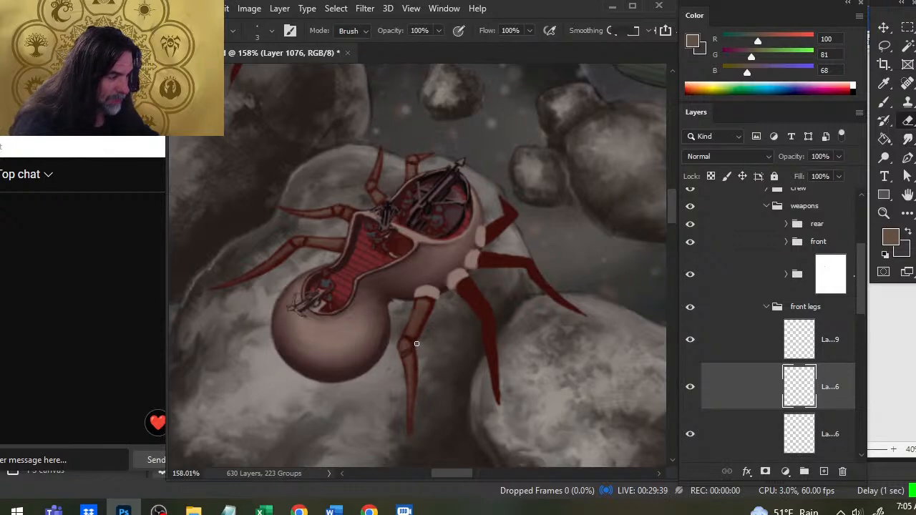
key("r")
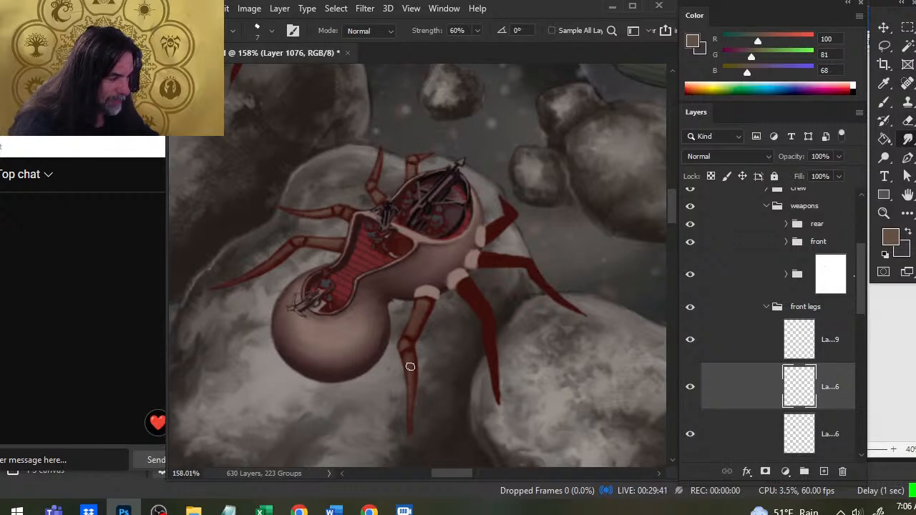
key("e")
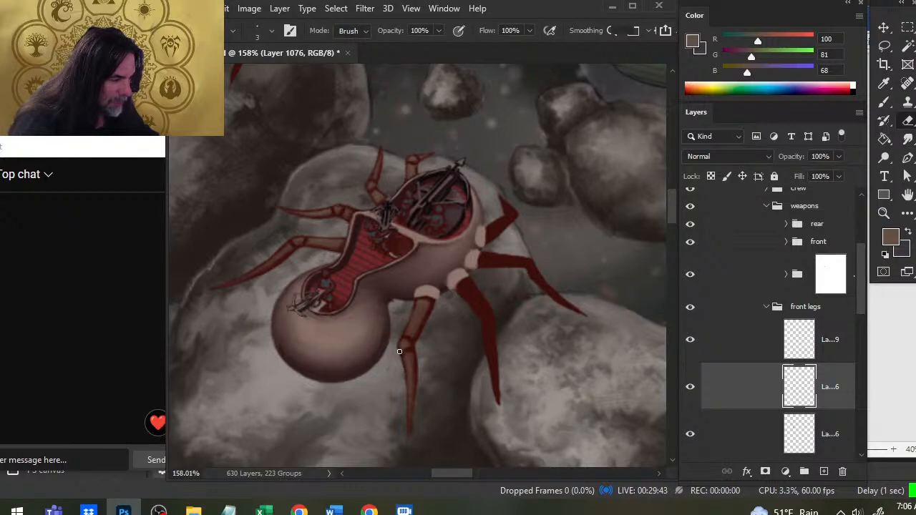
Paint and smudge a brown highlight along the second front leg from the rear, erasing breaks at its joint with the 3 px Eraser.
key("r")
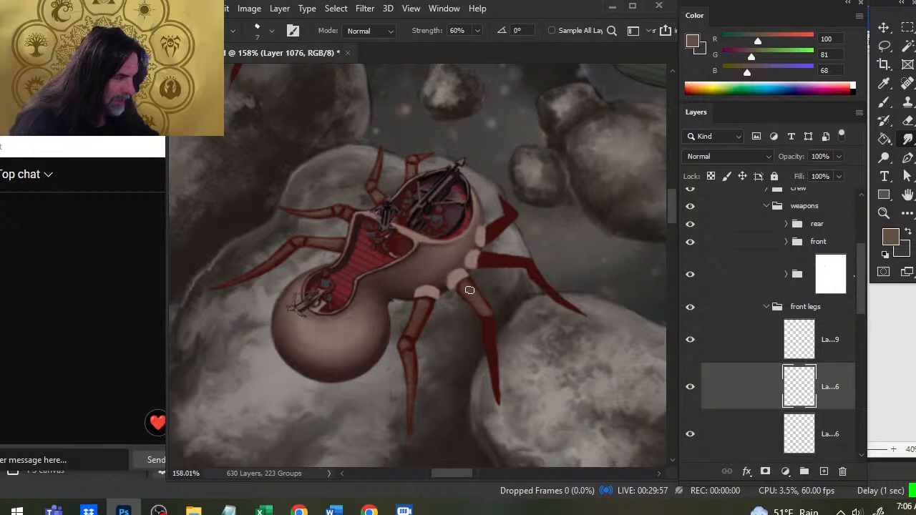
key("b")
key("r")
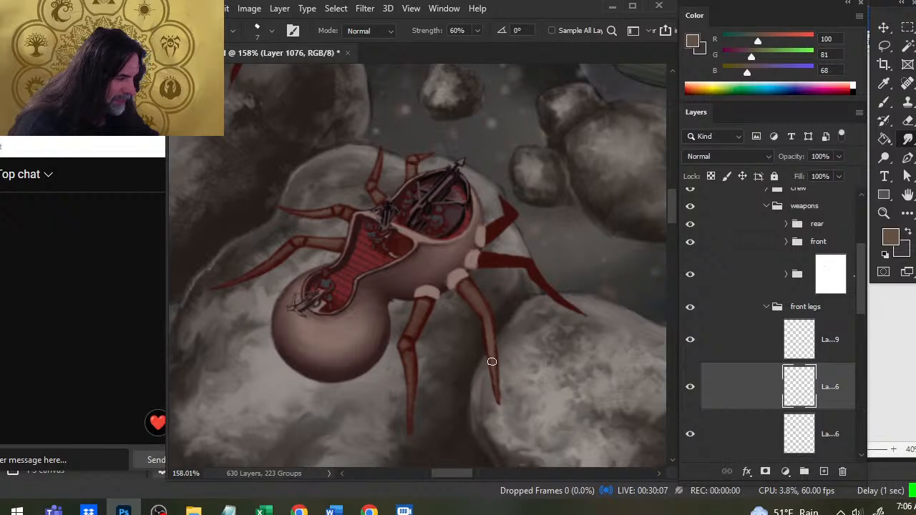
key("e")
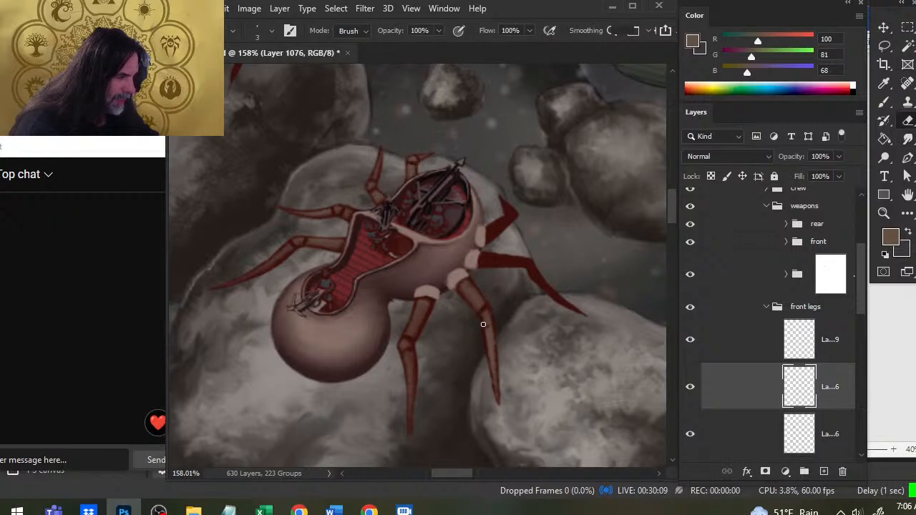
key("r")
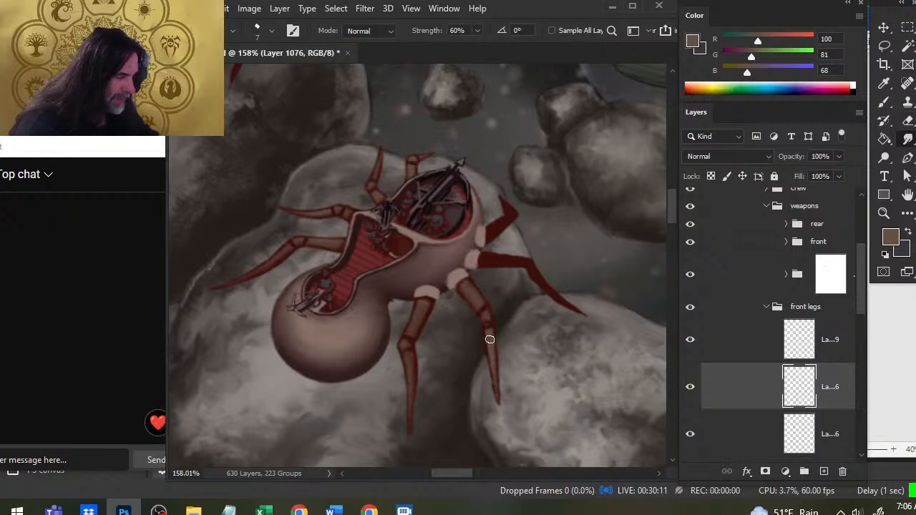
Refine the highlight break at the joint of the second front leg from the rear with the 3 px Eraser and Smudge tool.
key("e")
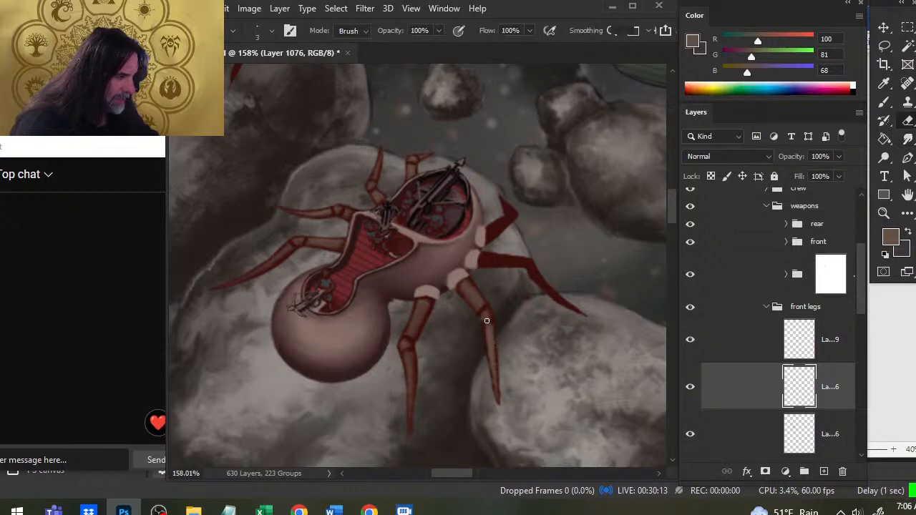
key("r")
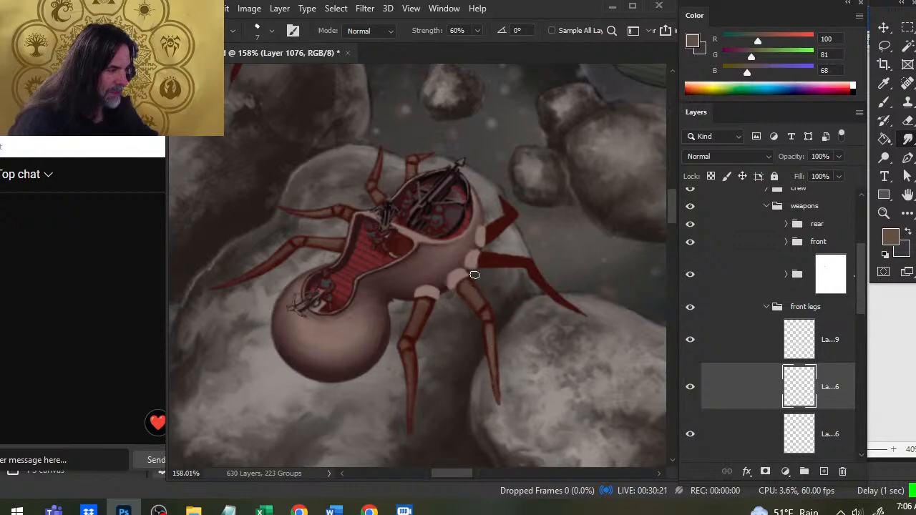
Paint a 4 px brown highlight along the third front leg from the rear, smudge it, and erase breaks at its joint.
key("b")
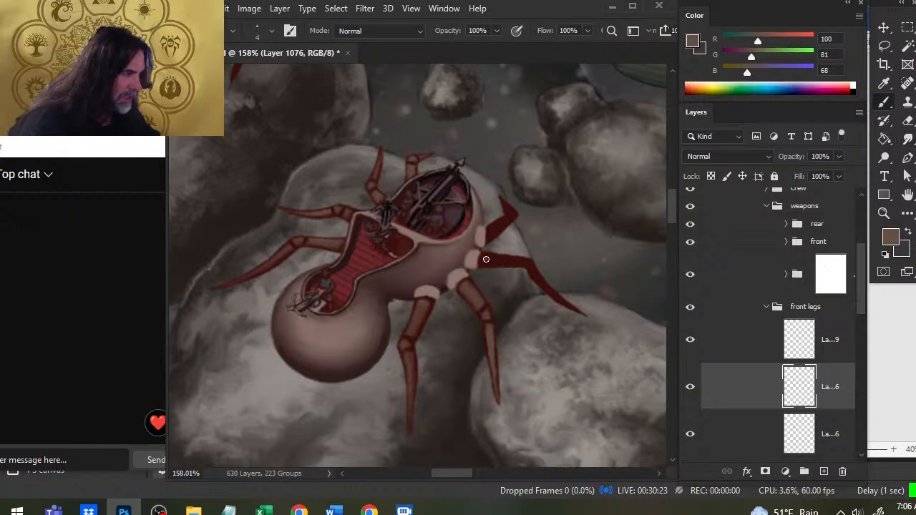
mouse_move(502, 260)
left_mouse_down()
mouse_move(480, 264)
mouse_move(516, 264)
mouse_move(483, 262)
mouse_move(514, 263)
mouse_move(484, 262)
mouse_move(488, 247)
mouse_move(481, 275)
mouse_move(495, 281)
mouse_move(499, 266)
mouse_move(484, 261)
mouse_move(523, 262)
mouse_move(529, 275)
mouse_move(527, 261)
mouse_move(537, 286)
mouse_move(530, 265)
mouse_move(567, 302)
mouse_move(540, 289)
mouse_move(548, 303)
mouse_move(541, 283)
mouse_move(577, 315)
mouse_move(529, 288)
mouse_move(536, 294)
mouse_move(523, 276)
mouse_move(585, 322)
left_mouse_up()
key("r")
key("b")
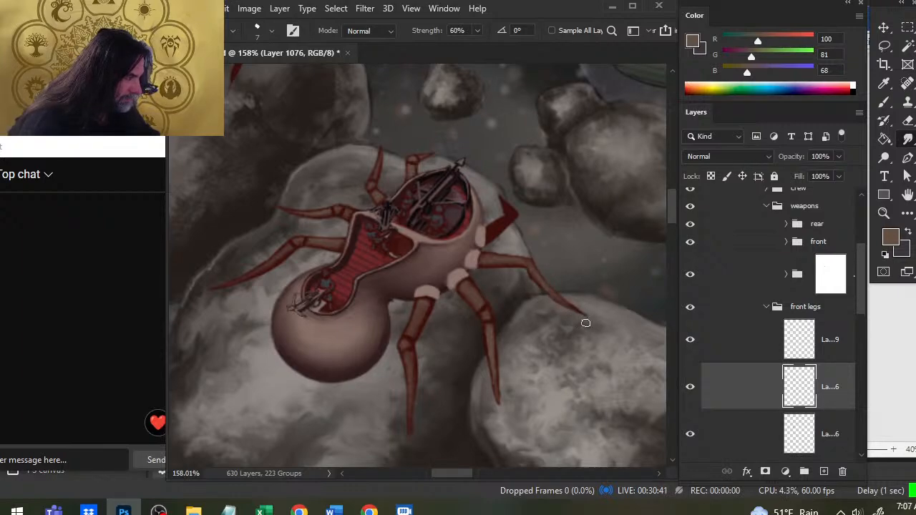
key("e")
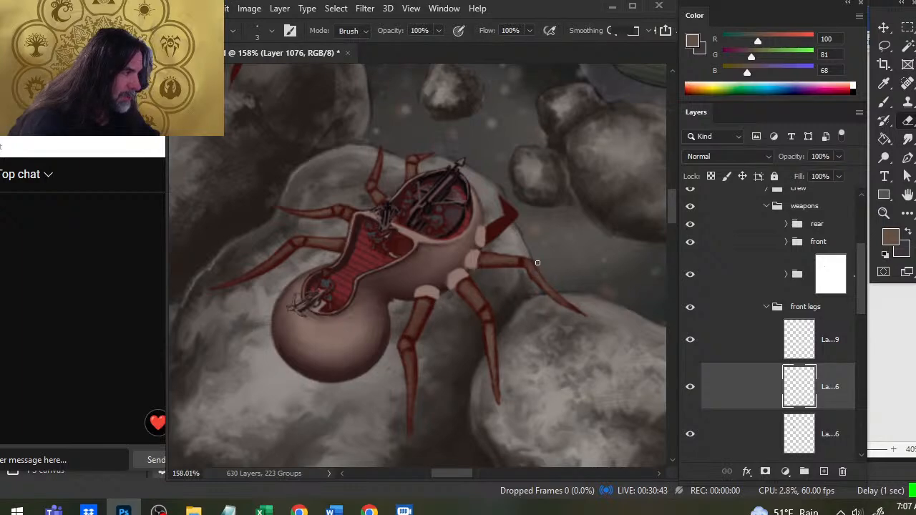
key("r")
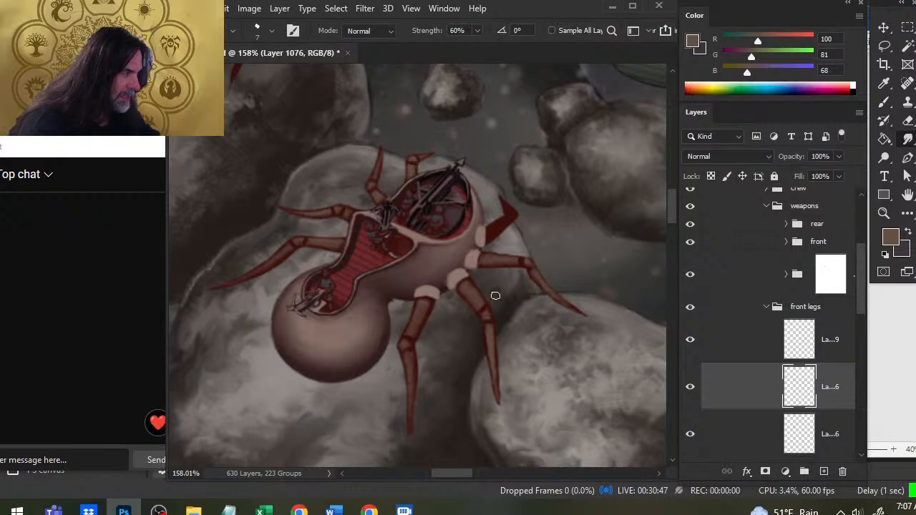
Paint and smudge brown highlights on both segments of the foremost front leg, defining its joint with the 3 px Eraser.
key("b")
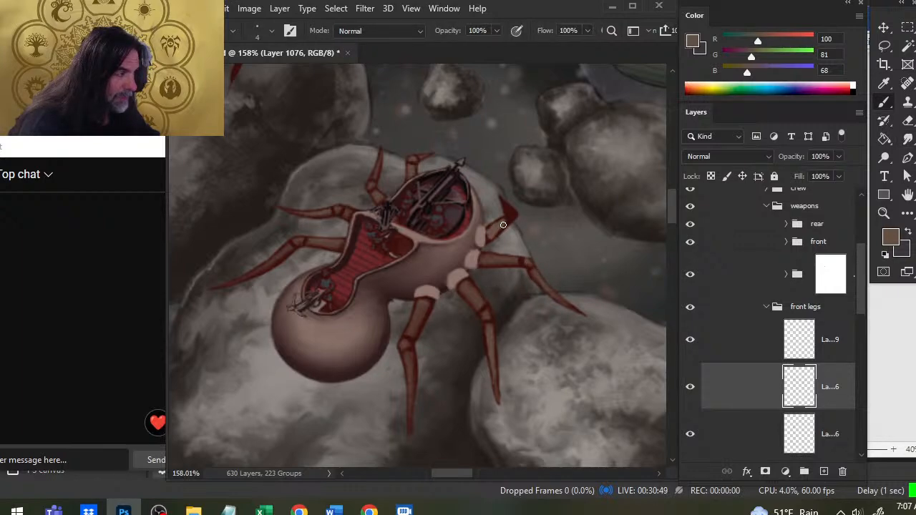
key("r")
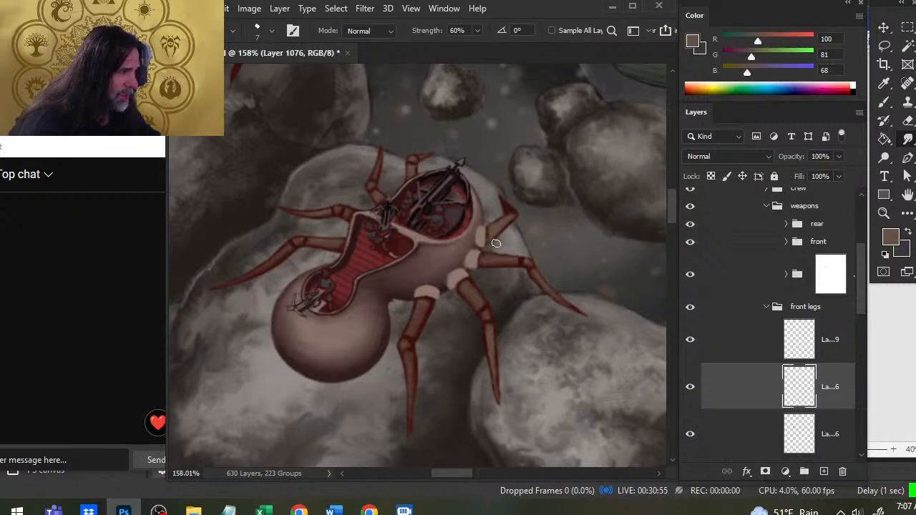
key("b")
key("r")
left_click_drag(512, 216, 503, 197)
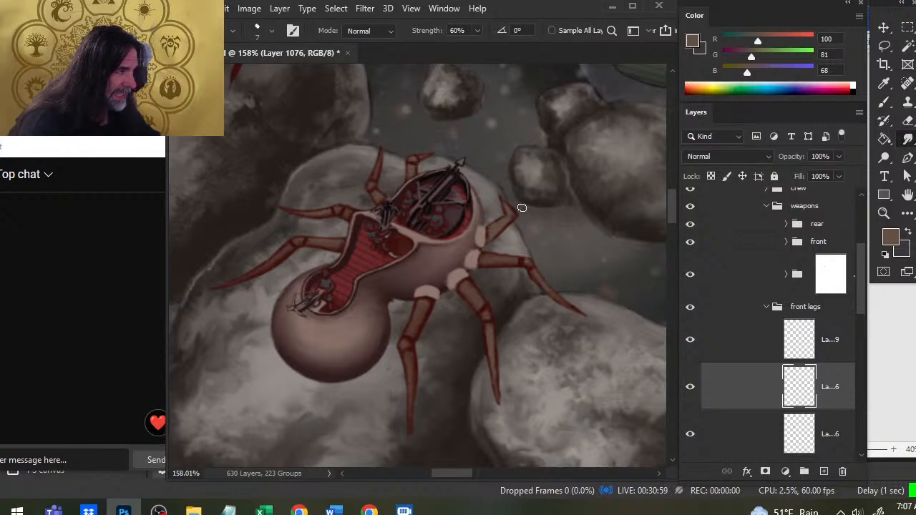
key("e")
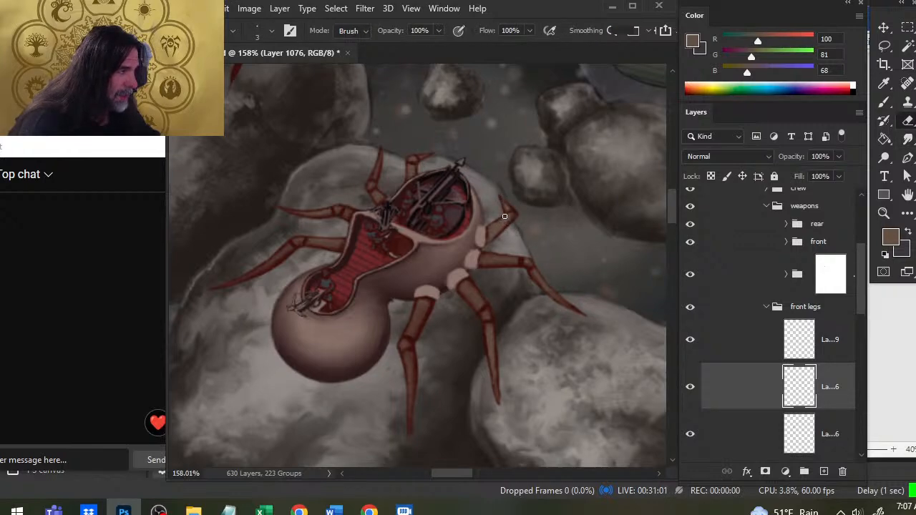
key("b")
key("r")
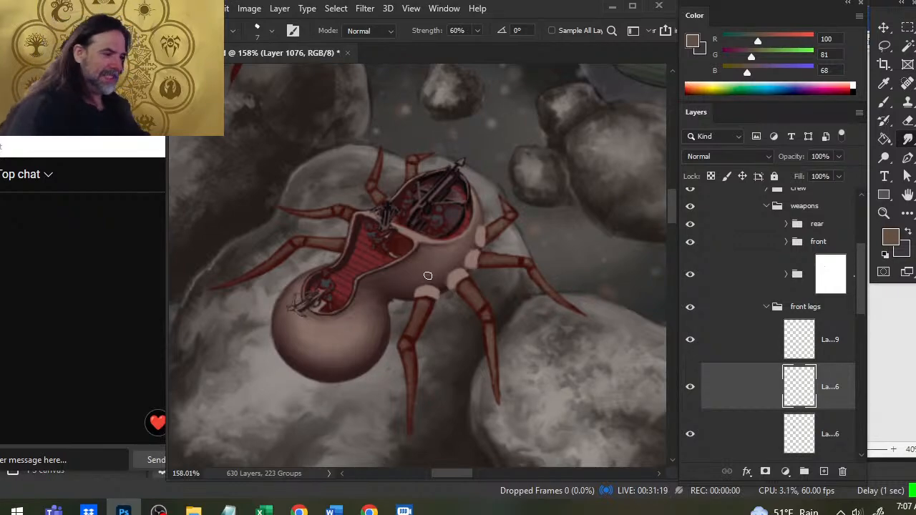
Collapse the front legs group, expand the up group, and toggle its spider group's visibility to identify the upper spider ship.
key("z")
left_click_drag(427, 275, 404, 251)
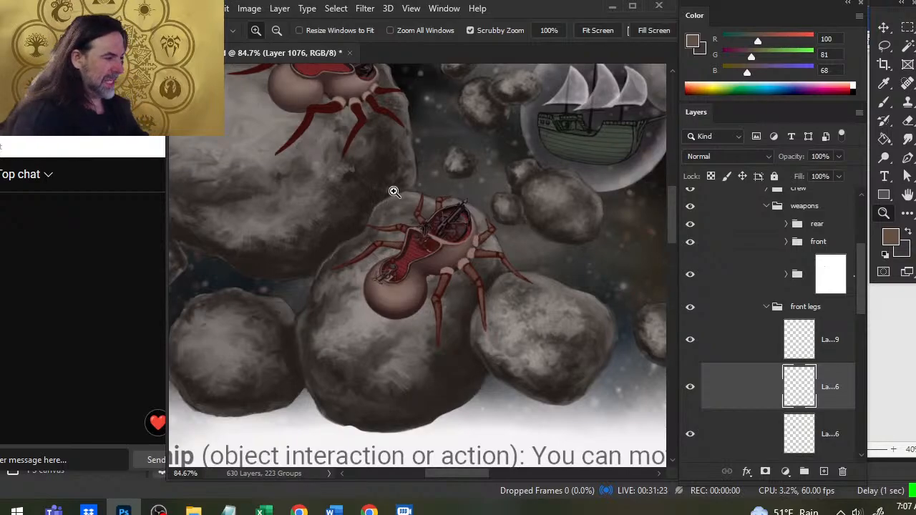
left_click_drag(358, 138, 417, 214)
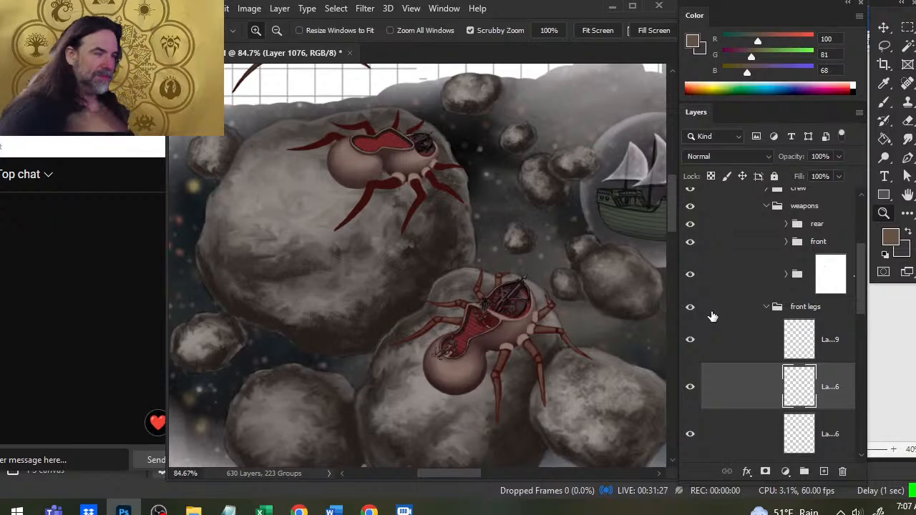
left_click(766, 309)
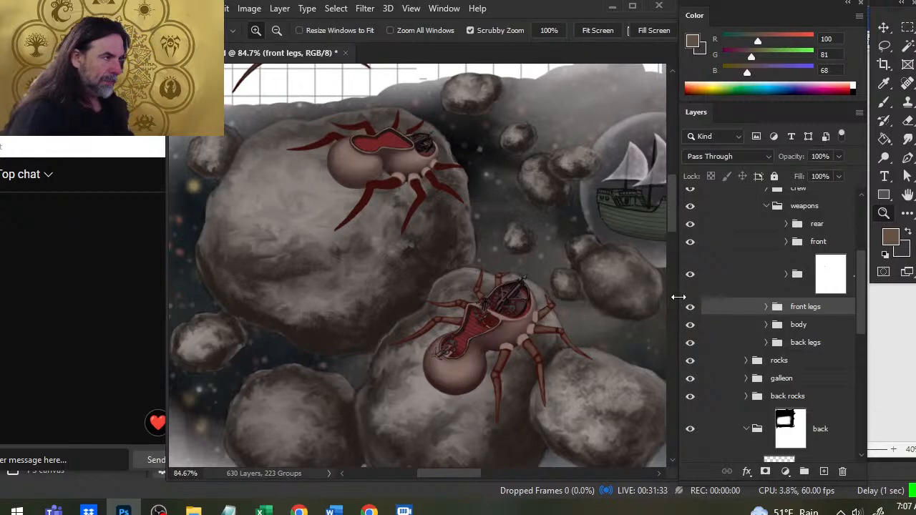
left_click_drag(864, 308, 861, 284)
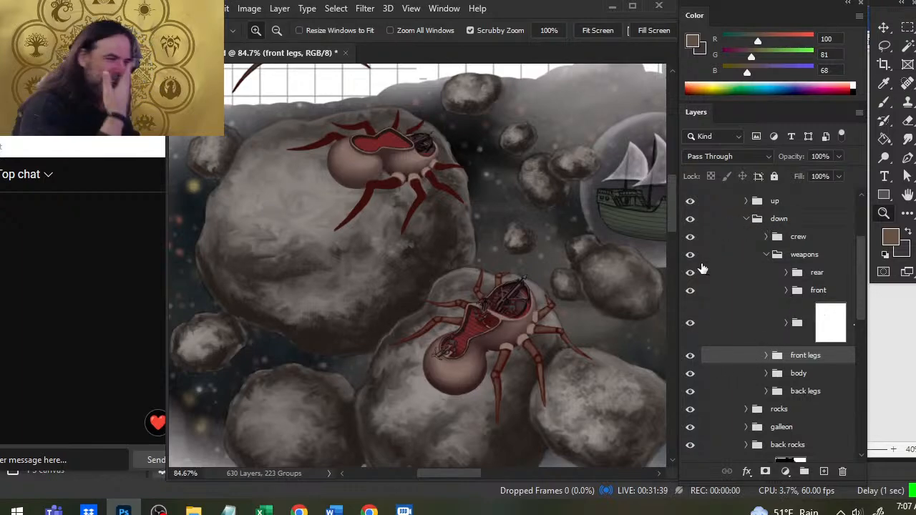
left_click(745, 203)
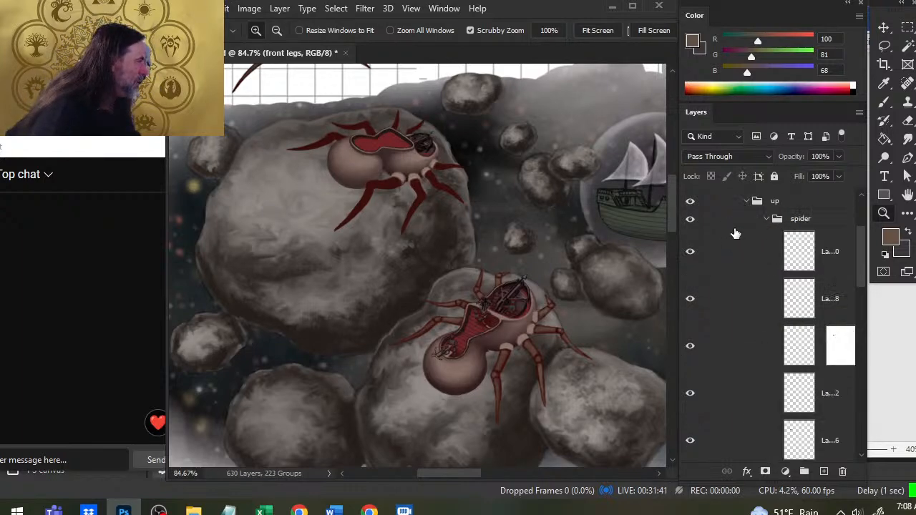
left_click(689, 220)
left_click(689, 218)
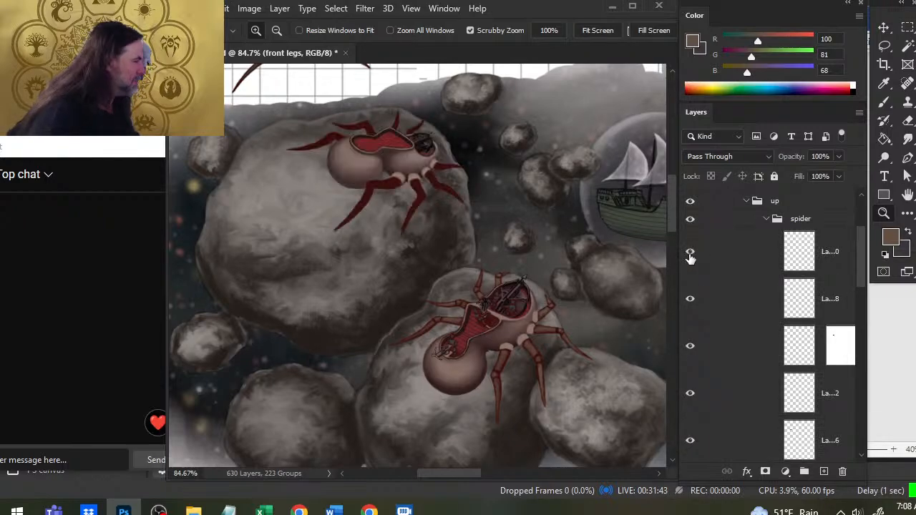
Group the two uppermost leg layers inside the spider group after toggling their visibility to identify them.
left_click(690, 253)
left_click(691, 252)
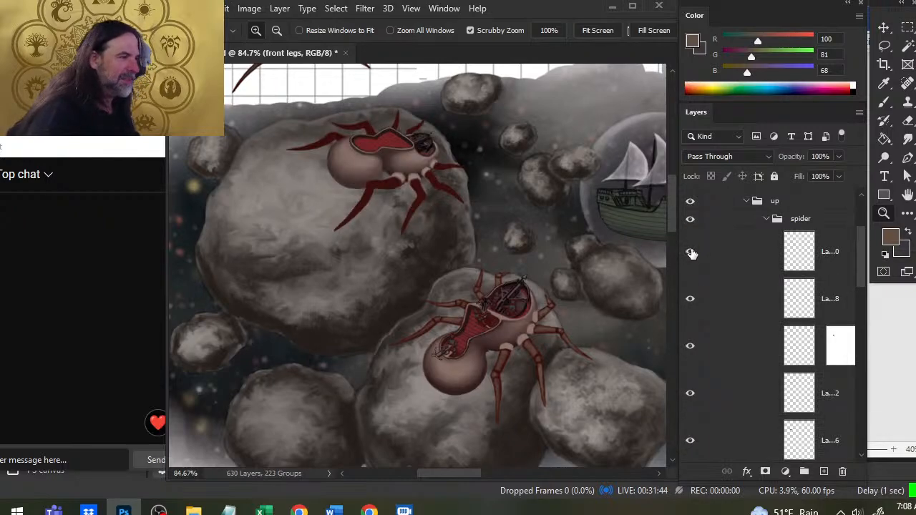
left_click(689, 300)
left_click(689, 300)
left_click(738, 301, "ctrl")
left_click(743, 264, "ctrl")
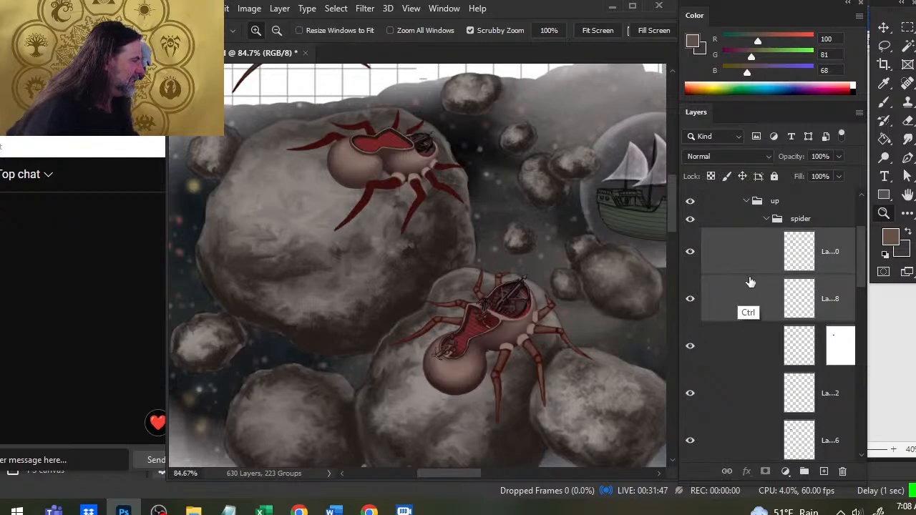
key("ctrl+g")
Rename the new layer group at the top of the spider group as "front legs".
left_click(810, 223)
double_click(808, 240)
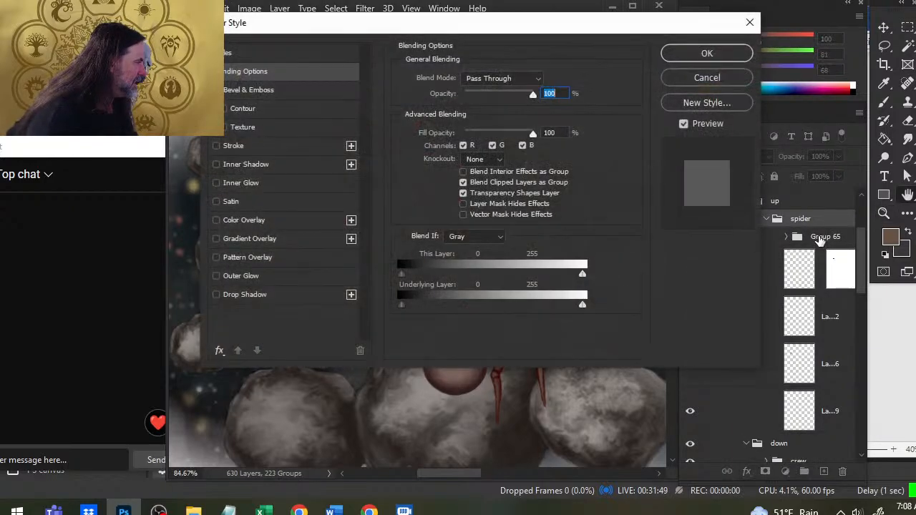
key("Escape")
double_click(809, 238)
type("f")
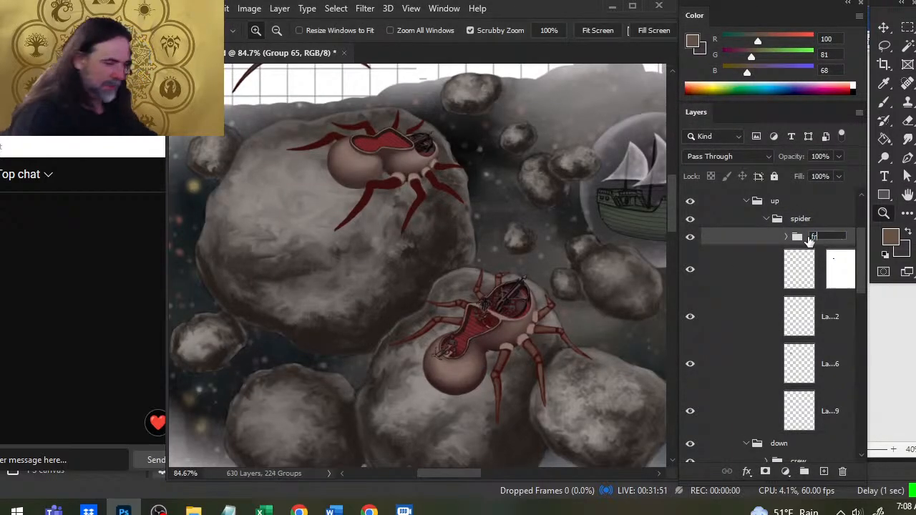
type("ront legs")
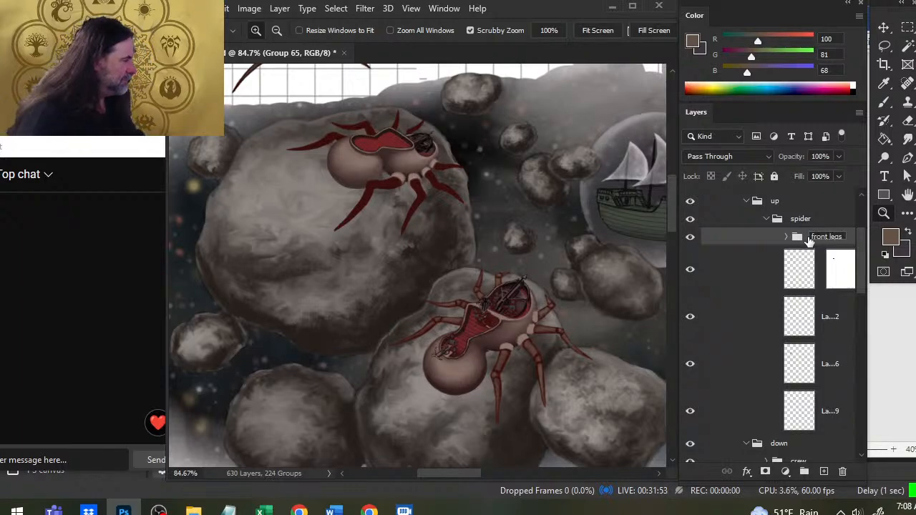
key("Return")
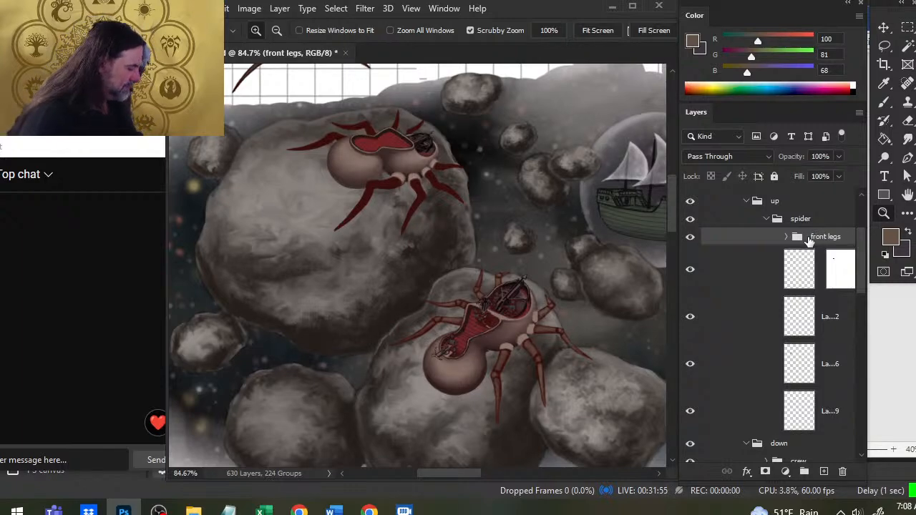
Put the bottom leg layer of the spider group into its own group named "back legs".
left_click(690, 238)
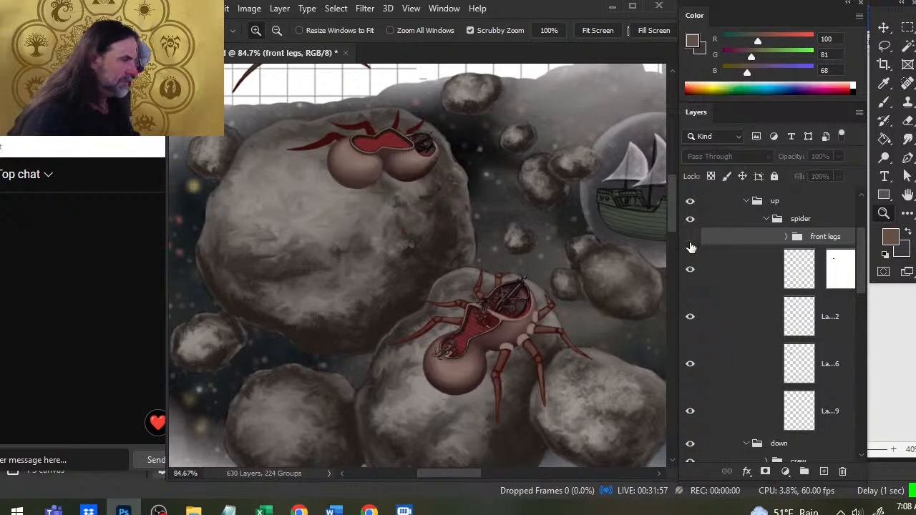
left_click(691, 239)
left_click(690, 411)
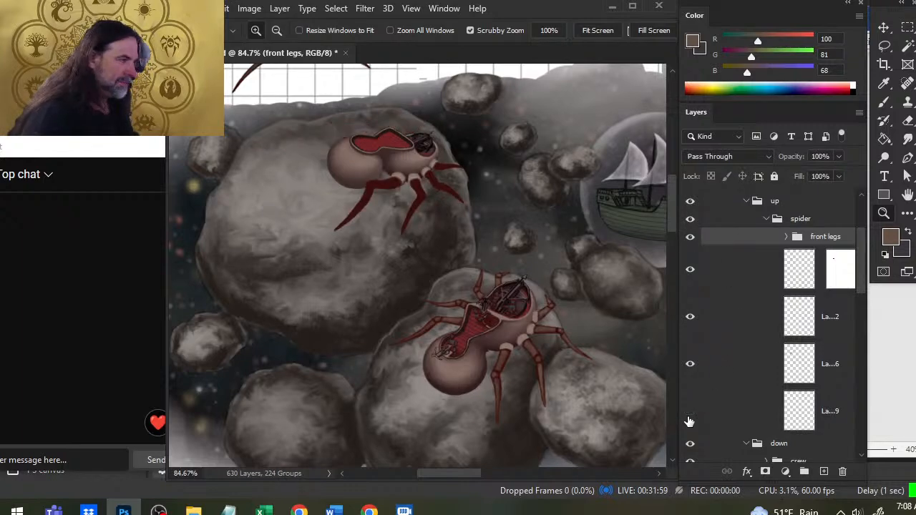
left_click(690, 413)
left_click(725, 423)
key("ctrl+g")
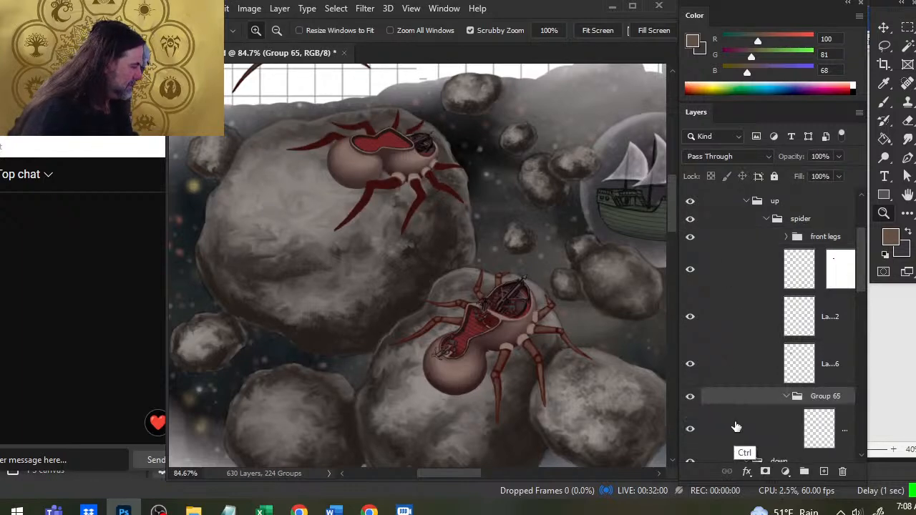
double_click(815, 397)
type("bac")
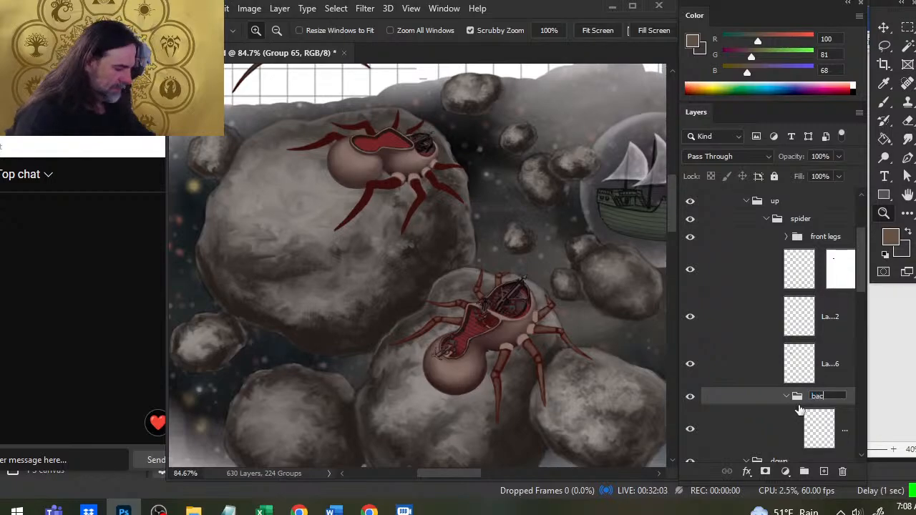
type("k legs")
key("Return")
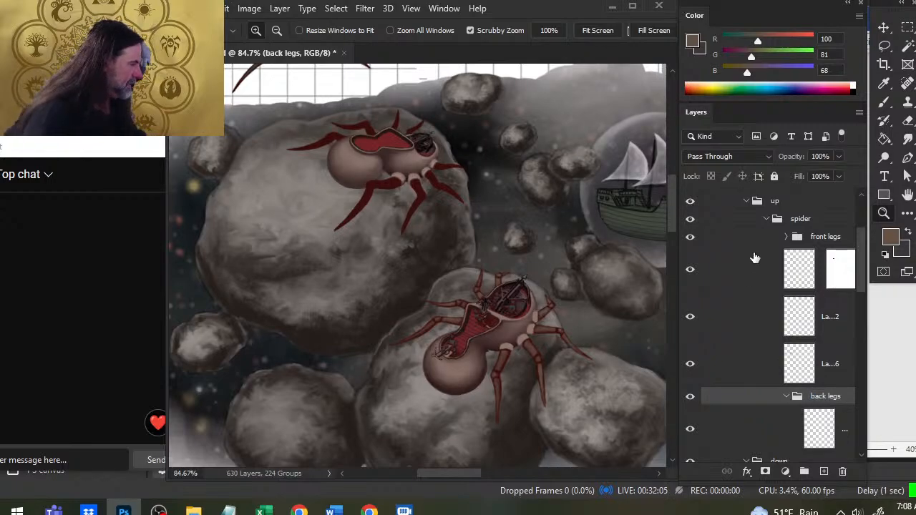
Group the three layers between front legs and back legs as "hull" and check the group by toggling its visibility.
left_click(753, 271)
left_click(756, 370, "shift")
key("ctrl+g")
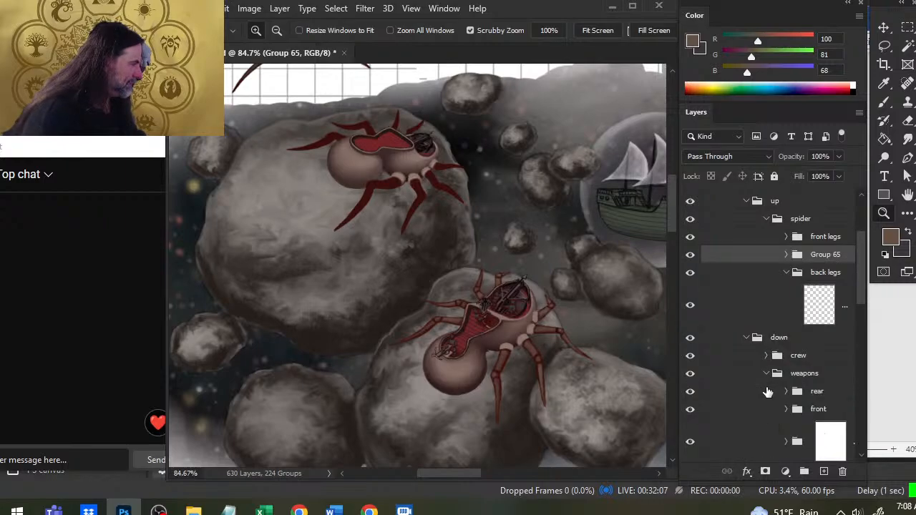
double_click(815, 257)
type("a")
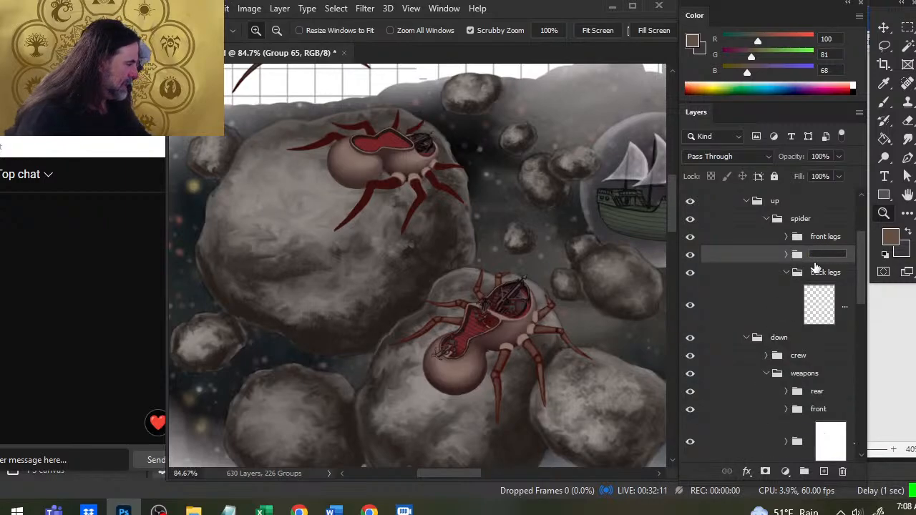
type("ull")
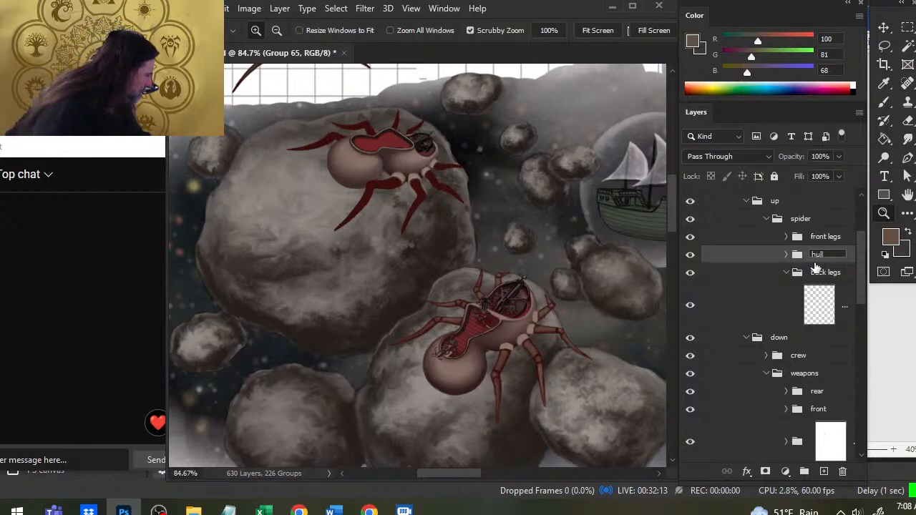
key("Return")
left_click(689, 259)
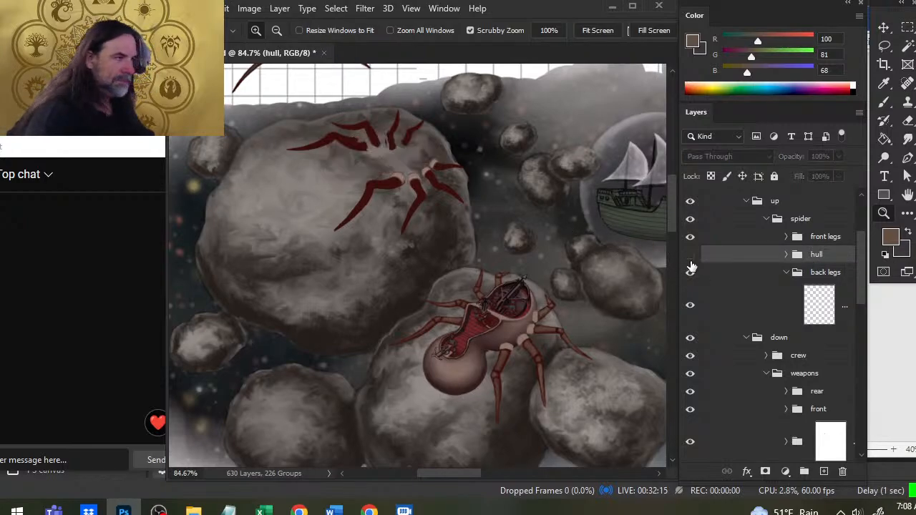
left_click(690, 258)
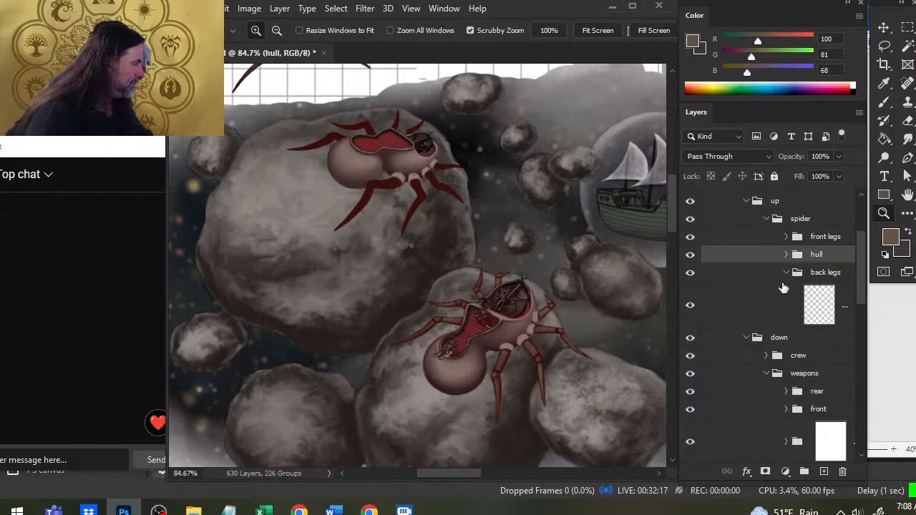
Expand the front legs group and add a new layer directly above its lower leg layer.
left_click(786, 236)
left_click(691, 272)
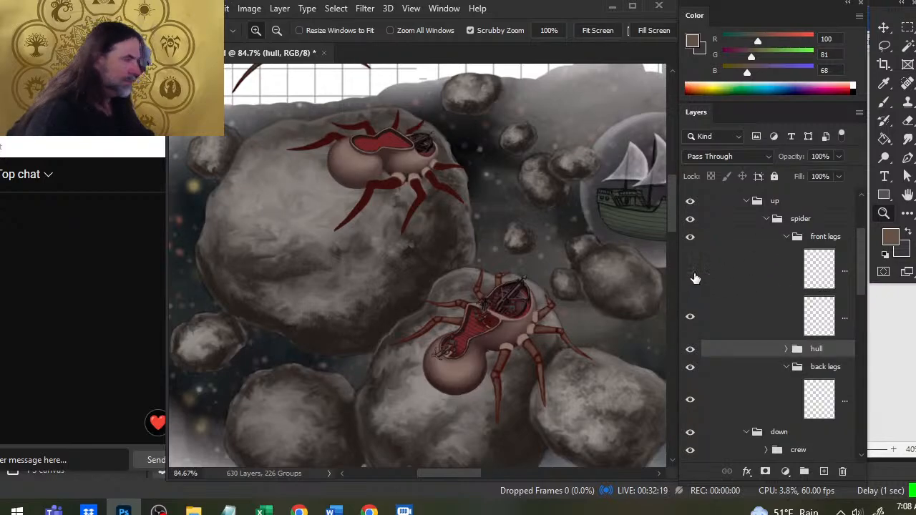
left_click(691, 272)
left_click(778, 329)
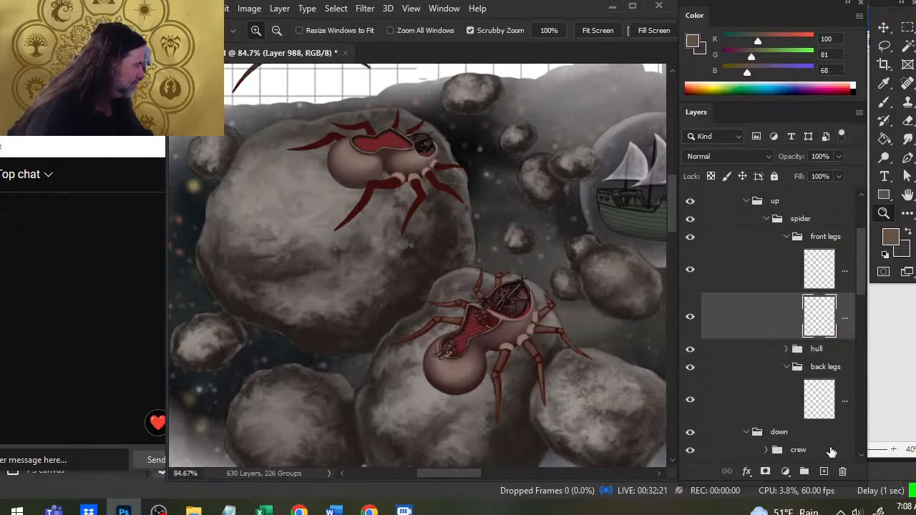
left_click(823, 471)
Paint a brown highlight on the upper spider's near rear leg, along the segment next to the body, and smudge it smooth.
left_click_drag(396, 199, 421, 199)
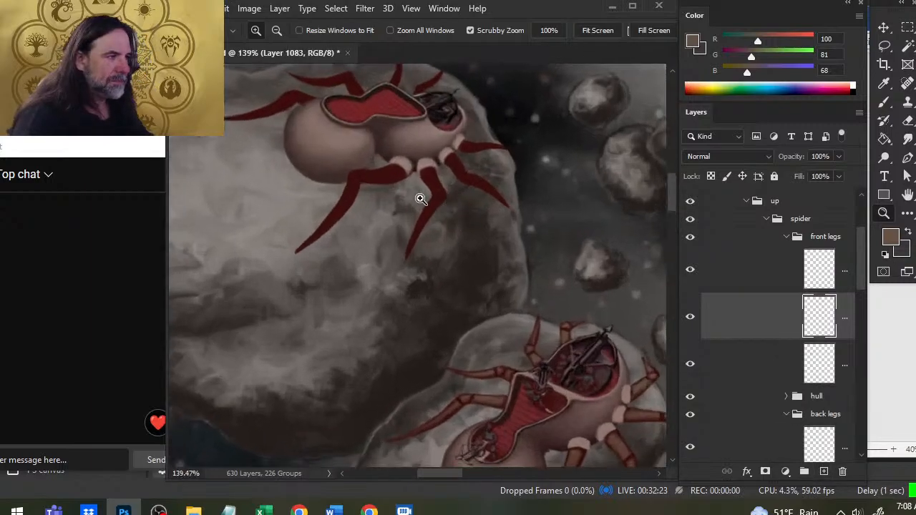
key("b")
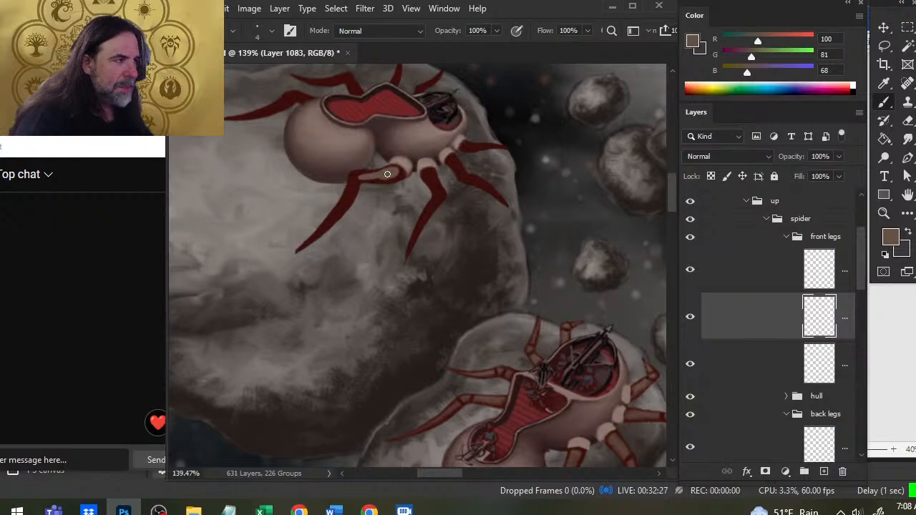
left_click_drag(387, 174, 397, 166)
key("r")
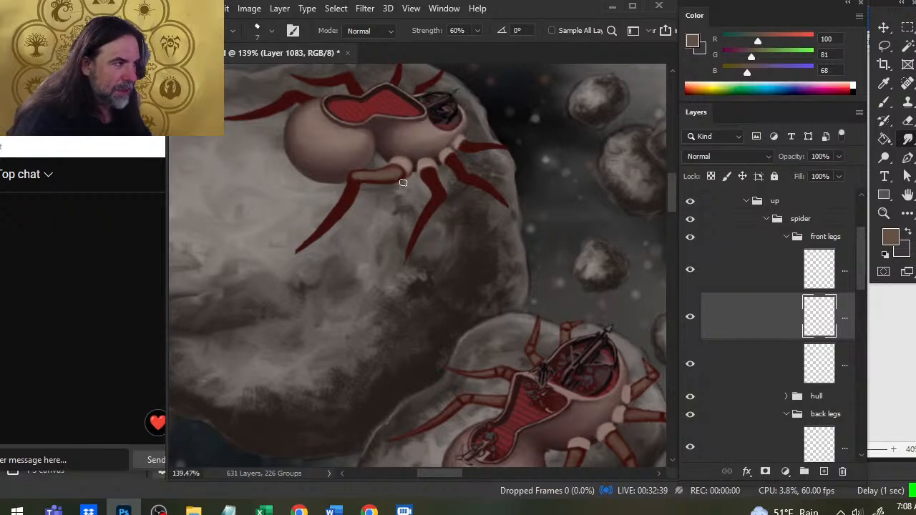
Paint and smudge a brown highlight down the same leg's outer segment, and erase thin lines to define its knee joint.
key("b")
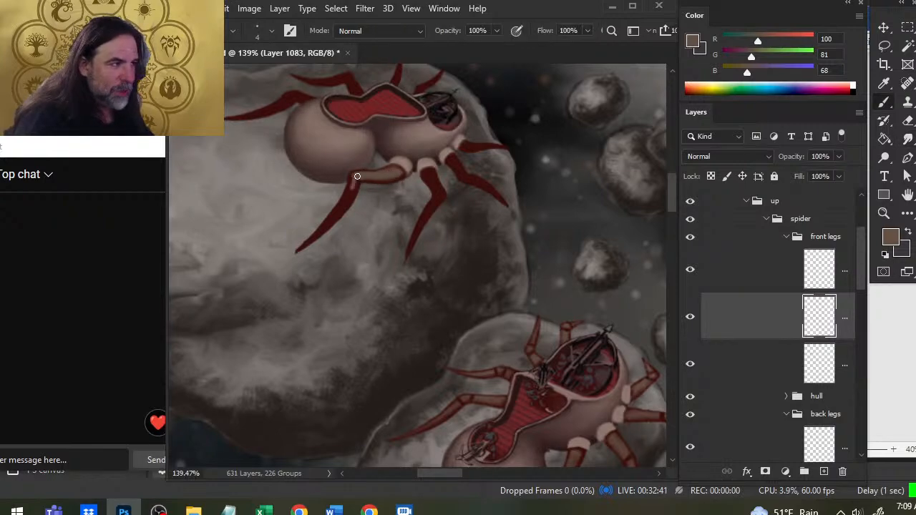
key("r")
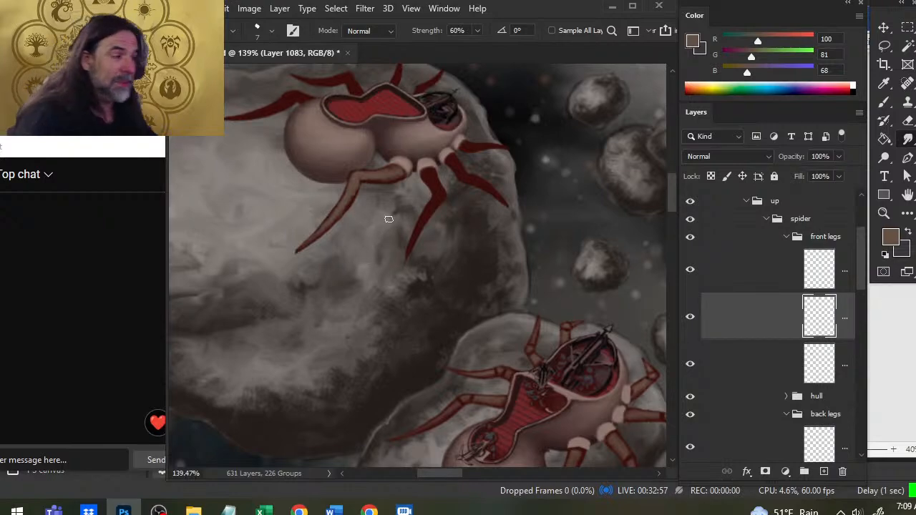
key("e")
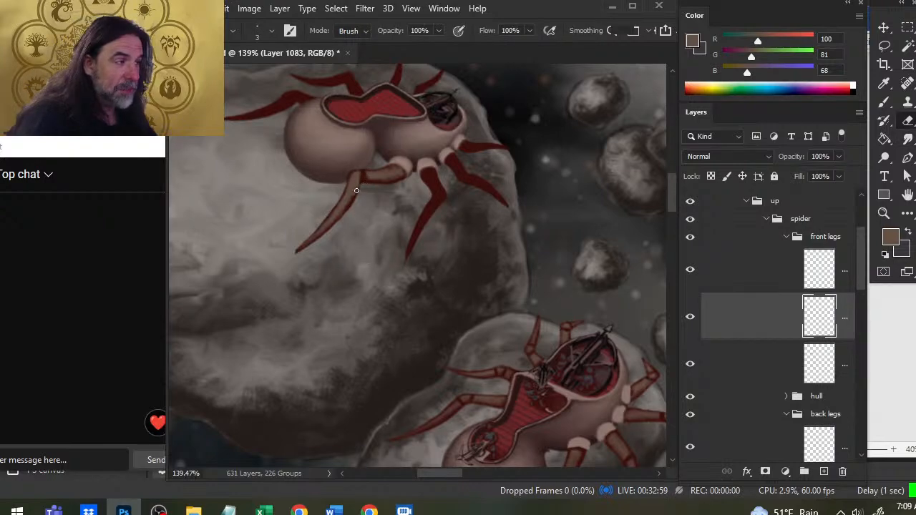
key("r")
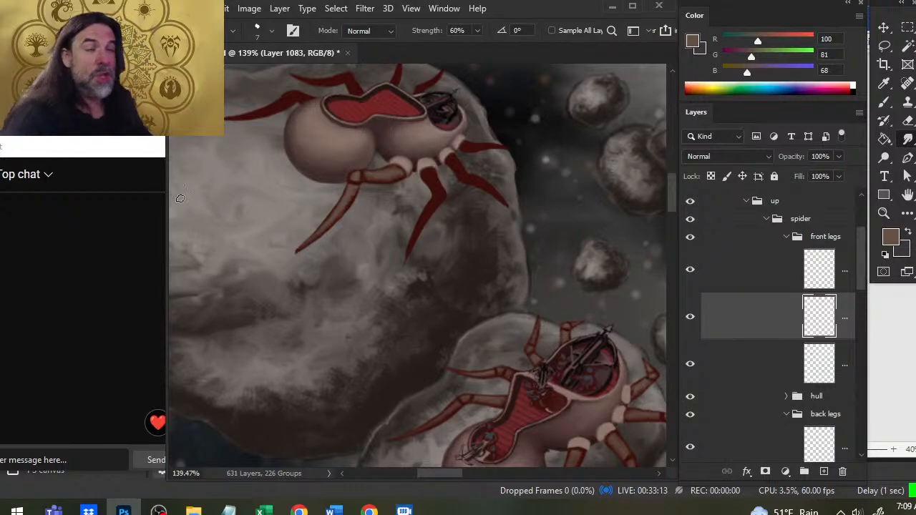
Highlight the upper spider's far rear leg in brown, smudge it smooth, and erase thin lines at its knee joint.
left_click_drag(303, 174, 362, 257)
key("b")
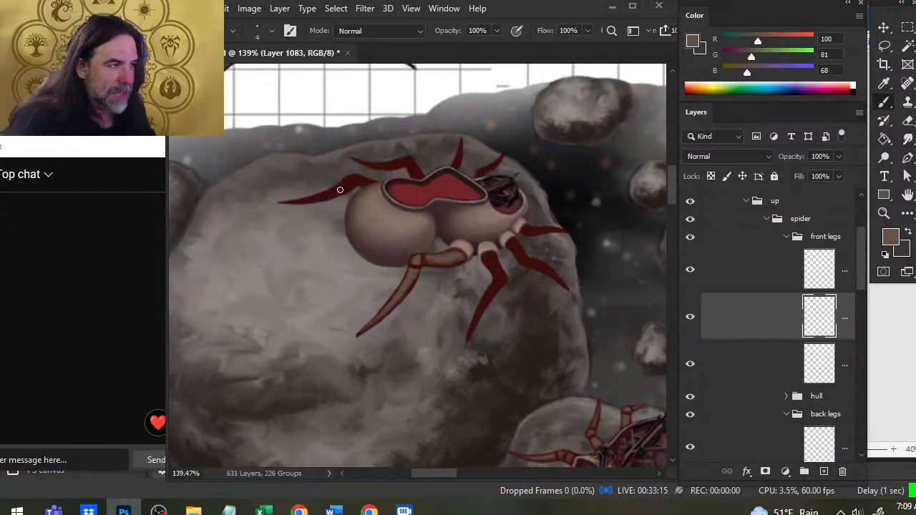
left_click_drag(340, 190, 323, 196)
key("r")
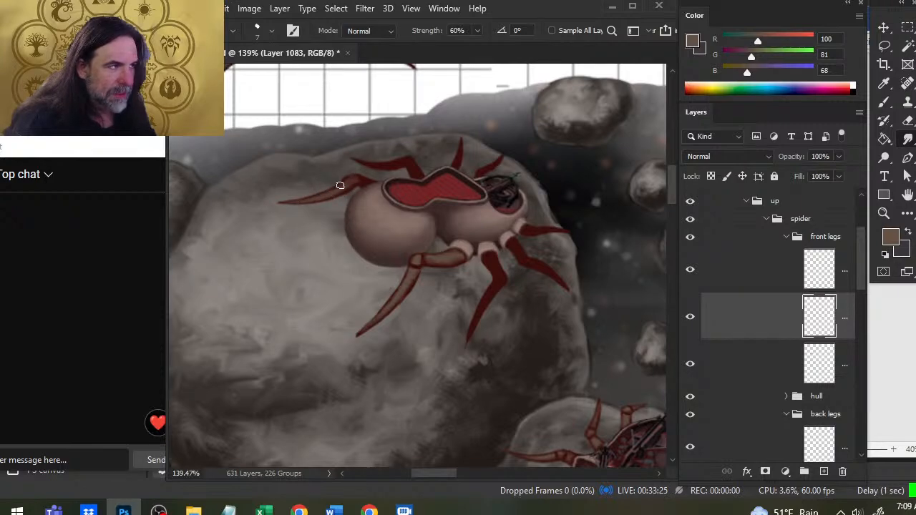
key("b")
key("r")
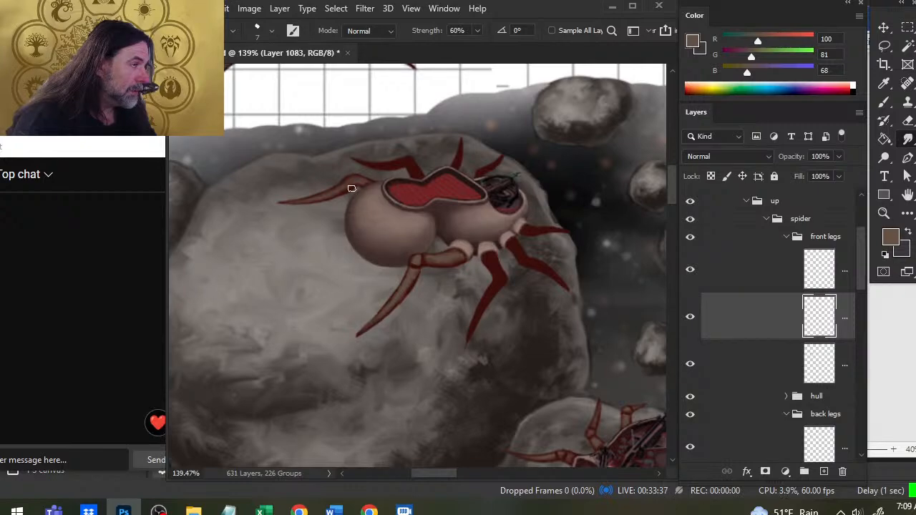
key("e")
left_click_drag(359, 184, 364, 179)
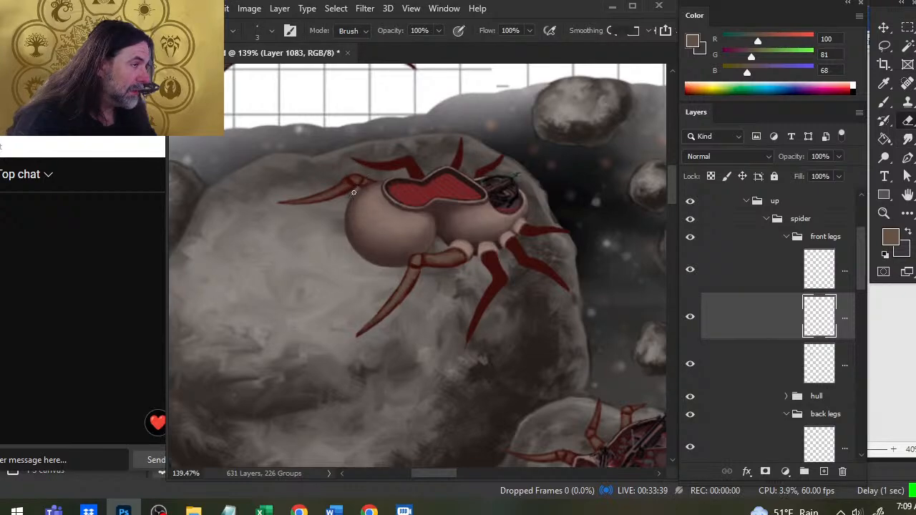
Paint a brown highlight along the upper spider's second far leg, smudge it smooth, and erase thin lines to define its knee joint.
key("b")
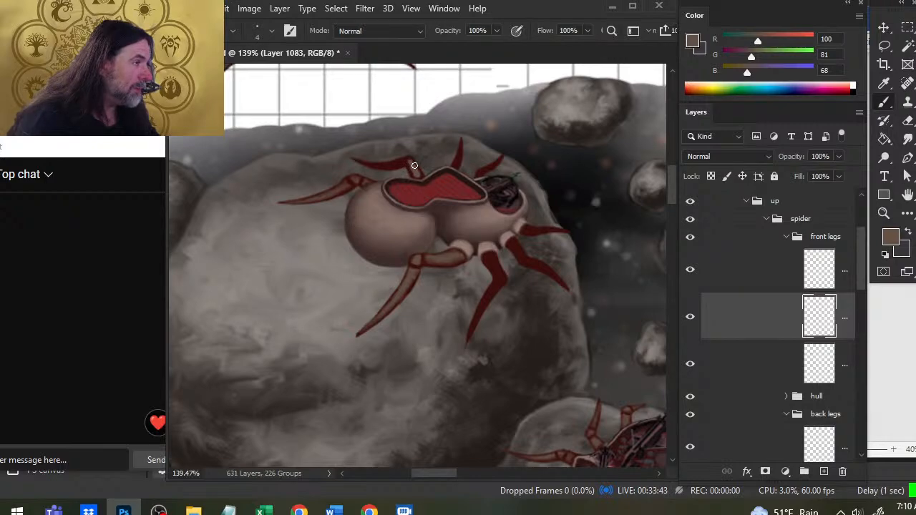
left_click_drag(415, 166, 368, 160)
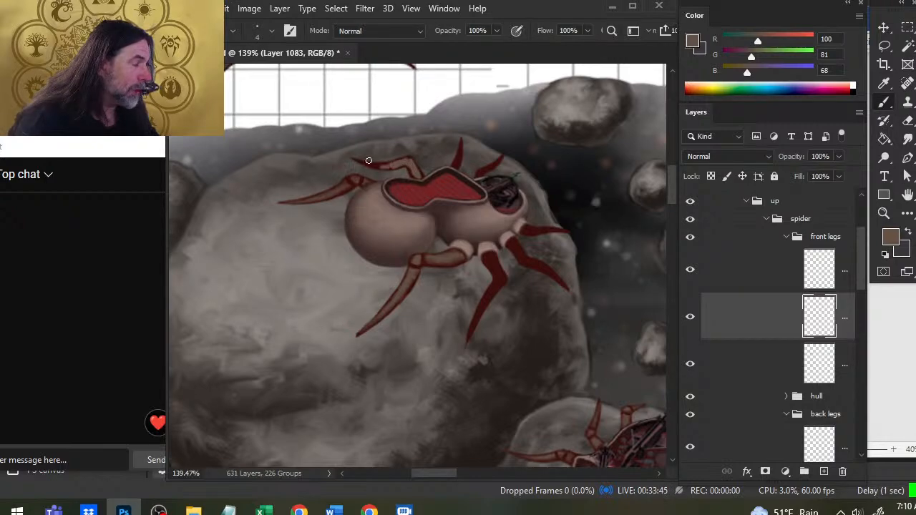
key("r")
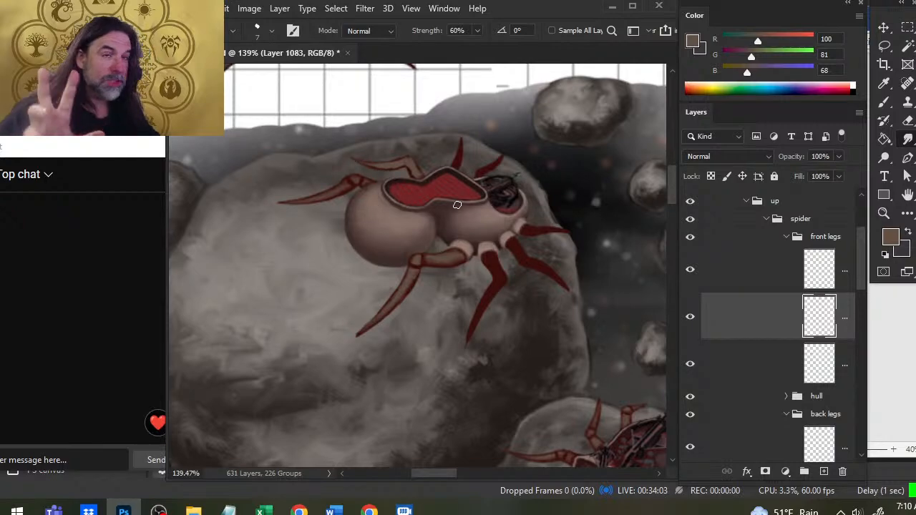
key("e")
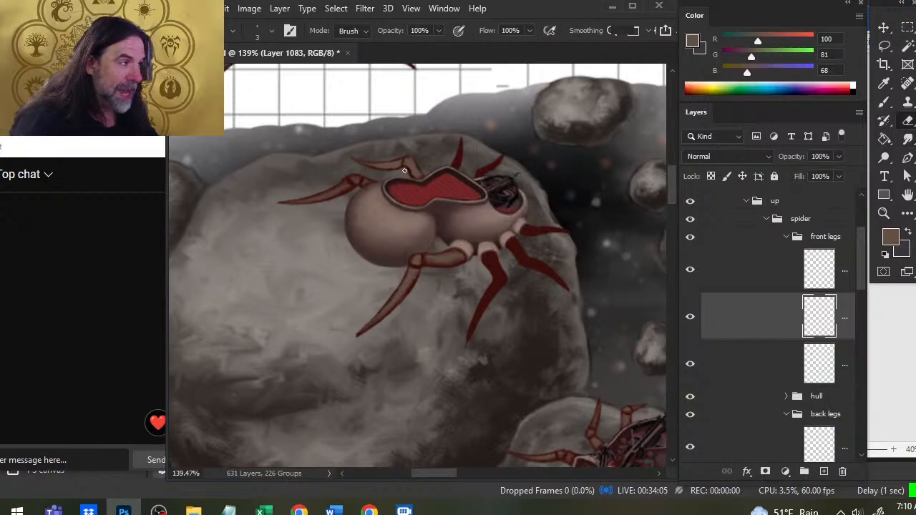
key("r")
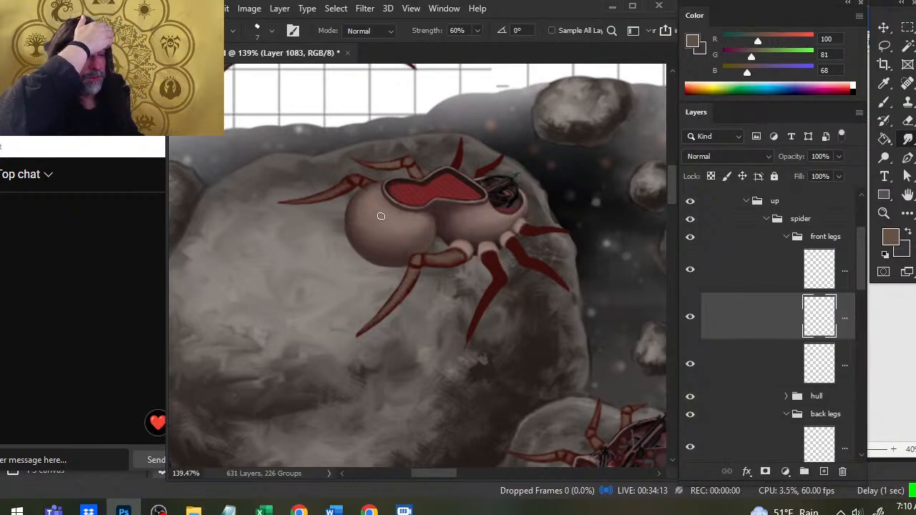
key("e")
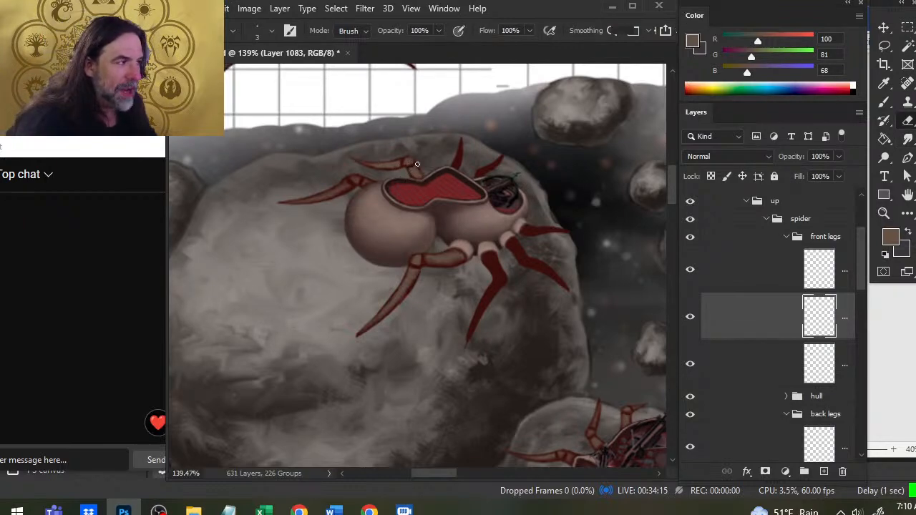
Paint a brown highlight along the upper spider's short third far leg and smudge it smooth.
key("b")
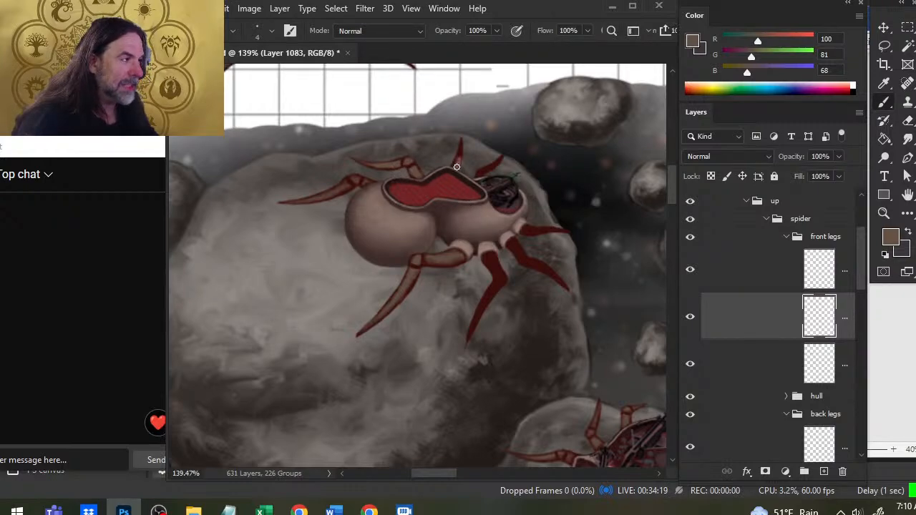
key("r")
key("b")
left_click_drag(458, 167, 457, 147)
key("r")
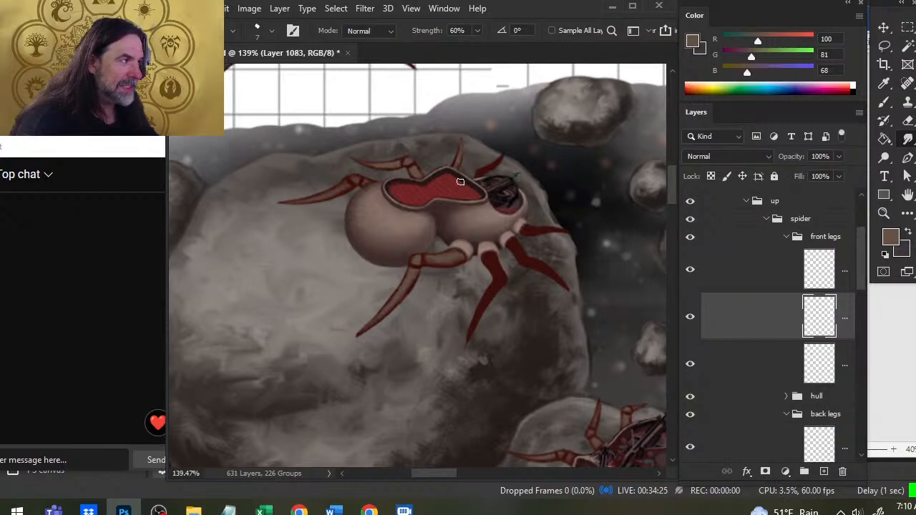
Highlight the upper spider's far front leg in brown, smudge it smooth, and touch it up with the Eraser.
key("b")
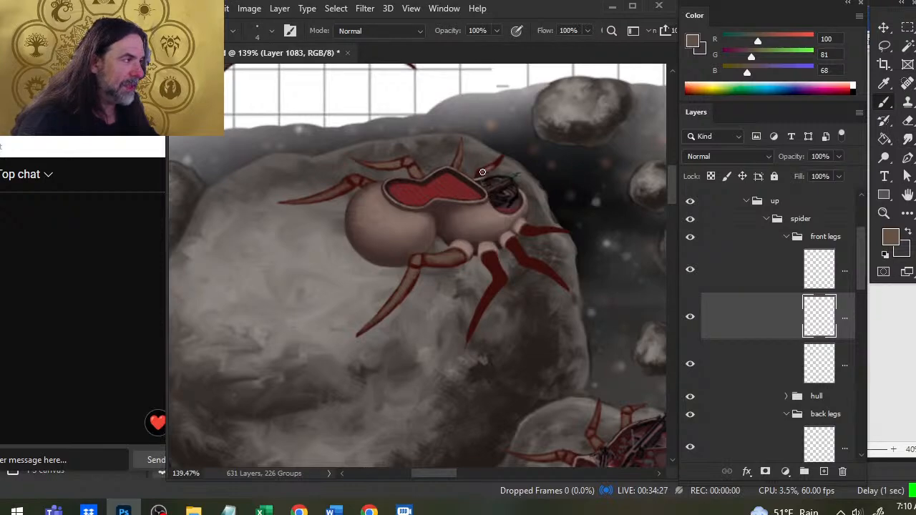
key("r")
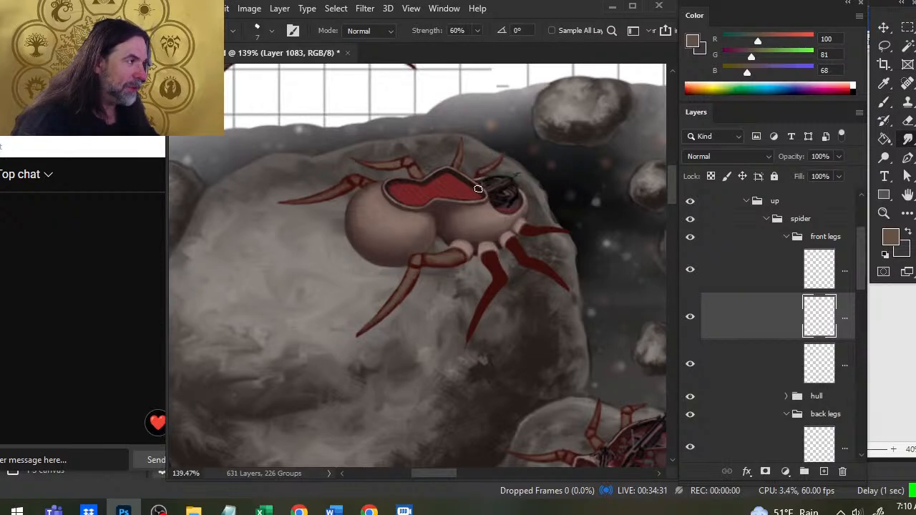
key("b")
key("r")
key("e")
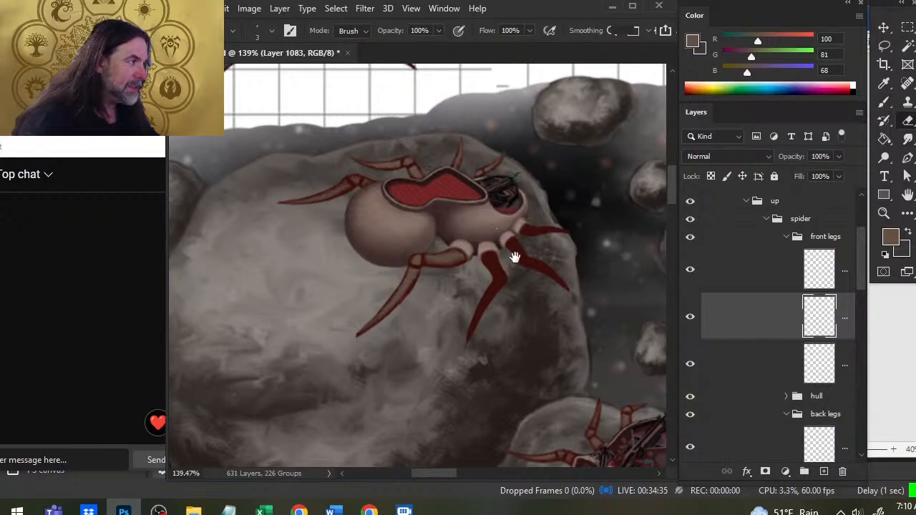
Highlight the upper spider's foremost near leg in brown, smudge it smooth, and erase thin lines at its joint.
left_click_drag(515, 257, 456, 218)
key("b")
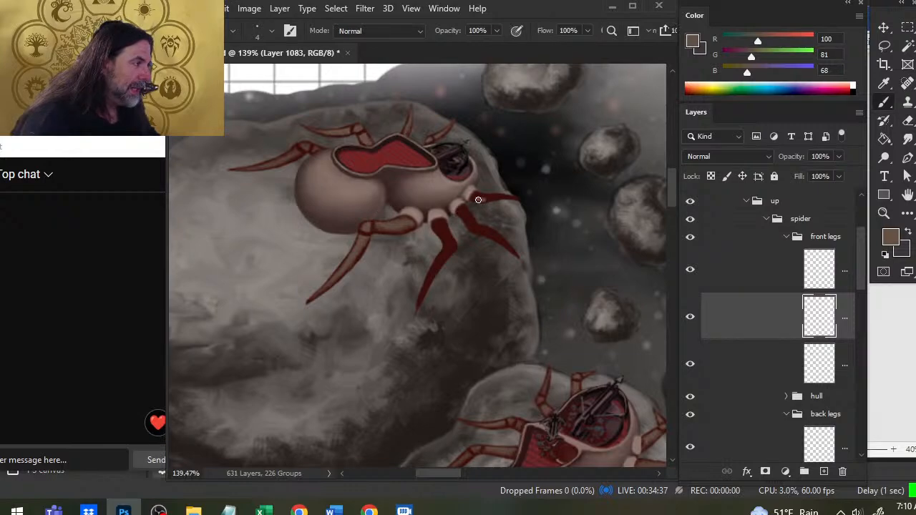
key("r")
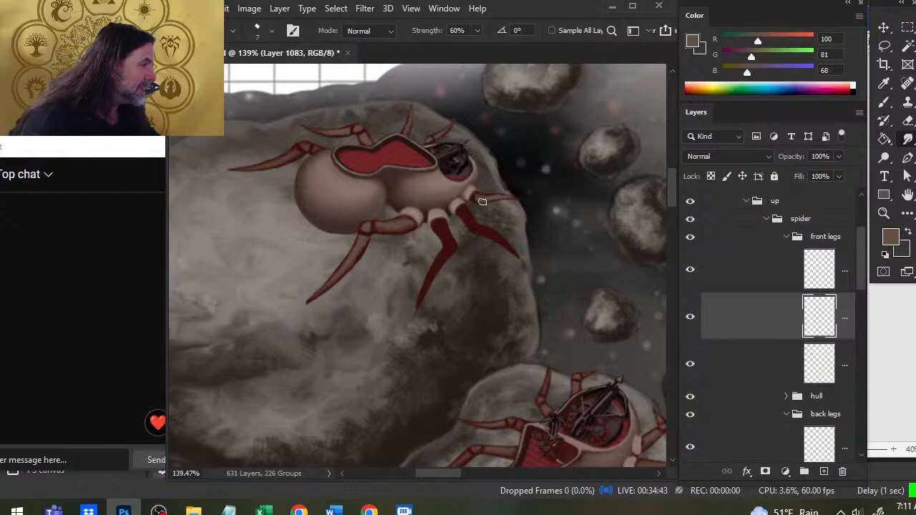
key("e")
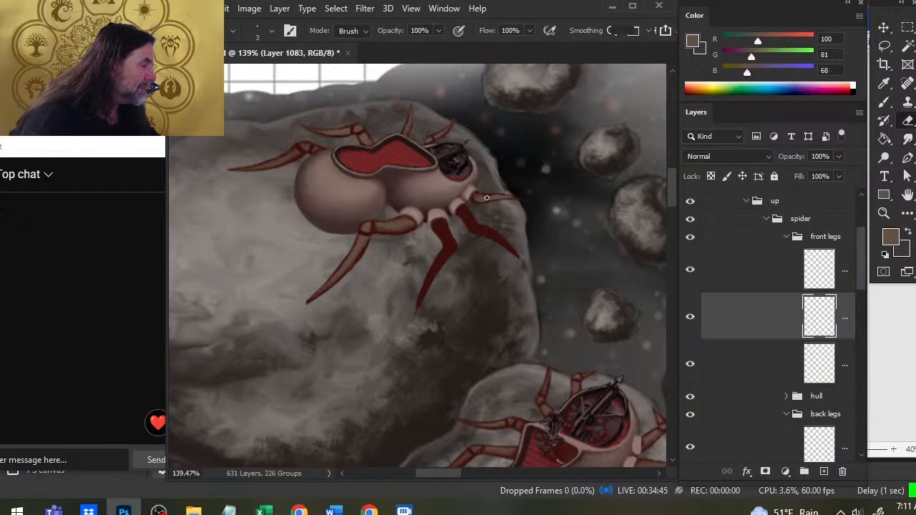
Paint a brown highlight on the second near leg from the front, smudge it, and erase thin lines at its knee.
key("b")
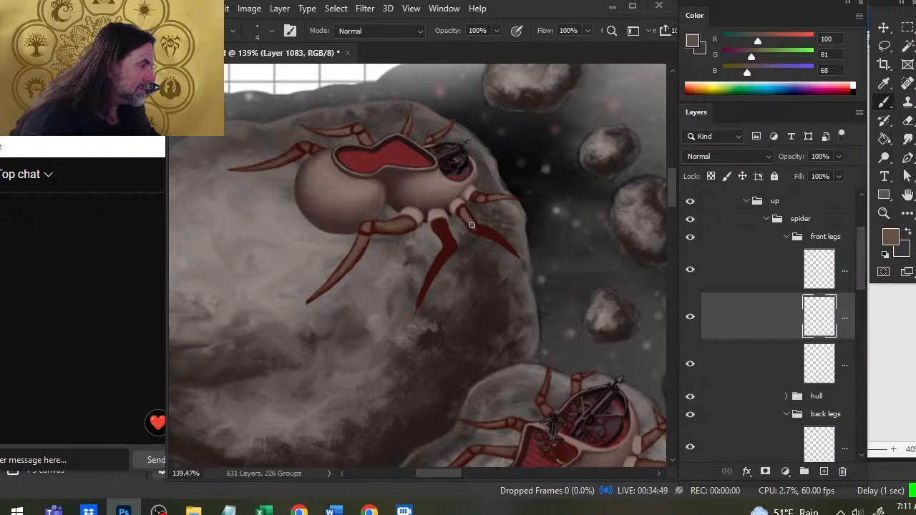
key("r")
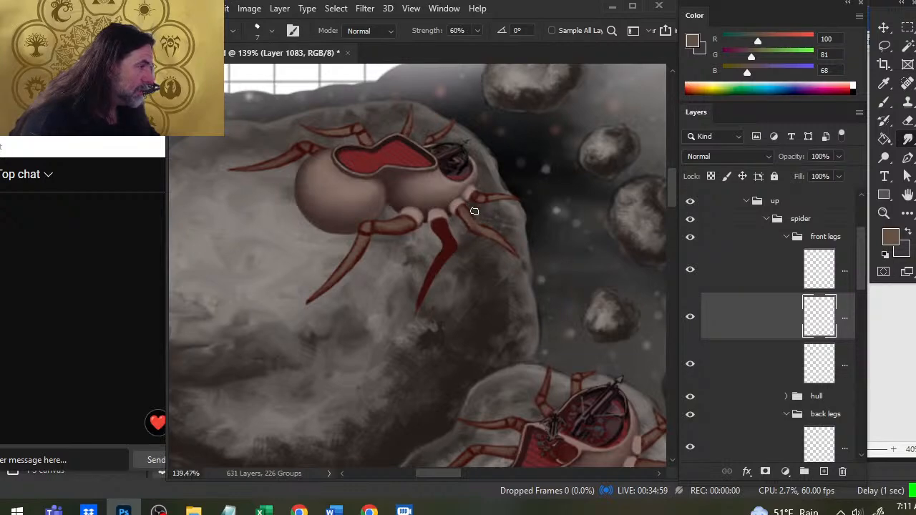
key("e")
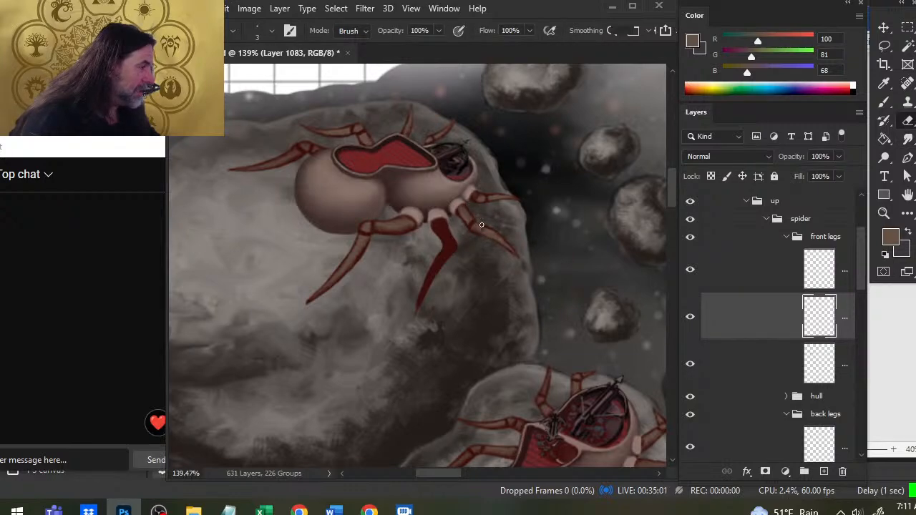
key("r")
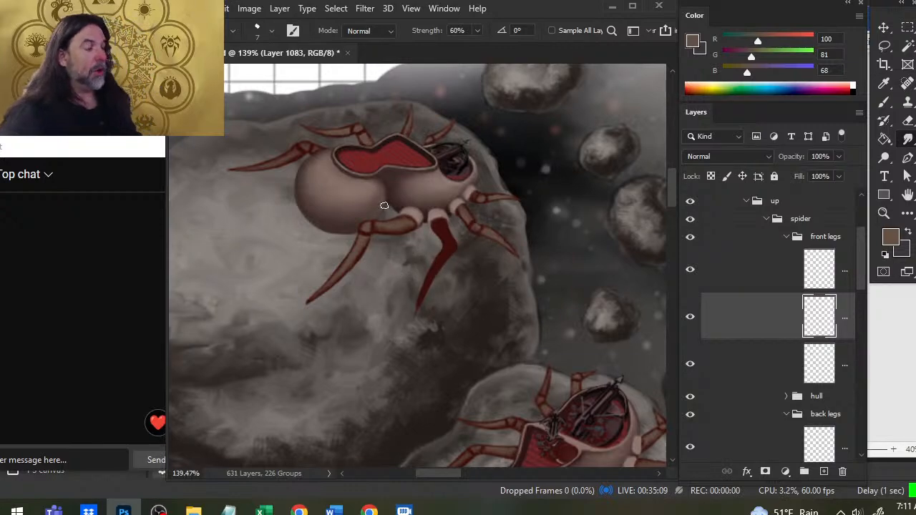
Highlight both segments of the third near leg from the front in brown, smudge them smooth, and erase thin lines at the knee.
key("b")
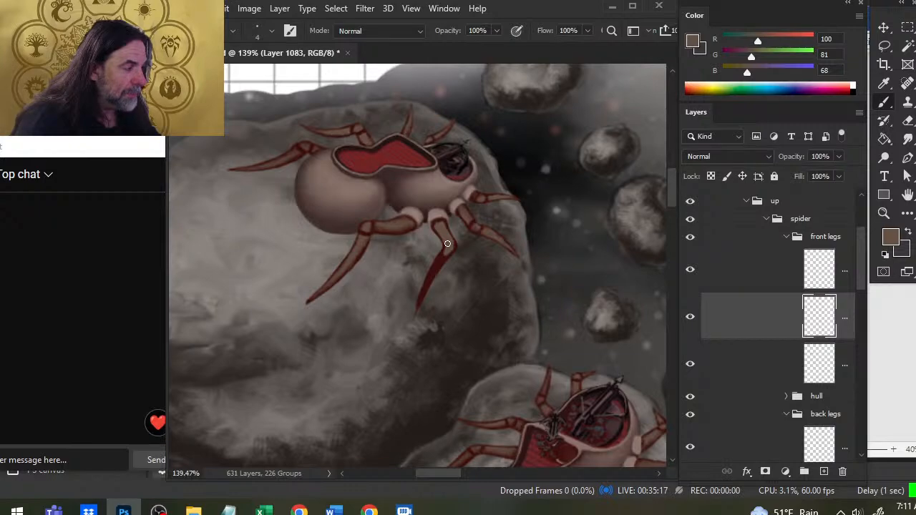
key("r")
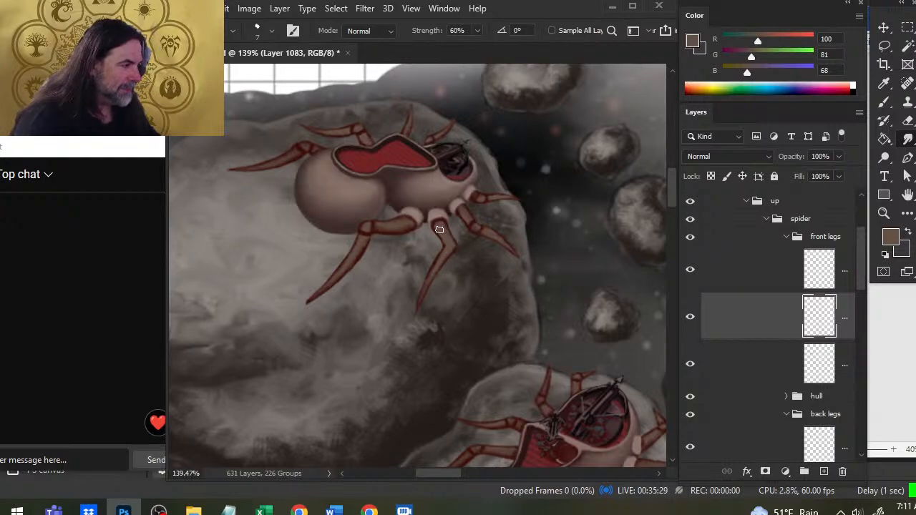
key("e")
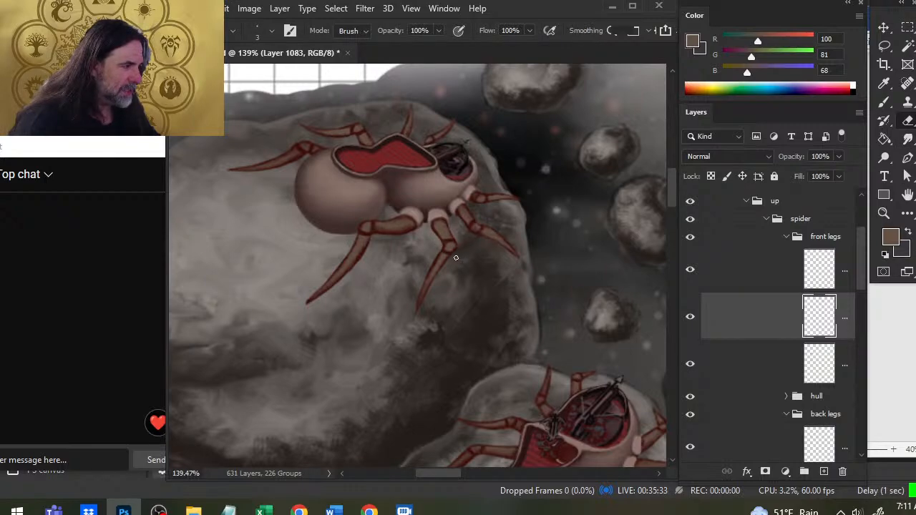
key("r")
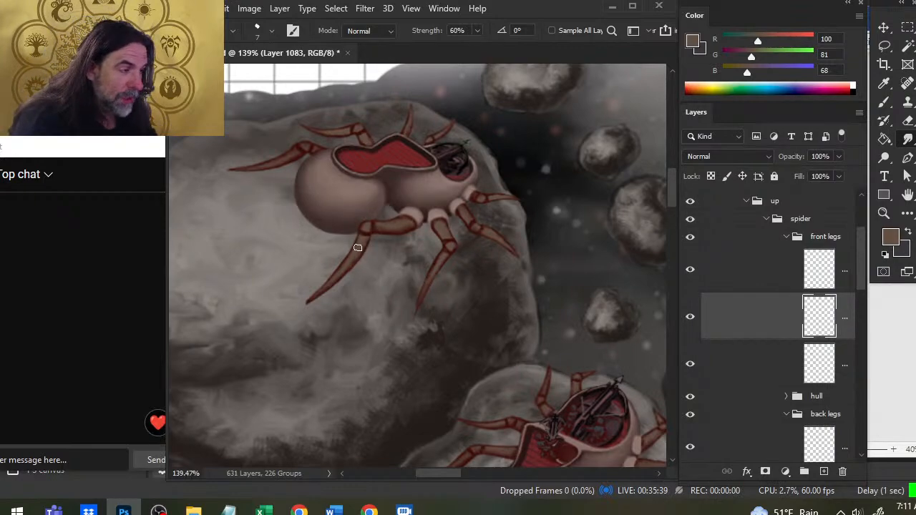
key("e")
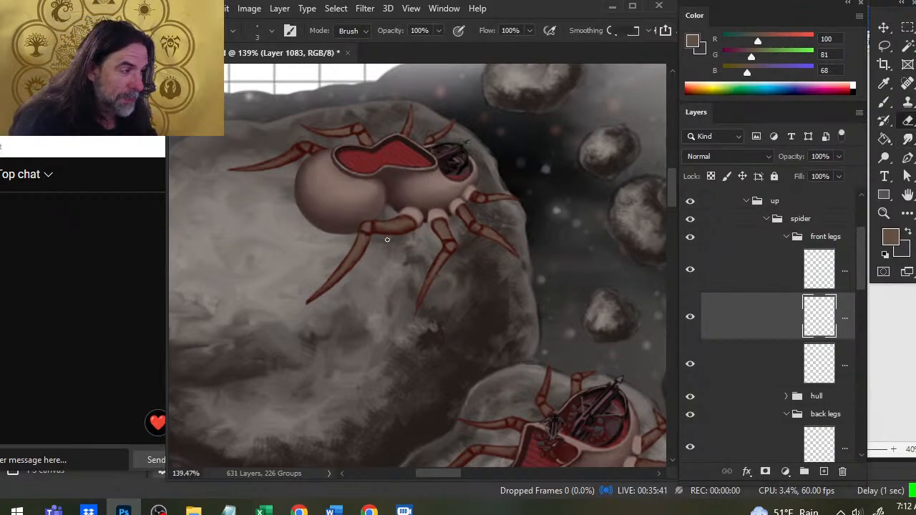
key("r")
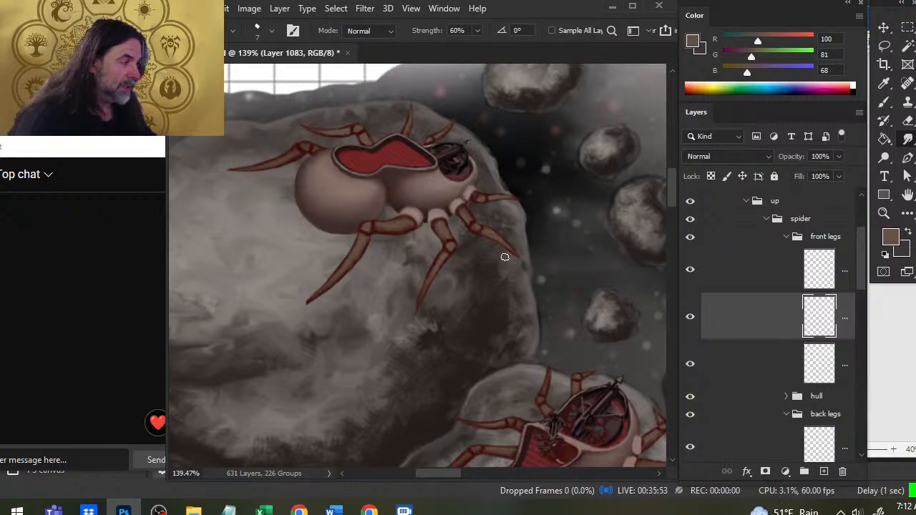
Check the shaded legs against the whole asteroid scene and save the document.
key("z")
left_click_drag(512, 255, 455, 253)
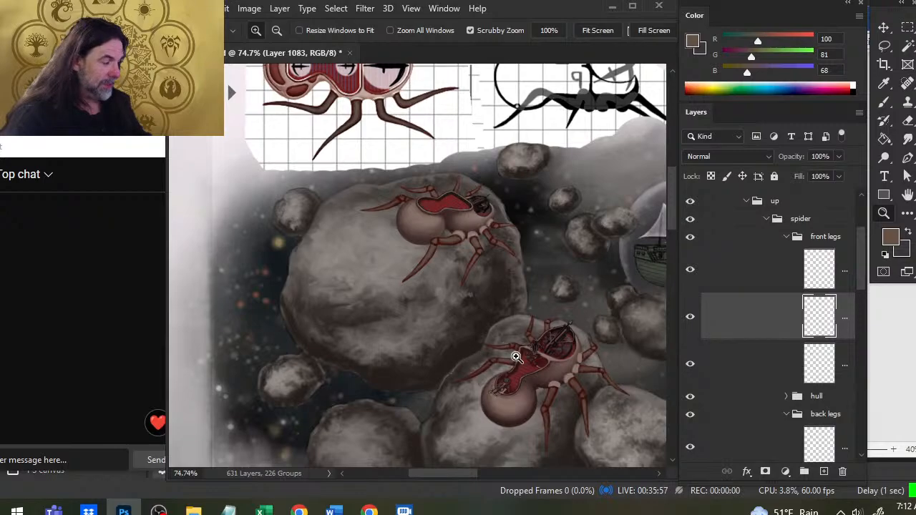
left_click_drag(569, 394, 473, 335)
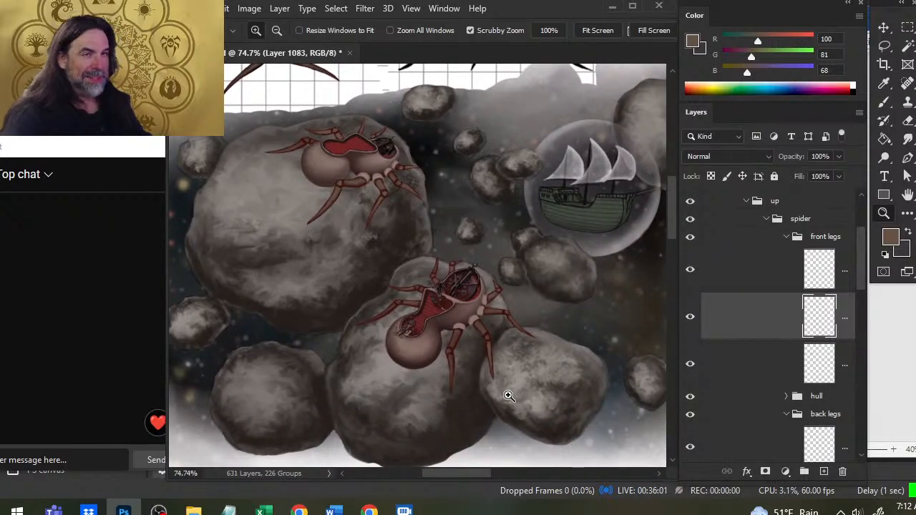
key("ctrl+s")
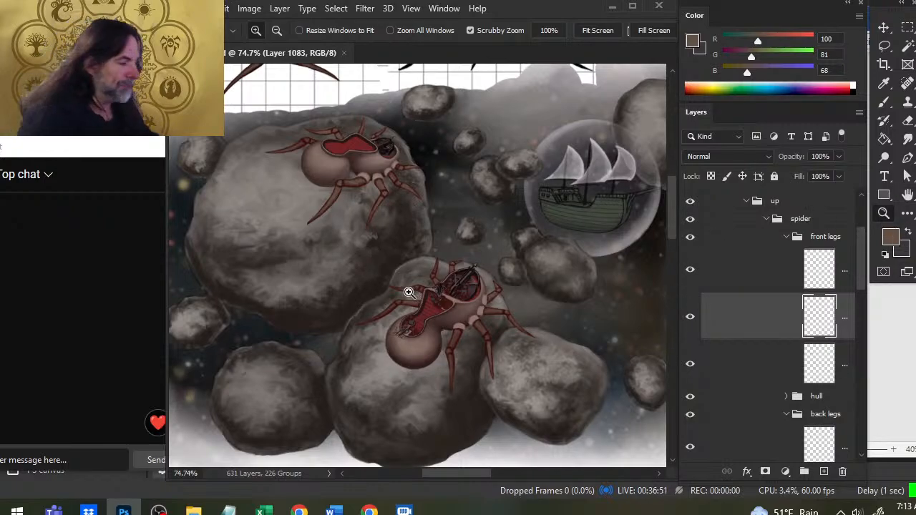
Collapse the lower spider's weapons group and add a new layer directly above the body group inside the down group.
left_click_drag(422, 336, 572, 339)
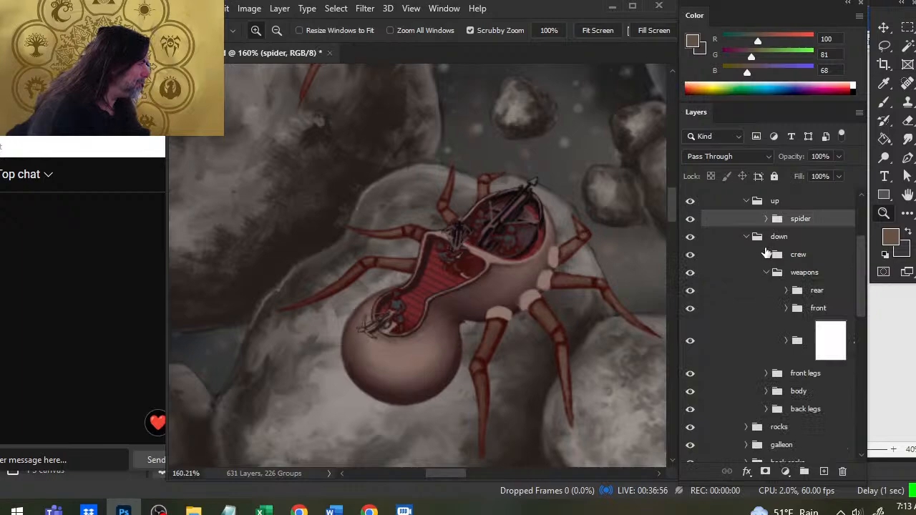
left_click(691, 274)
left_click(691, 274)
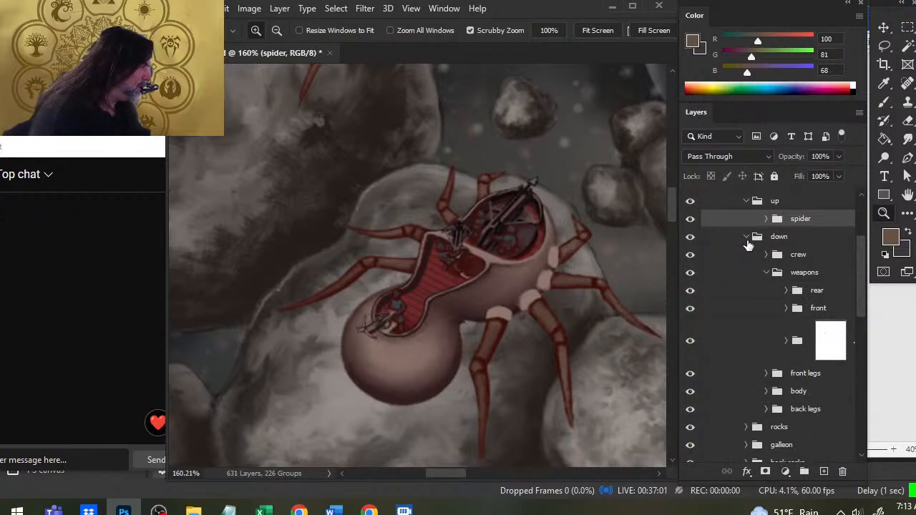
left_click(766, 273)
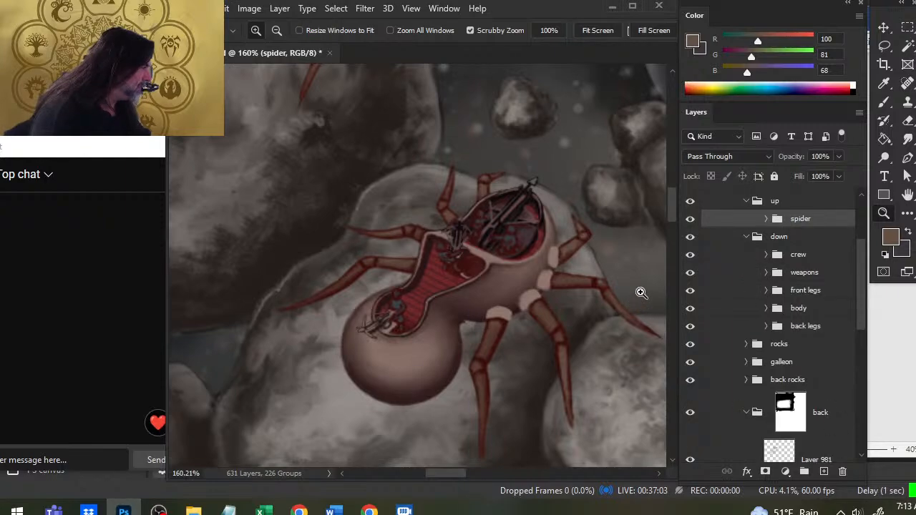
left_click(746, 315)
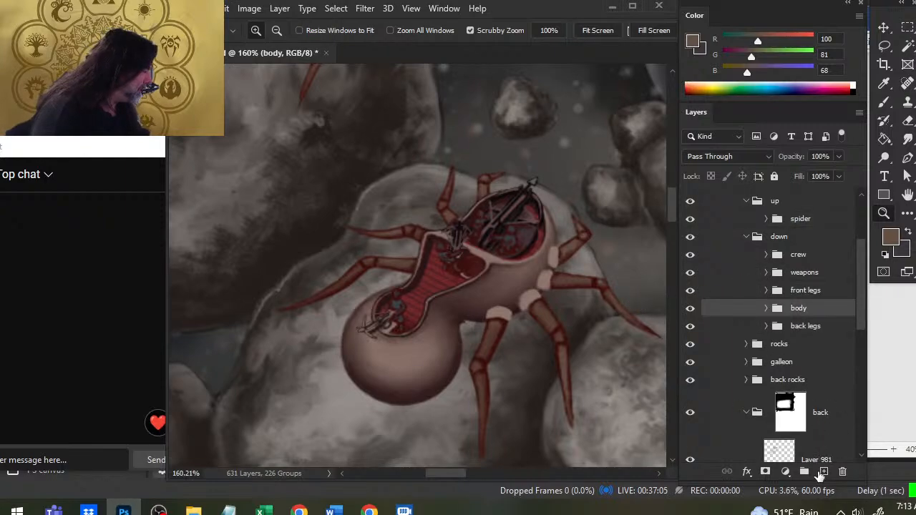
left_click(822, 472)
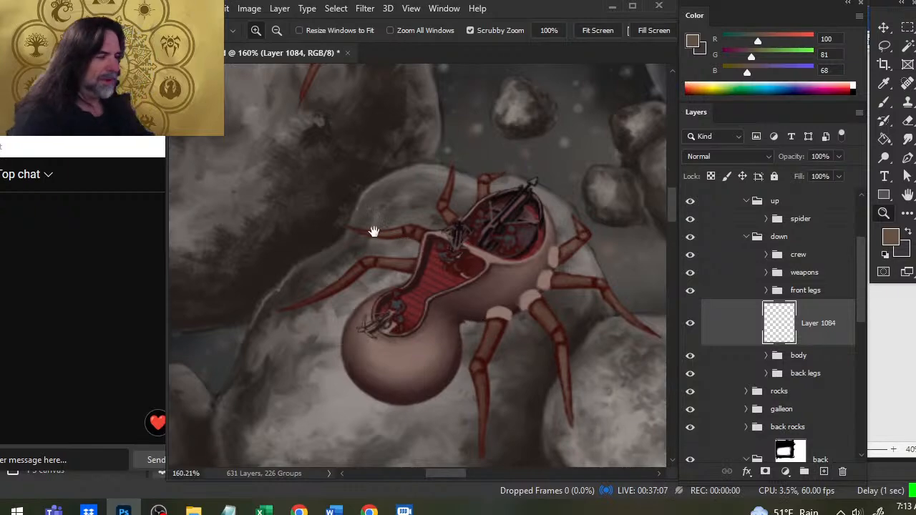
Sample the dark red (R 69, G 21, B 18) from the top-view reference spider as the brush color for the lower spider's abdomen.
left_click_drag(375, 231, 529, 370)
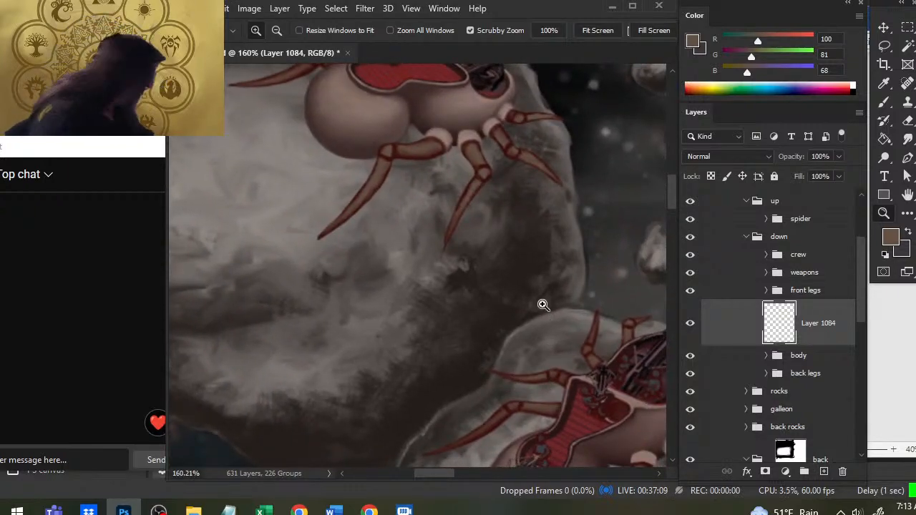
left_click_drag(542, 305, 430, 257)
left_click_drag(400, 159, 504, 334)
left_click_drag(381, 184, 431, 224)
key("b")
left_click_drag(355, 223, 408, 150)
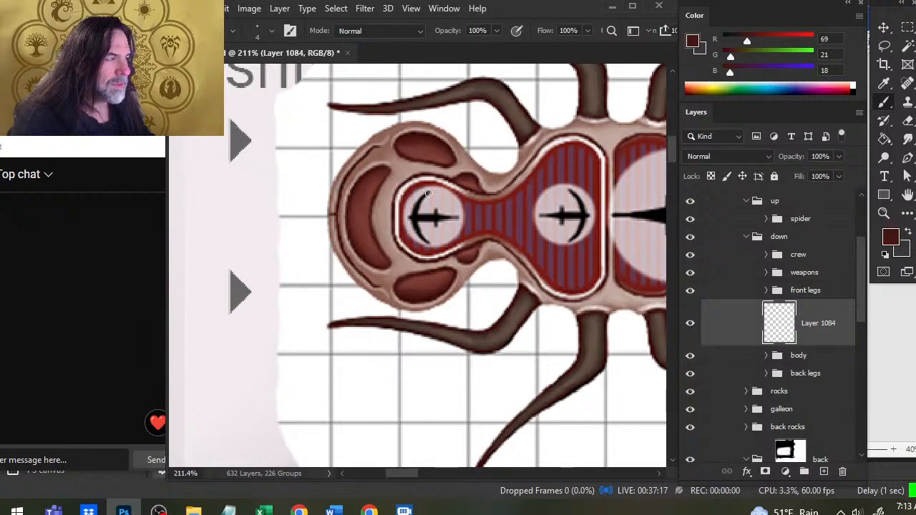
key("z")
left_click_drag(535, 285, 443, 292)
left_click_drag(552, 373, 356, 172)
left_click_drag(442, 267, 508, 333)
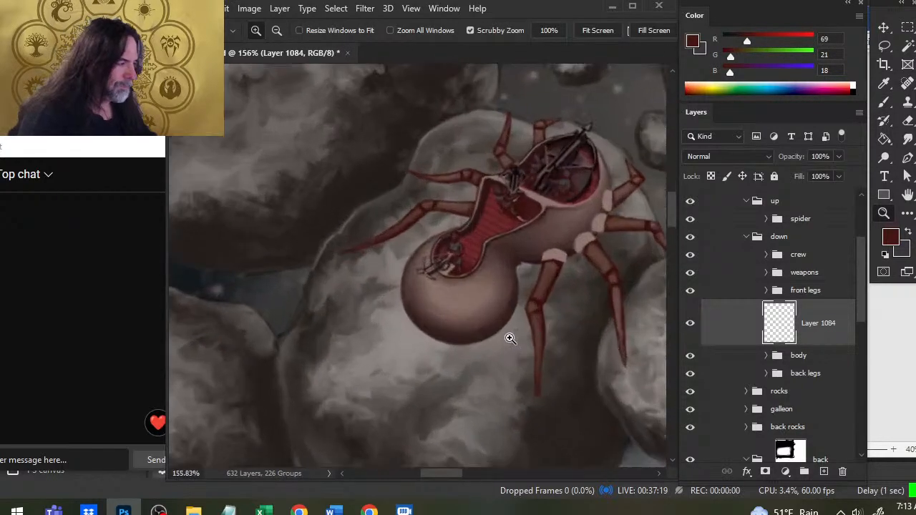
Outline and fill a dark red oval marking on the near side of the lower spider's abdomen, beside the deck opening.
key("b")
mouse_move(490, 267)
left_mouse_down()
mouse_move(473, 283)
mouse_move(491, 264)
left_mouse_up()
key("z")
left_click(454, 260, "alt")
mouse_move(407, 223)
left_mouse_down()
mouse_move(518, 351)
mouse_move(564, 425)
mouse_move(409, 259)
left_mouse_up()
key("b")
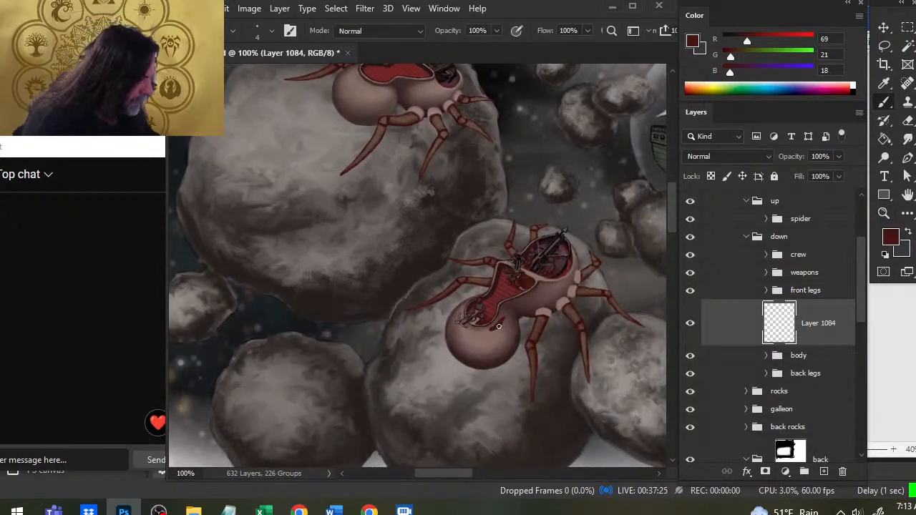
mouse_move(499, 327)
left_mouse_down()
mouse_move(504, 344)
mouse_move(512, 331)
mouse_move(511, 318)
mouse_move(504, 323)
left_mouse_up()
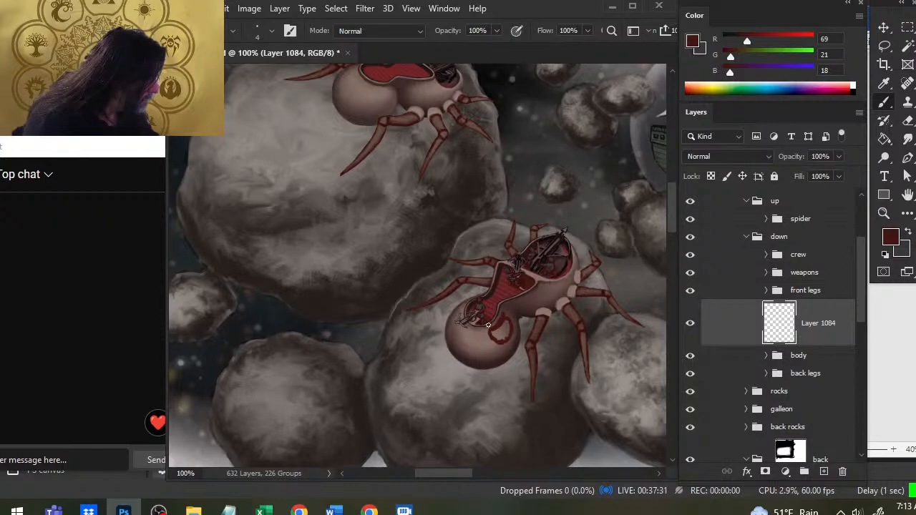
key("e")
key("b")
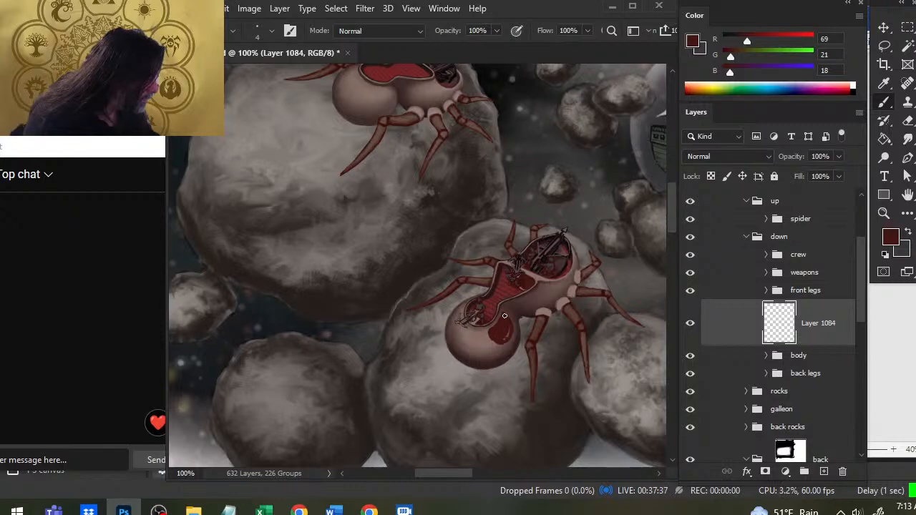
Paint a small dark red marking with a 3-pixel brush on the abdomen's far edge, next to the rear weapon.
key("bracketleft")
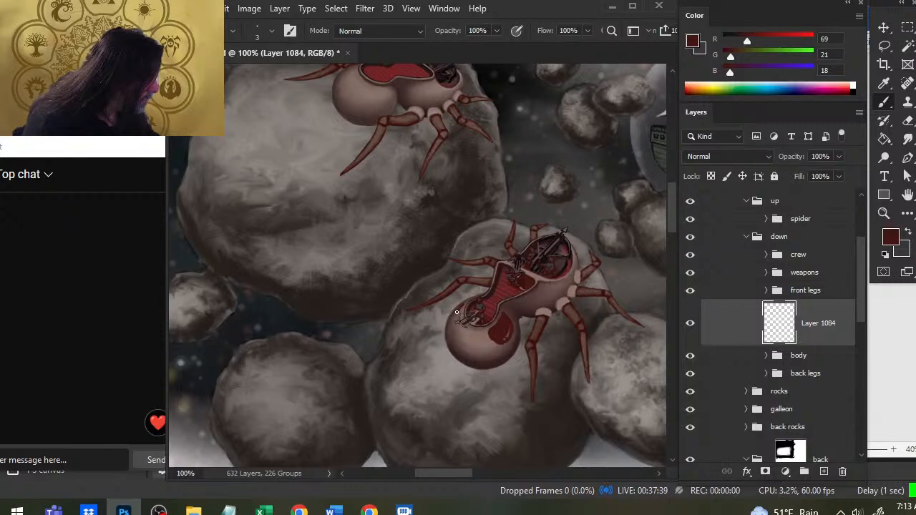
key("r")
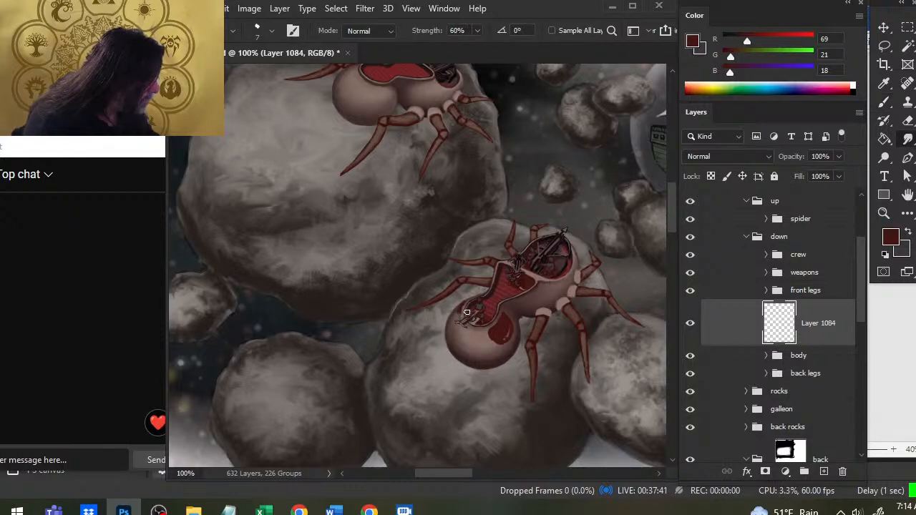
key("b")
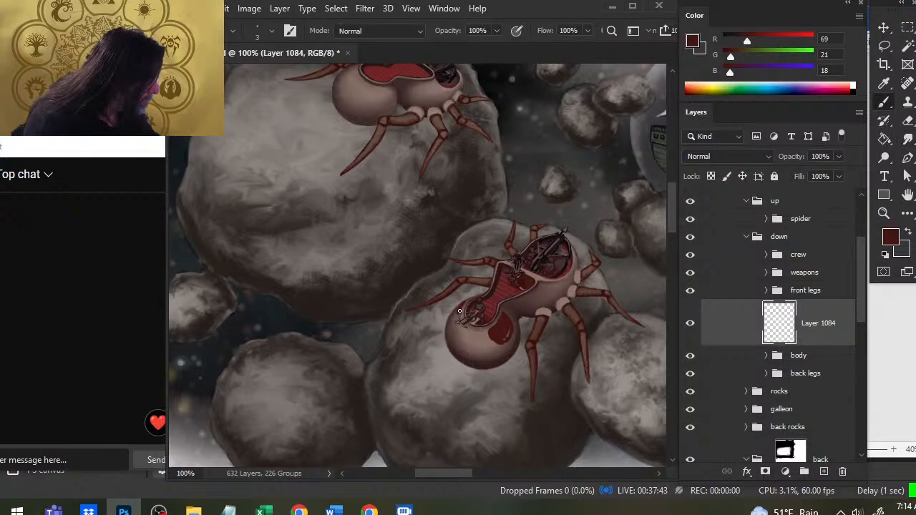
left_click_drag(462, 324, 470, 302)
key("e")
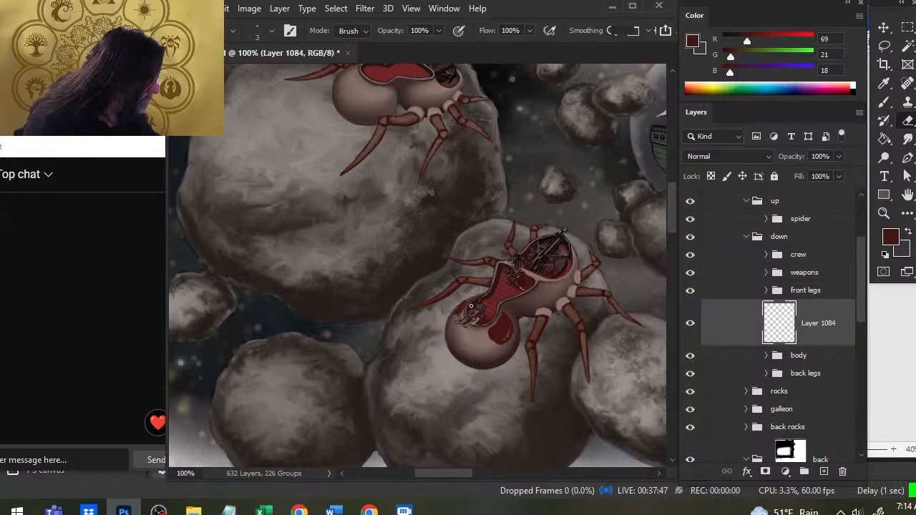
Refine the outline of the far-side abdomen marking up close, alternately filling gaps in dark red and erasing spill past the body edge.
key("z")
left_click_drag(469, 309, 522, 329)
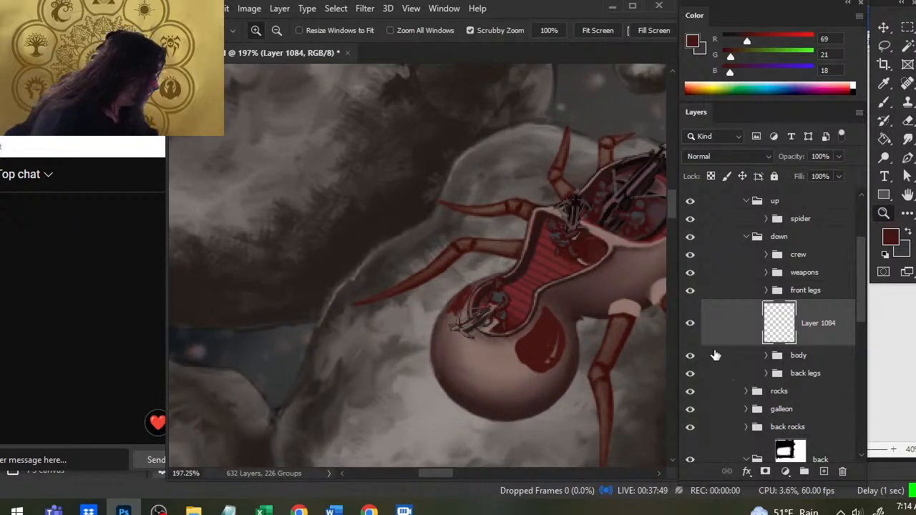
key("b")
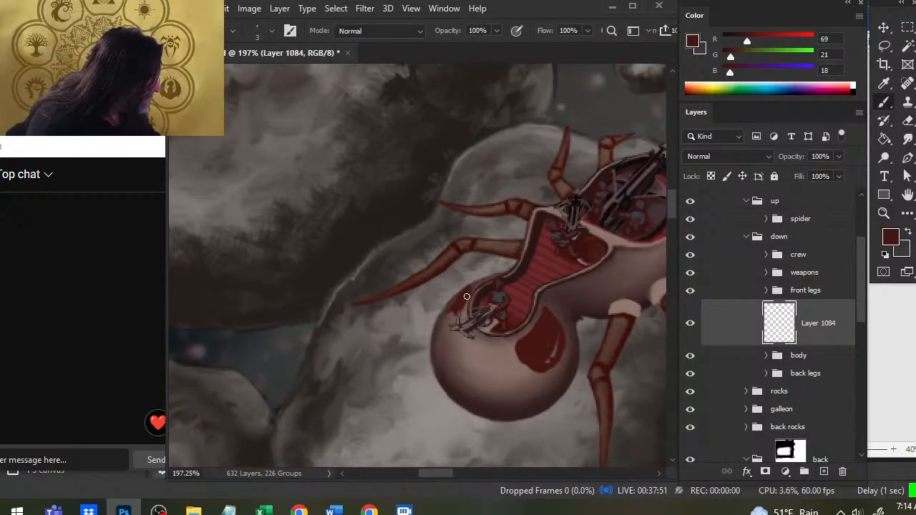
key("e")
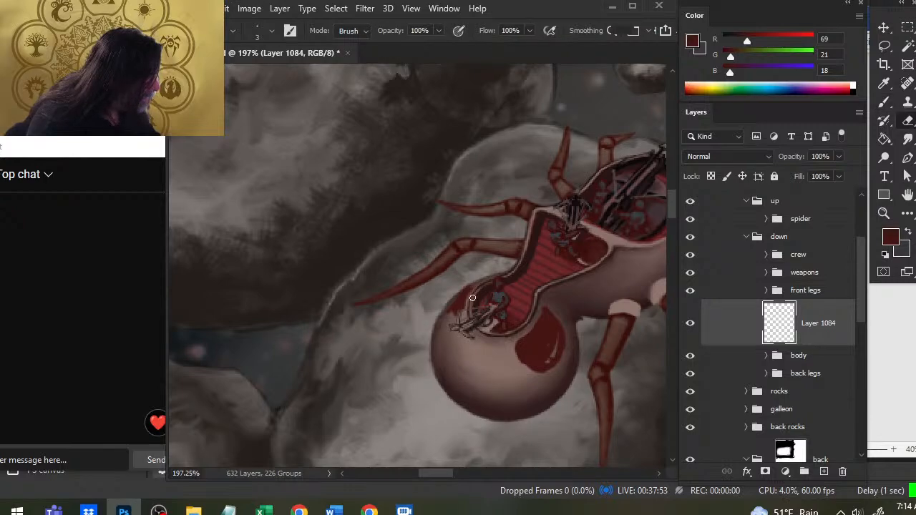
key("b")
key("e")
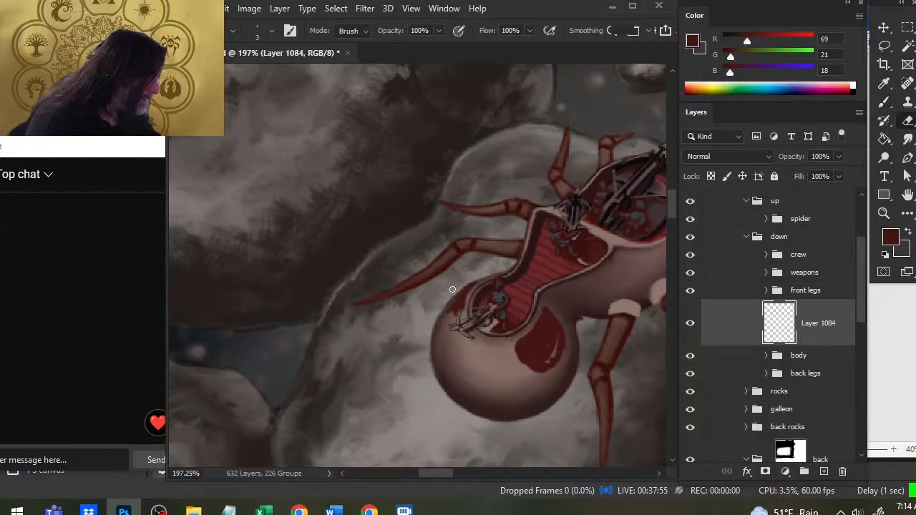
key("b")
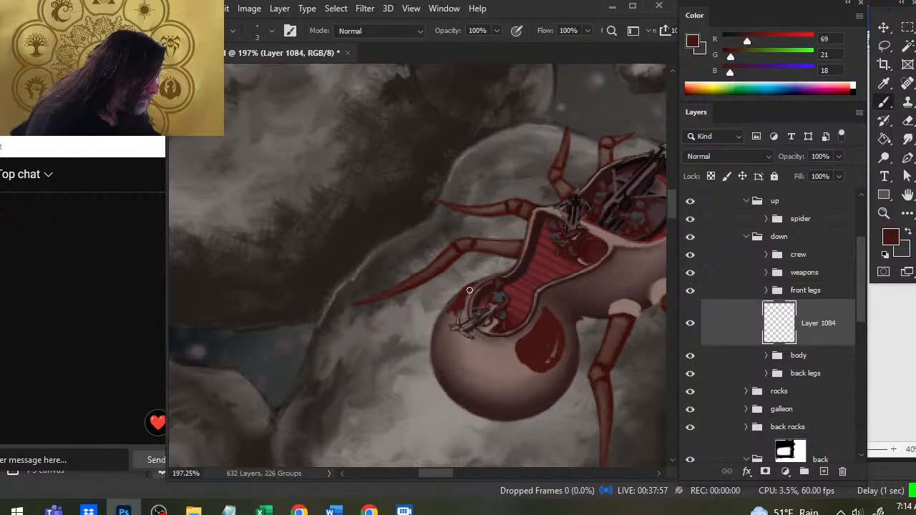
key("e")
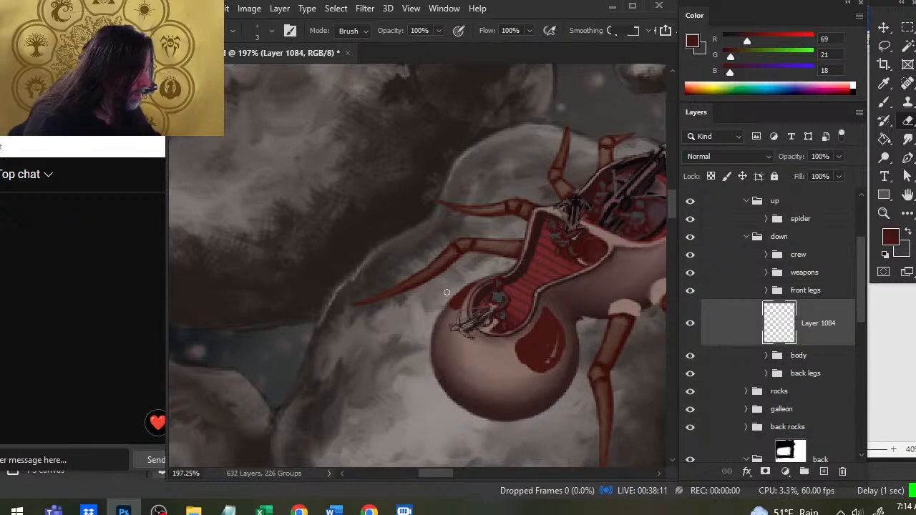
key("b")
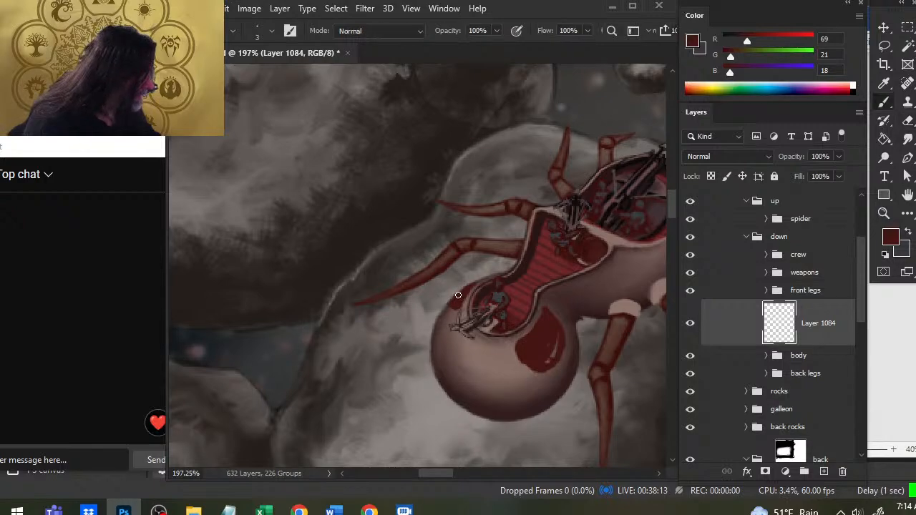
key("e")
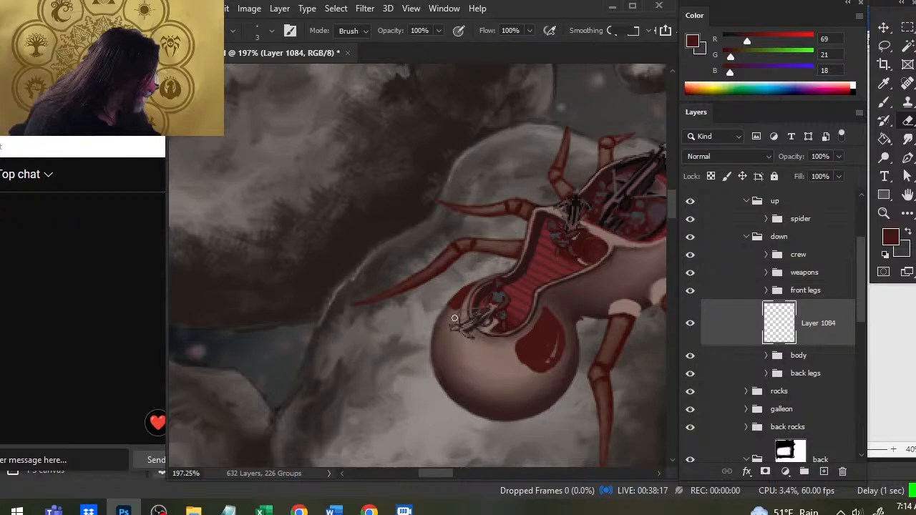
Check the abdomen markings against the surrounding scene and touch up the far-side marking with a 2-pixel brush.
key("z")
left_click_drag(521, 286, 451, 273)
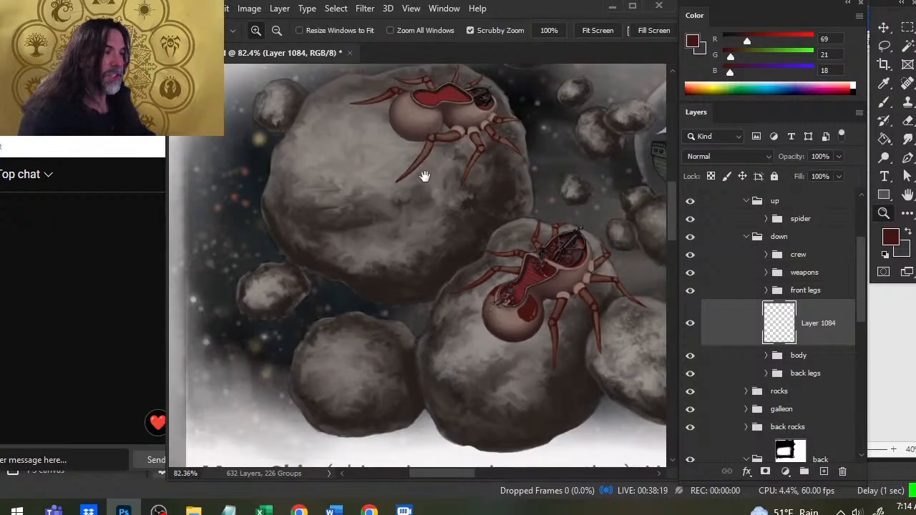
mouse_move(425, 178)
left_mouse_down()
mouse_move(543, 430)
mouse_move(398, 236)
mouse_move(537, 326)
left_mouse_up()
key("e")
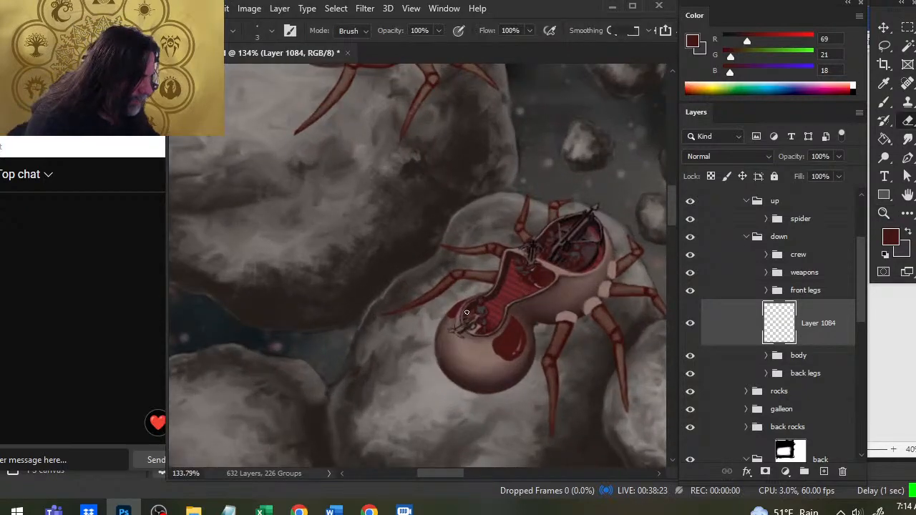
key("b")
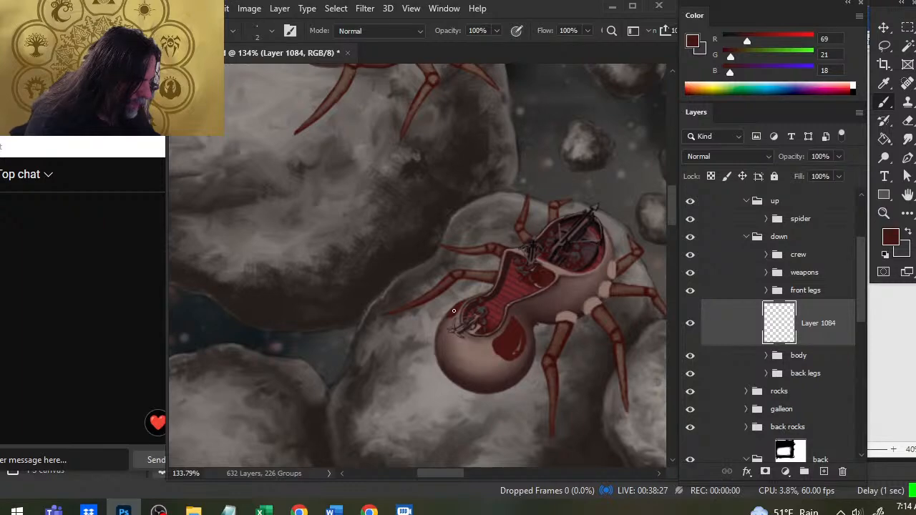
Reshape the near-side abdomen marking, filling its pale gap with dark red and erasing along its lower edge.
key("e")
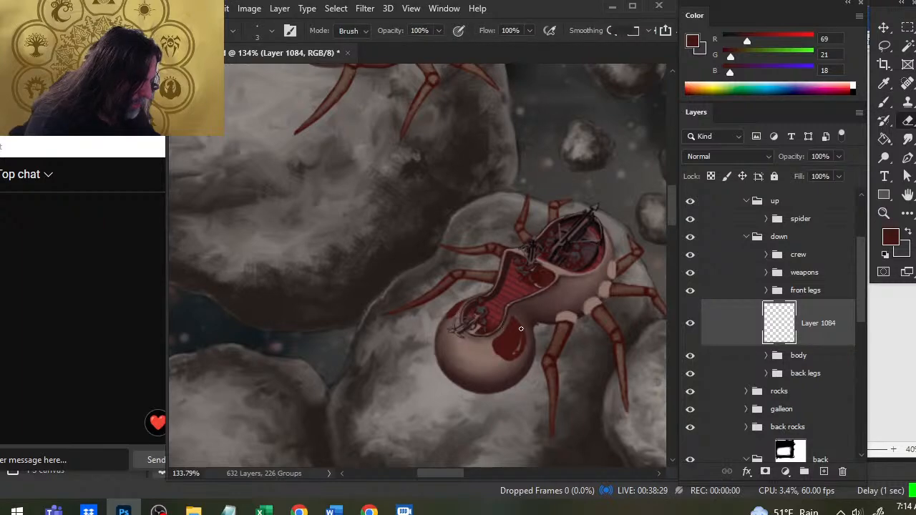
key("b")
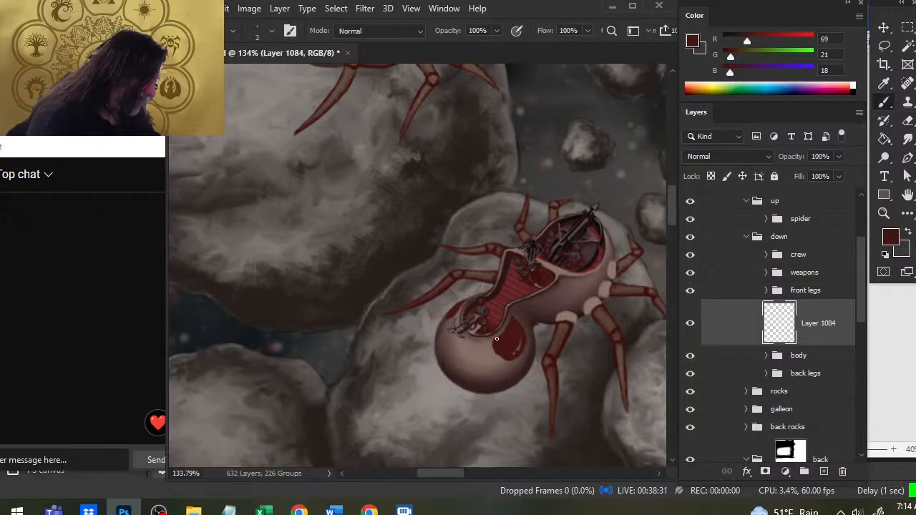
key("e")
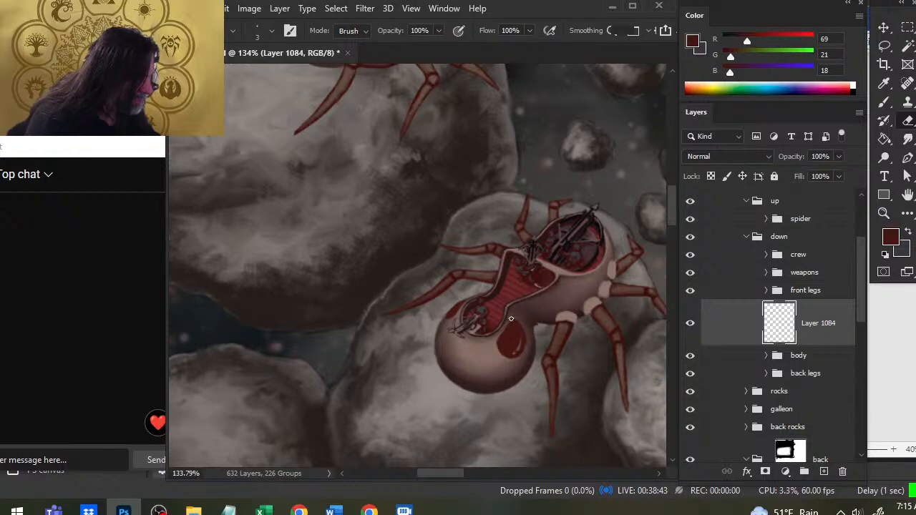
key("b")
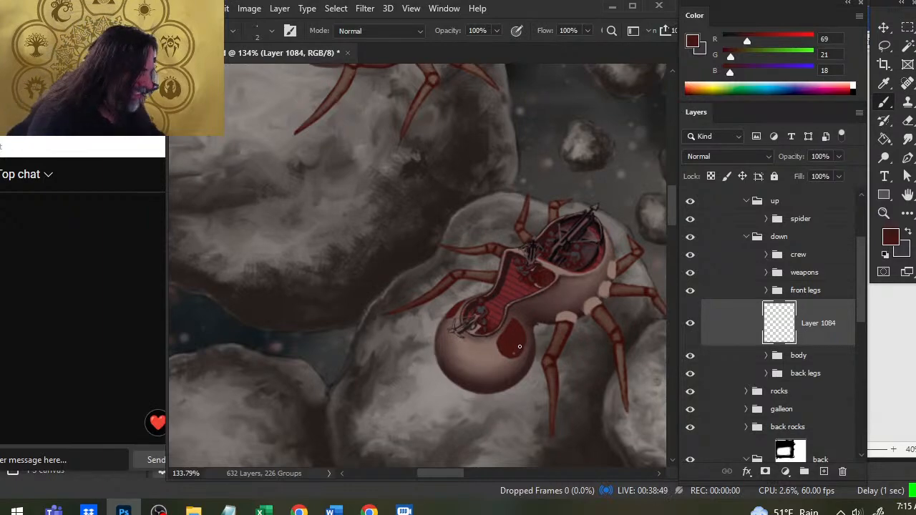
key("e")
left_click_drag(511, 347, 500, 355)
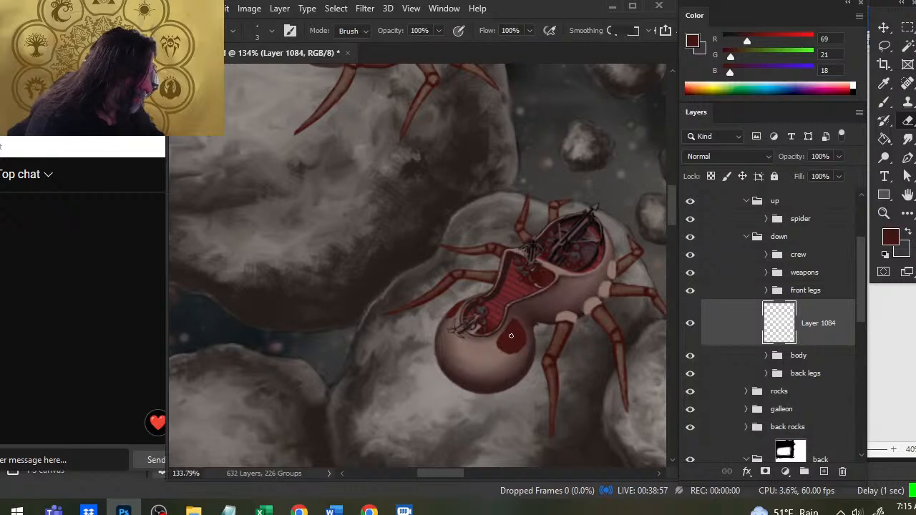
Extend the near-side marking toward the deck rim in dark red and erase its uneven edges into a rounded outline.
key("b")
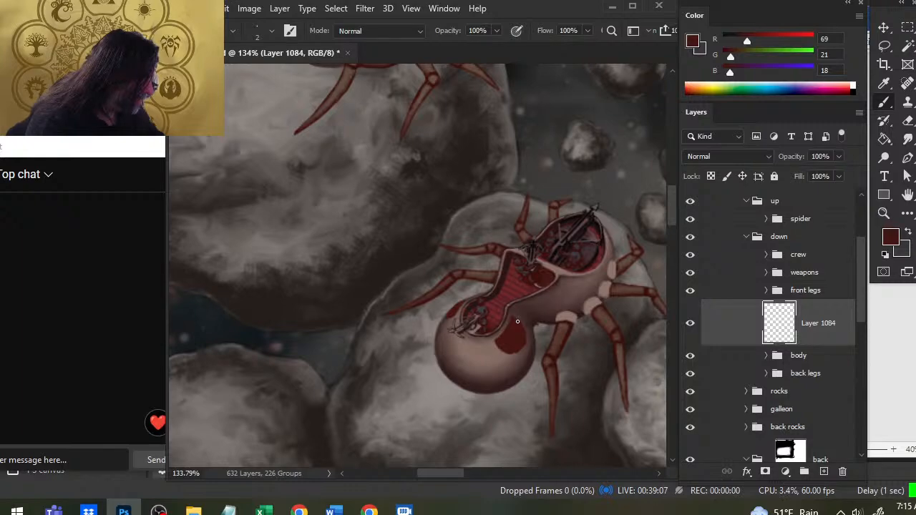
key("e")
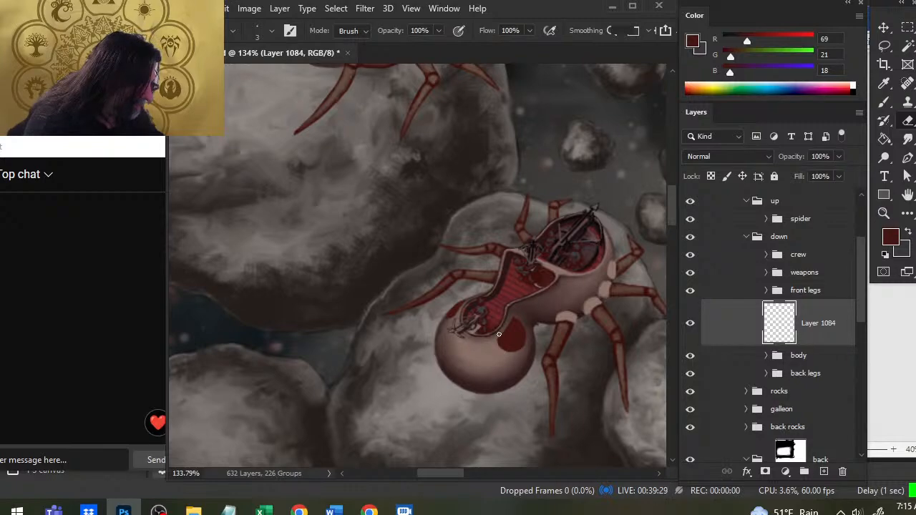
key("b")
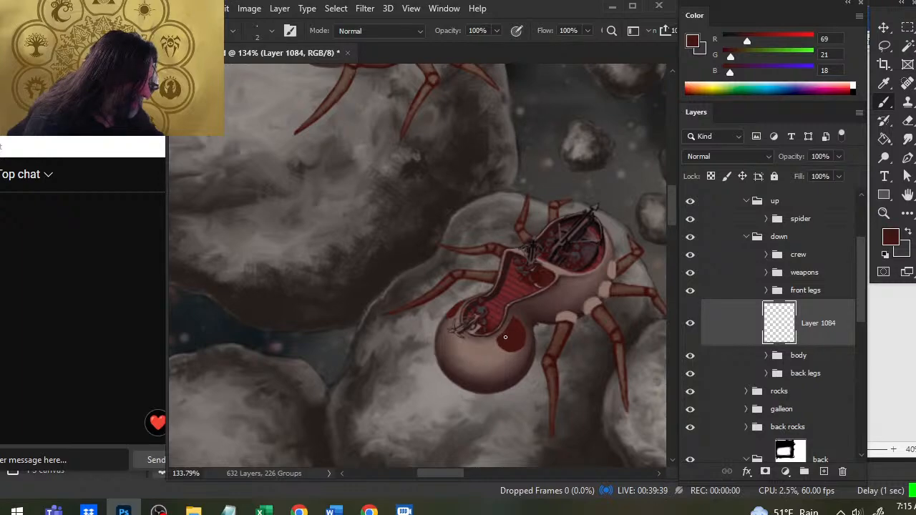
key("e")
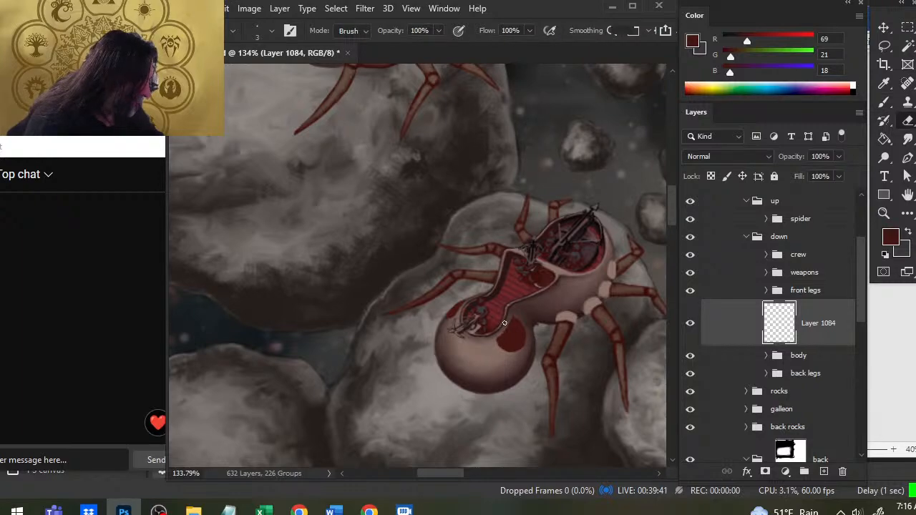
key("b")
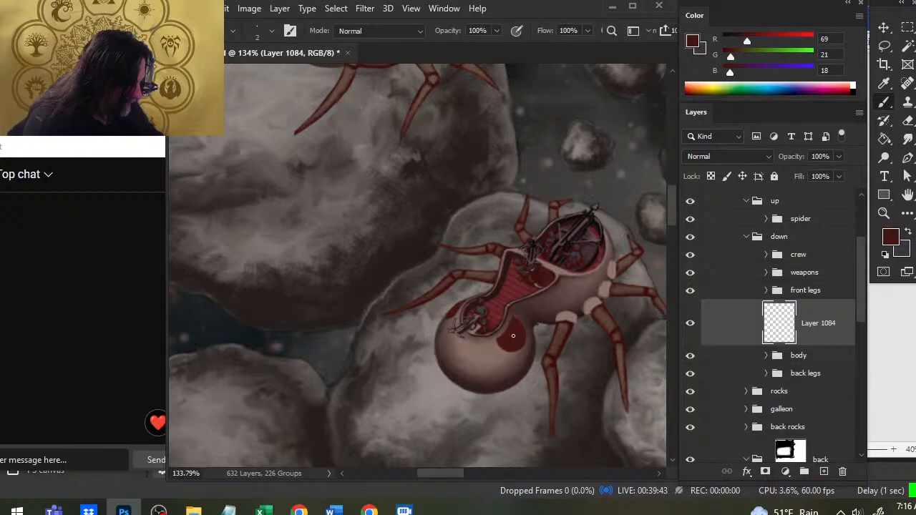
key("e")
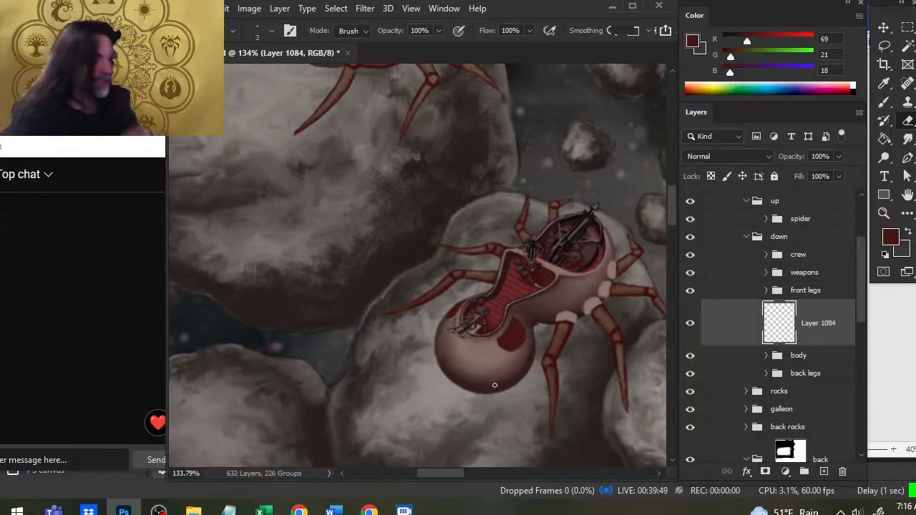
Outline a new marking on the abdomen below the rear deck rim and fill it with dark red.
mouse_move(494, 385)
left_mouse_down()
mouse_move(533, 466)
mouse_move(565, 505)
mouse_move(415, 125)
mouse_move(339, 155)
mouse_move(329, 133)
left_mouse_up()
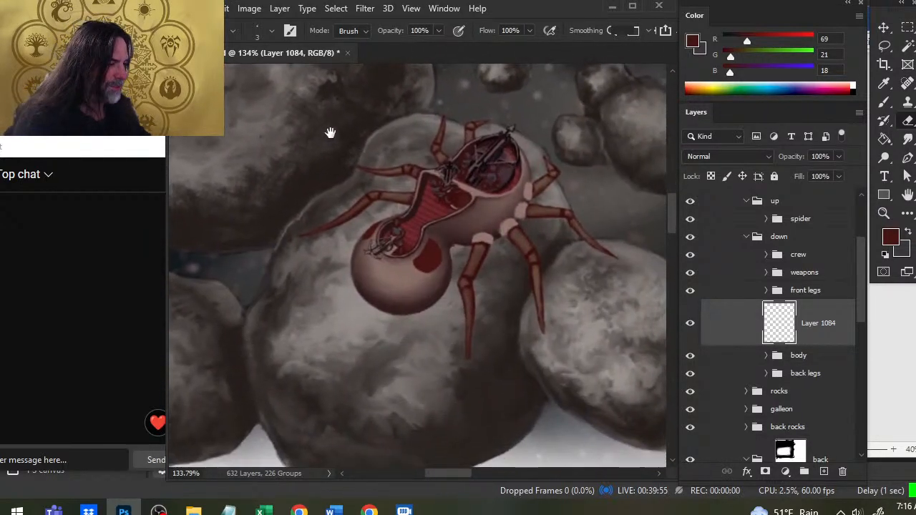
key("z")
left_click_drag(379, 291, 415, 287)
key("b")
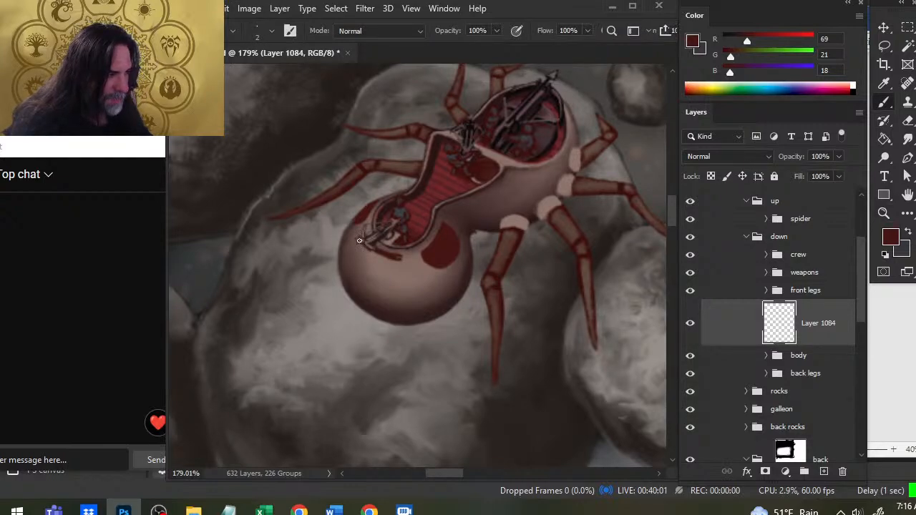
mouse_move(359, 240)
left_mouse_down()
mouse_move(358, 257)
mouse_move(381, 265)
mouse_move(359, 246)
mouse_move(366, 262)
left_mouse_up()
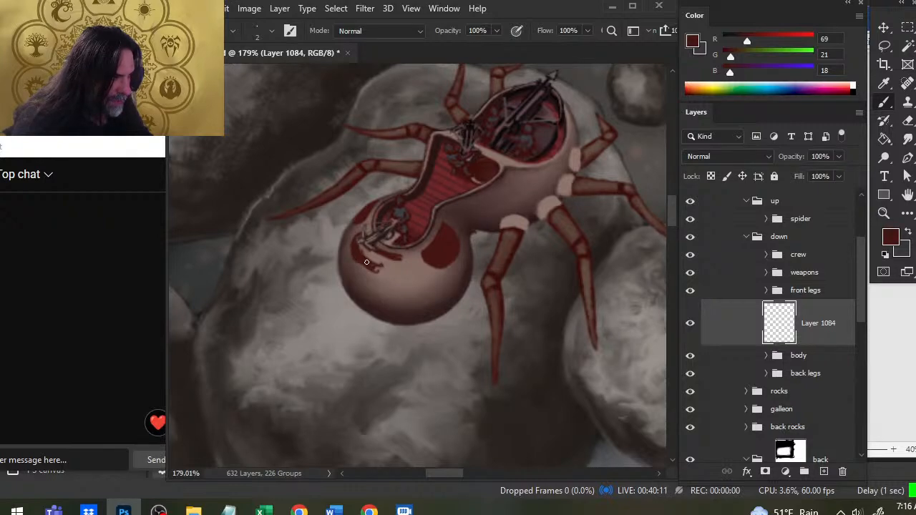
left_click_drag(398, 262, 380, 274)
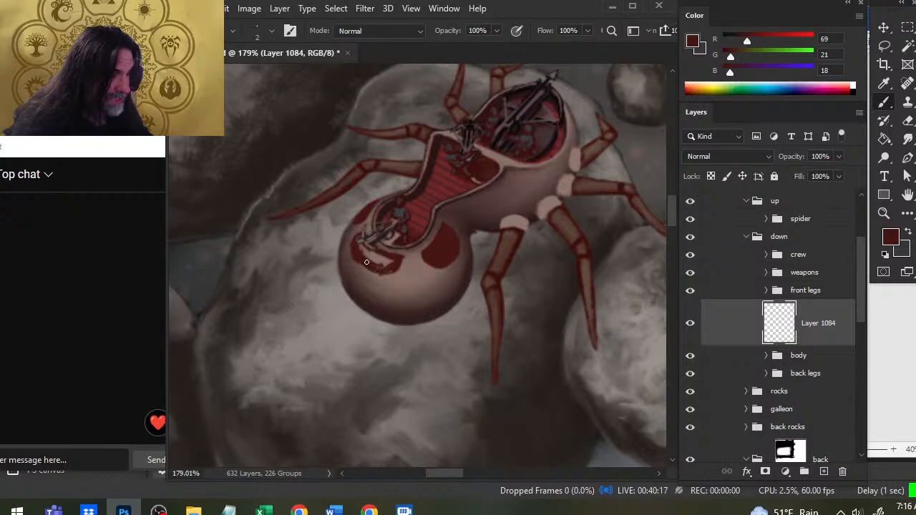
mouse_move(367, 262)
left_mouse_down()
mouse_move(379, 258)
mouse_move(362, 248)
mouse_move(388, 263)
left_mouse_up()
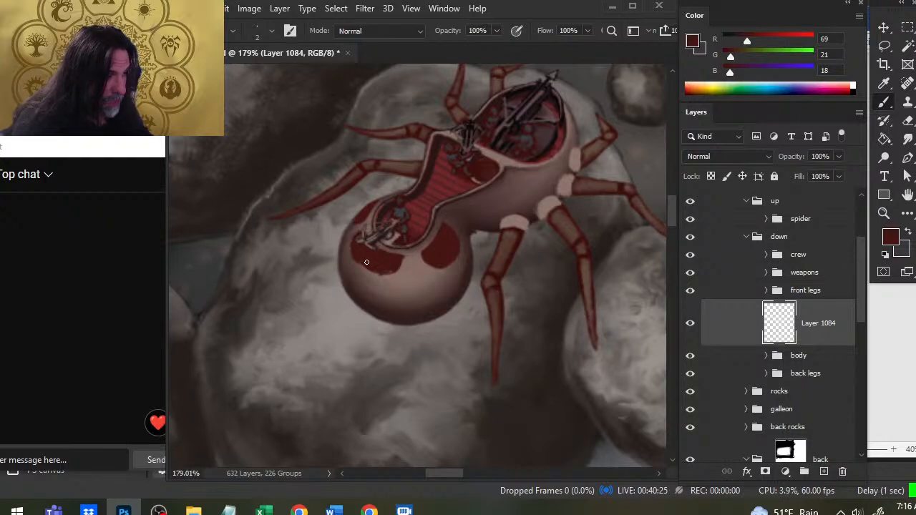
Smooth the new rear marking's rough outline, alternately erasing its outer edge and filling it in with dark red.
key("e")
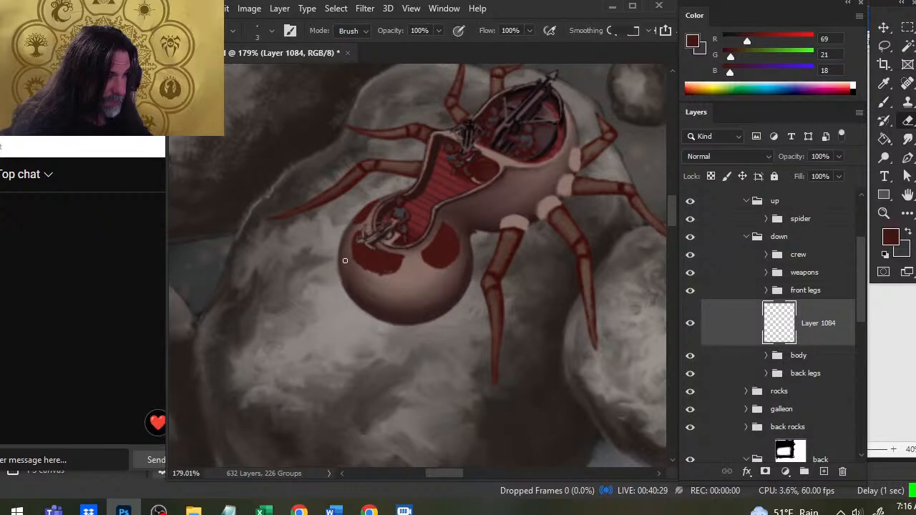
key("b")
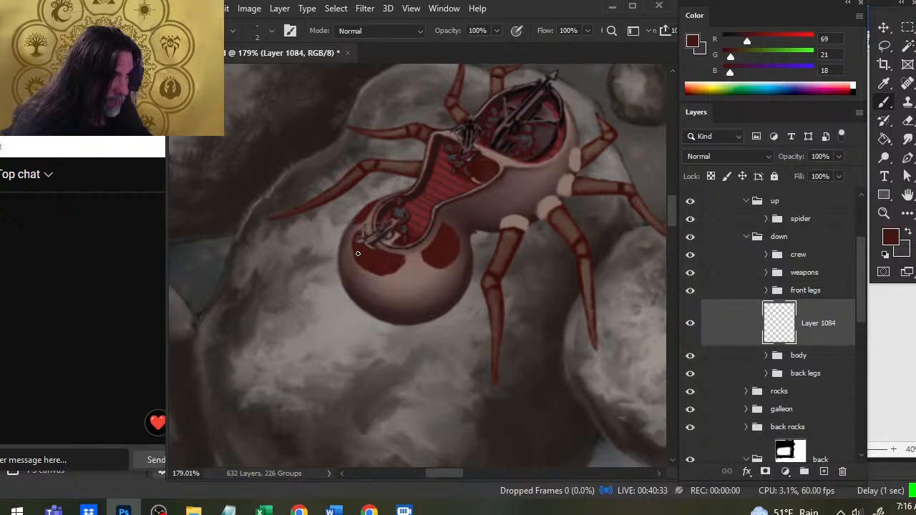
key("e")
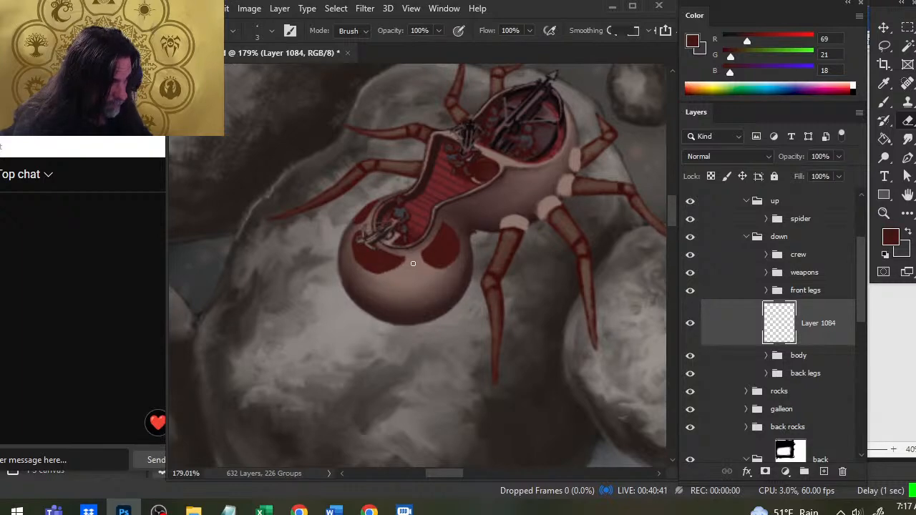
key("b")
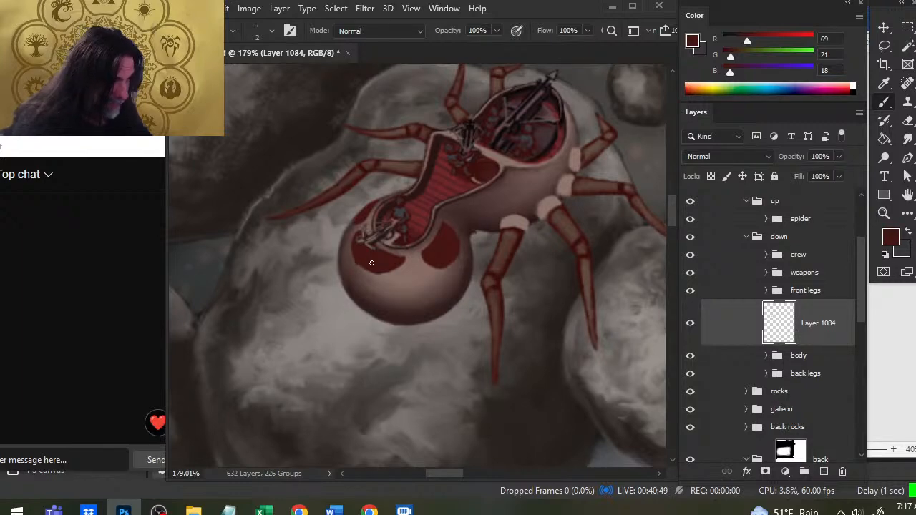
key("e")
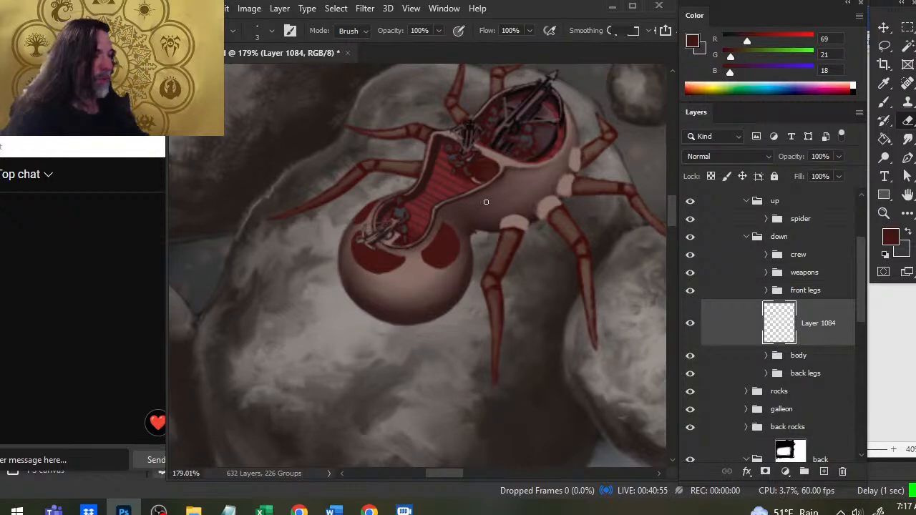
Check the abdomen markings against the whole scene and touch up the rear marking's inner end below the deck rim.
key("z")
left_click_drag(485, 203, 446, 229)
mouse_move(380, 183)
left_mouse_down()
mouse_move(424, 345)
mouse_move(465, 404)
mouse_move(346, 166)
left_mouse_up()
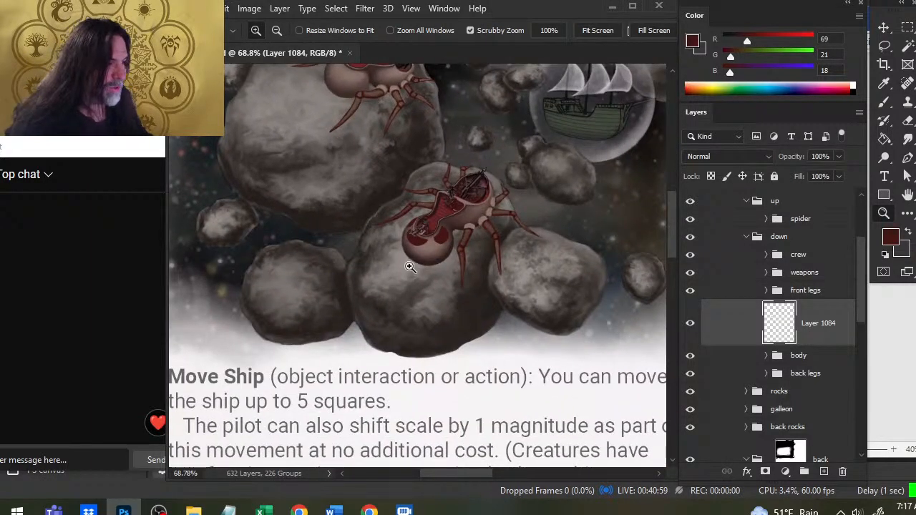
left_click_drag(409, 267, 413, 258)
key("b")
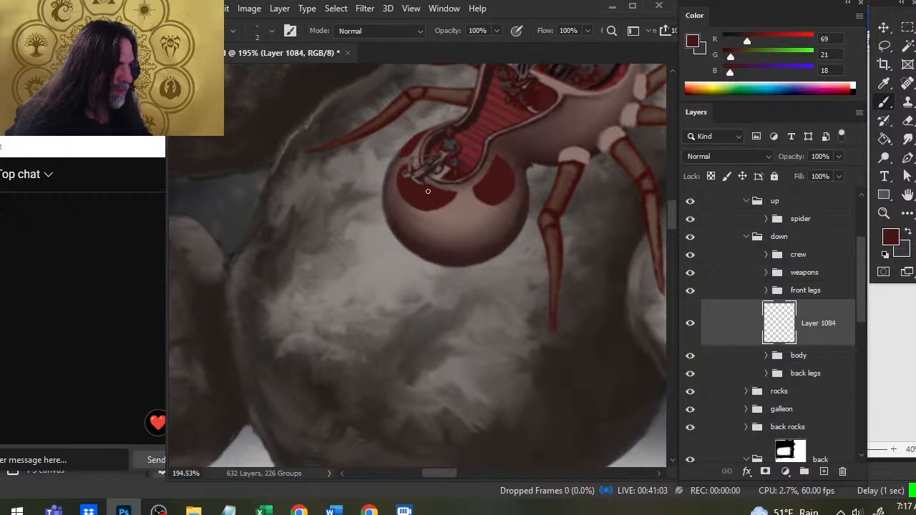
key("e")
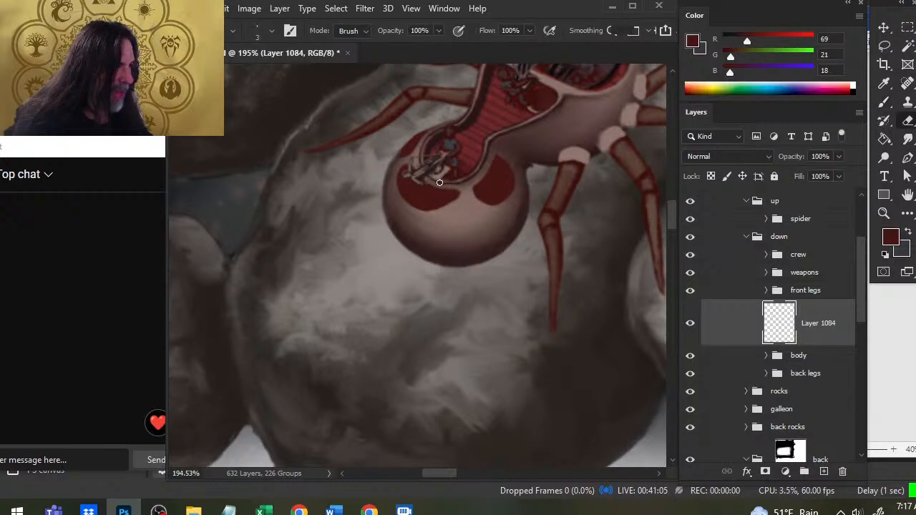
key("b")
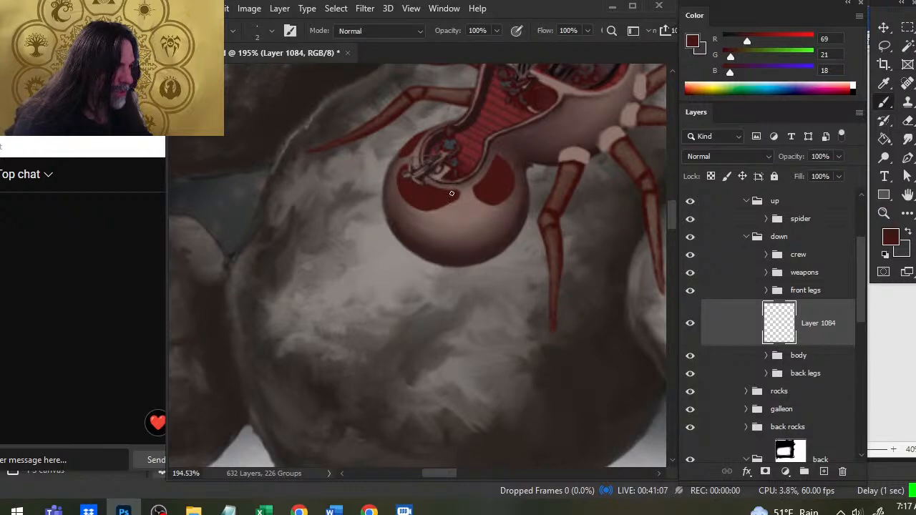
Refine the rear marking's outer and lower edges up close, alternating 3-pixel erasing with 2-pixel dark red painting.
key("e")
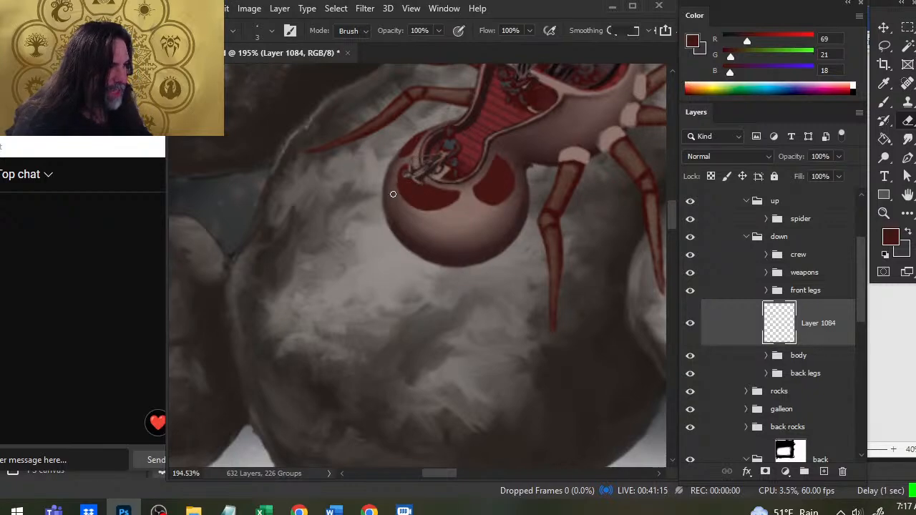
key("b")
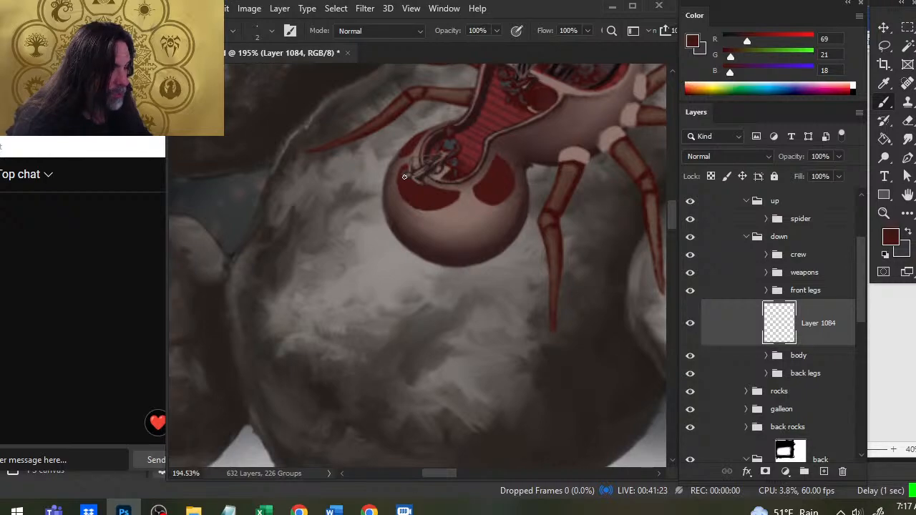
key("e")
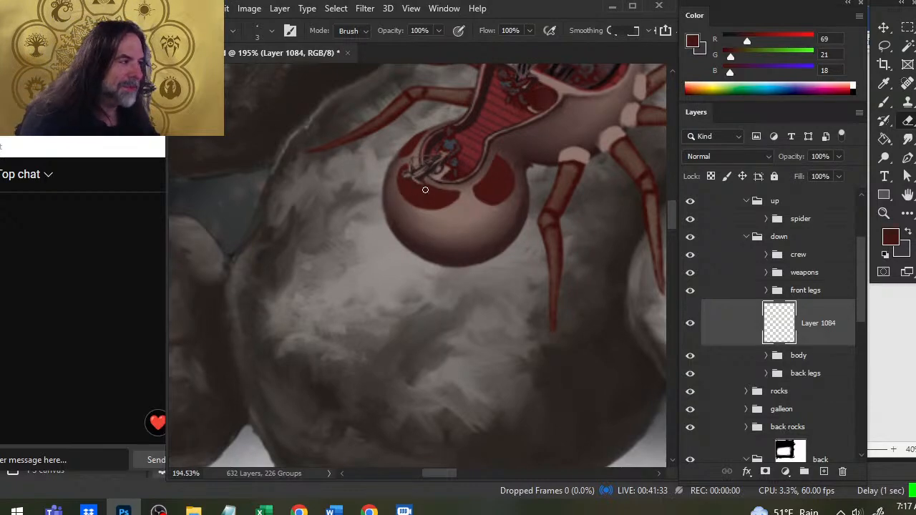
key("b")
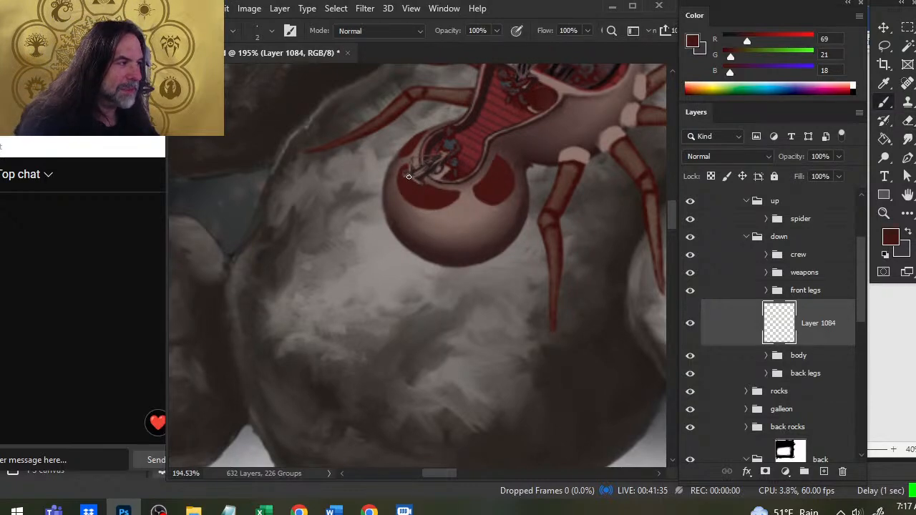
key("e")
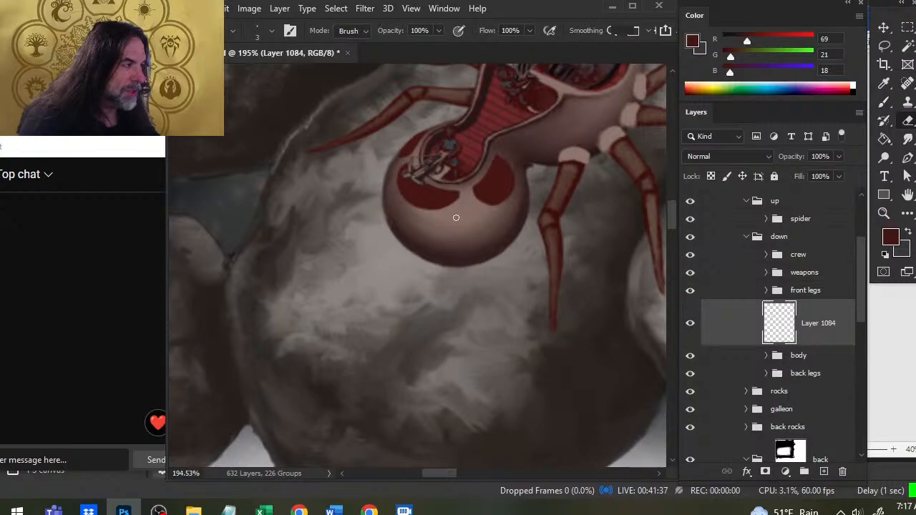
Review the rear marking at a wider view and trim its outer side into a narrower rounded shape.
key("z")
left_click_drag(455, 218, 393, 208)
left_click_drag(402, 157, 353, 178)
mouse_move(407, 245)
left_mouse_down()
mouse_move(452, 256)
mouse_move(424, 223)
left_mouse_up()
key("b")
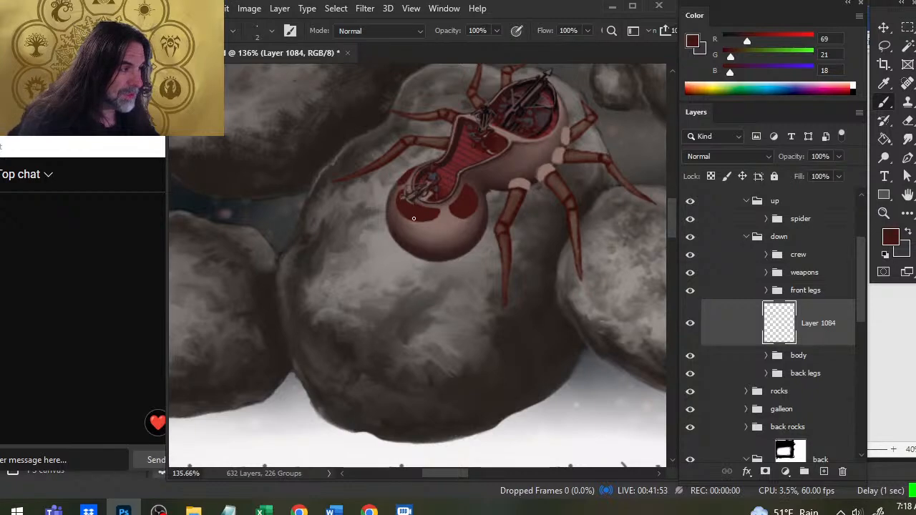
key("e")
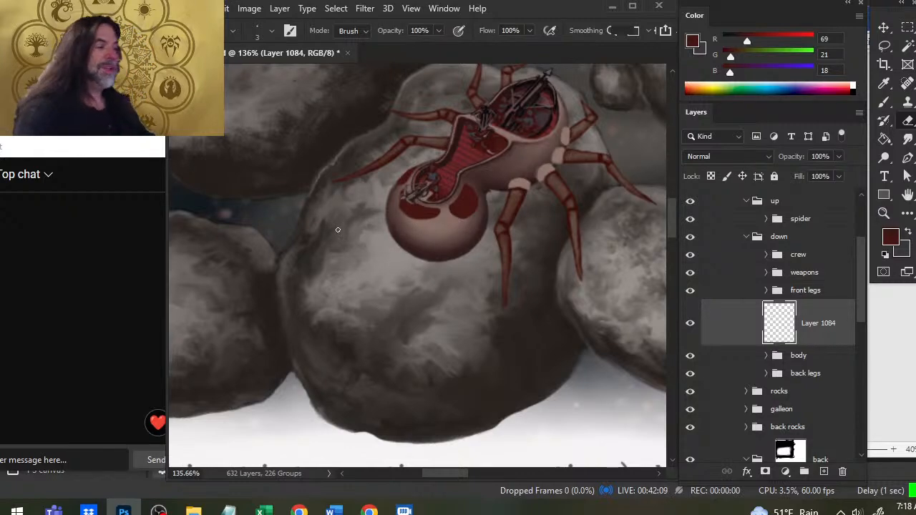
key("b")
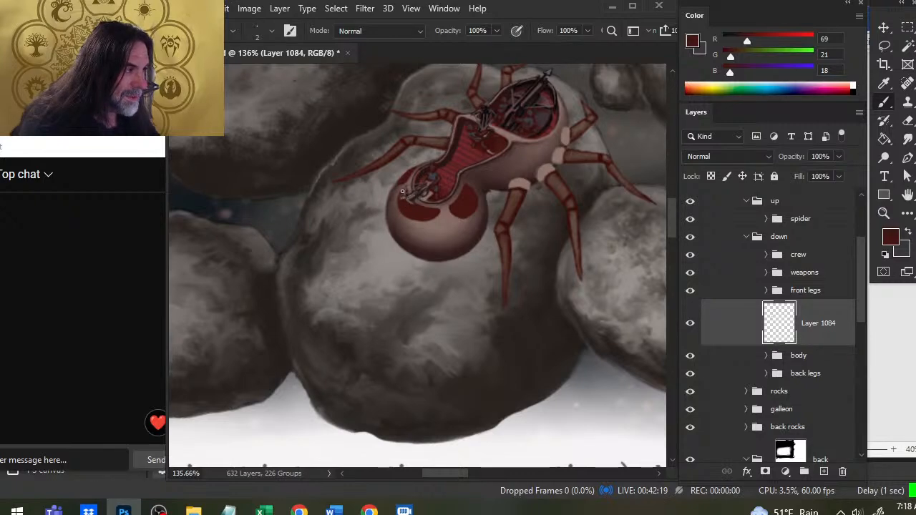
key("e")
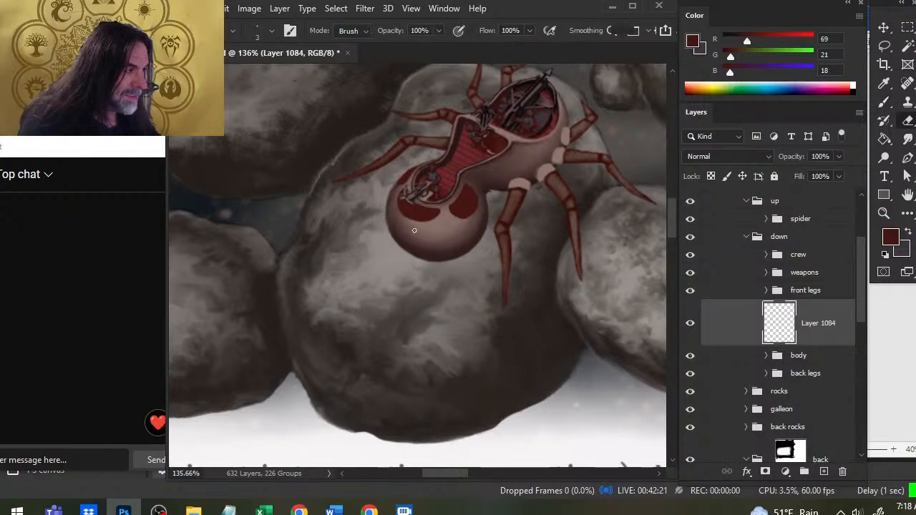
Reshape the near-side abdomen marking beside the deck rim by painting and erasing along its upper edges.
key("b")
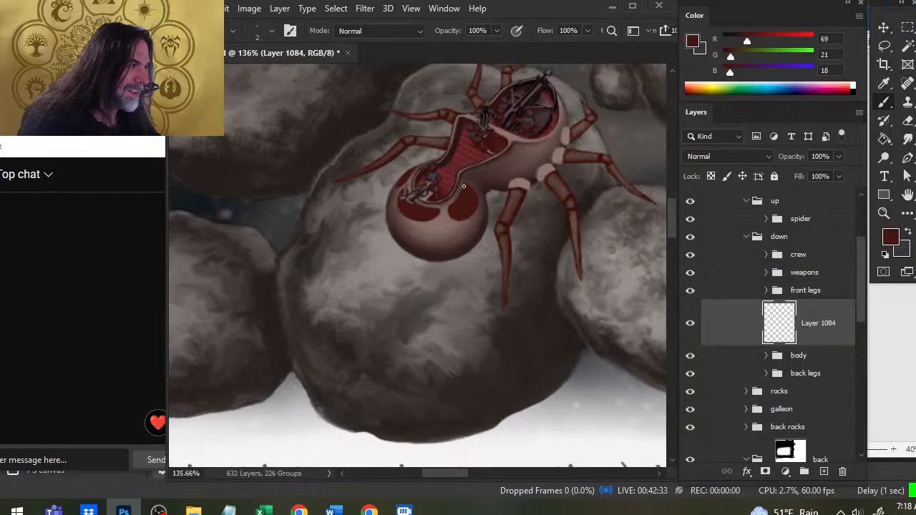
key("e")
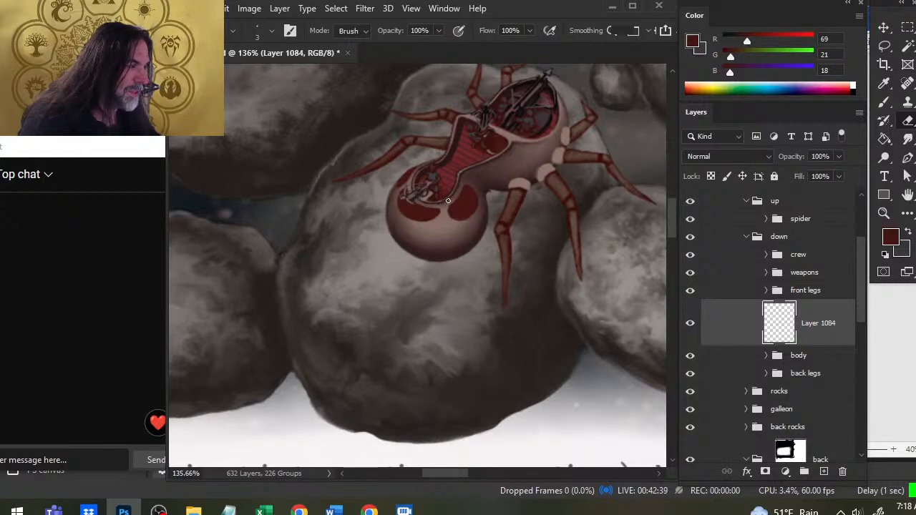
key("b")
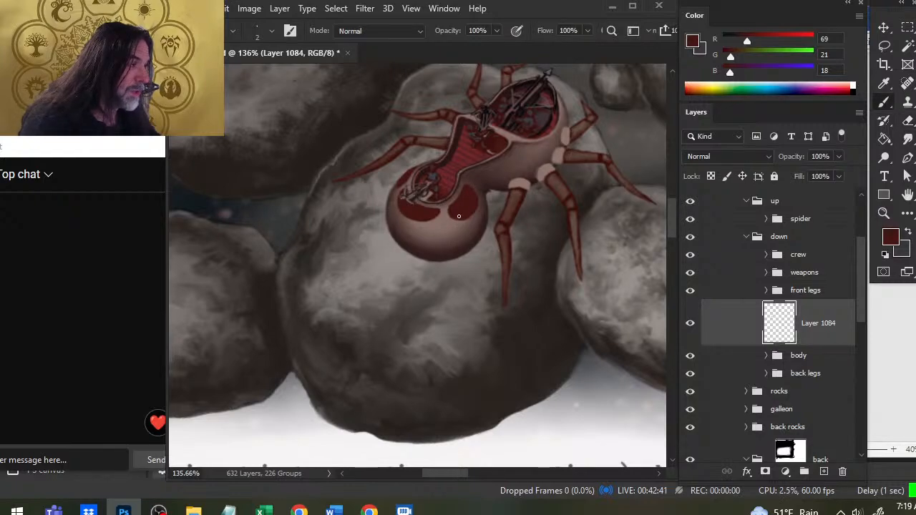
key("e")
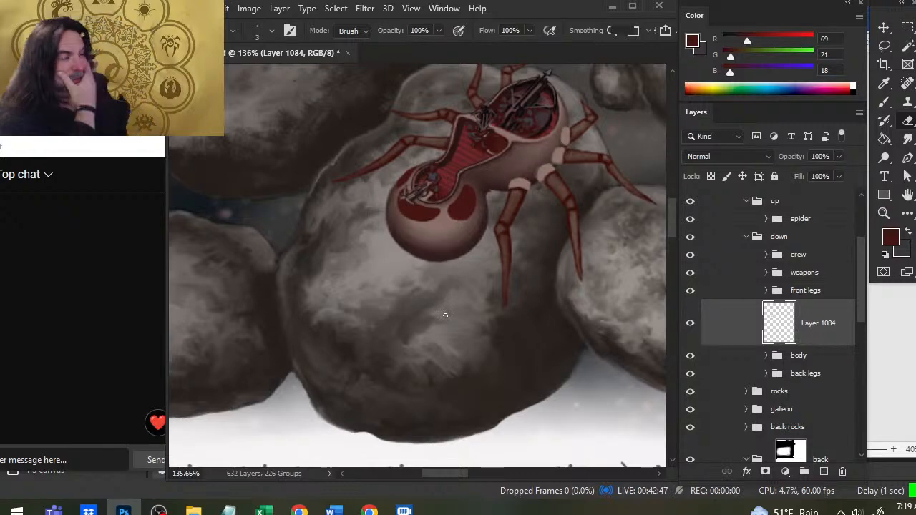
Hide the lower ship's weapons group and reshape the rear marking along the deck rim, keeping a pale gap from the far-side marking.
left_click(690, 272)
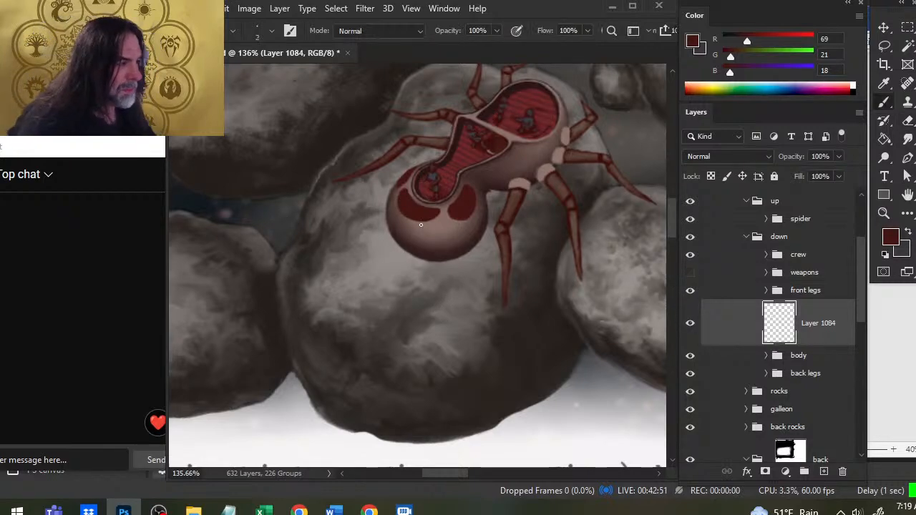
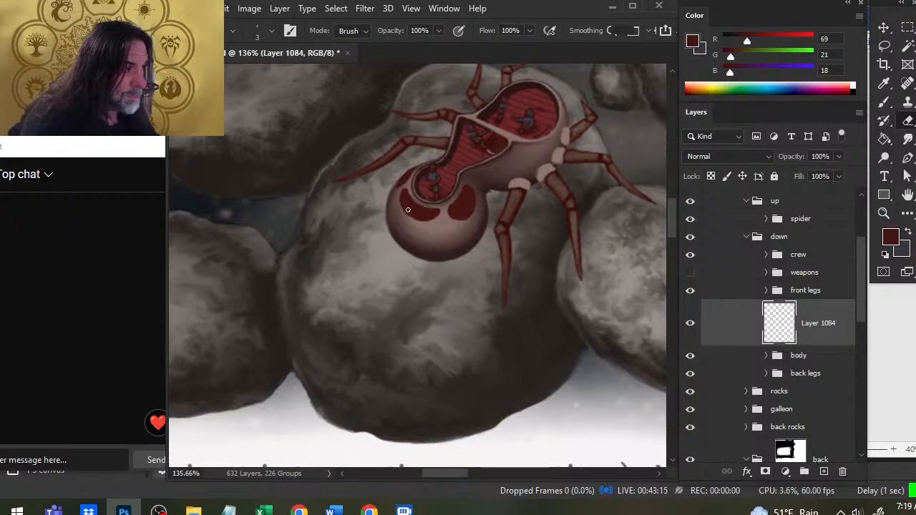
key("b")
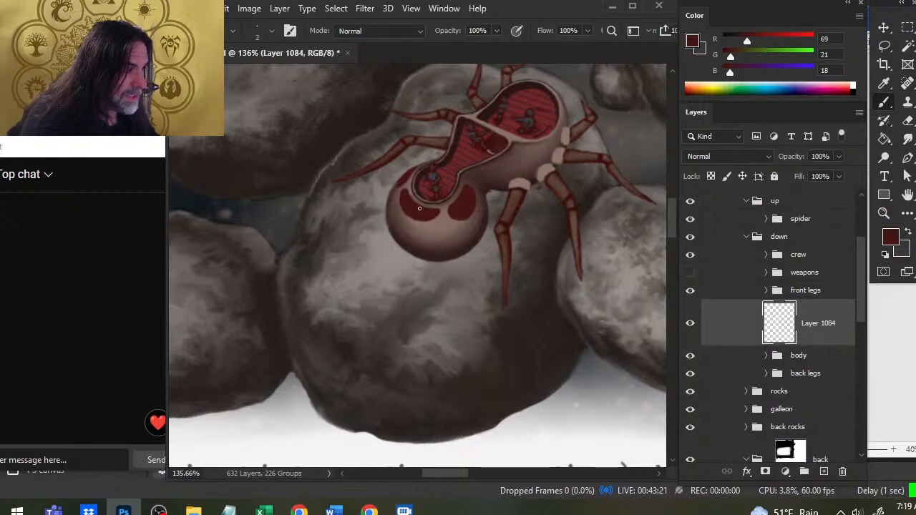
key("e")
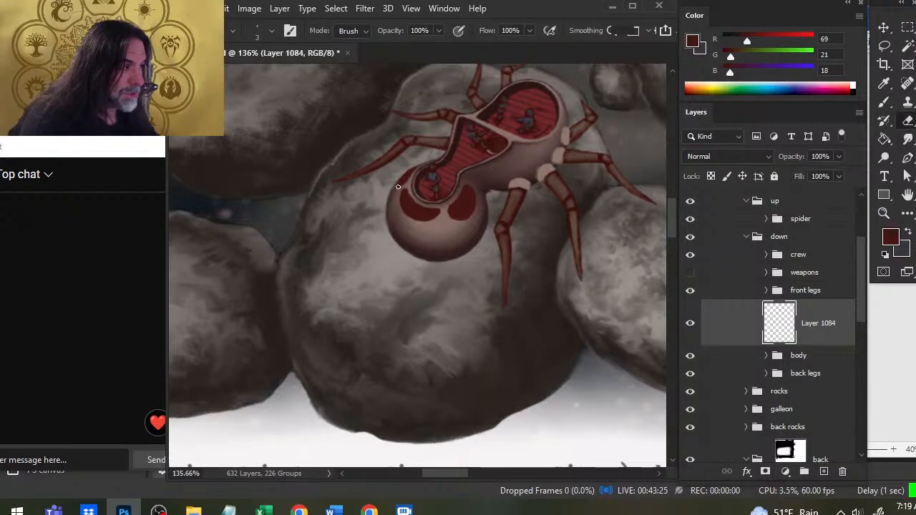
key("b")
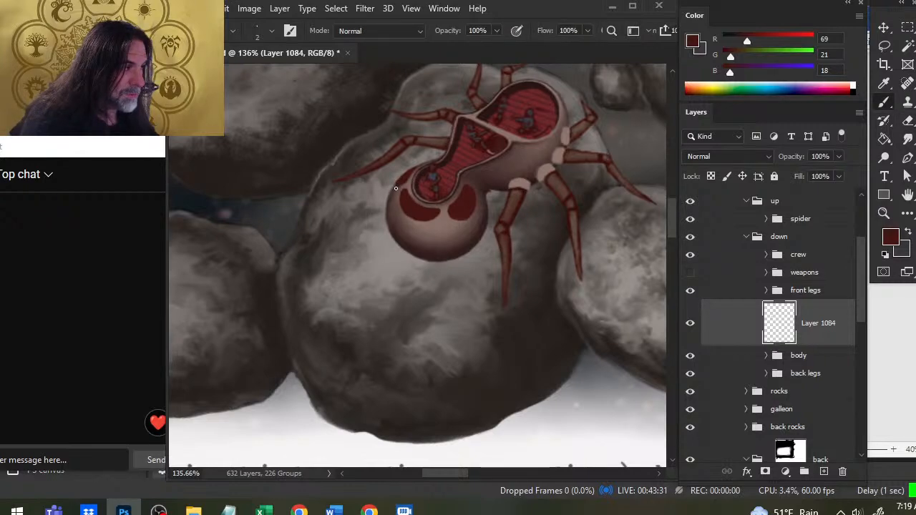
key("e")
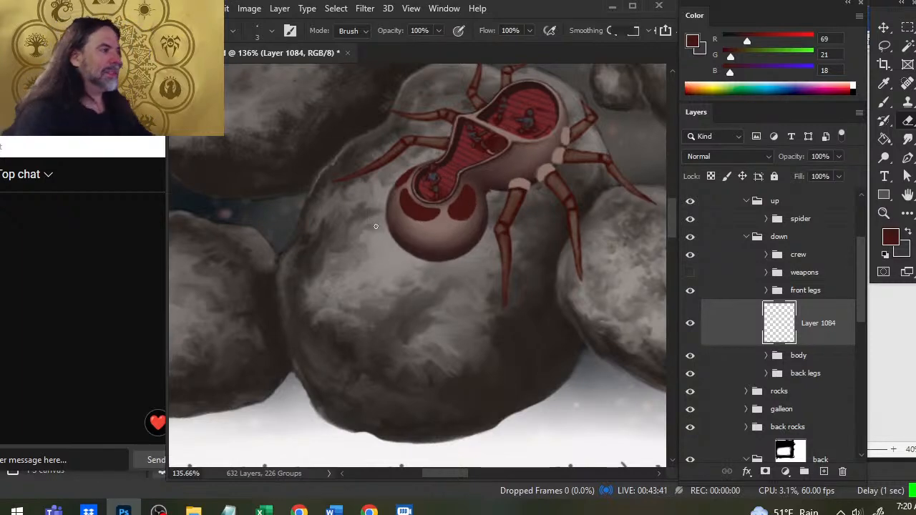
Check the top-view reference and shape a small dark red marking beside the deck rim where the abdomen meets the forward body.
left_click_drag(382, 260, 526, 435)
mouse_move(487, 143)
left_mouse_down()
mouse_move(443, 219)
mouse_move(513, 347)
mouse_move(565, 420)
mouse_move(375, 107)
left_mouse_up()
left_click_drag(474, 123, 362, 93)
mouse_move(521, 356)
left_mouse_down()
mouse_move(481, 308)
mouse_move(427, 317)
left_mouse_up()
key("b")
key("e")
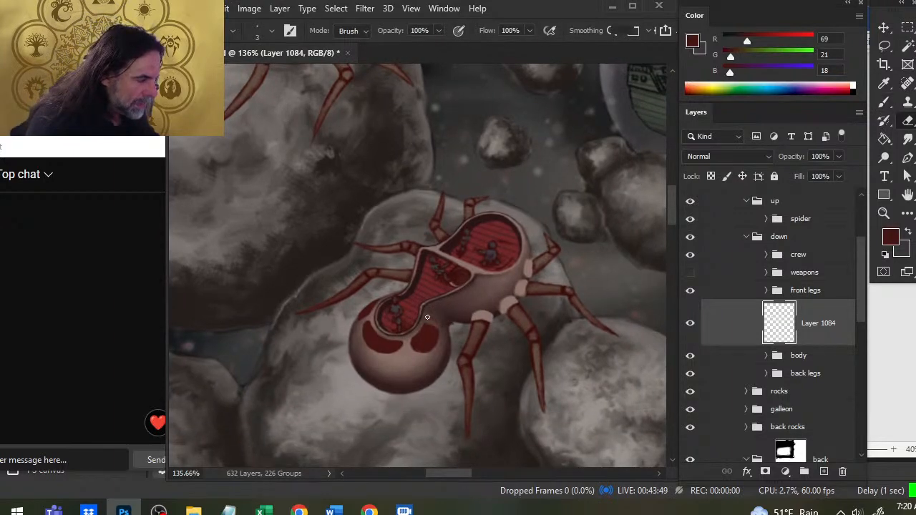
key("b")
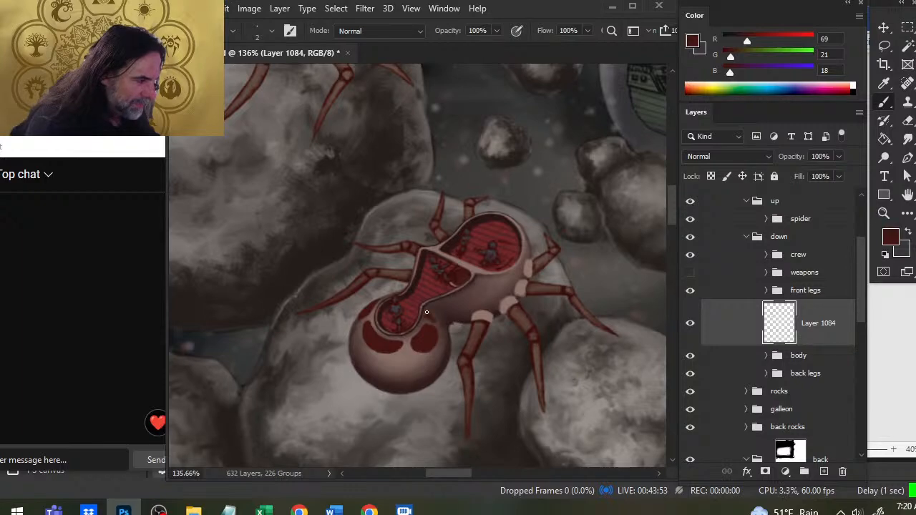
key("e")
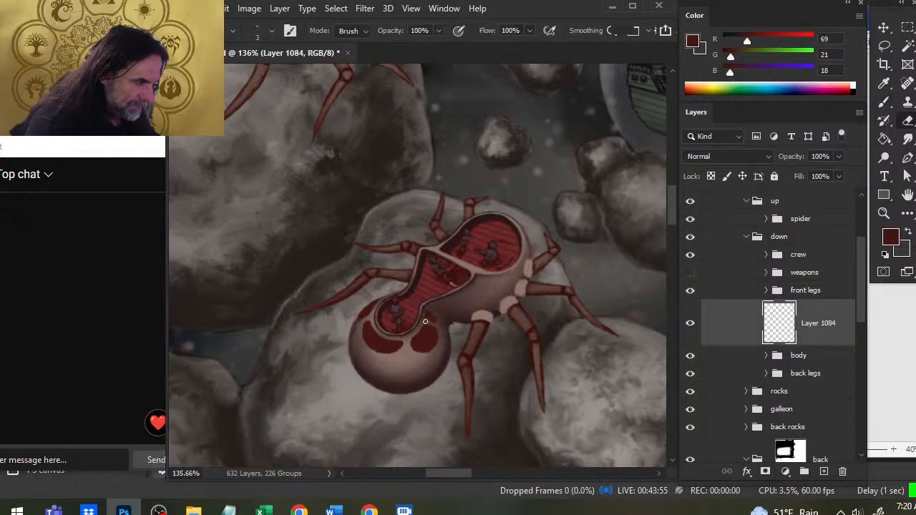
key("b")
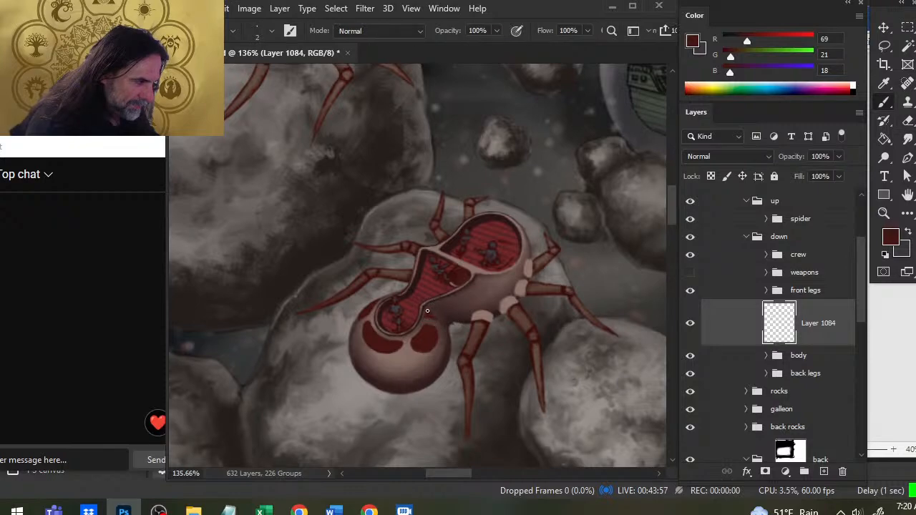
key("e")
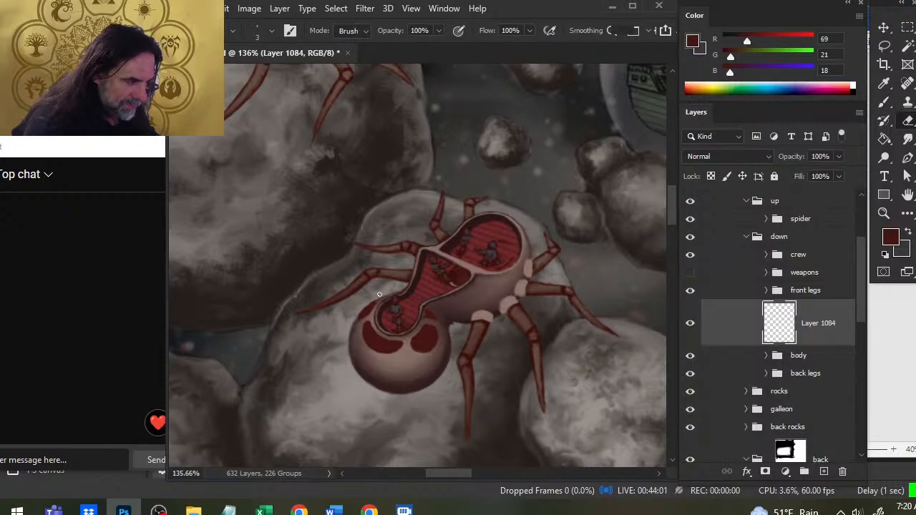
Refine the dark red marking along the abdomen's upper outer edge beside the deck rim, alternating 2-pixel painting with 3-pixel erasing.
key("b")
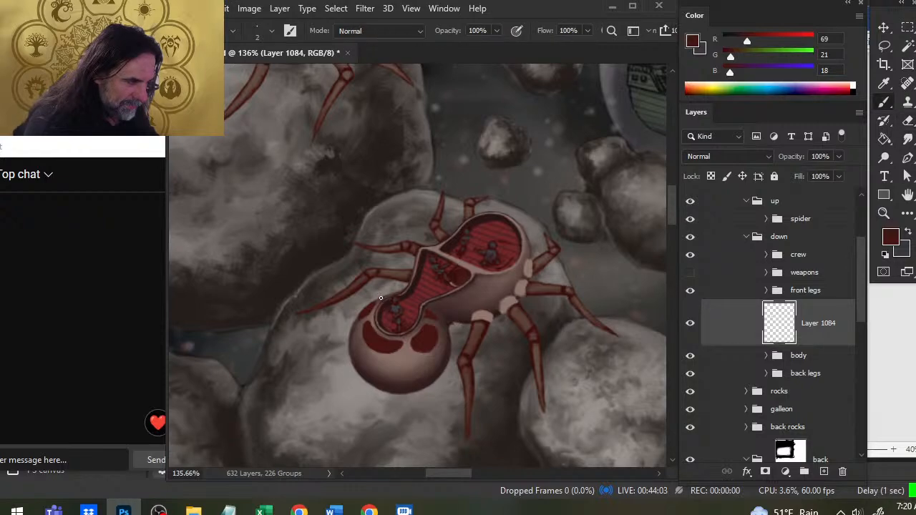
key("e")
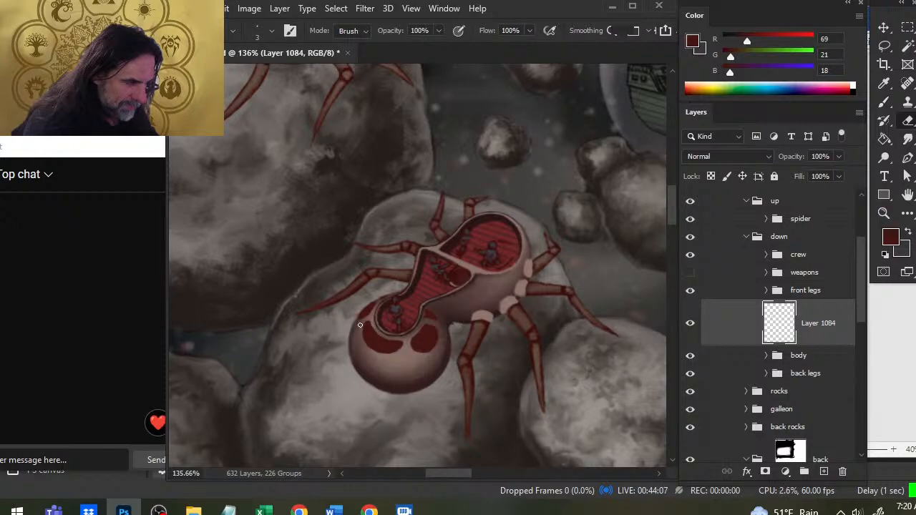
key("b")
key("e")
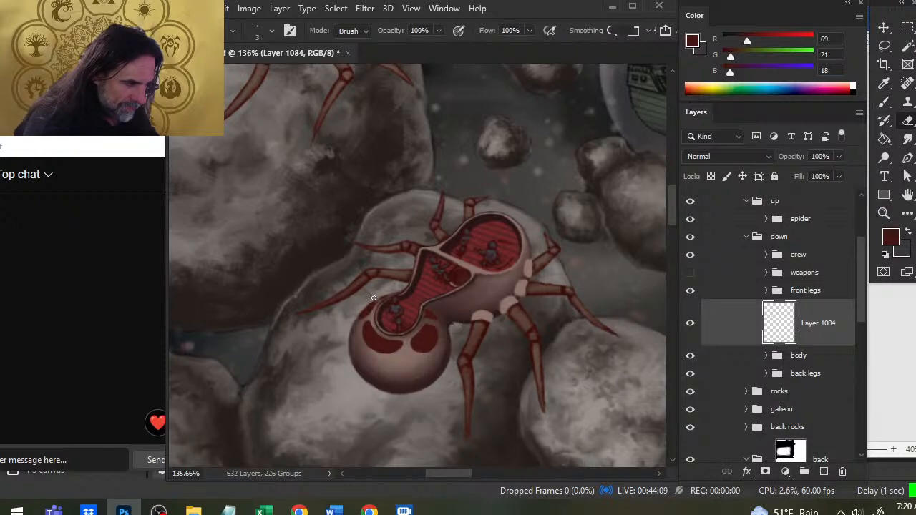
key("b")
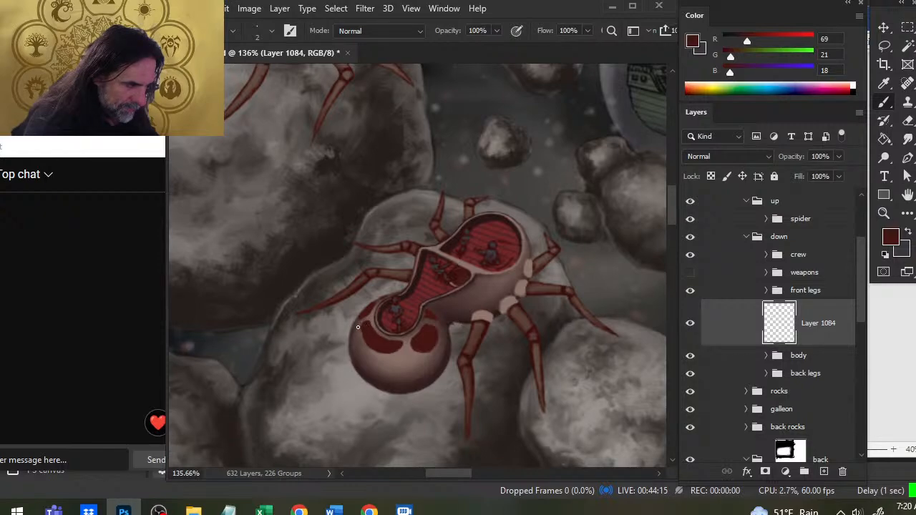
key("e")
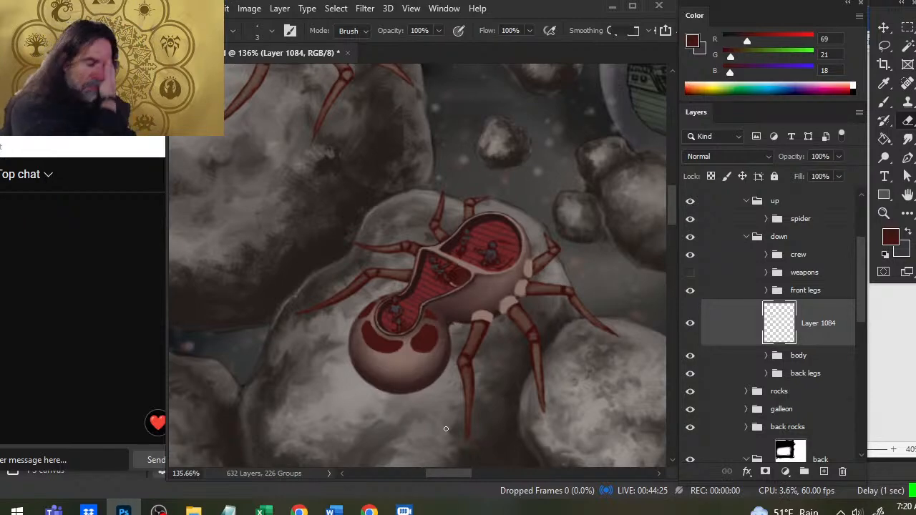
Paint a thin curved dark red line below the two large abdomen markings with a short downward branch, and trim its edges.
key("b")
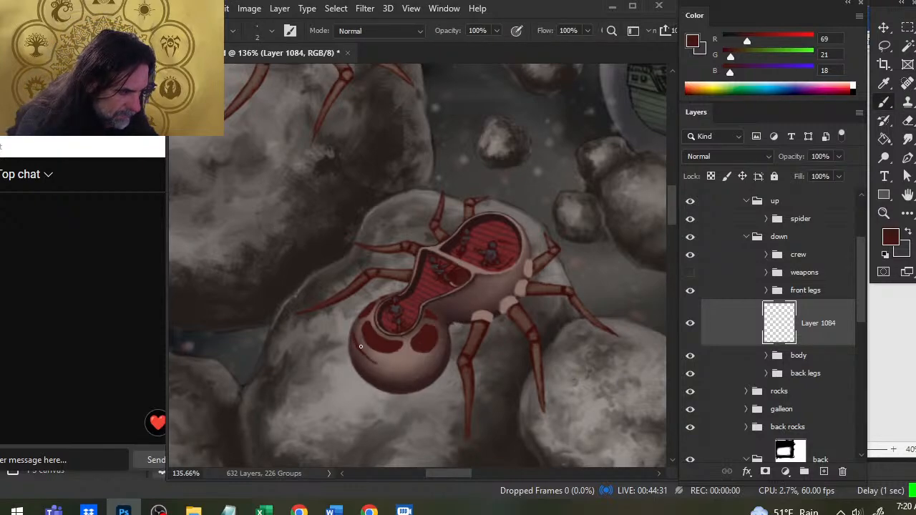
left_click_drag(363, 350, 394, 365)
key("e")
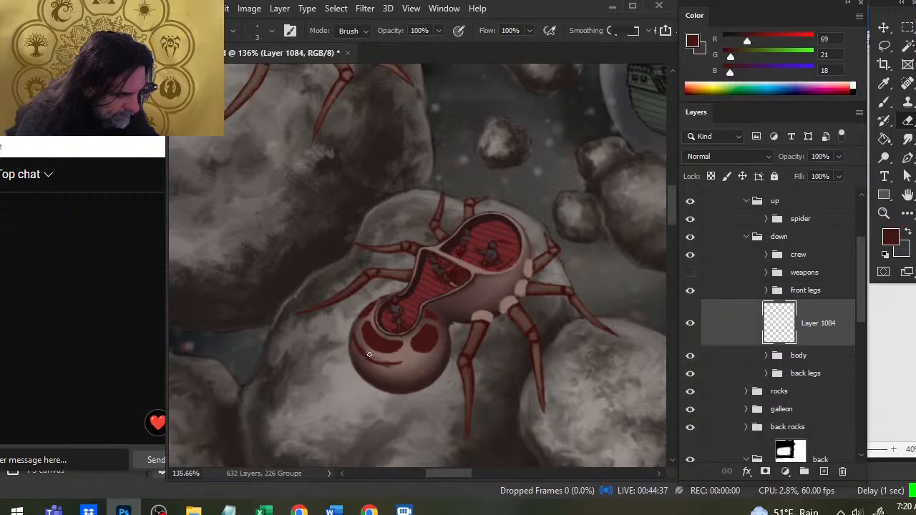
key("b")
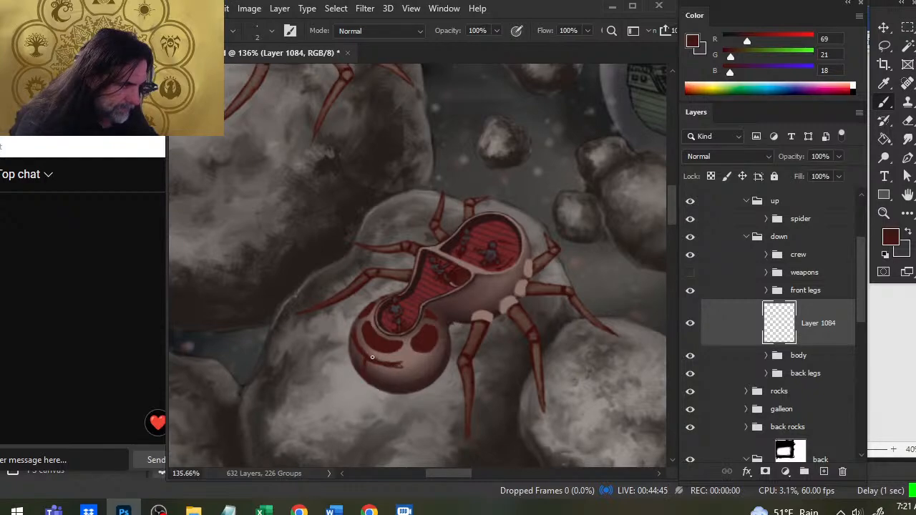
key("e")
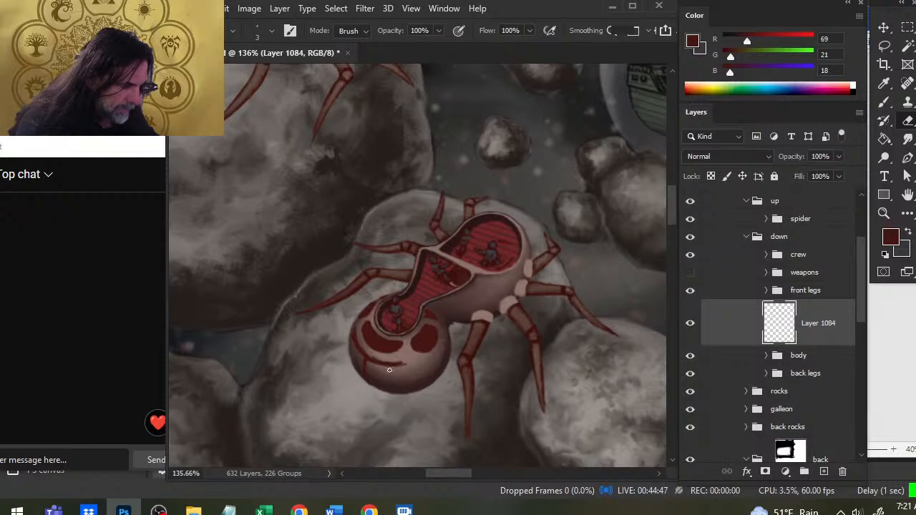
key("b")
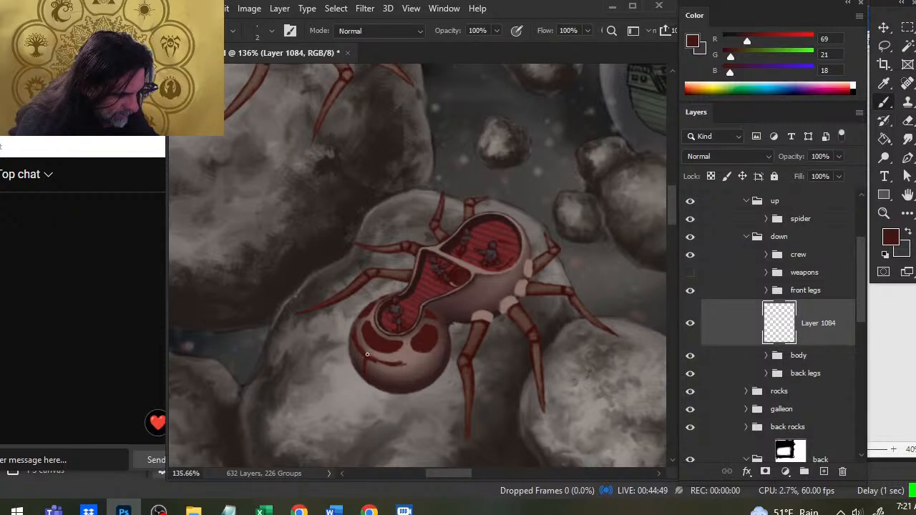
key("e")
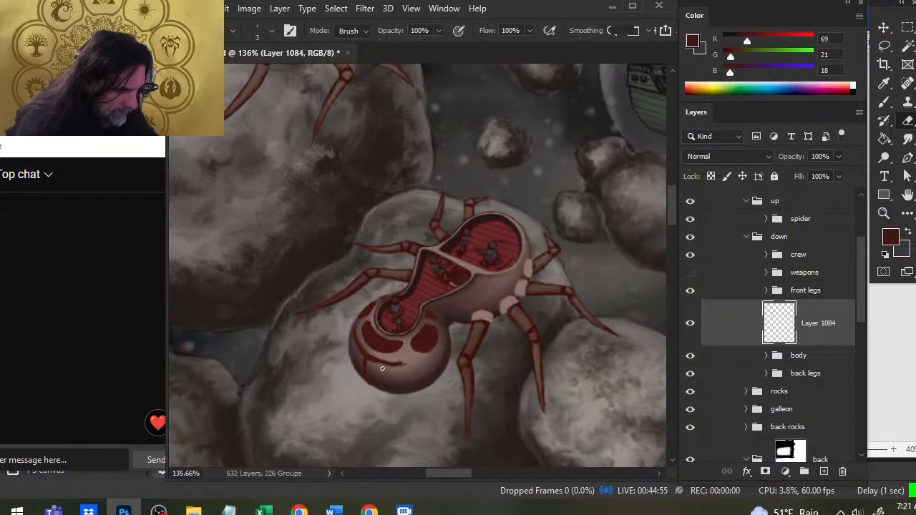
key("b")
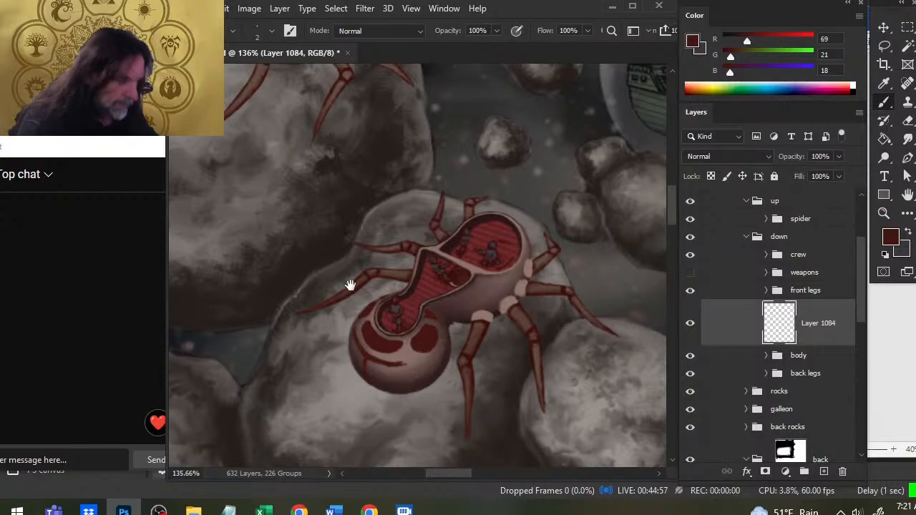
Recheck the reference and add a second short downward branch at the inner end of the abdomen's curved line.
left_click_drag(350, 284, 501, 451)
left_click_drag(436, 172, 412, 145)
mouse_move(501, 372)
left_mouse_down()
mouse_move(428, 207)
mouse_move(386, 353)
left_mouse_up()
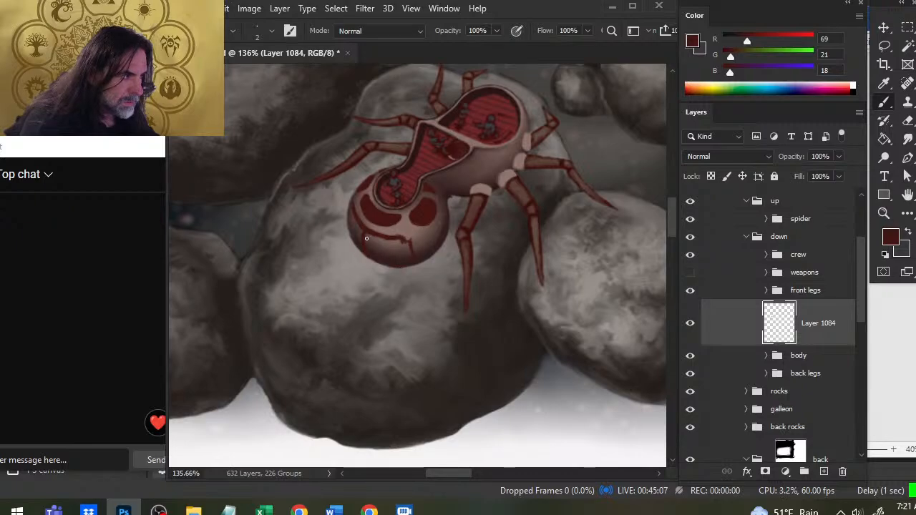
key("e")
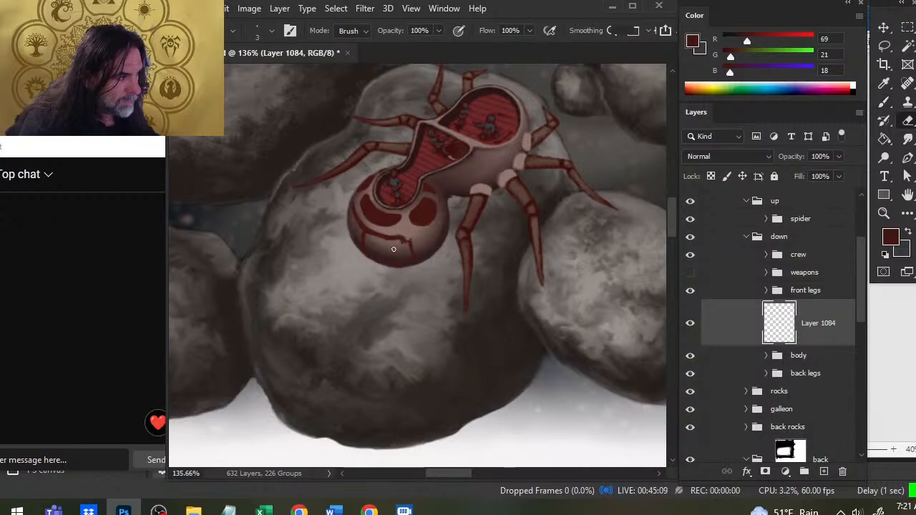
Compare the lower ship's abdomen pattern with the top-view and side-view spider ship references at different magnifications.
key("z")
left_click_drag(452, 236, 387, 247)
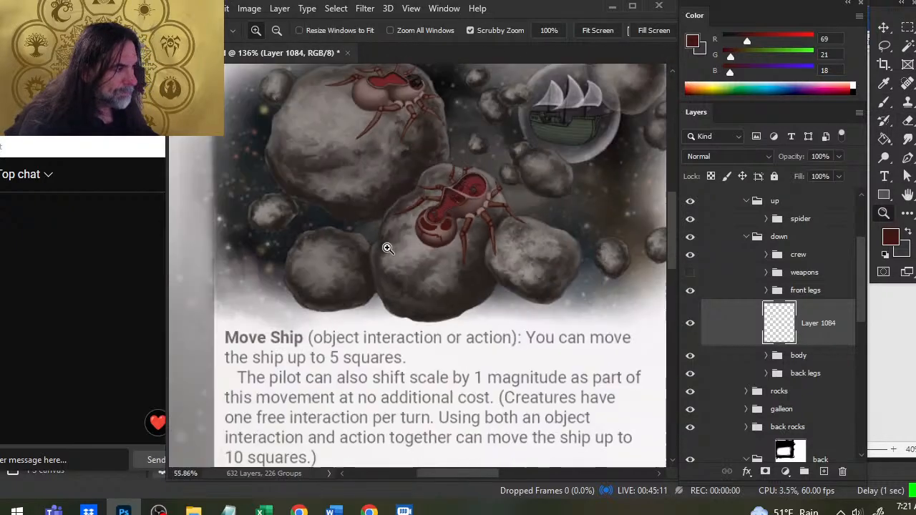
left_click_drag(418, 161, 424, 411)
left_click_drag(402, 259, 468, 248)
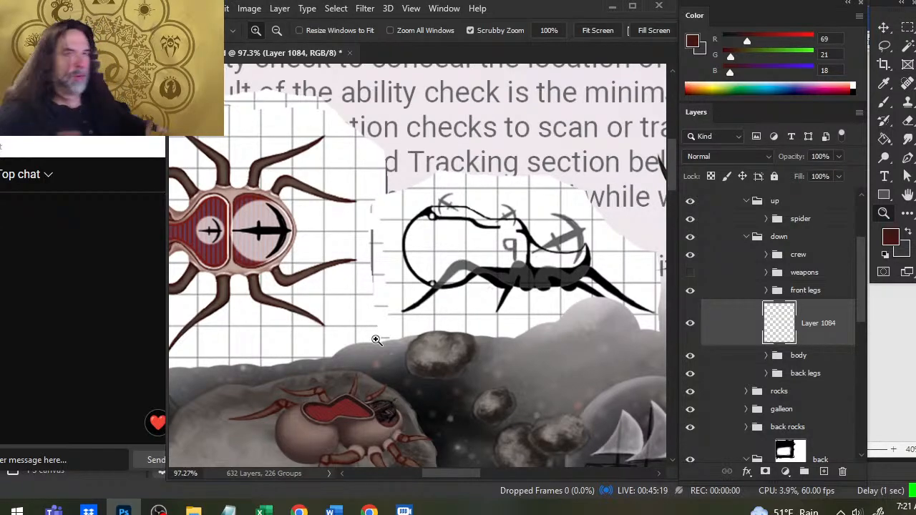
key("space")
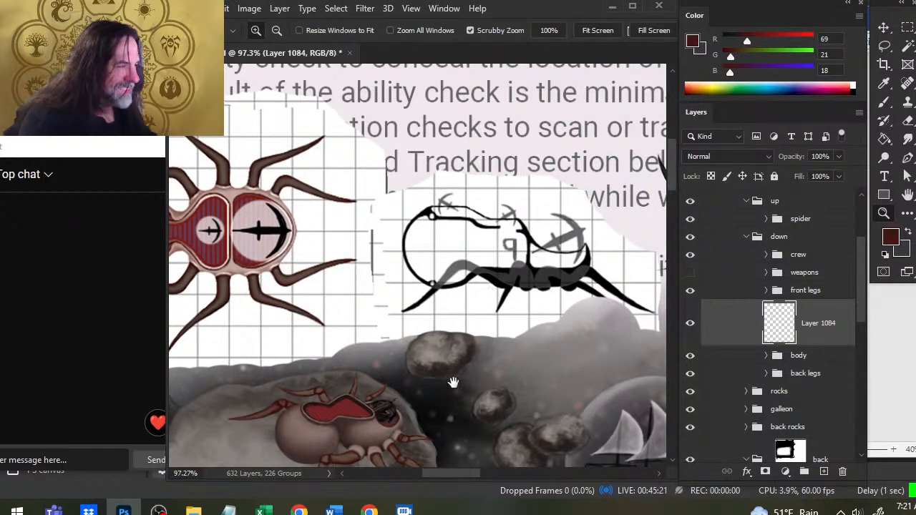
left_click_drag(453, 382, 539, 117)
left_click_drag(503, 365, 449, 214)
left_click_drag(450, 265, 485, 266)
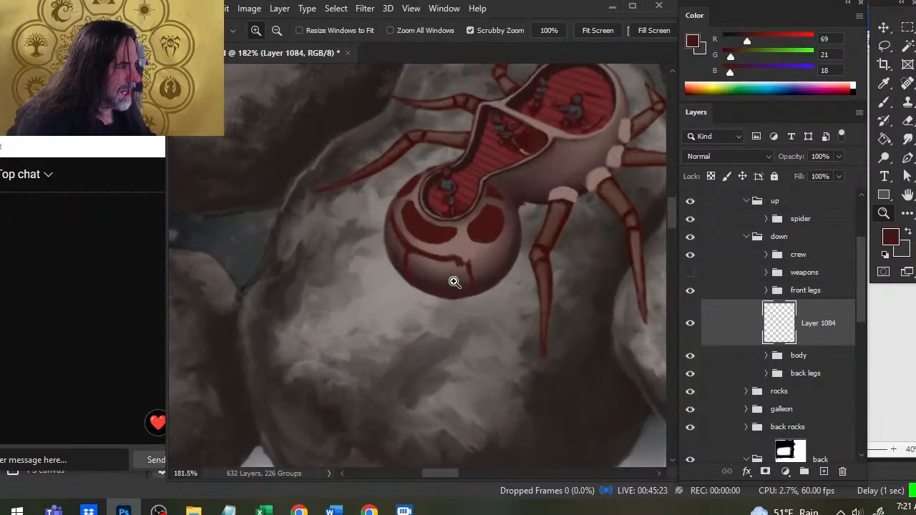
Touch up the curved line and its first branch near the abdomen's outer edge with small erasing and painting strokes.
key("e")
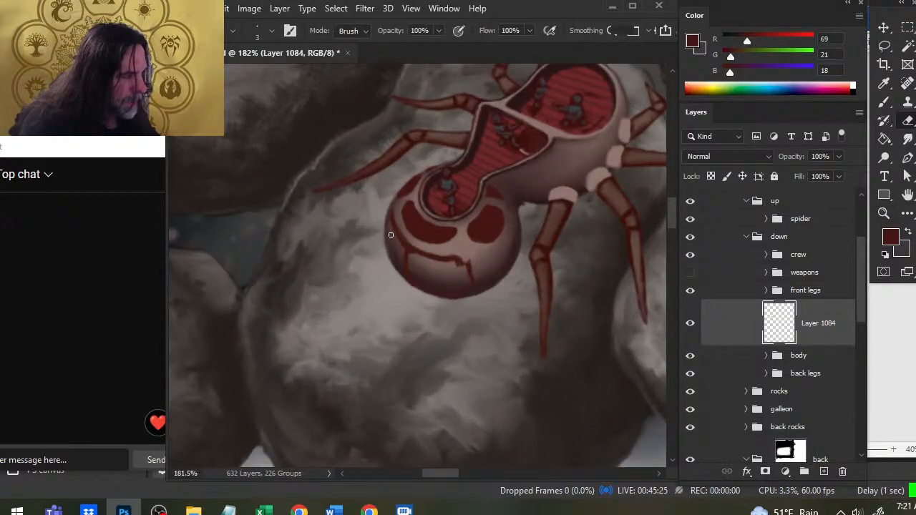
key("b")
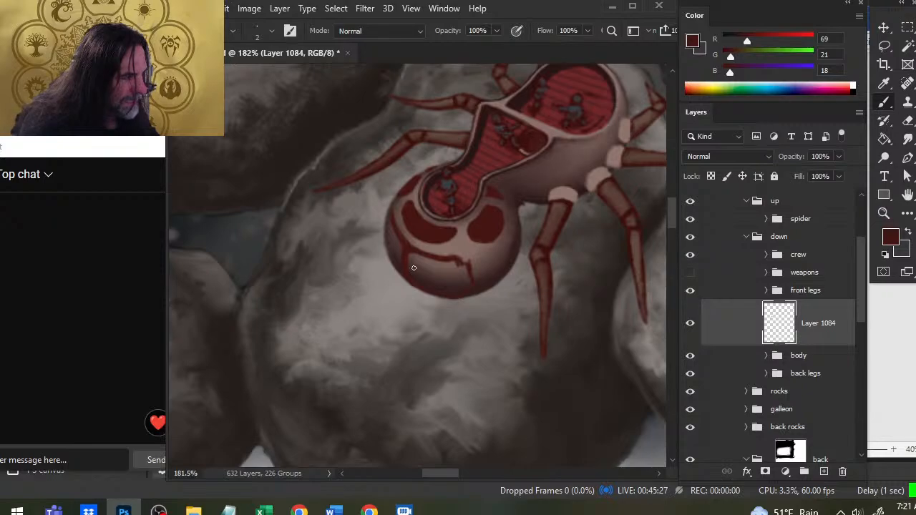
key("e")
Examine the green ship illustration in the Siege Commander section for its detailing and compare it with the spider ship scene.
key("z")
left_click_drag(528, 261, 484, 241)
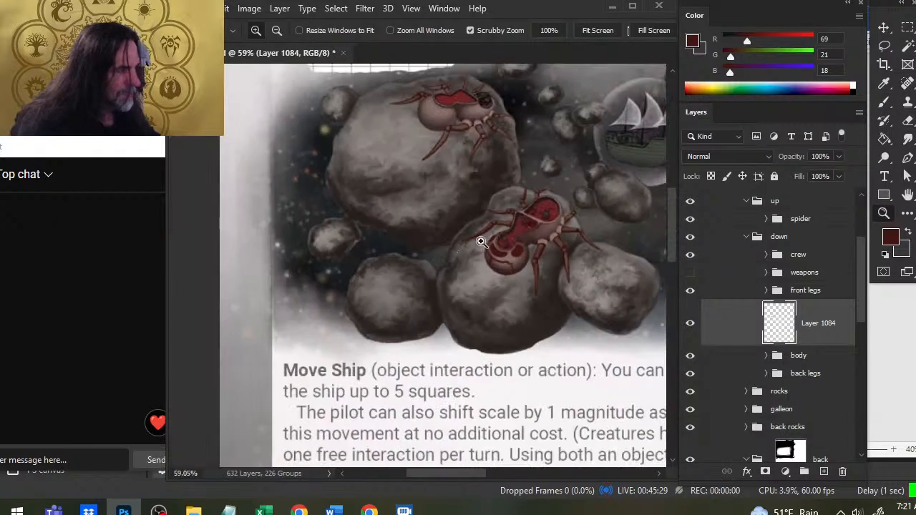
left_click_drag(596, 237, 341, 247)
left_click_drag(620, 212, 280, 246)
left_click_drag(473, 211, 543, 358)
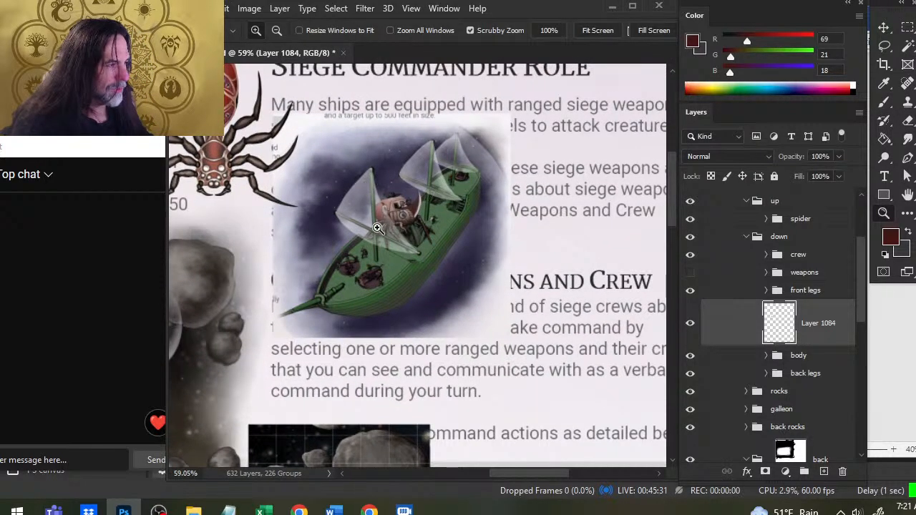
left_click(376, 222)
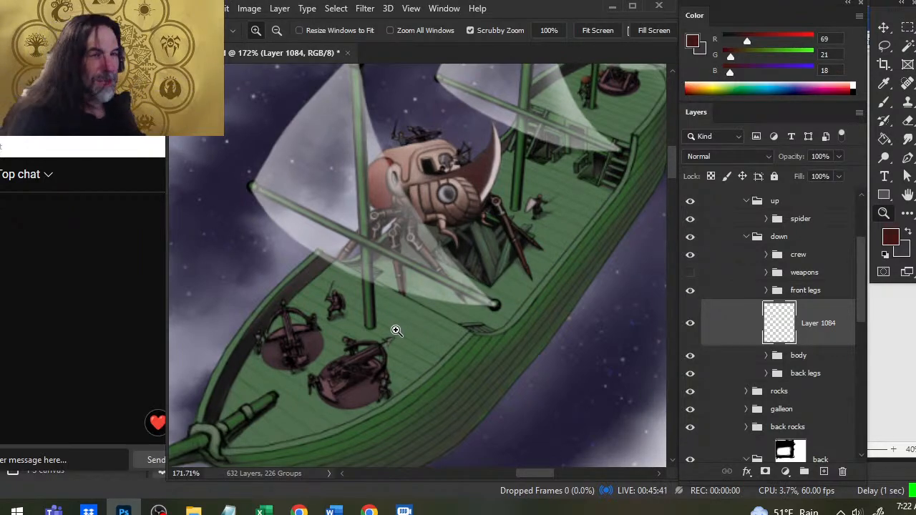
left_click_drag(491, 264, 360, 317)
key("space")
left_click_drag(391, 353, 647, 270)
left_click_drag(362, 376, 435, 319)
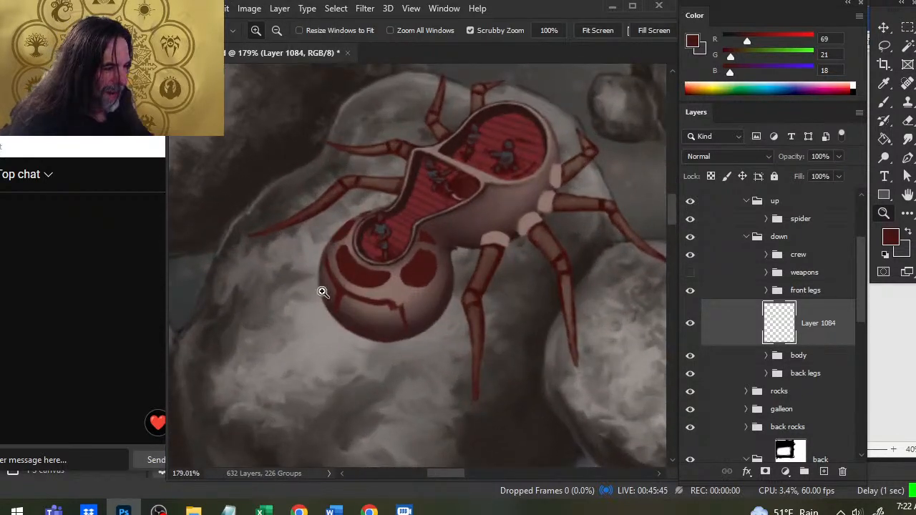
Extend the dark red curved line up along the abdomen's outer edge on the lower spider ship, alternating thin brush strokes with erasing.
key("e")
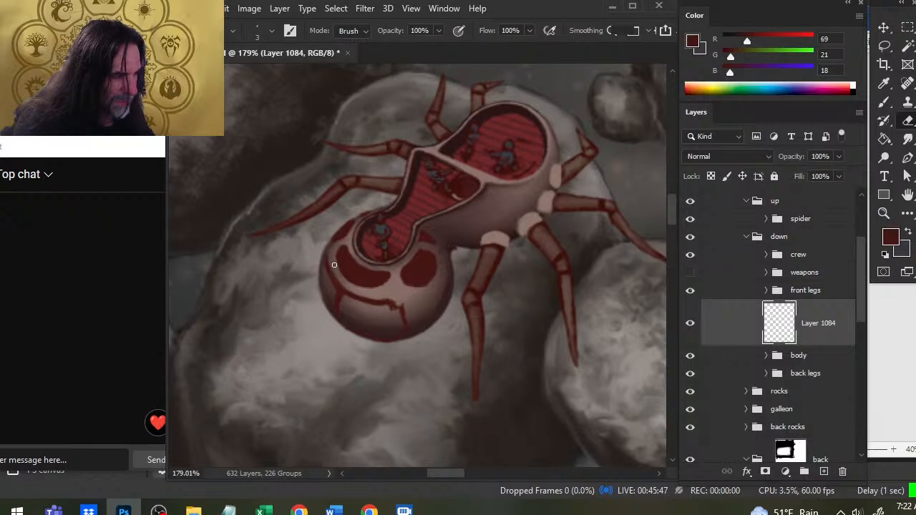
key("b")
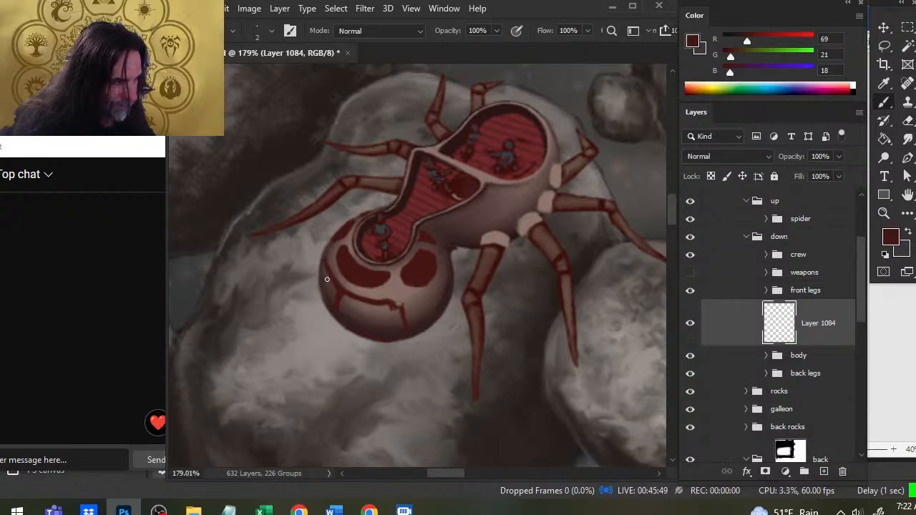
key("e")
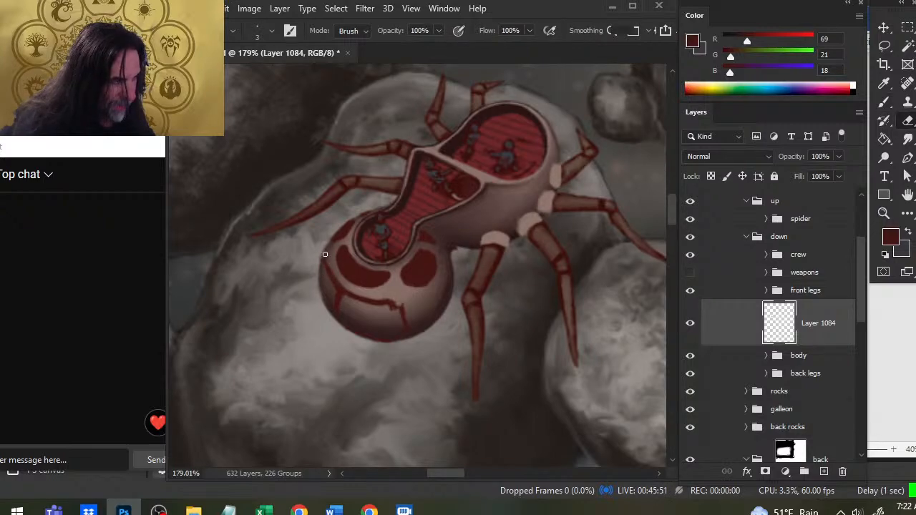
key("b")
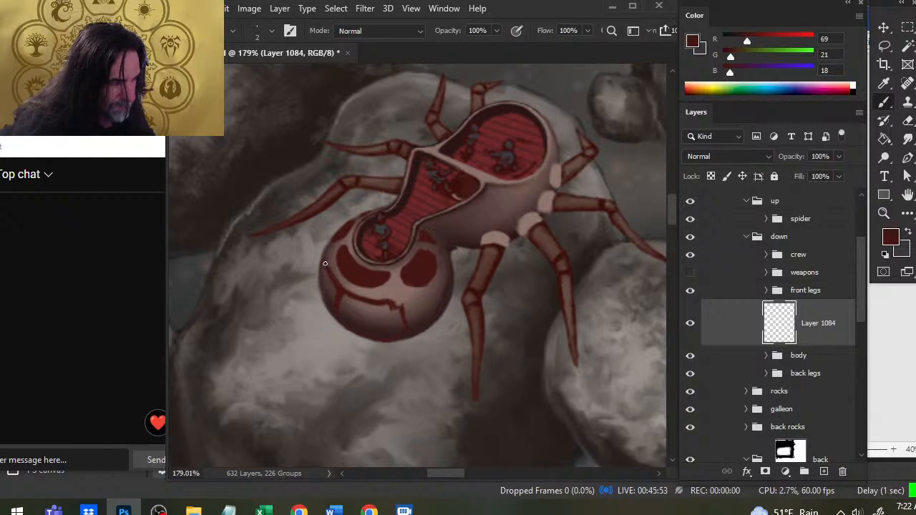
key("e")
key("b")
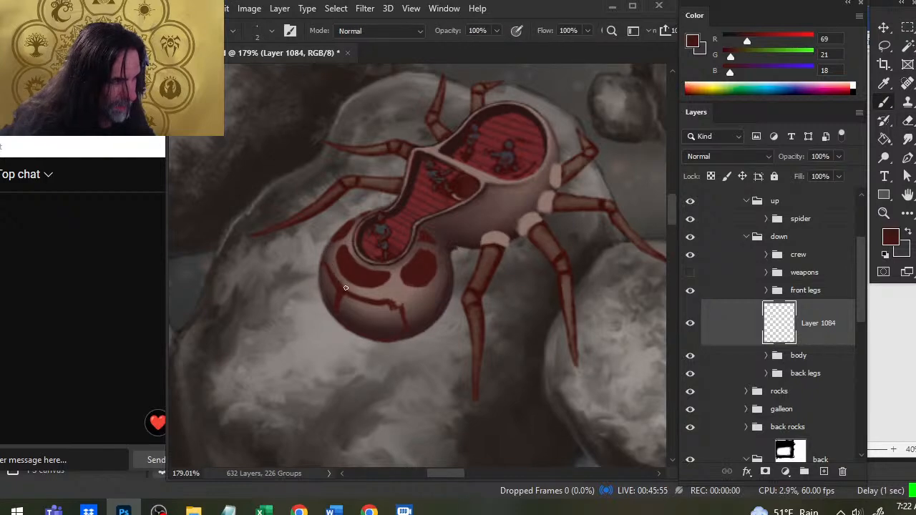
key("e")
key("b")
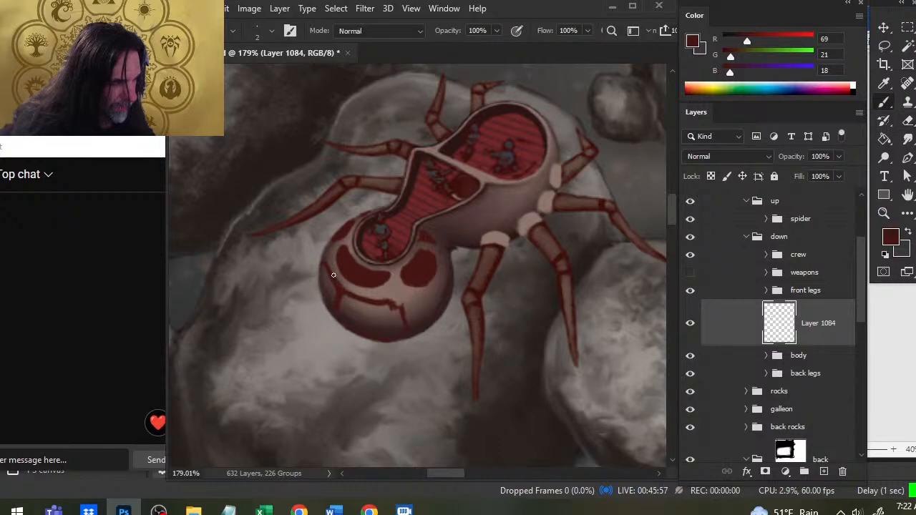
Clean up the first downward branch and trim the upper side of the abdomen's curved line between its two branches.
key("e")
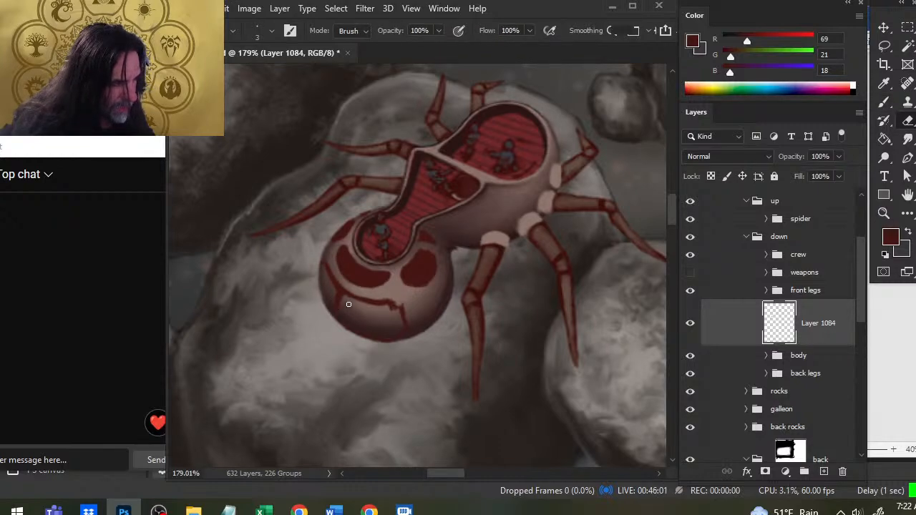
key("b")
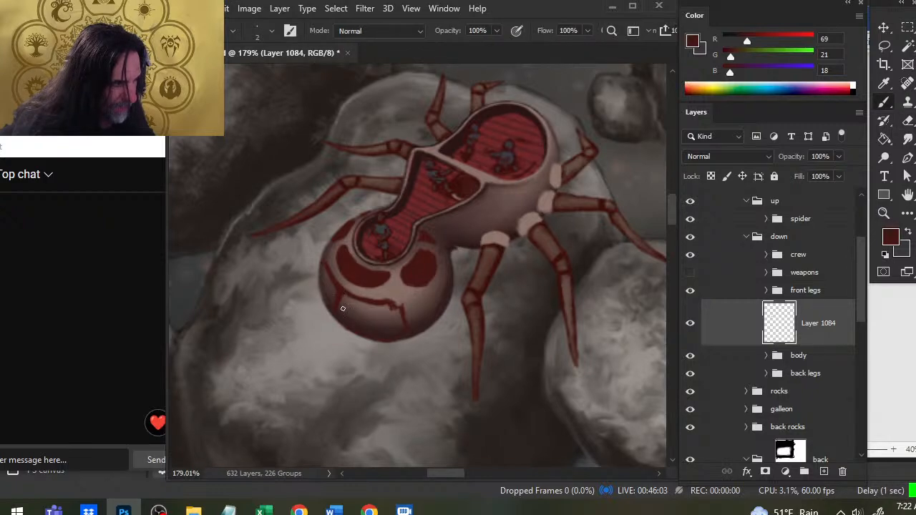
key("e")
key("b")
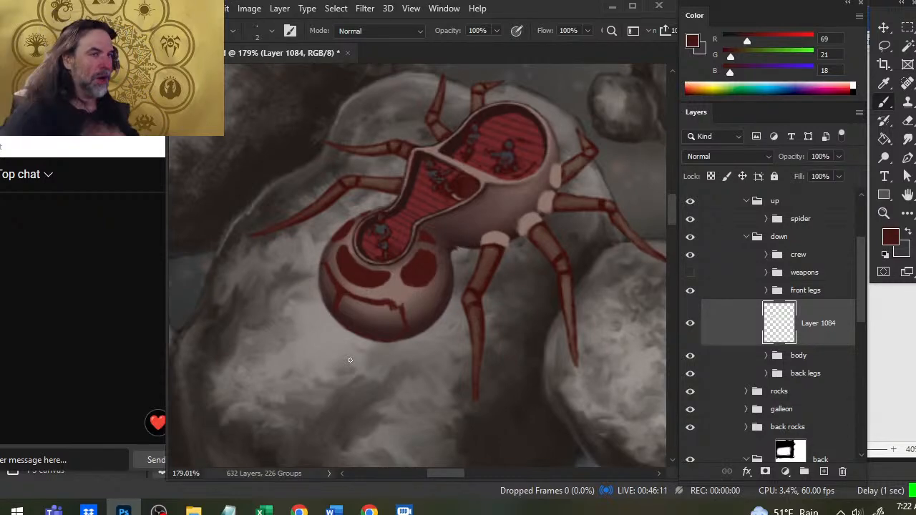
key("e")
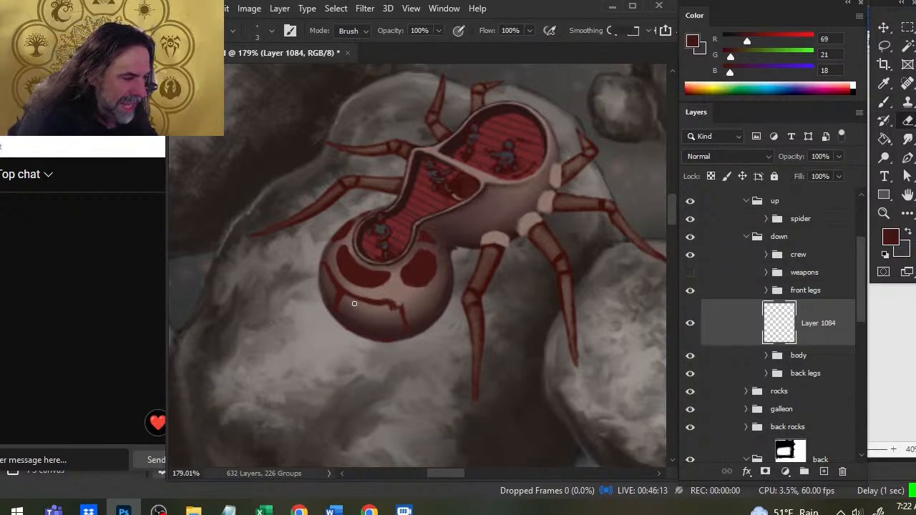
left_click_drag(354, 303, 392, 300)
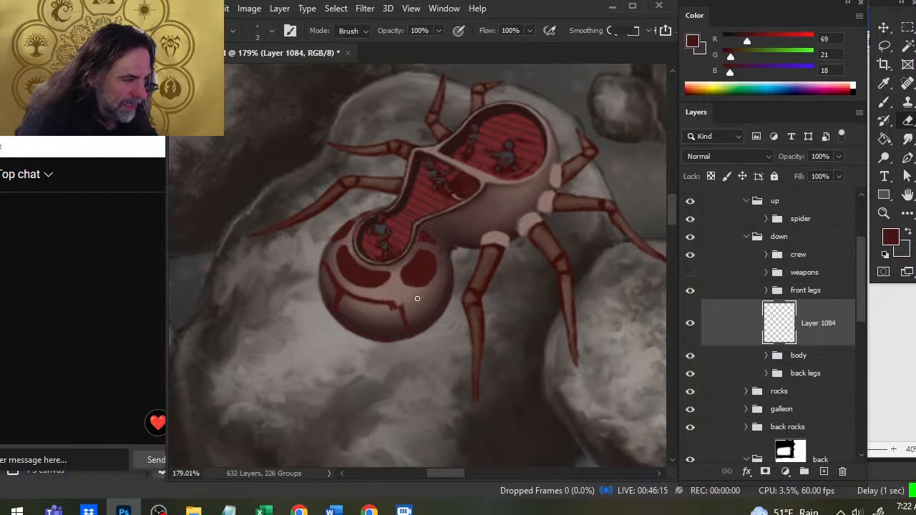
Compare the lower ship's abdomen lines with the top-view spider ship reference and the upper ship.
key("z")
left_click_drag(452, 256, 397, 220)
scroll(396, 220, "up", 3)
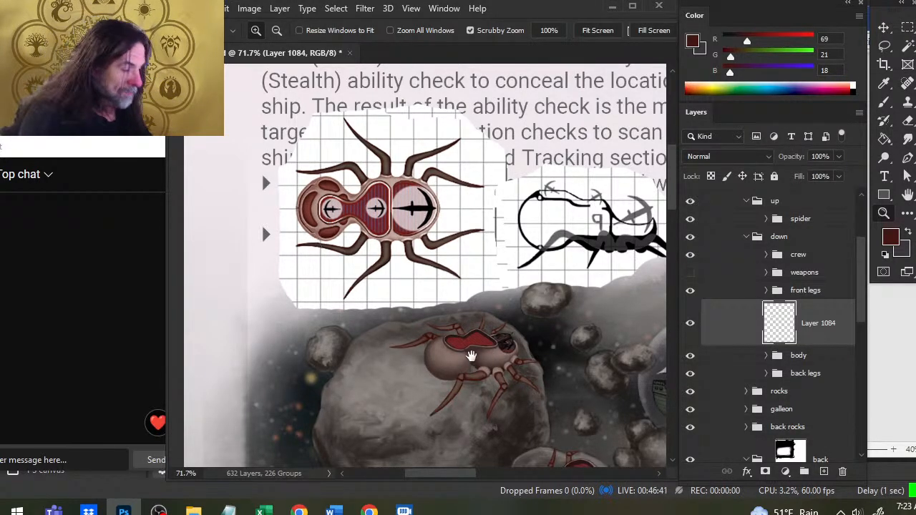
scroll(471, 356, "down", 5)
scroll(471, 356, "right", 3)
left_click_drag(383, 359, 449, 371)
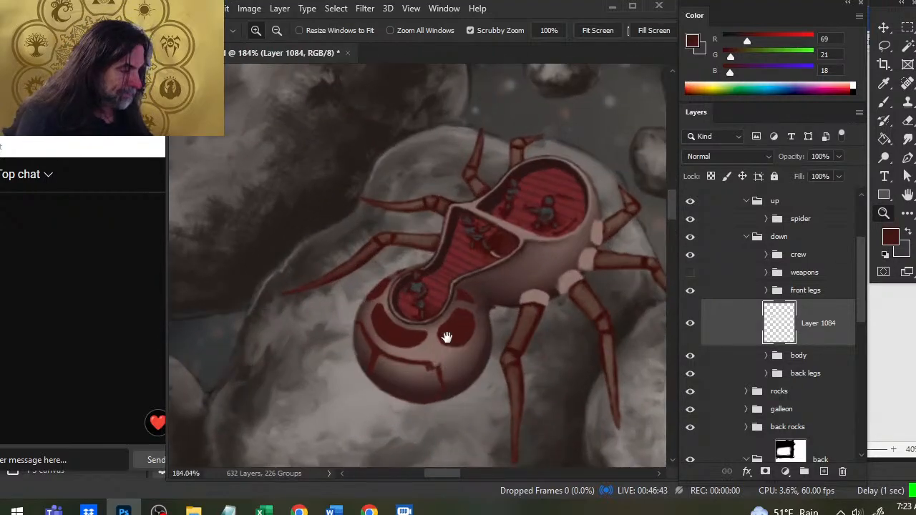
left_click_drag(447, 337, 424, 259)
Paint a thin dark red outline along the abdomen's lower outer rim and up its outer side, erasing stray marks.
key("r")
key("e")
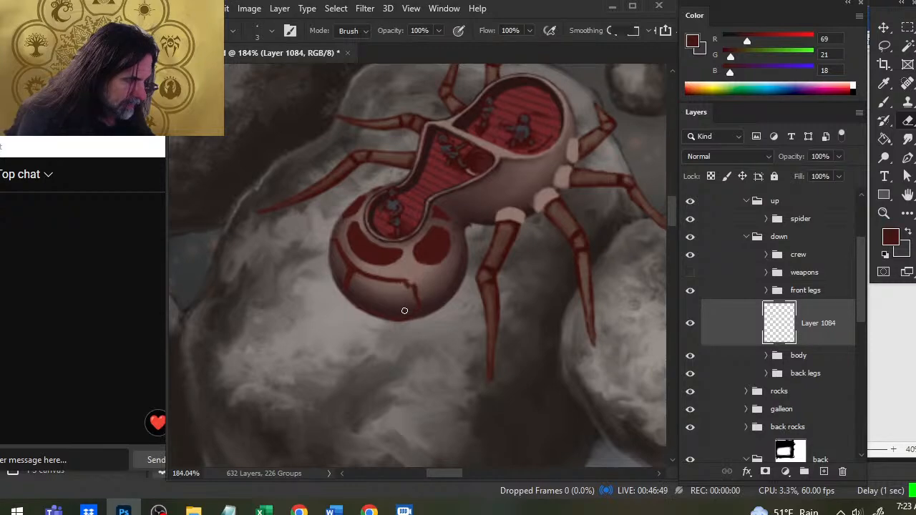
key("b")
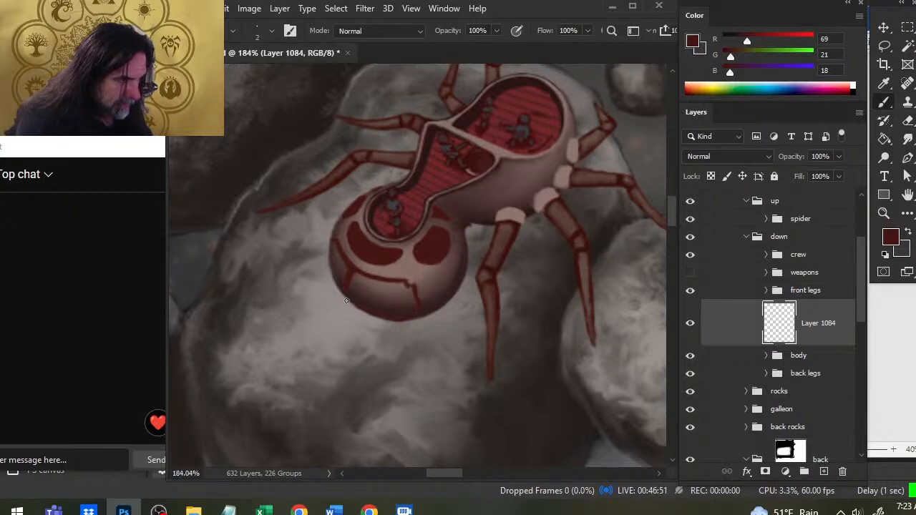
mouse_move(341, 293)
left_mouse_down()
mouse_move(354, 317)
mouse_move(337, 294)
left_mouse_up()
key("e")
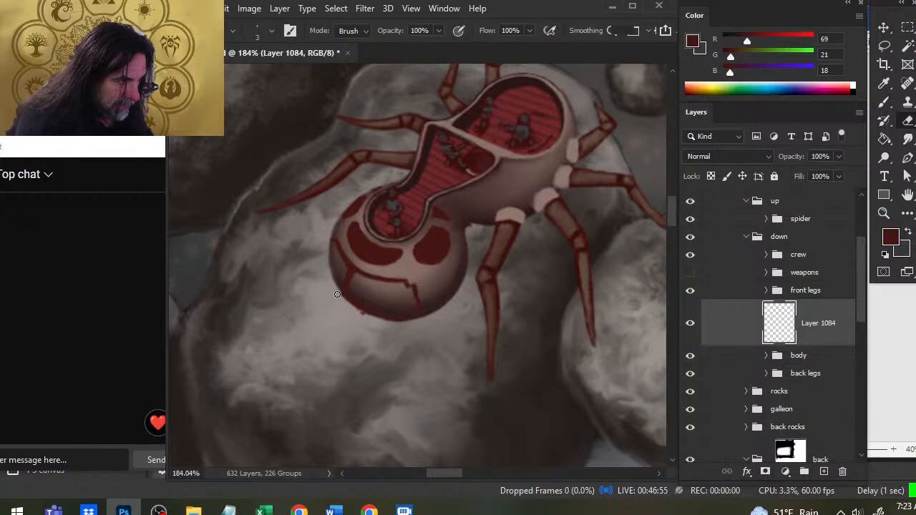
key("b")
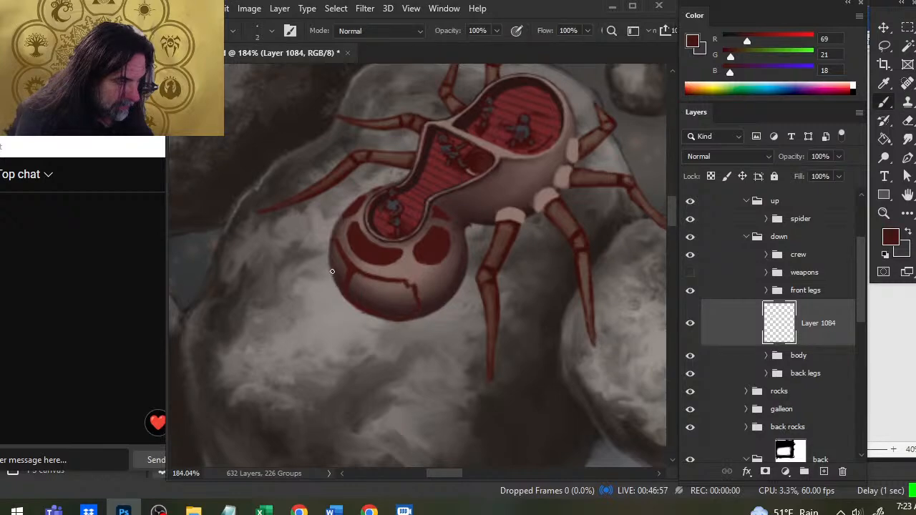
left_click_drag(331, 269, 332, 243)
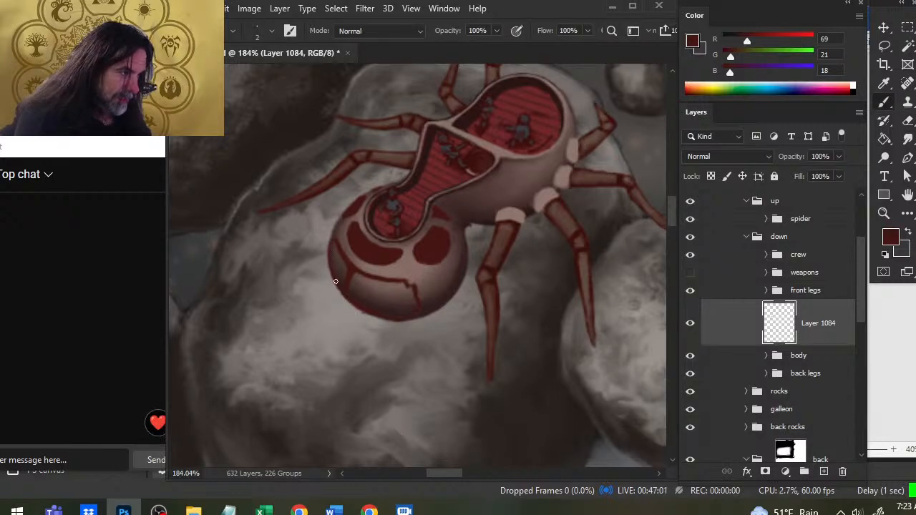
Continue the dark red rim outline along the abdomen's underside to meet the second branch, trimming overshoot beyond the edge.
key("e")
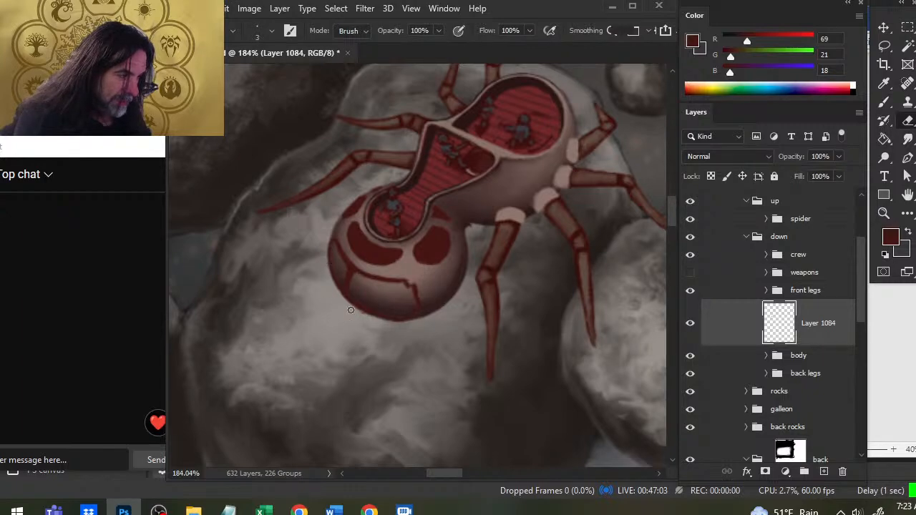
key("b")
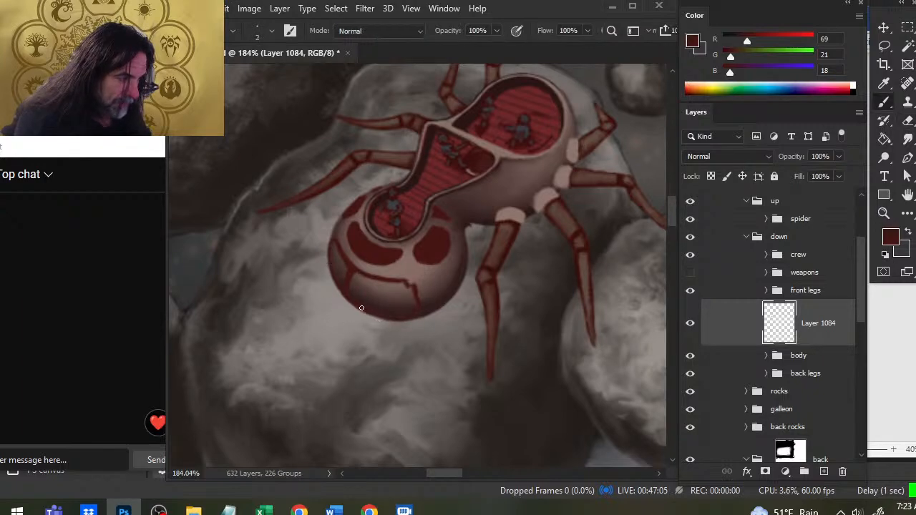
key("e")
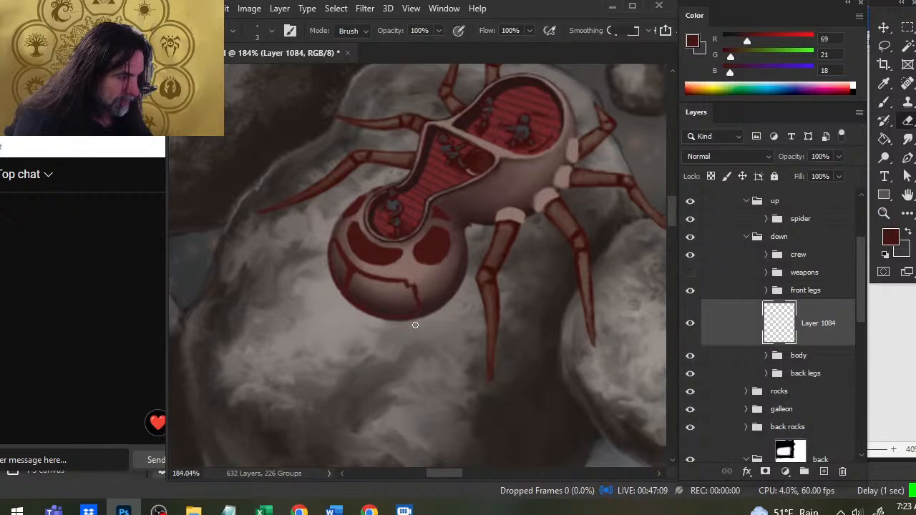
key("b")
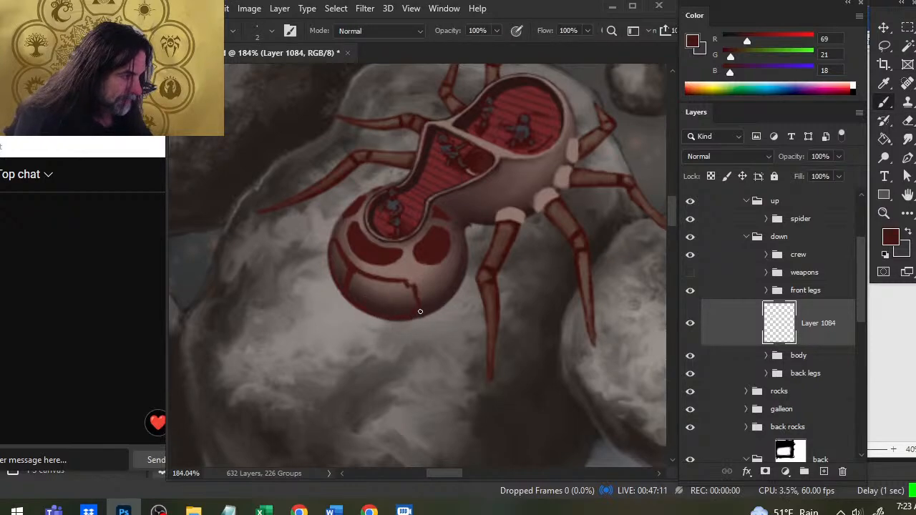
key("e")
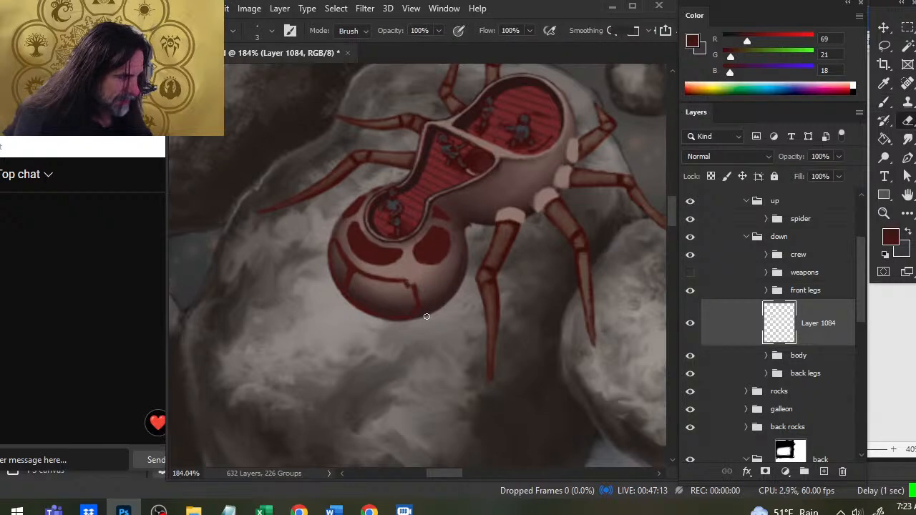
key("b")
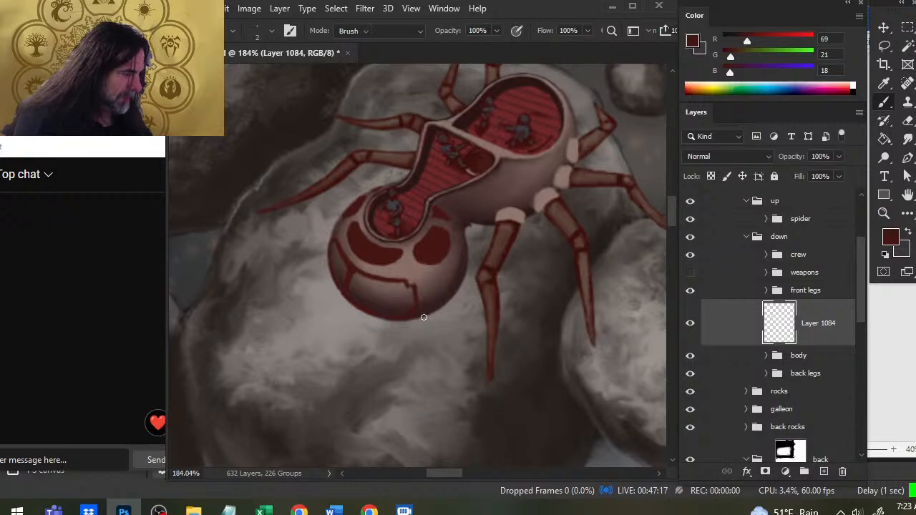
Refine the rim outline along the abdomen's outer side and underside with small alternating erasing and painting strokes.
key("e")
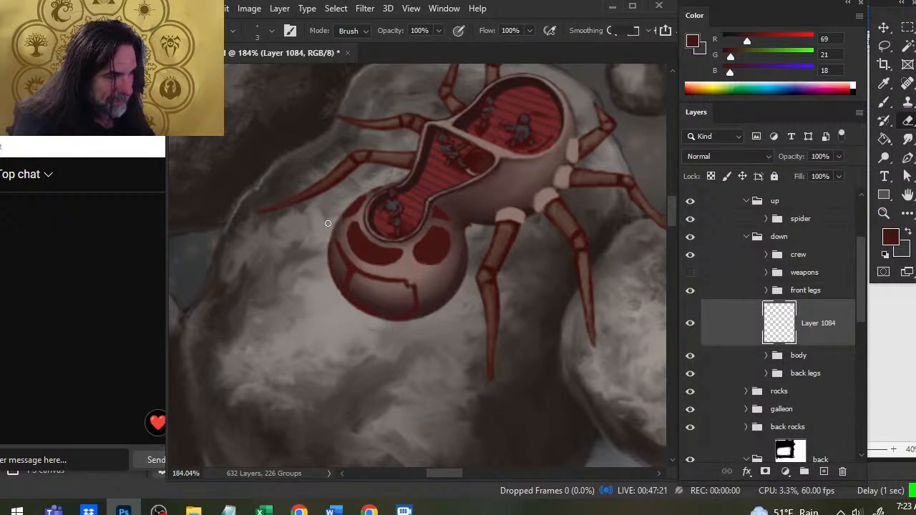
key("b")
key("e")
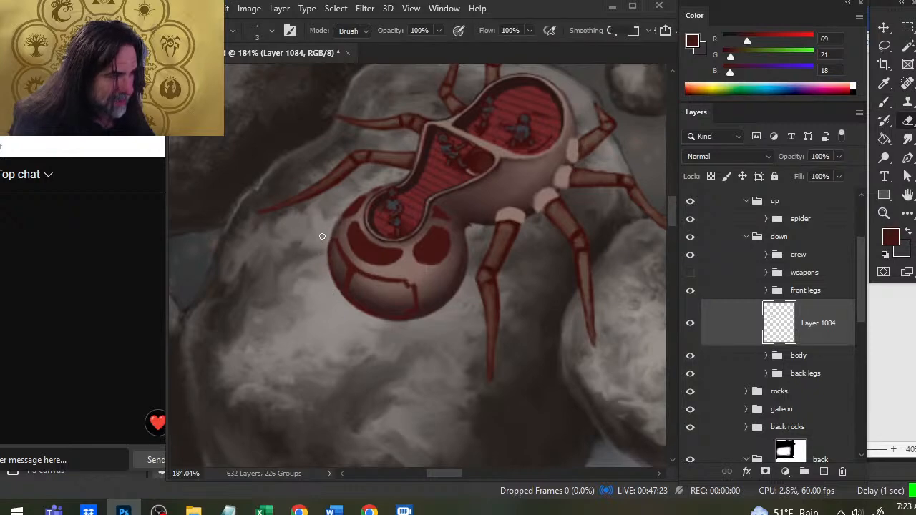
key("b")
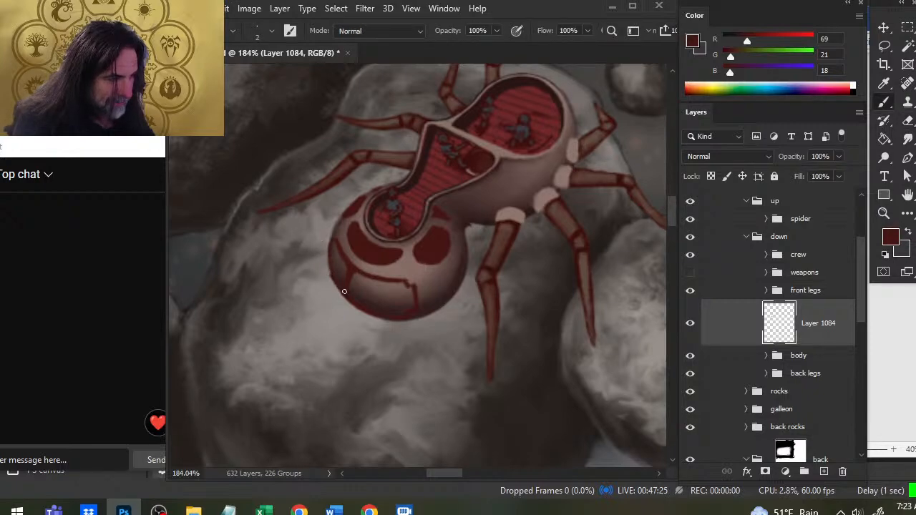
key("e")
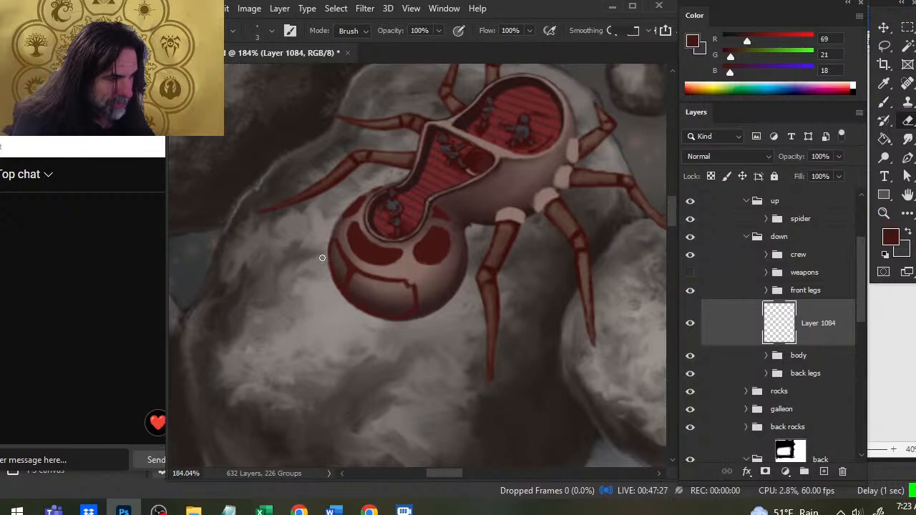
key("b")
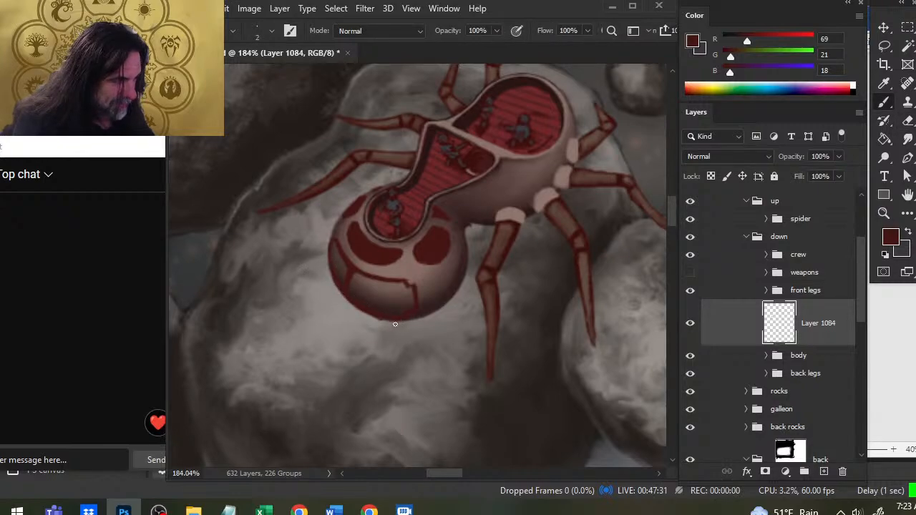
key("e")
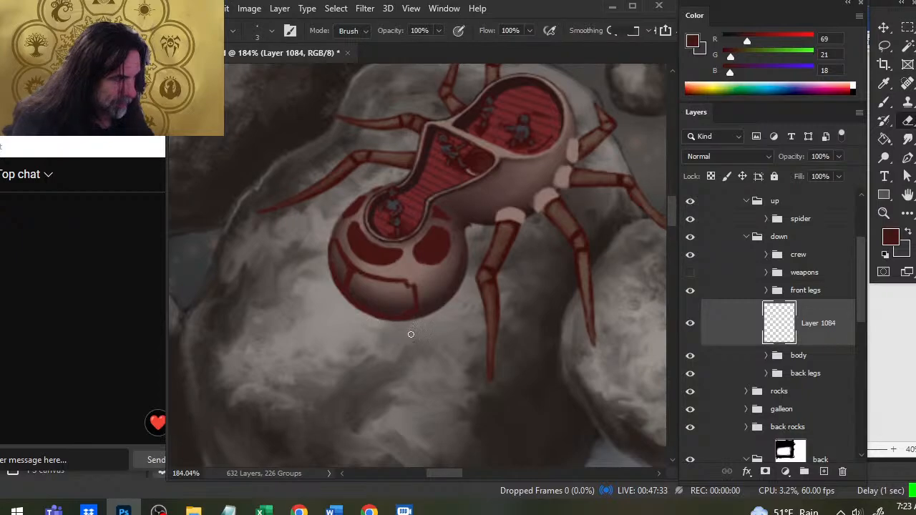
Switch to Chrome and search the web for "tsr" in a new tab.
key("alt+Tab")
key("alt+Tab")
key("alt+Tab")
key("alt+Tab")
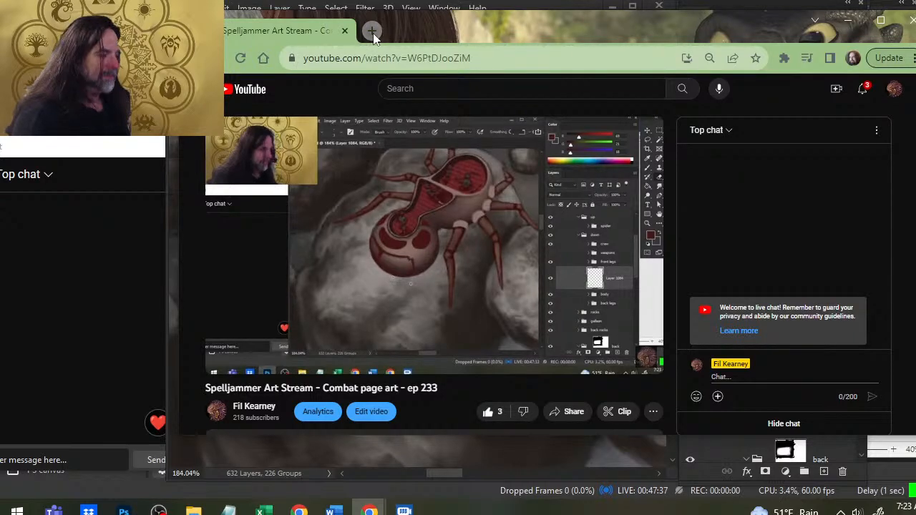
left_click(371, 32)
type("tsr")
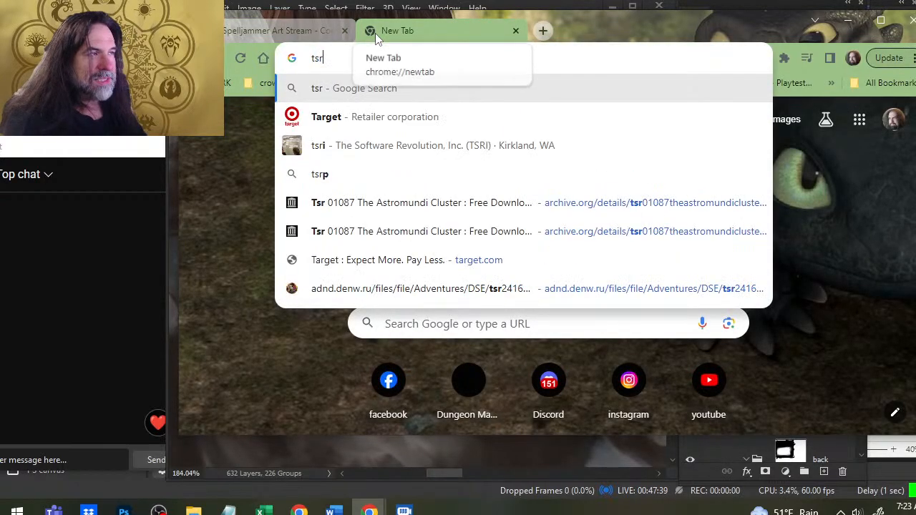
key("Return")
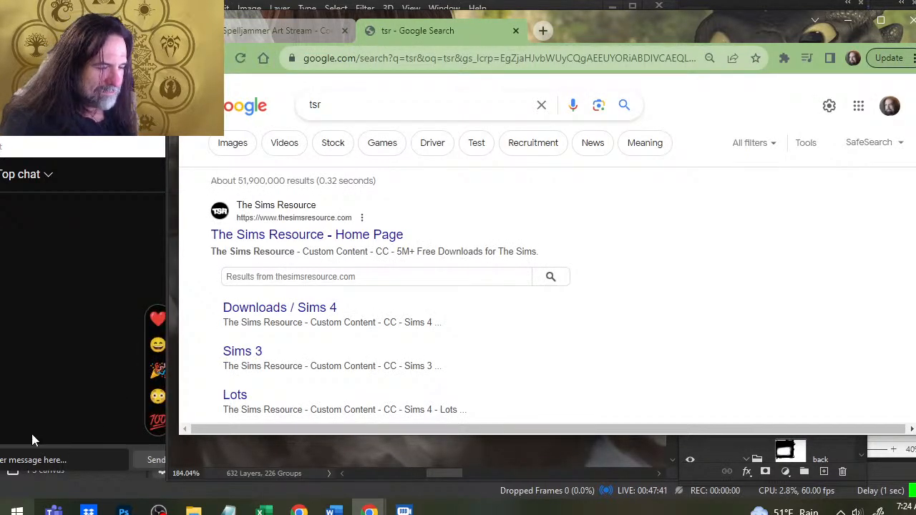
Refine the search to "tsr dungeons and dragons" and expand the answer to "What is TSR in D&D?".
left_click(370, 104)
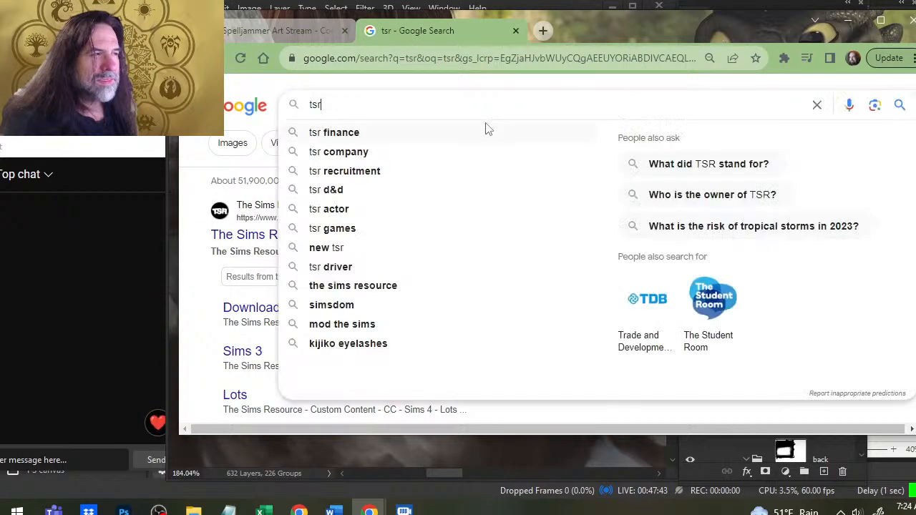
type("dungeons")
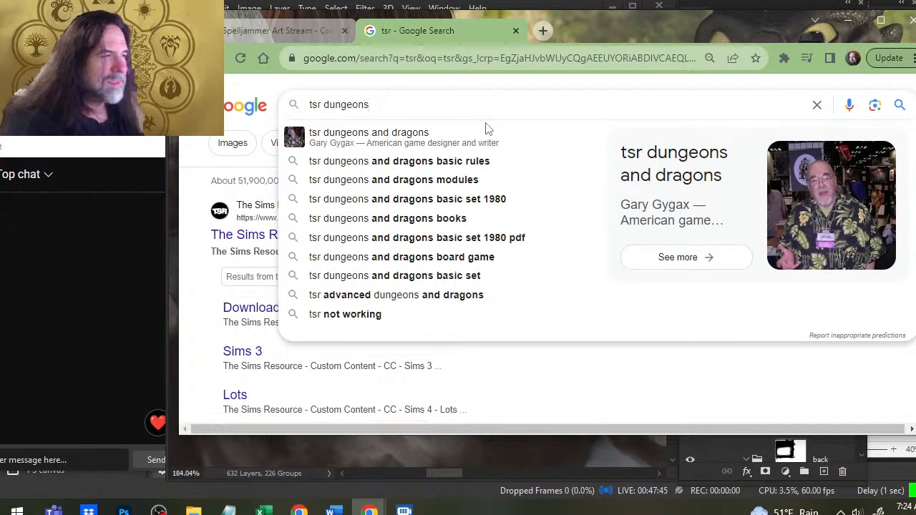
type(" and dragons")
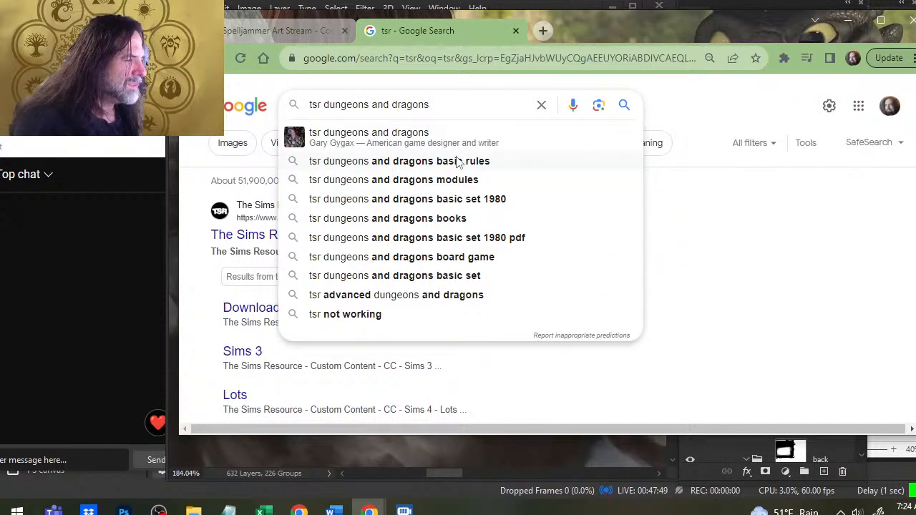
left_click(390, 140)
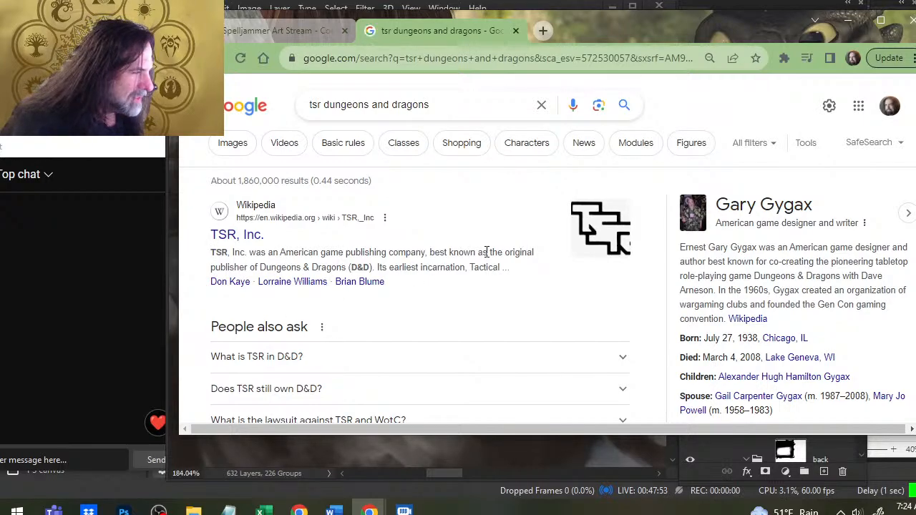
scroll(325, 243, "down", 2)
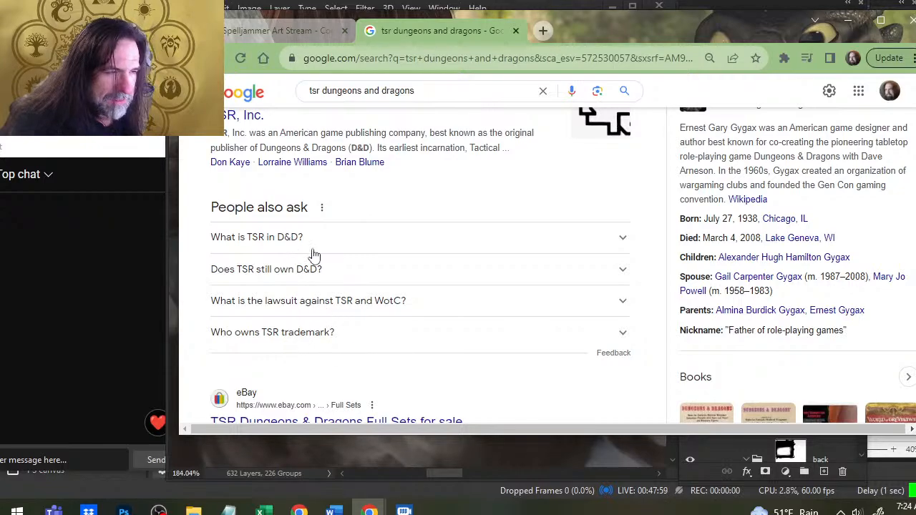
left_click(340, 243)
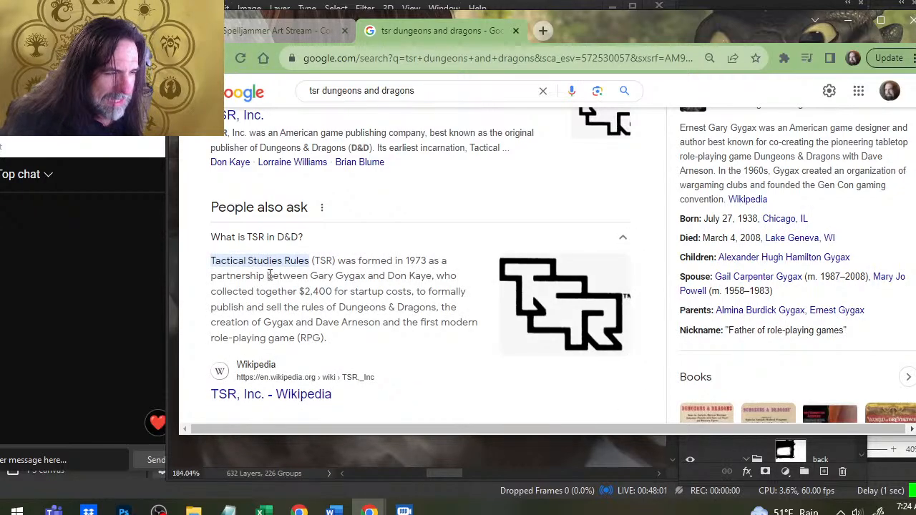
Close the search results tab, check the live stream page and return to the Photoshop painting.
left_click(517, 30)
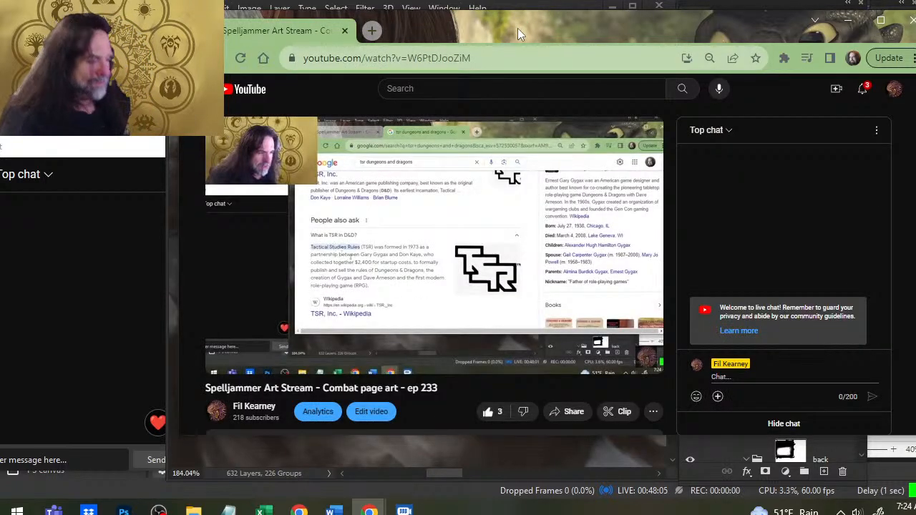
scroll(499, 327, "down", 2)
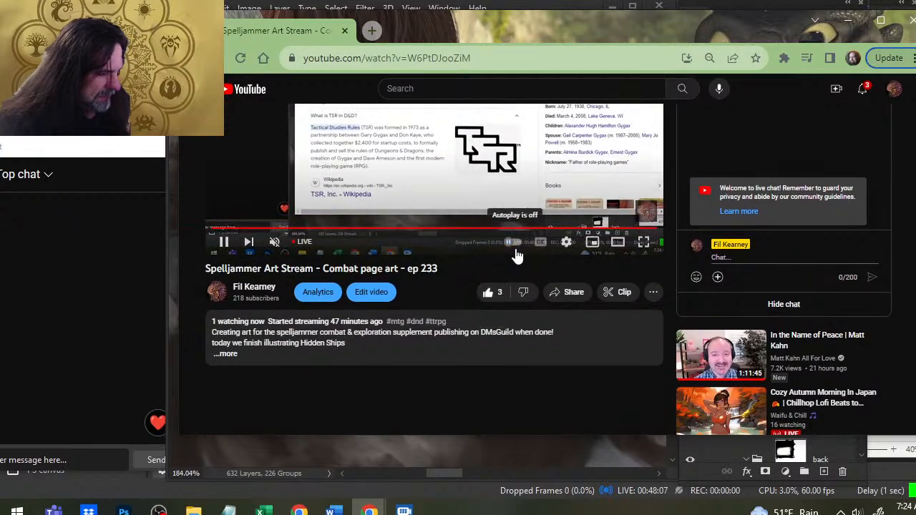
key("alt+Tab")
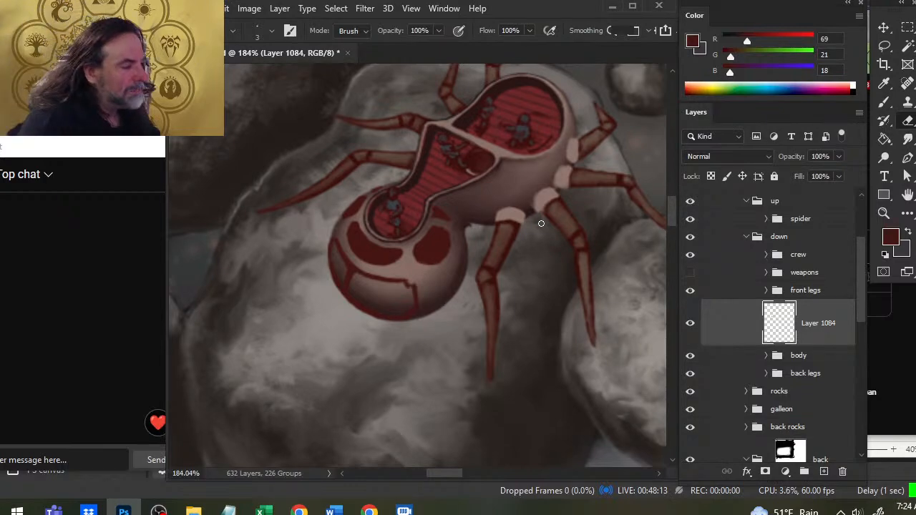
Touch up the dark red rim line along the abdomen's underside and second branch with fine painting and erasing strokes.
key("b")
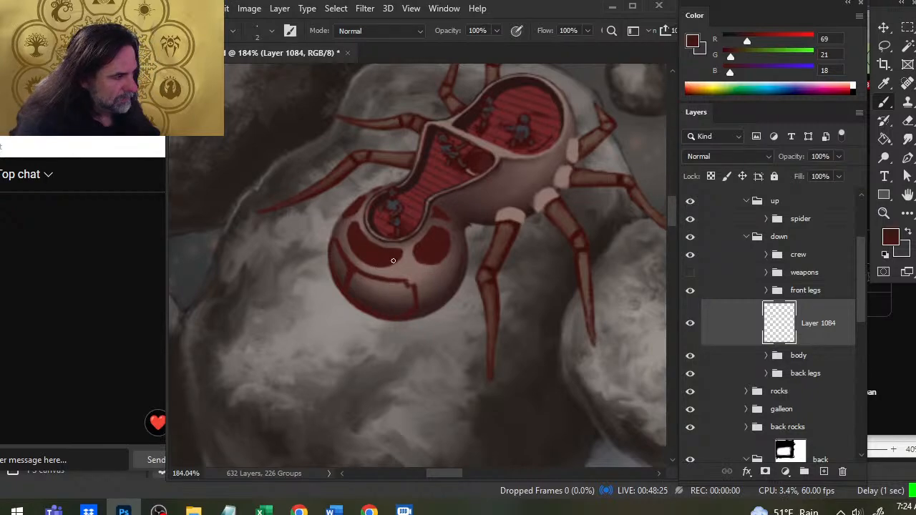
key("e")
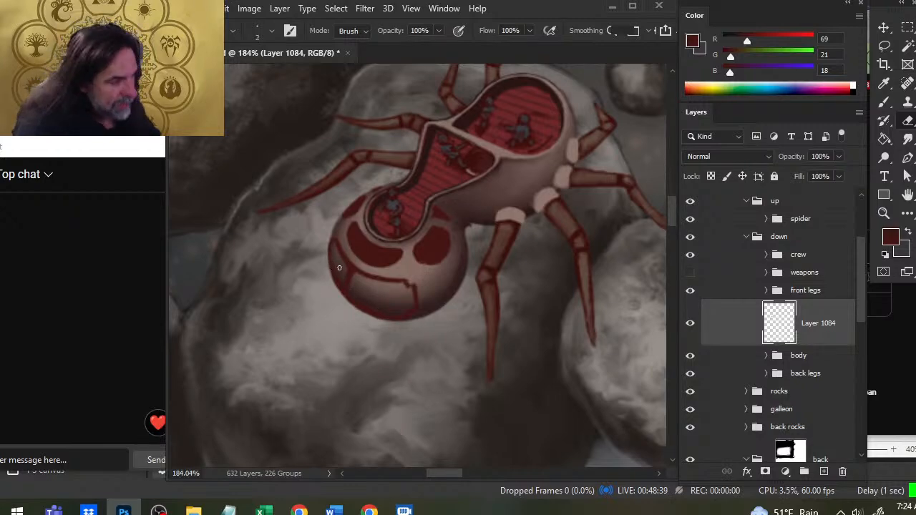
key("bracketleft")
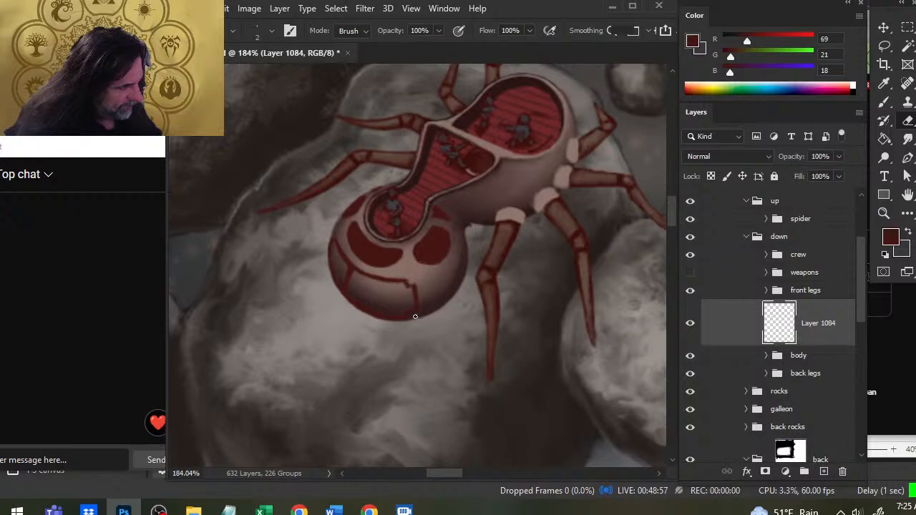
key("b")
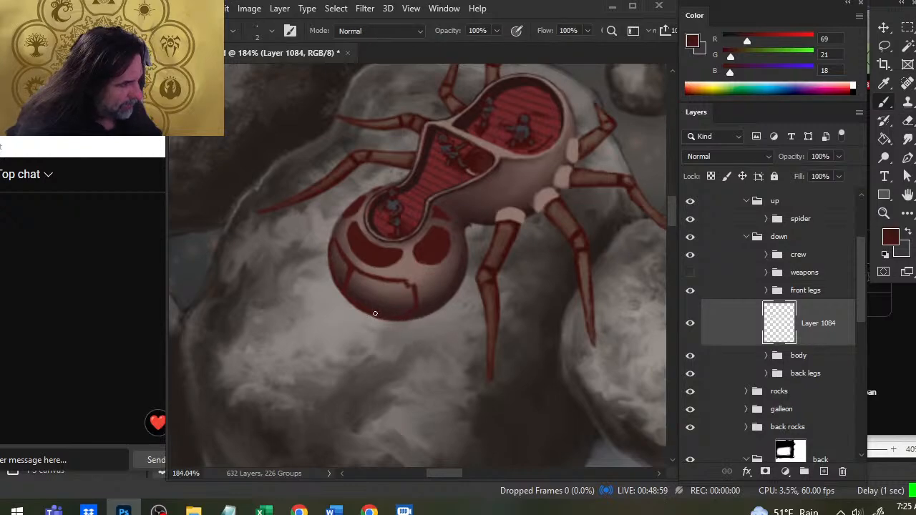
key("e")
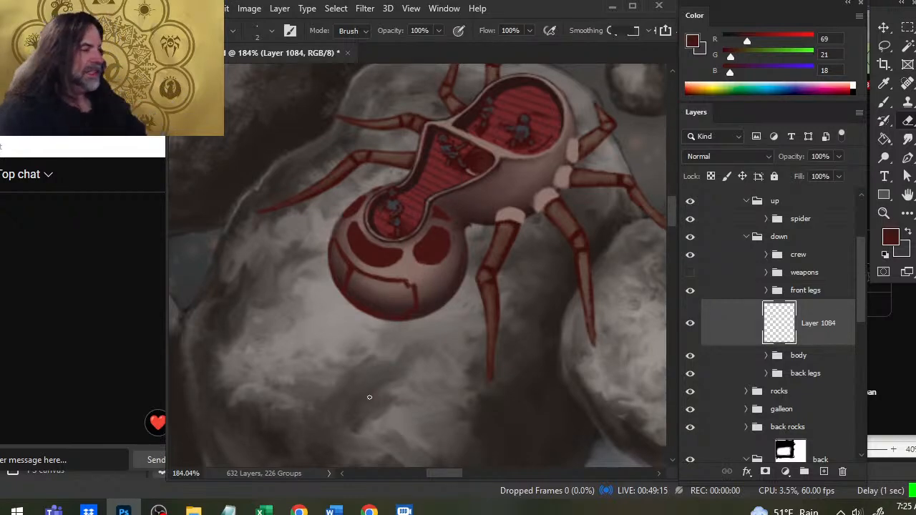
Clean up the curved line and first branch on the abdomen's outer side with alternating fine paint and erase strokes.
key("b")
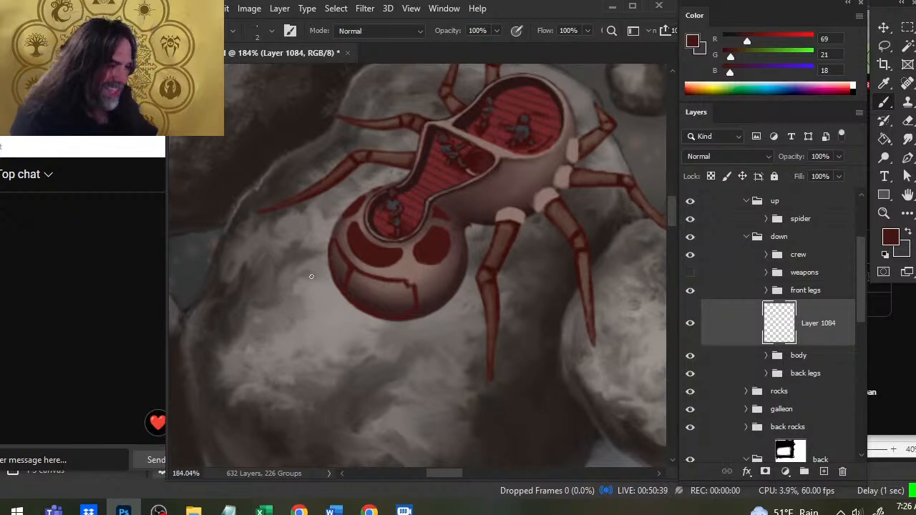
key("e")
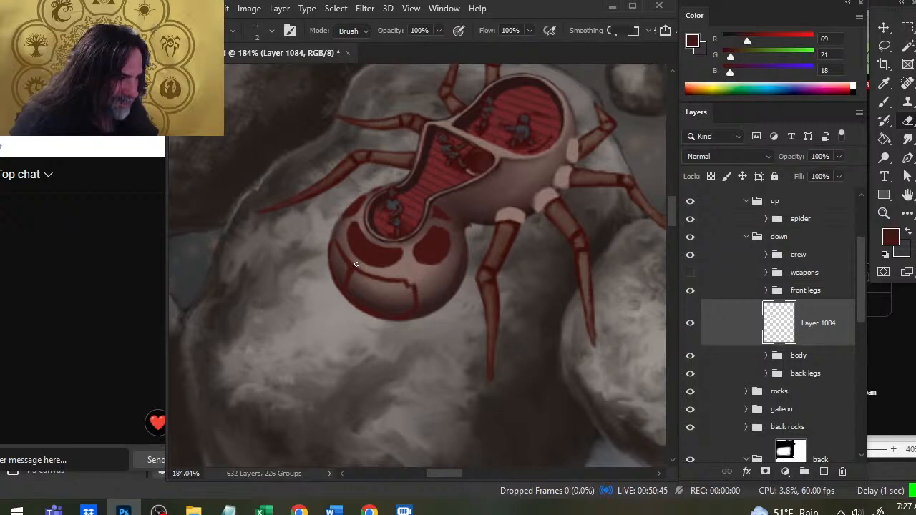
key("b")
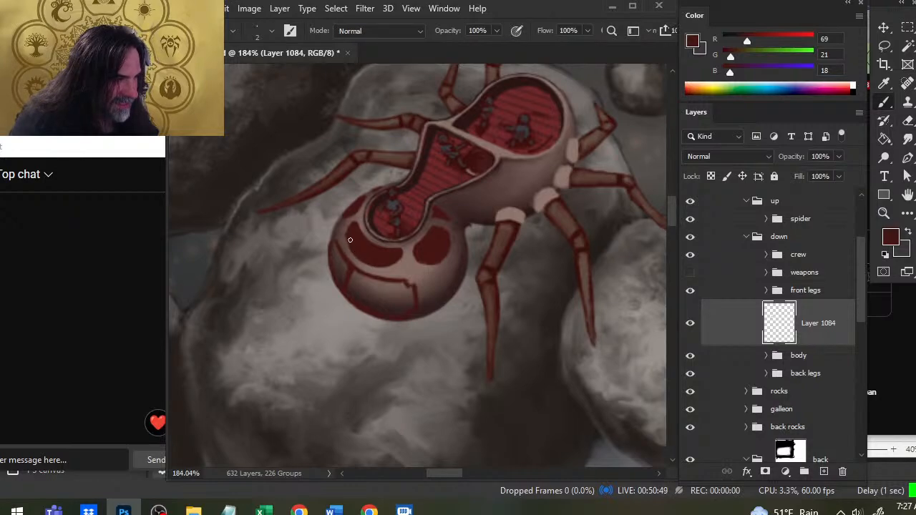
key("e")
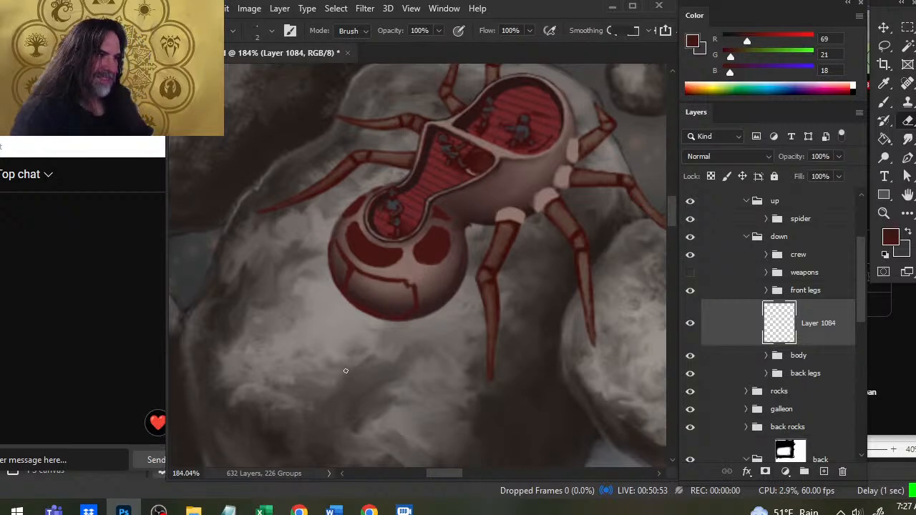
key("b")
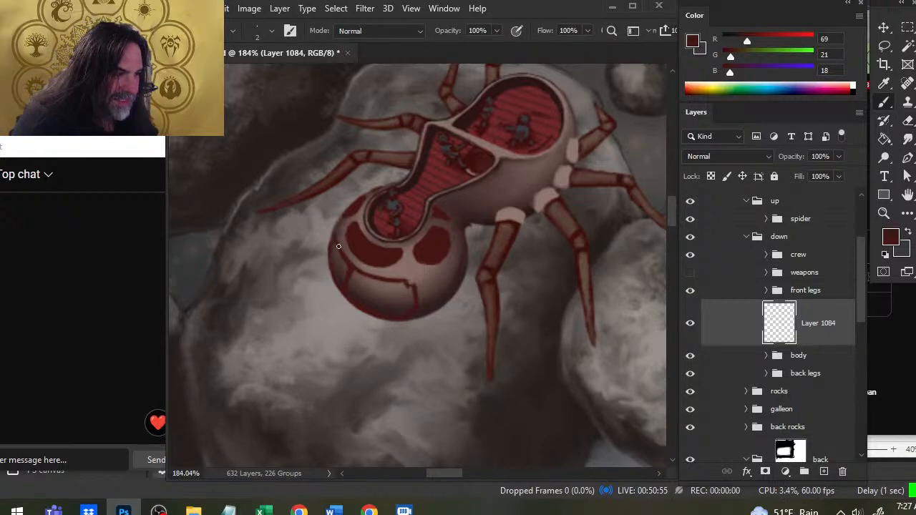
key("e")
key("b")
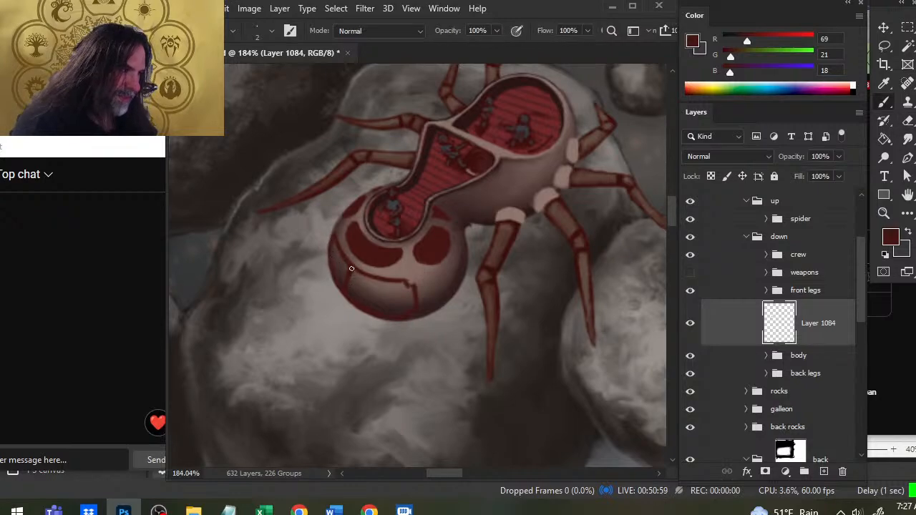
key("e")
key("b")
key("e")
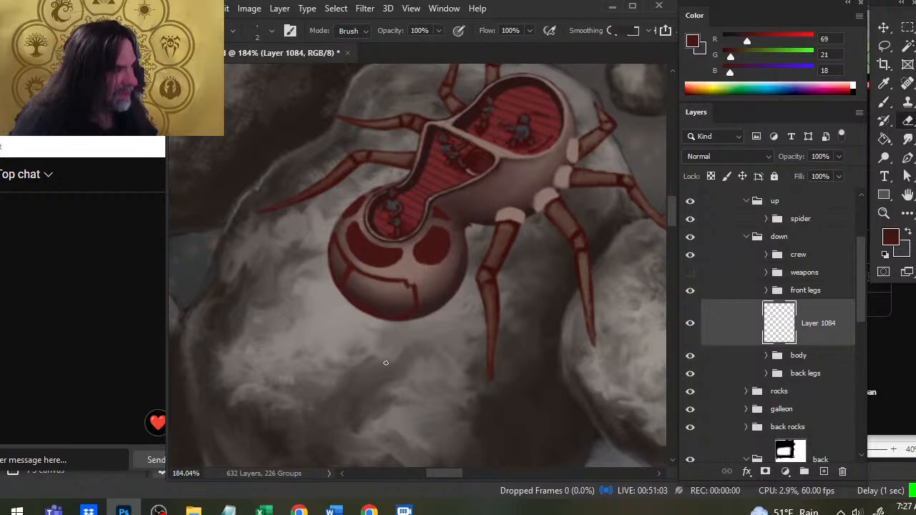
key("ctrl")
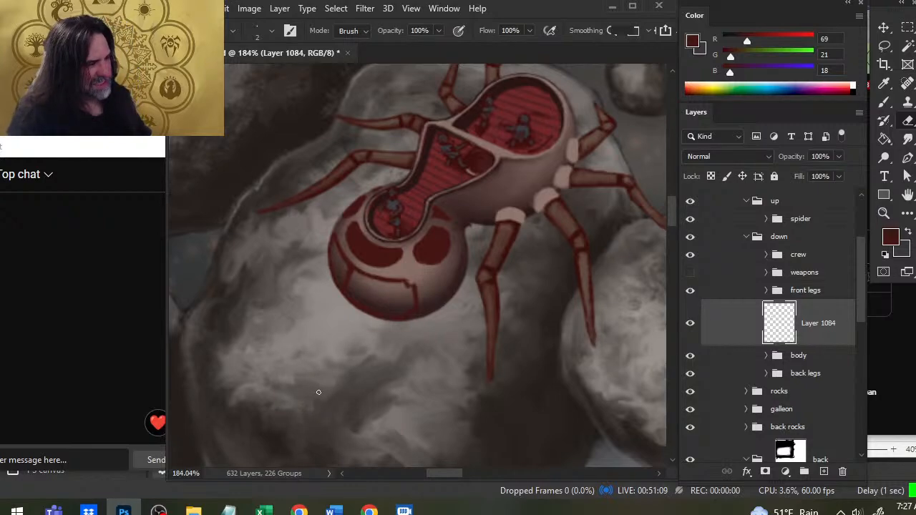
Add a new layer above the abdomen line layer and sample the reference ship's lighter red marking colour, RGB 120, 56, 48.
key("z")
left_click(350, 319, "alt")
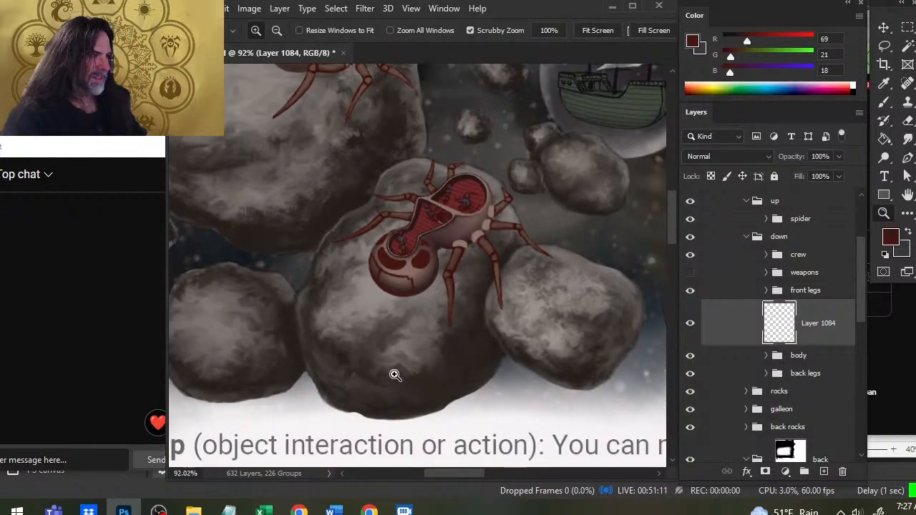
key("space")
mouse_move(419, 166)
left_mouse_down()
mouse_move(464, 423)
mouse_move(327, 207)
left_mouse_up()
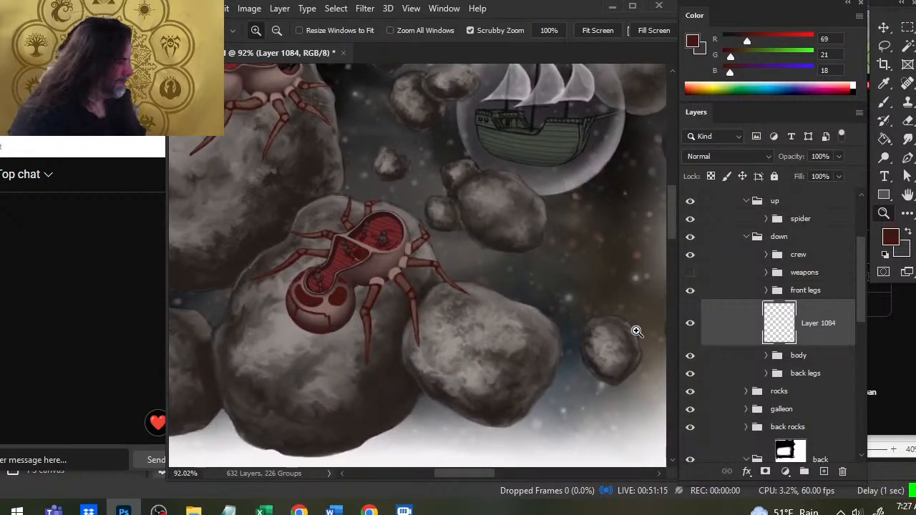
left_click(823, 471)
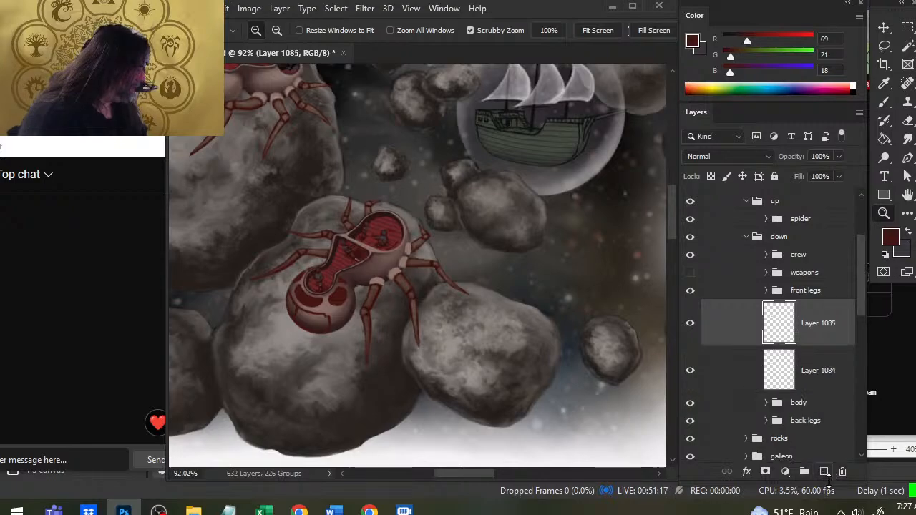
key("space")
mouse_move(380, 326)
left_mouse_down()
mouse_move(472, 321)
mouse_move(493, 353)
mouse_move(531, 469)
left_mouse_up()
left_click_drag(263, 149, 335, 149)
key("b")
left_click(293, 190, "alt")
Paint a lighter red highlight inside the crescent marking on the lower ship's abdomen.
key("z")
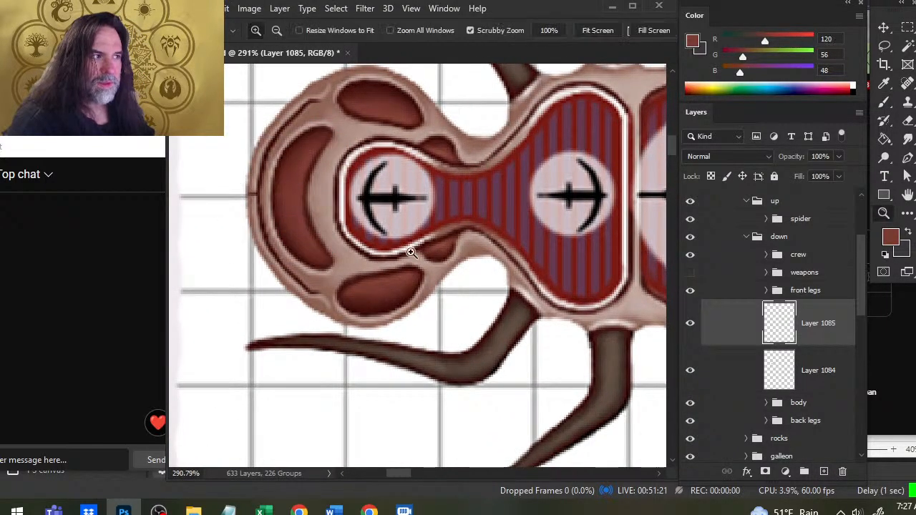
left_click_drag(411, 252, 340, 252)
key("space")
left_click_drag(480, 306, 271, 80)
left_click_drag(419, 339, 374, 268)
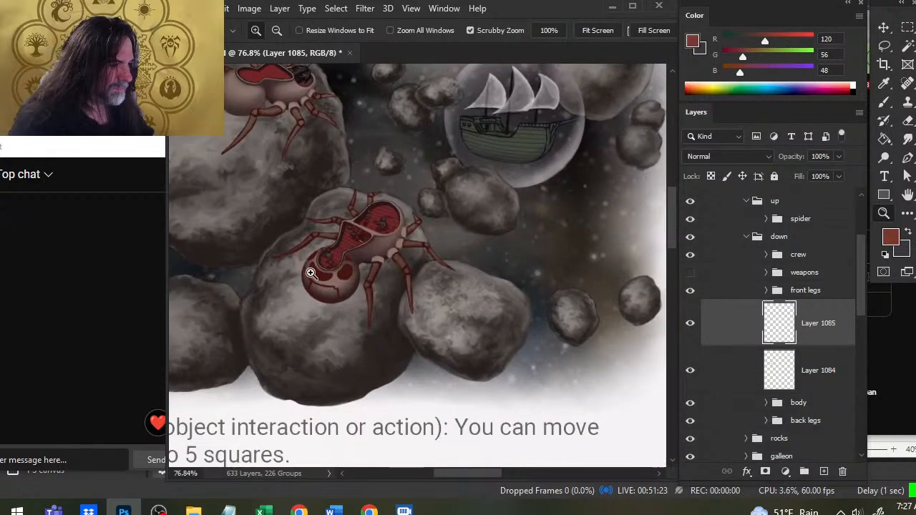
left_click_drag(310, 273, 347, 270)
key("b")
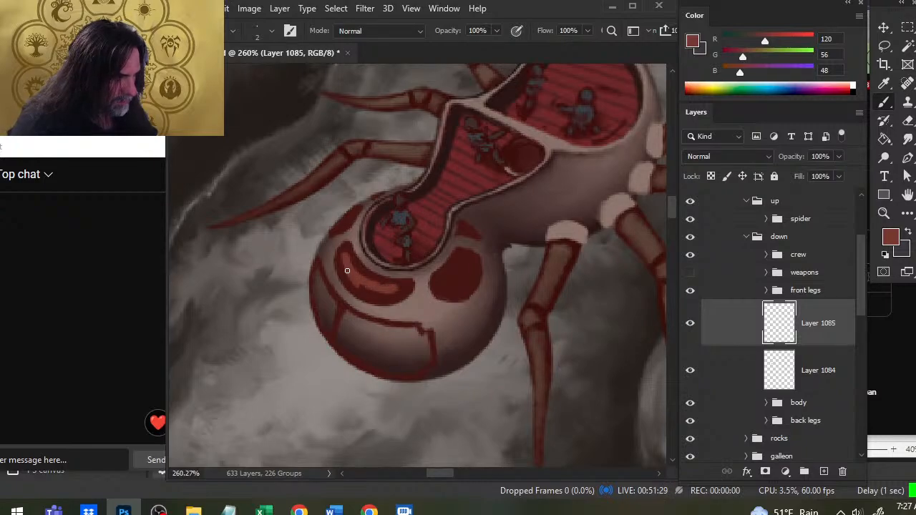
Smudge the lighter red into the crescent marking's dark edges at 60% strength and show the weapons group, reducing the smudge size to 4.
key("r")
left_click_drag(354, 281, 347, 265)
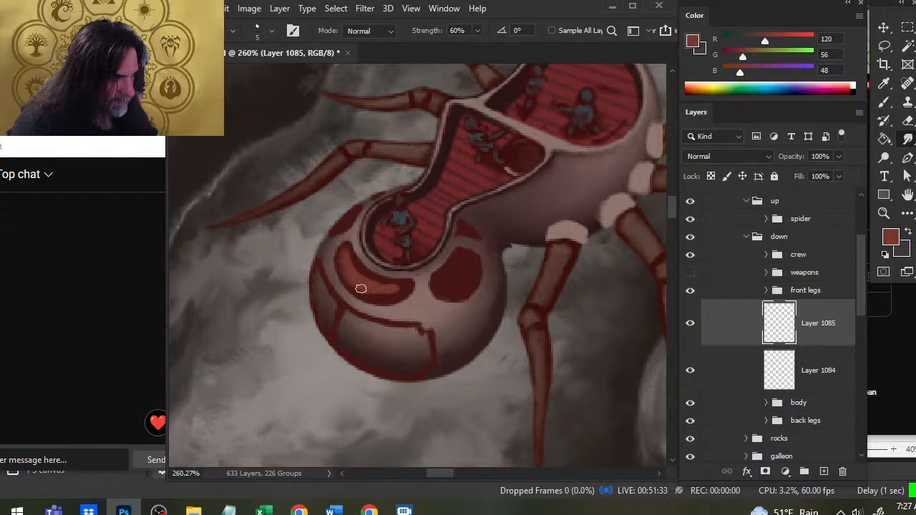
left_click_drag(348, 269, 354, 276)
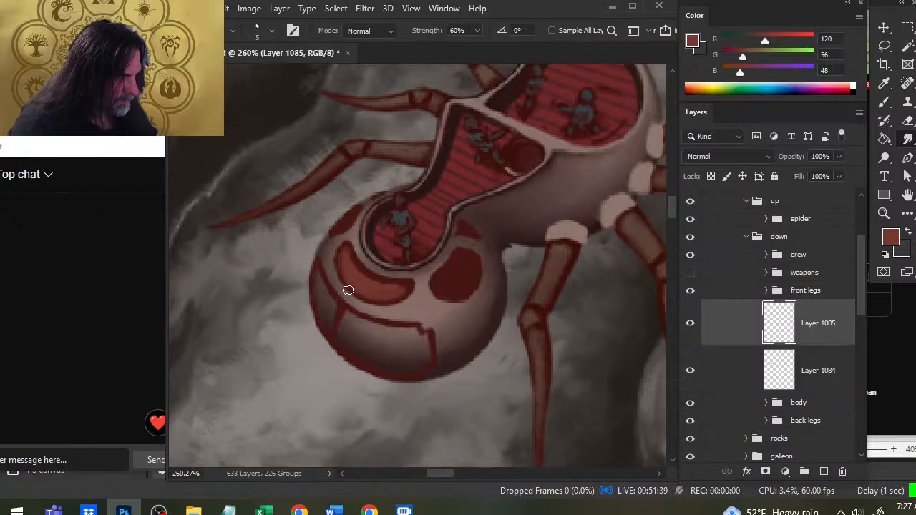
left_click(690, 272)
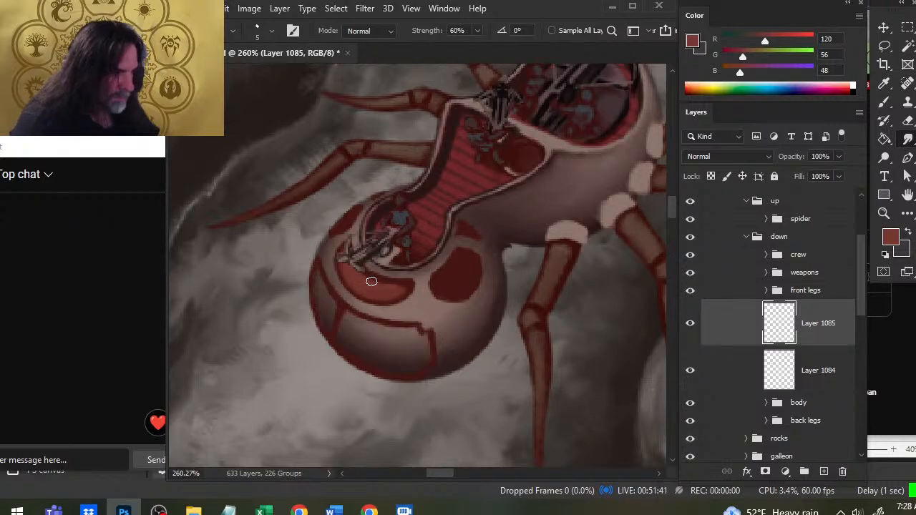
key("bracketleft")
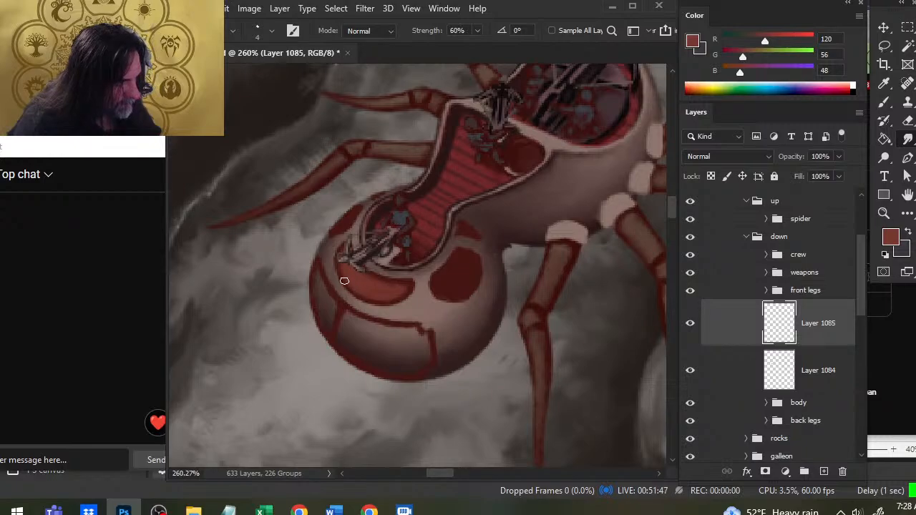
Hide the weapons group and fill the abdomen's oval marking with the lighter red, leaving its dark rim.
left_click(690, 272)
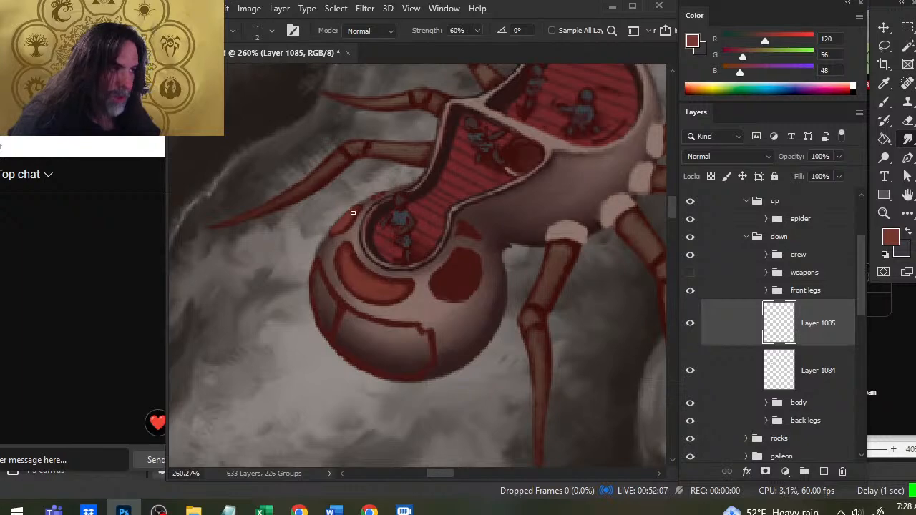
key("b")
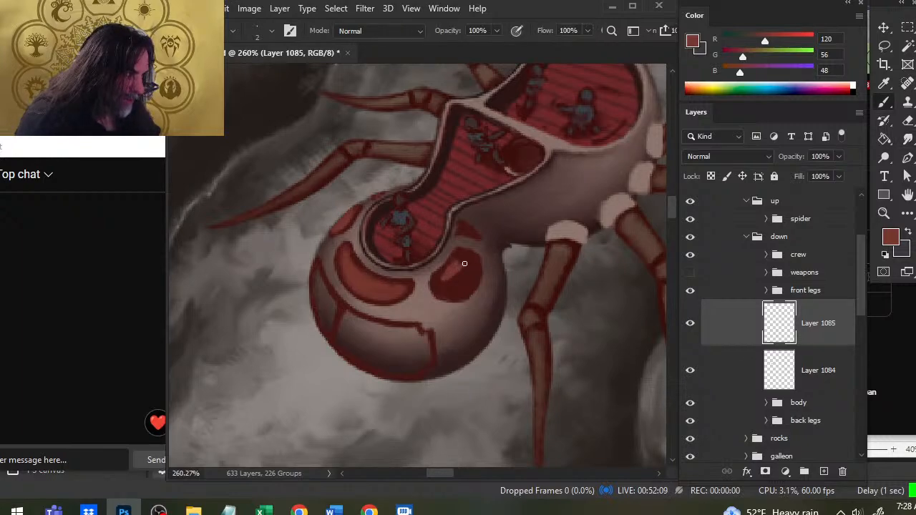
mouse_move(442, 279)
left_mouse_down()
mouse_move(449, 295)
mouse_move(436, 283)
mouse_move(459, 289)
mouse_move(451, 297)
mouse_move(473, 273)
left_mouse_up()
key("r")
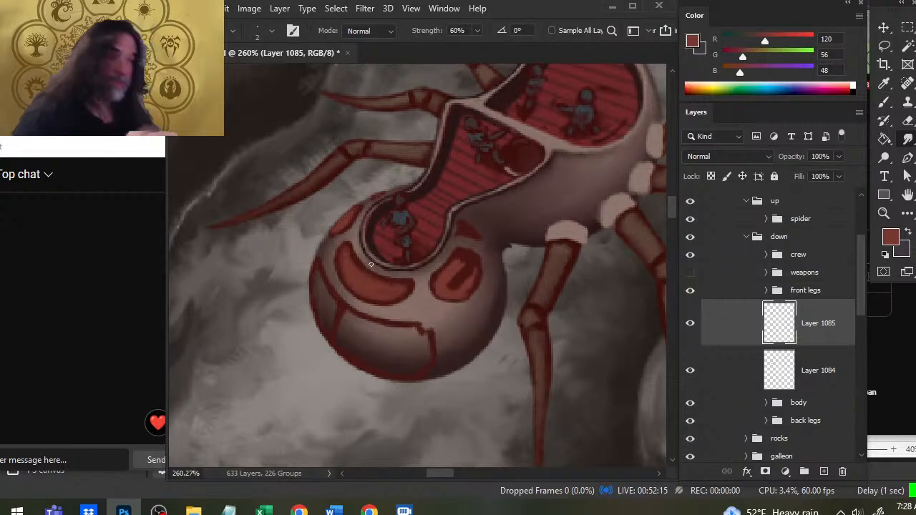
key("e")
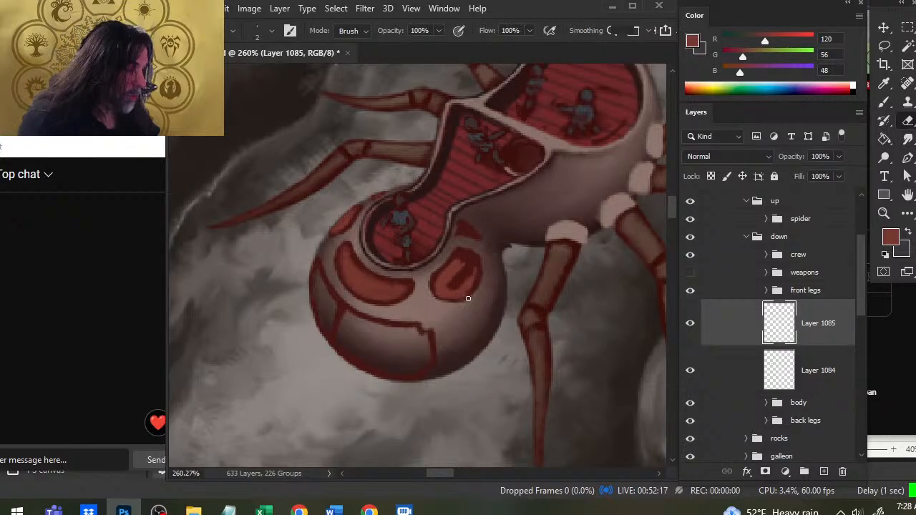
key("r")
key("b")
mouse_move(464, 279)
left_mouse_down()
mouse_move(451, 285)
mouse_move(466, 263)
mouse_move(465, 273)
left_mouse_up()
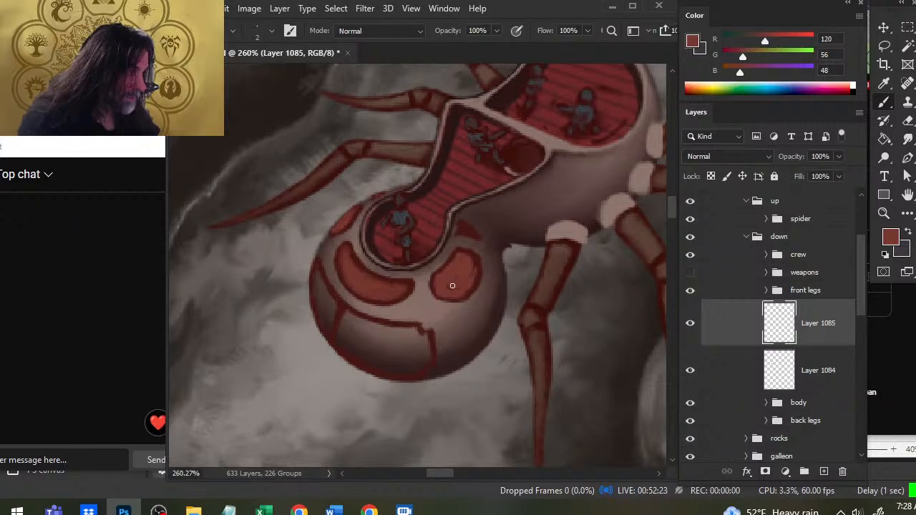
Smudge the lighter red into the oval marking's dark rim at size 4 and 60% strength.
key("r")
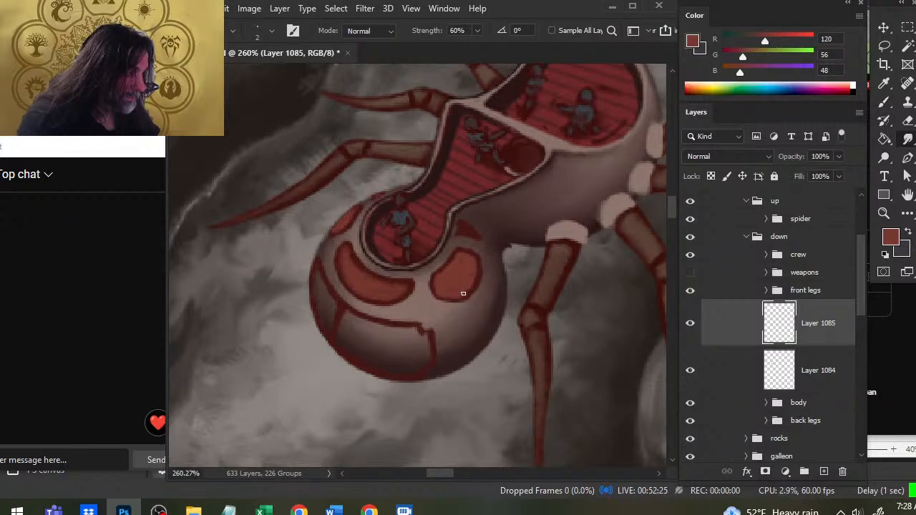
key("]")
key("]")
mouse_move(474, 300)
left_mouse_down()
mouse_move(445, 299)
mouse_move(468, 288)
mouse_move(467, 300)
mouse_move(429, 279)
left_mouse_up()
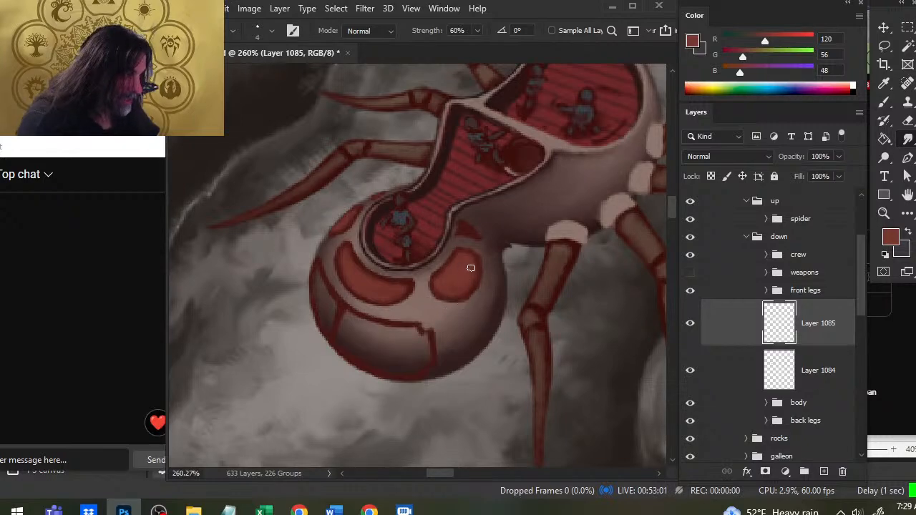
Touch up the edges of the small dark red triangular marking beside the deck opening on Layer 1084.
left_click(695, 358)
key("b")
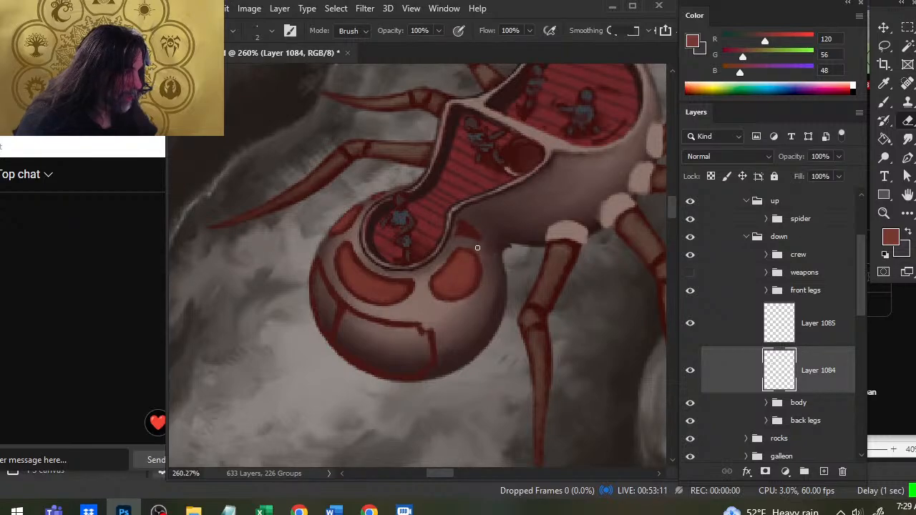
key("r")
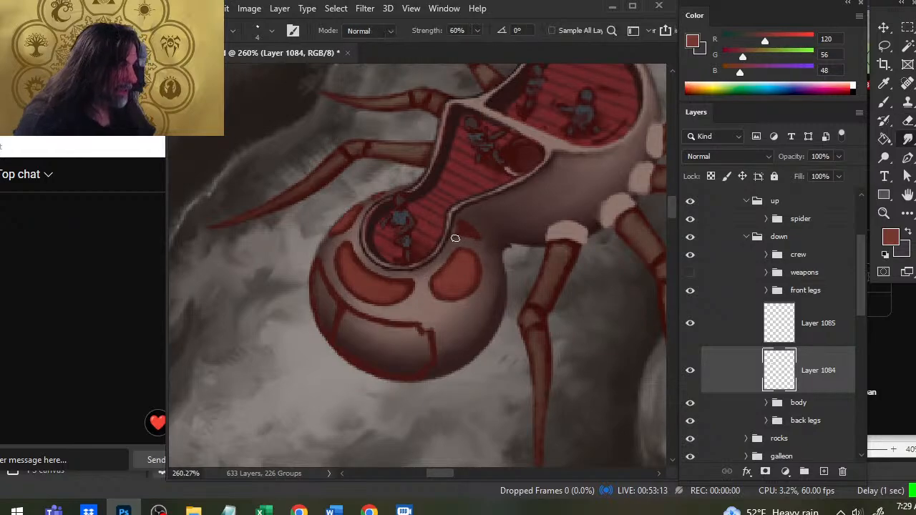
key("e")
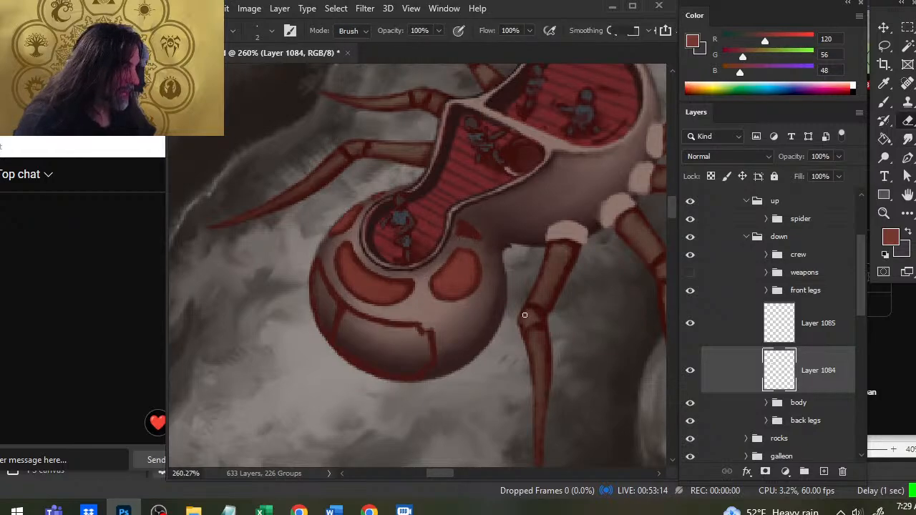
Paint lighter red highlights on Layer 1085 inside the small markings around the deck opening and clean up their edges.
left_click(719, 332)
key("b")
key("r")
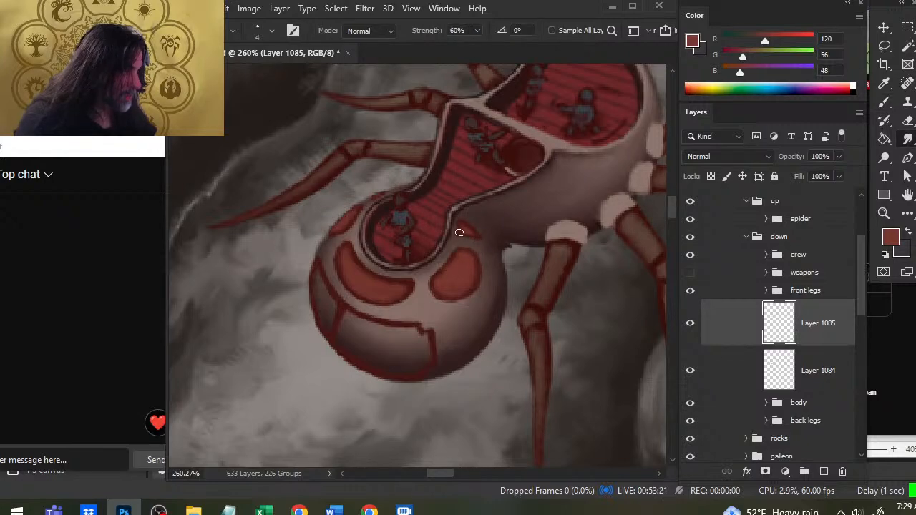
key("b")
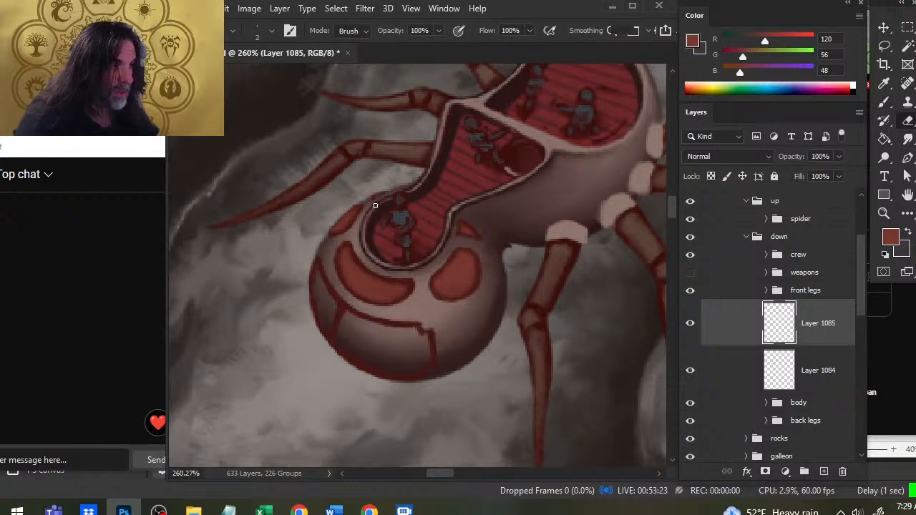
key("r")
key("e")
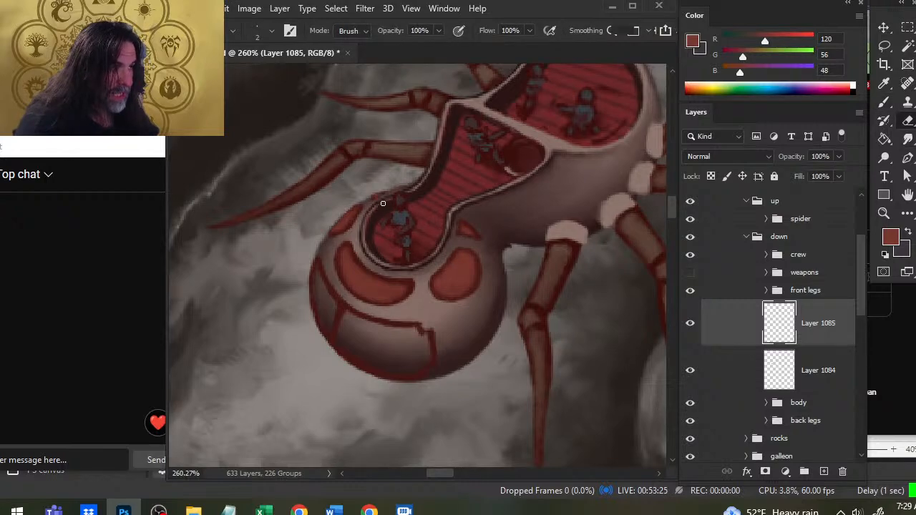
key("r")
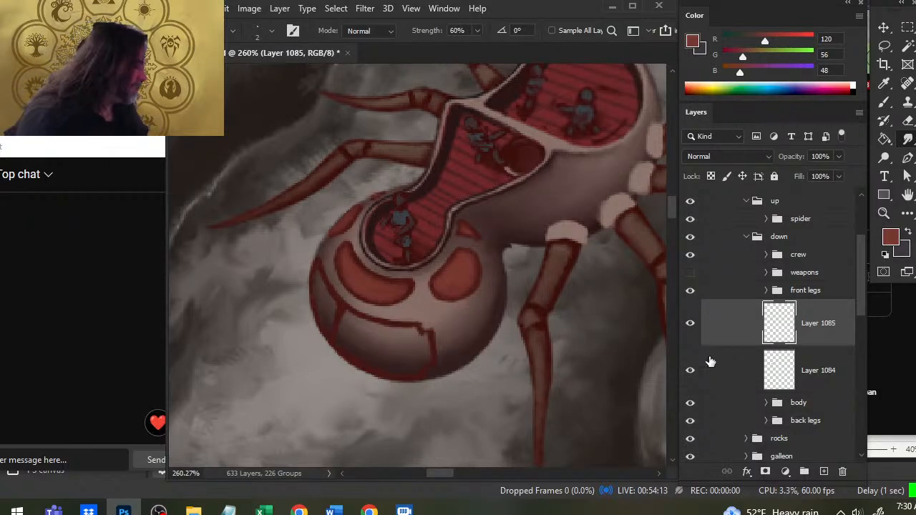
On Layer 1084, sample the dark red line colour, RGB 69, 21, 18, and reshape the abdomen's short branch line with paint and erase strokes.
left_click(709, 364)
key("e")
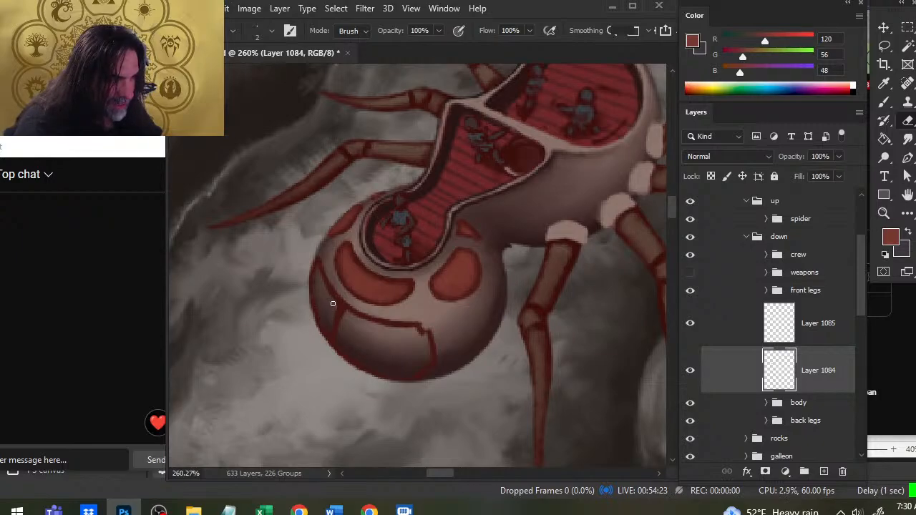
key("b")
left_click(342, 307, "alt")
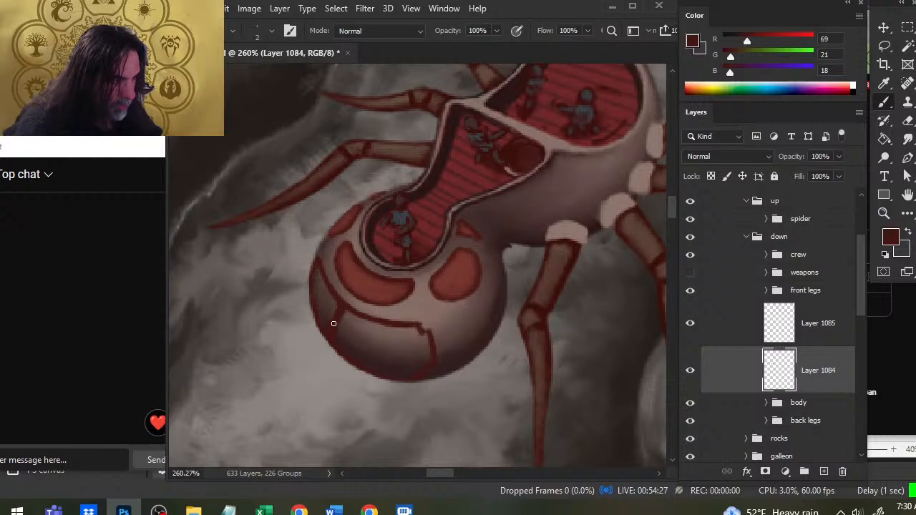
key("e")
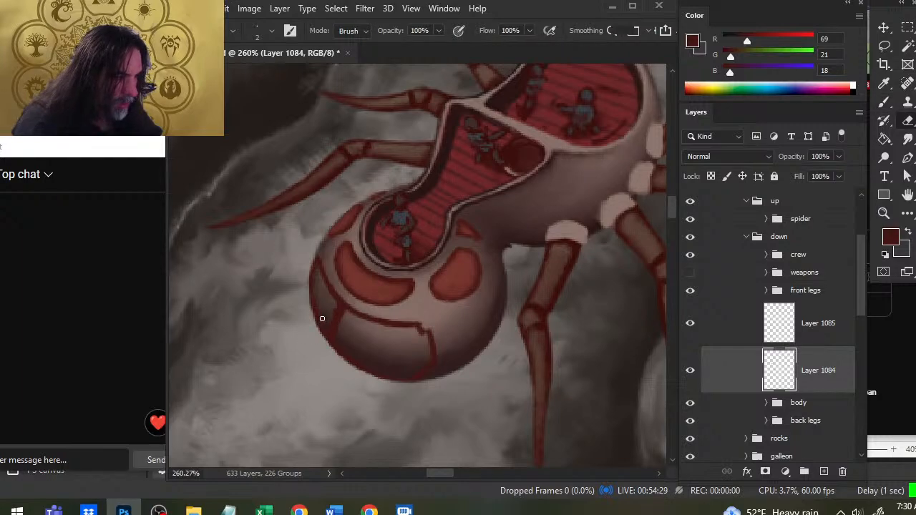
key("b")
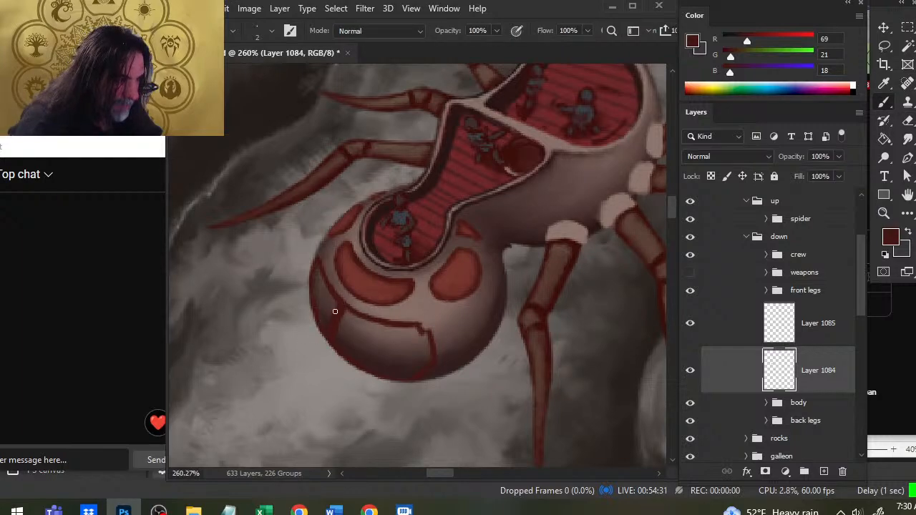
key("e")
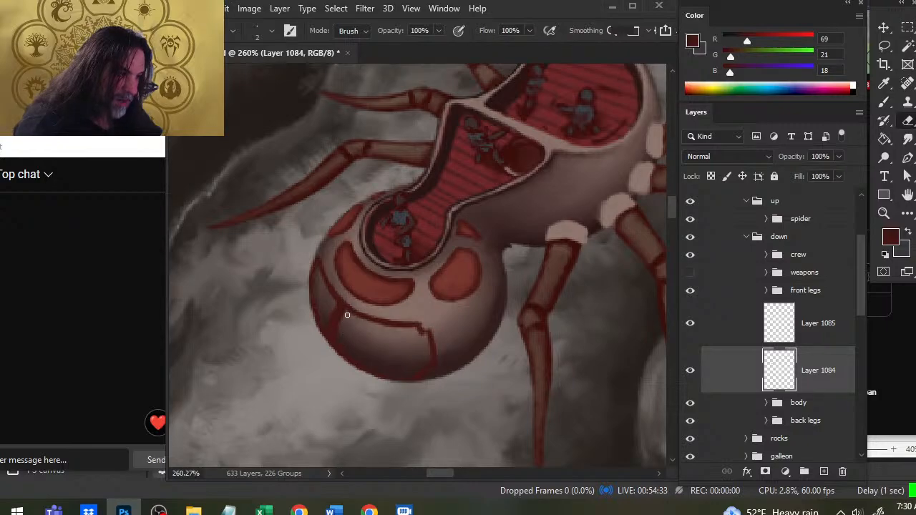
key("b")
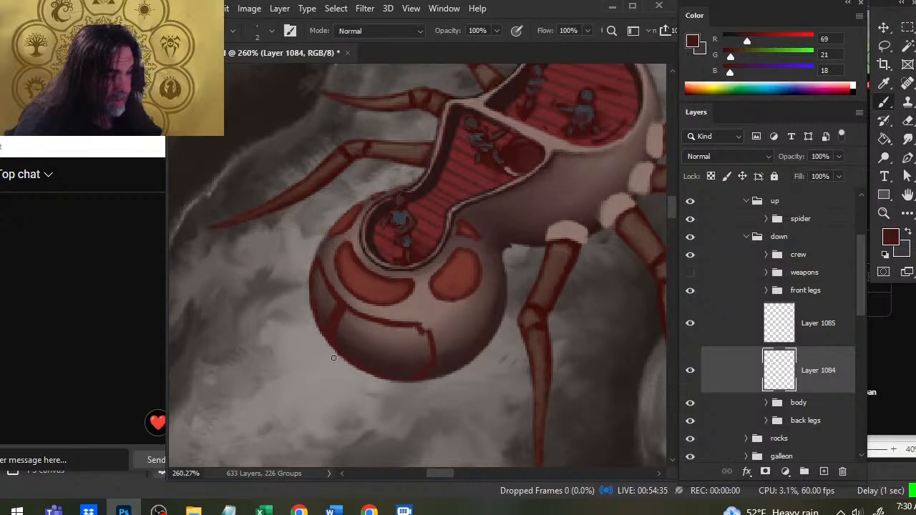
Strengthen the abdomen's lower outline in dark red, refine the outer curved line and trim the underside of the horizontal line.
mouse_move(351, 362)
left_mouse_down()
mouse_move(384, 377)
mouse_move(363, 376)
left_mouse_up()
key("e")
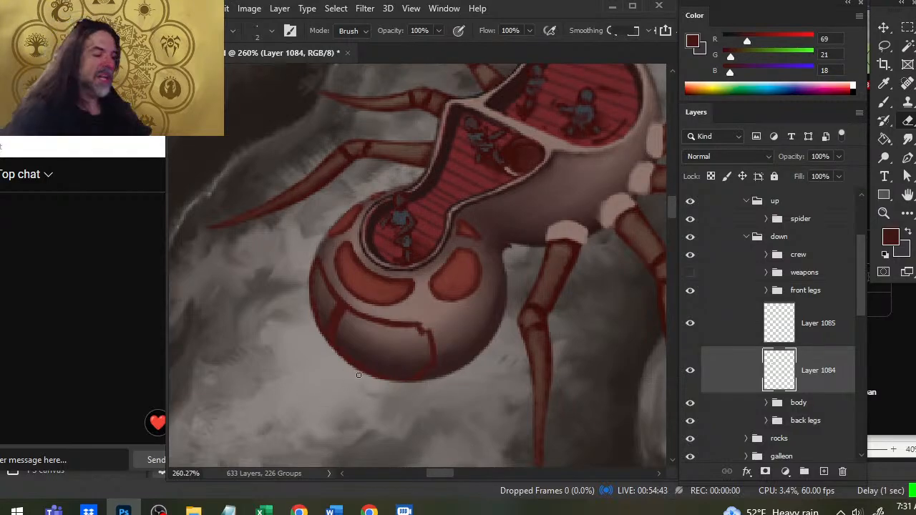
key("b")
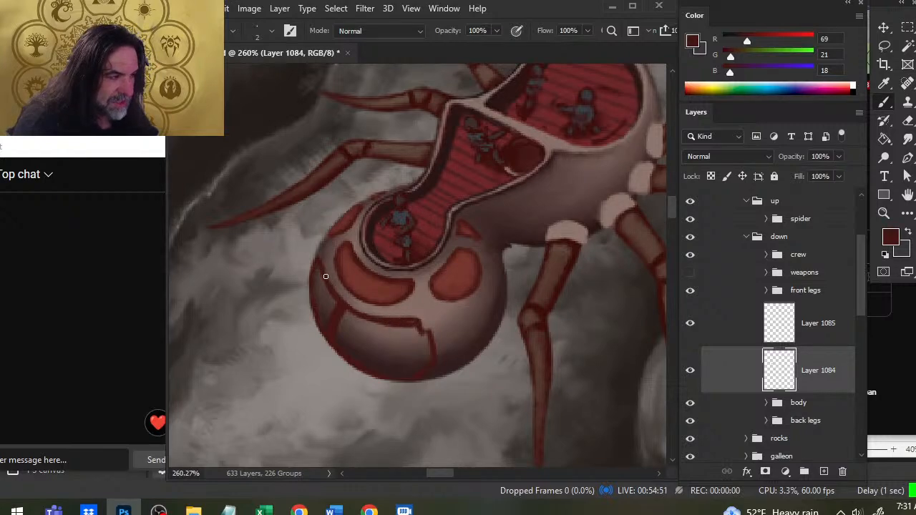
key("e")
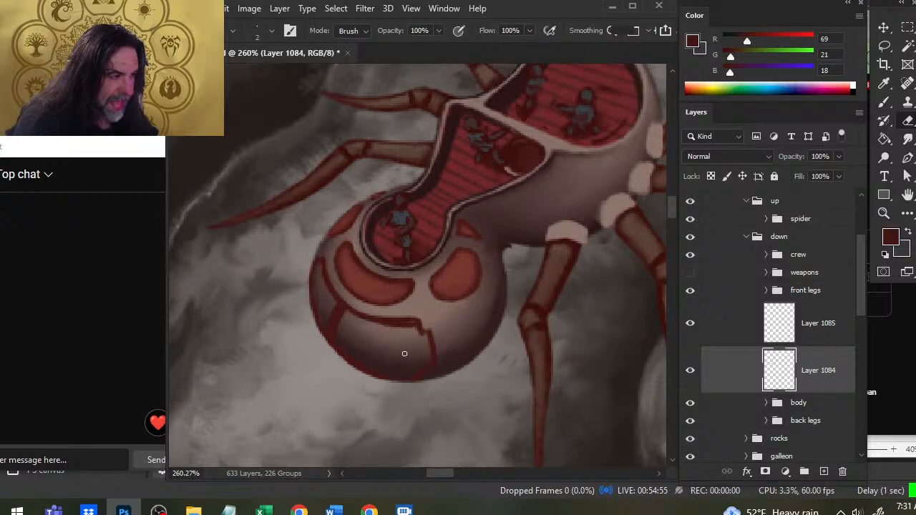
mouse_move(374, 326)
left_mouse_down()
mouse_move(411, 327)
mouse_move(399, 324)
left_mouse_up()
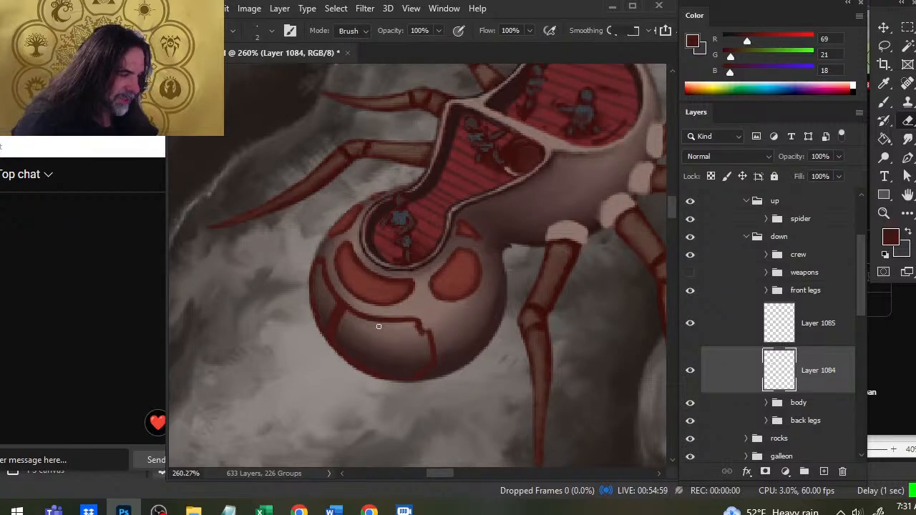
Smooth the stepped corner where the horizontal line turns down the abdomen with short paint and erase strokes.
key("b")
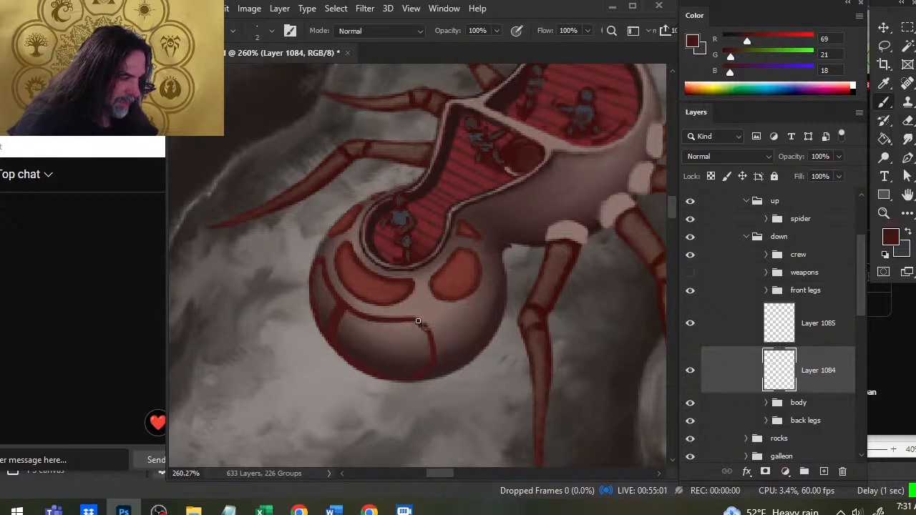
key("e")
key("b")
left_click_drag(429, 335, 428, 330)
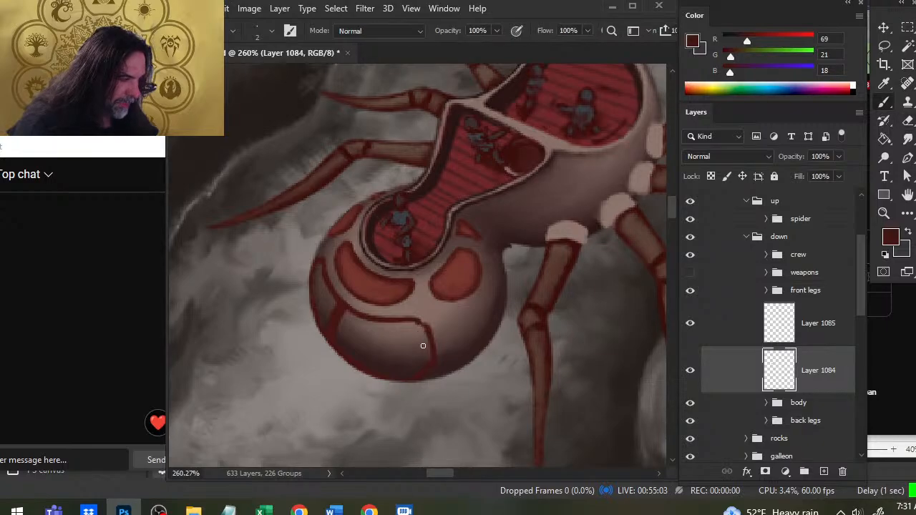
key("e")
key("b")
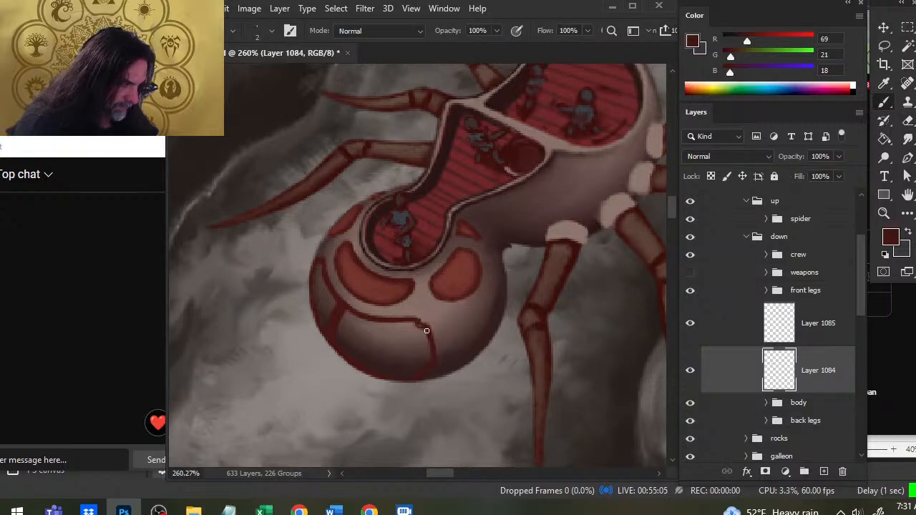
key("e")
key("b")
Thin and redraw the short branch line and clean up where it meets the abdomen's lower outline.
key("e")
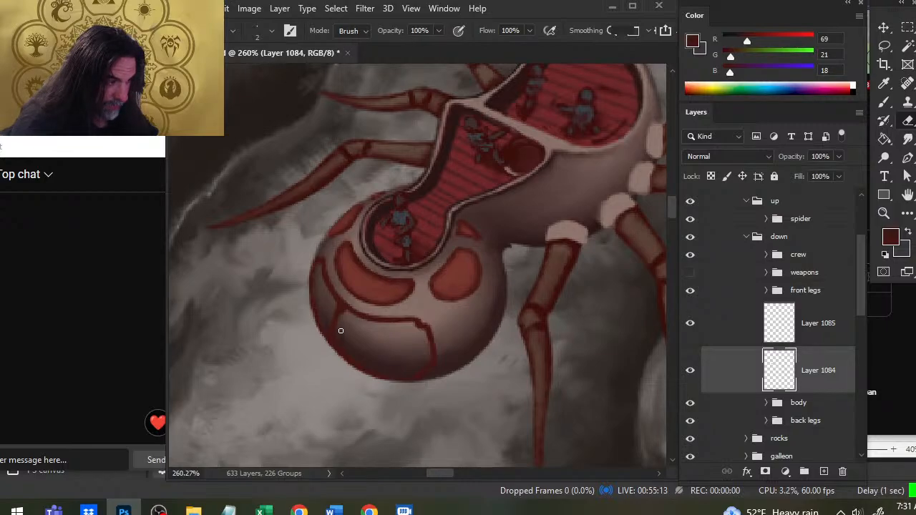
key("b")
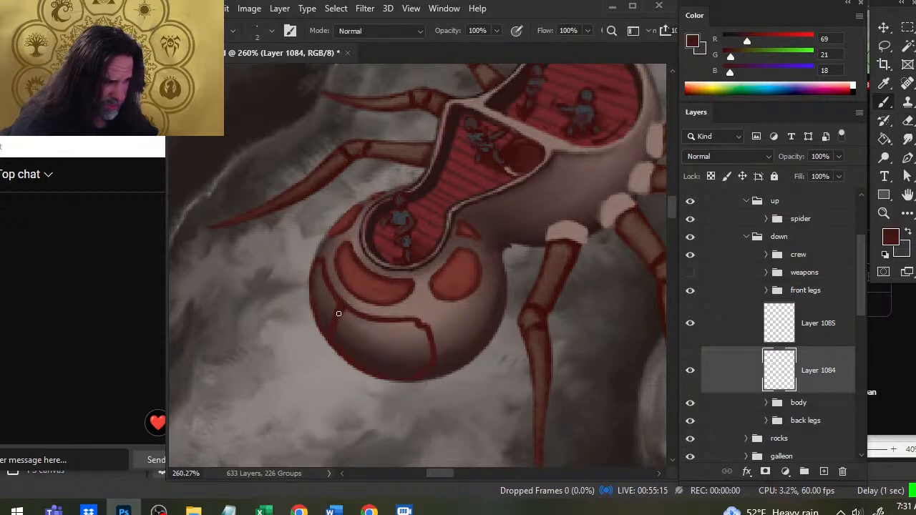
key("e")
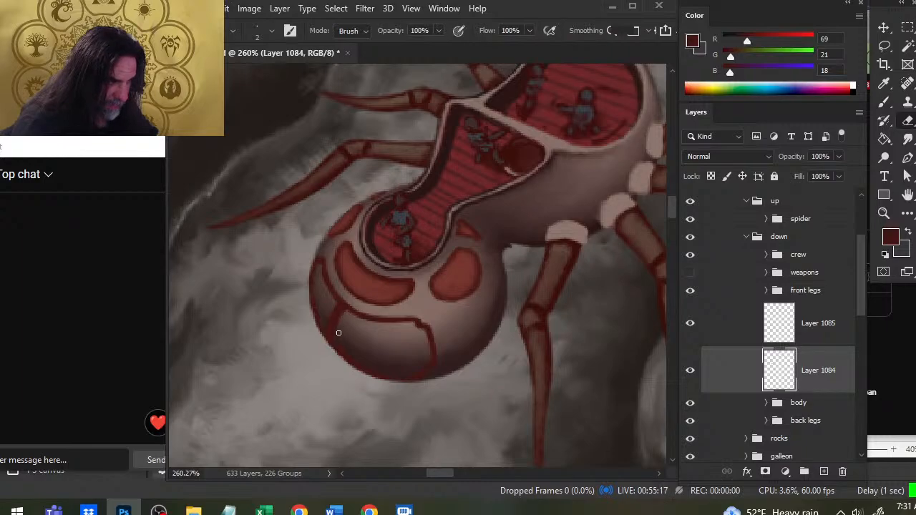
key("b")
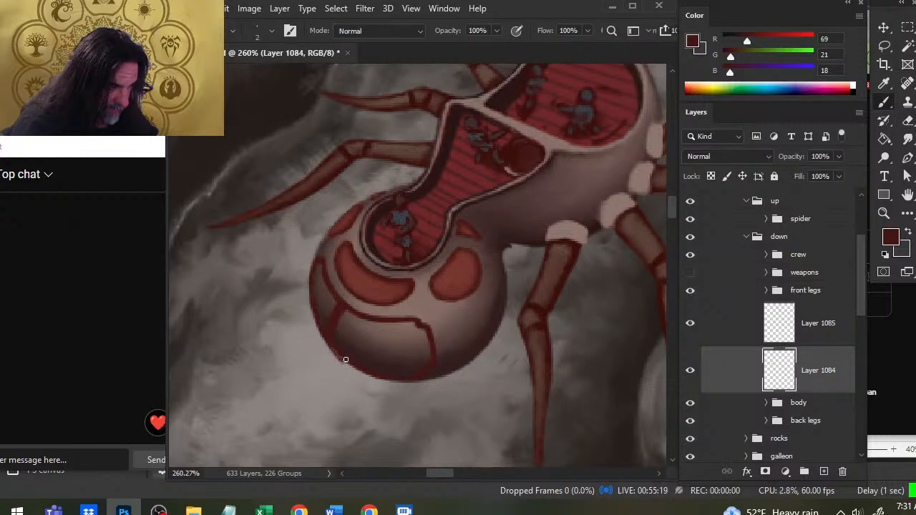
key("e")
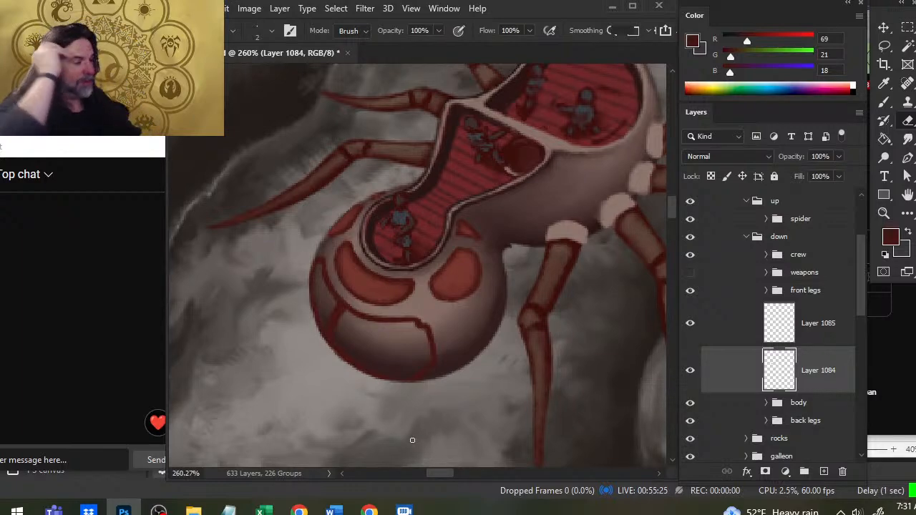
Shift the abdomen's horizontal line slightly higher by painting along its upper edge and erasing its lower edge.
key("b")
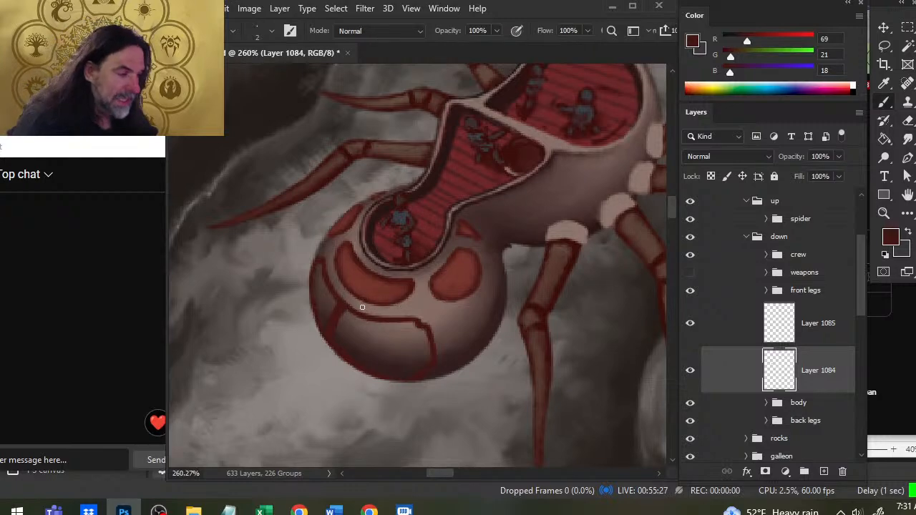
left_click_drag(349, 308, 413, 317)
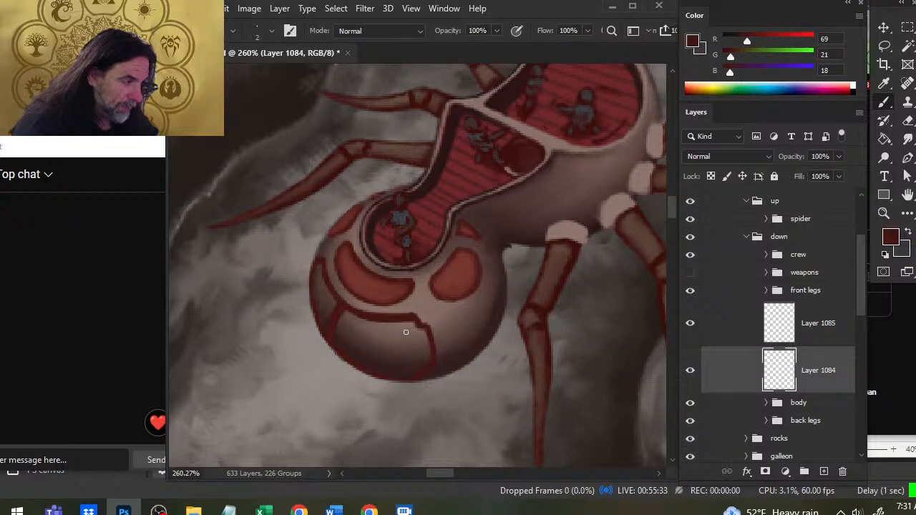
key("e")
left_click_drag(351, 318, 411, 320)
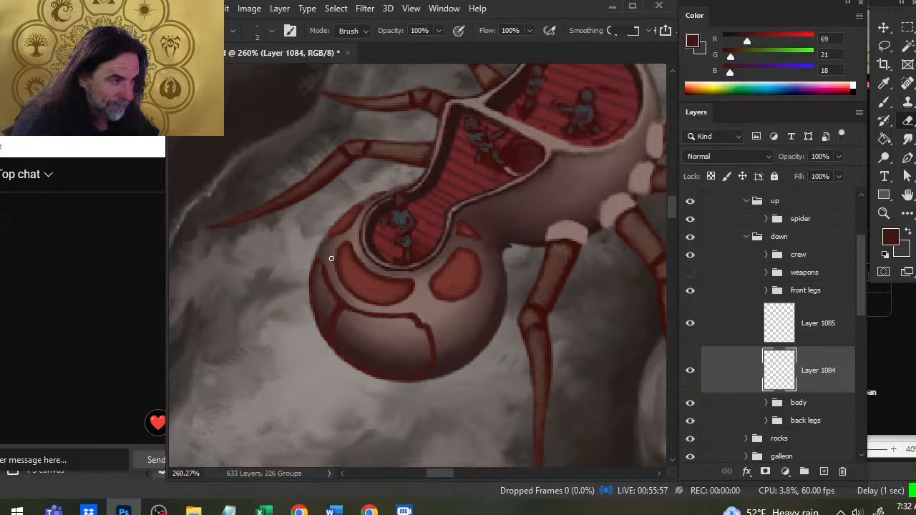
Touch up the upper end of the abdomen's outer curved line with paint and erase strokes, and ready Layer 1085 for smudging.
key("b")
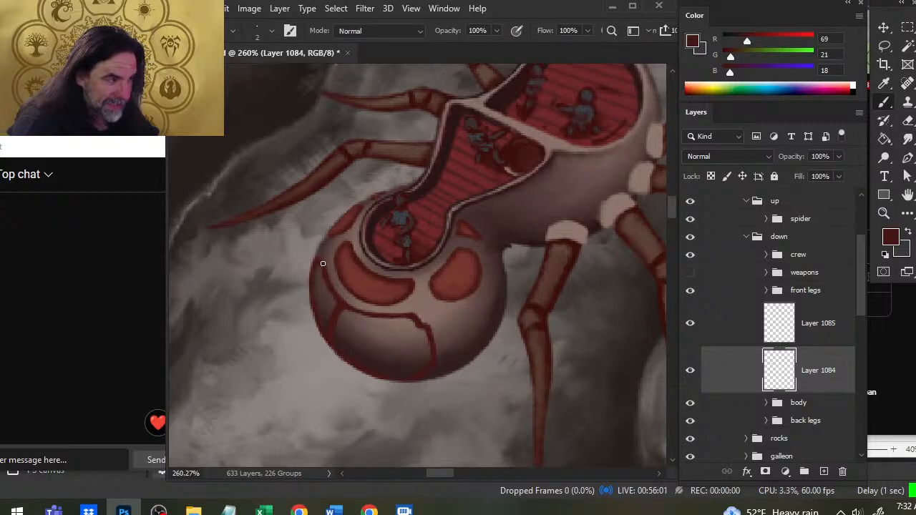
key("e")
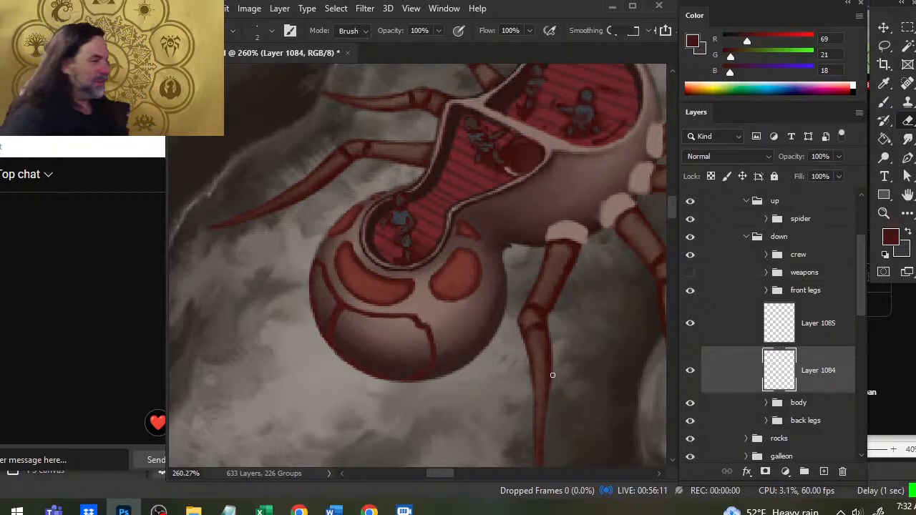
left_click(746, 337)
key("r")
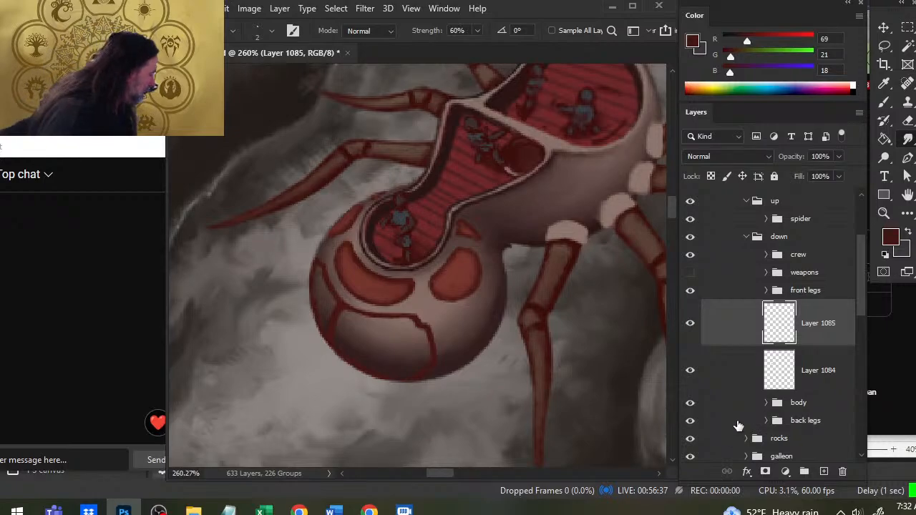
Toggle the visibility of the body group's layers one by one to find the abdomen's base layer, and select it.
left_click(766, 403)
scroll(830, 311, "down", 3)
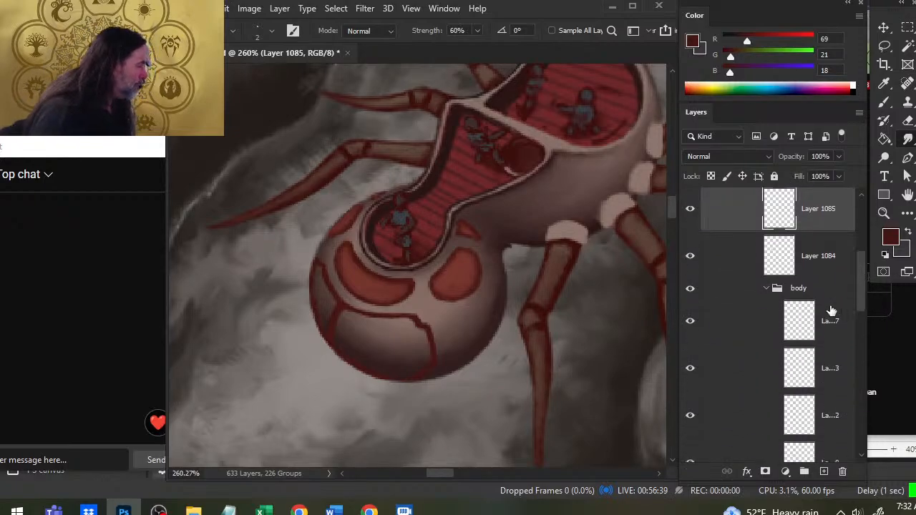
left_click(690, 322)
left_click(688, 322)
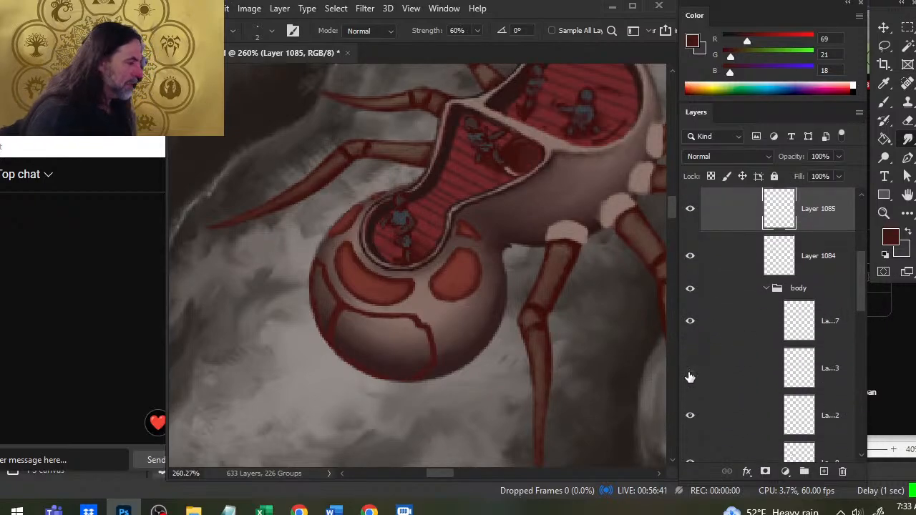
left_click(690, 370)
left_click(690, 369)
left_click(689, 417)
left_click(689, 416)
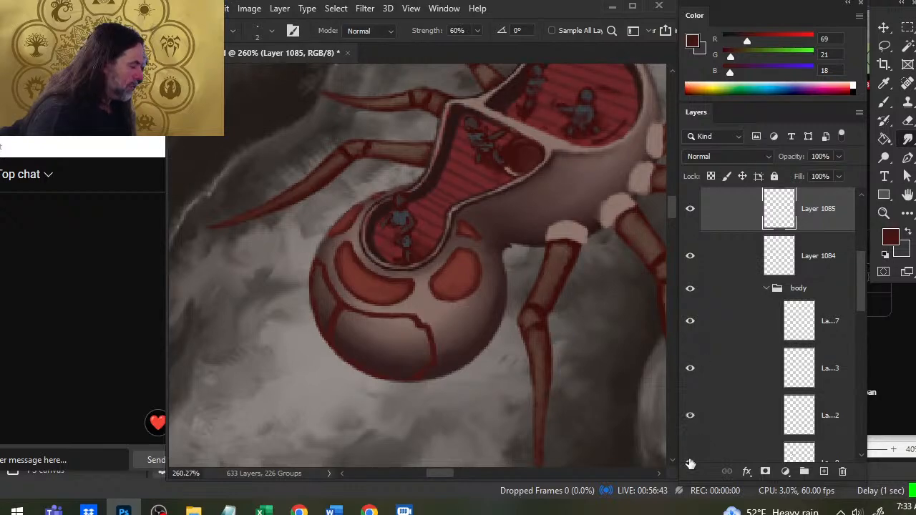
left_click(689, 461)
left_click(690, 461)
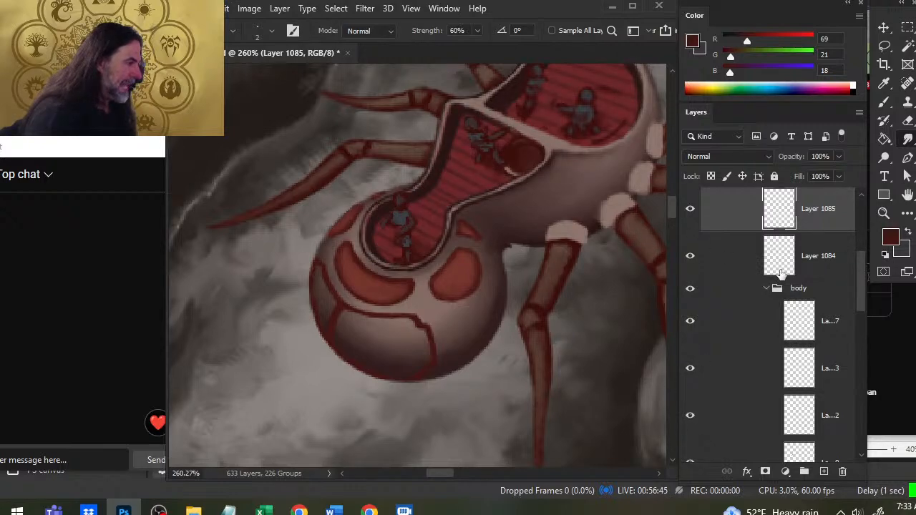
left_click_drag(857, 299, 855, 336)
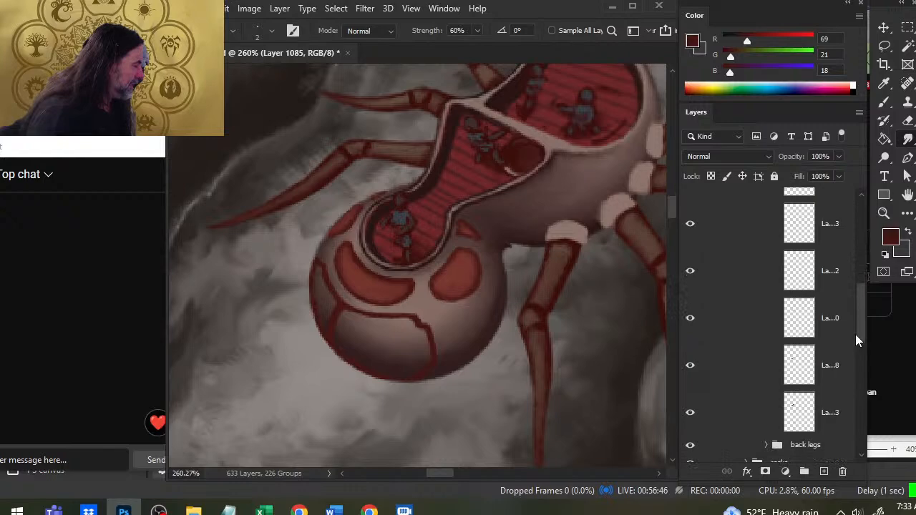
left_click(690, 319)
left_click(691, 320)
left_click(691, 368)
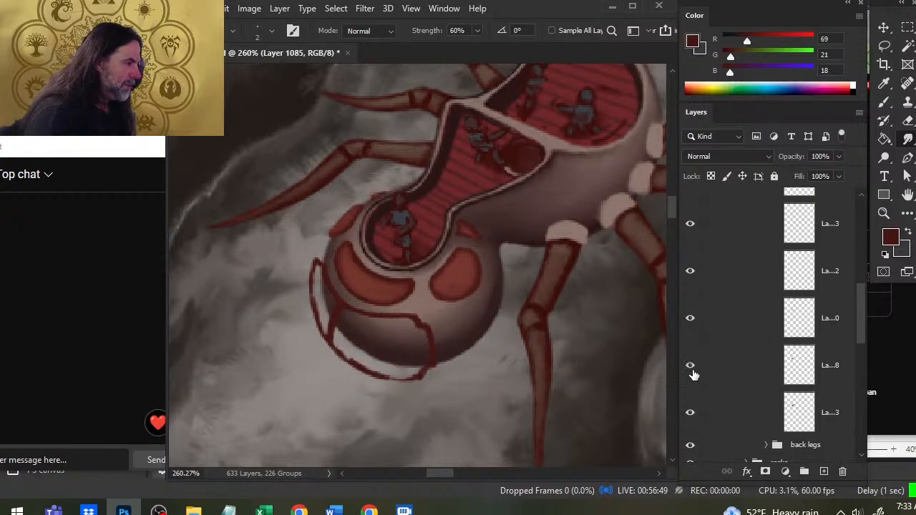
left_click(691, 368)
left_click(722, 365)
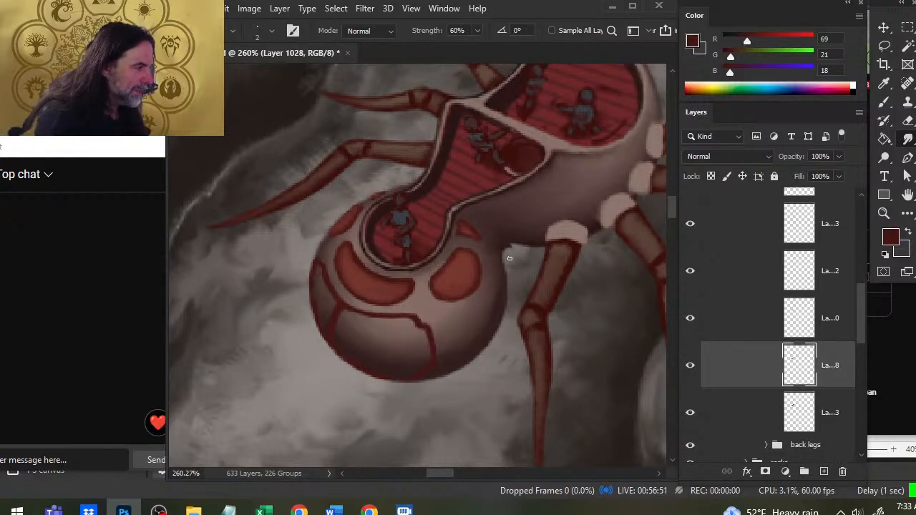
key("f")
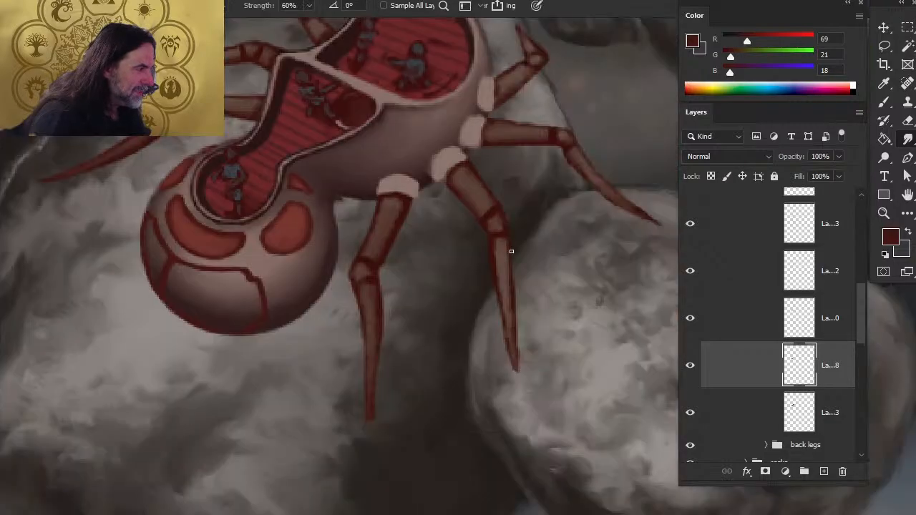
key("f")
key("f")
key("f")
key("f")
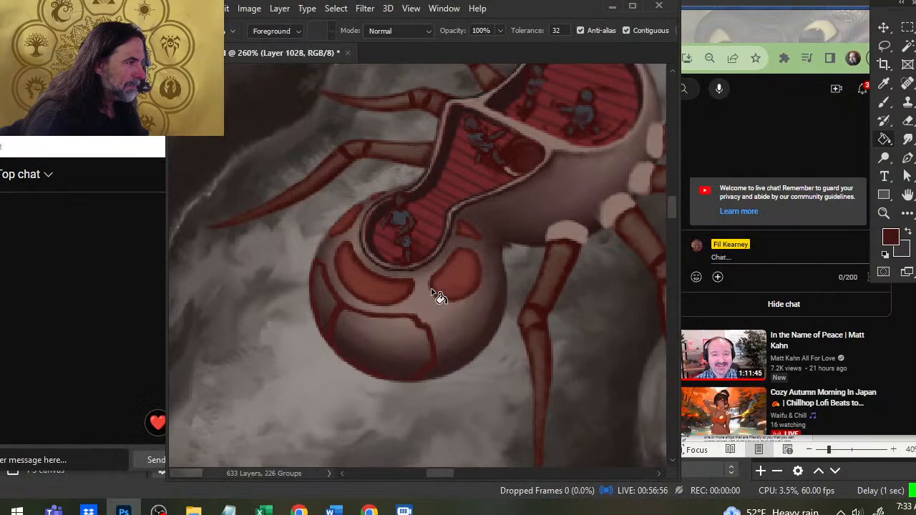
left_click(438, 296)
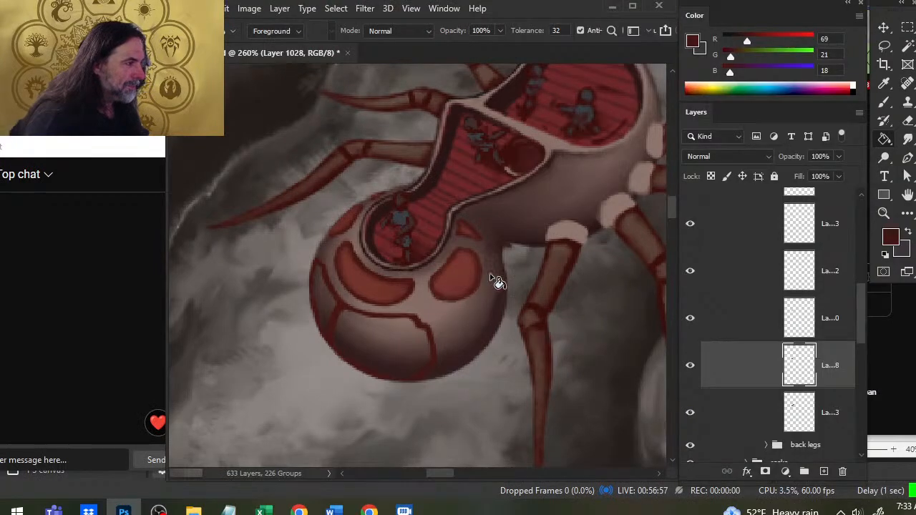
key("e")
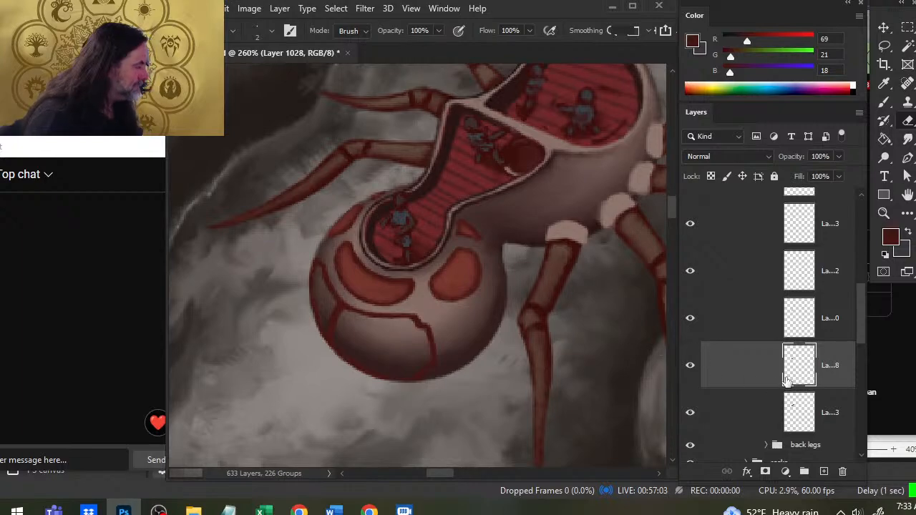
Collapse the body group and add a new layer directly above it, beneath Layer 1084.
left_click_drag(862, 327, 862, 293)
scroll(862, 293, "up", 2)
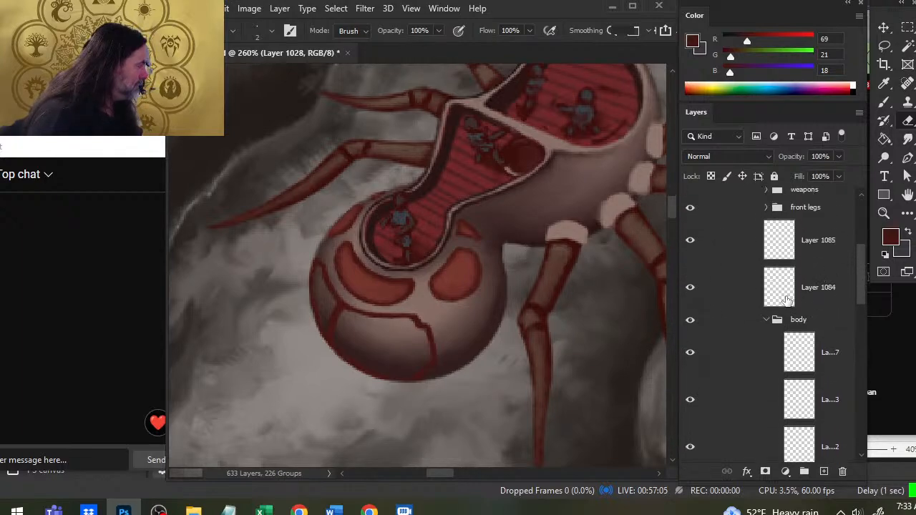
left_click(768, 319)
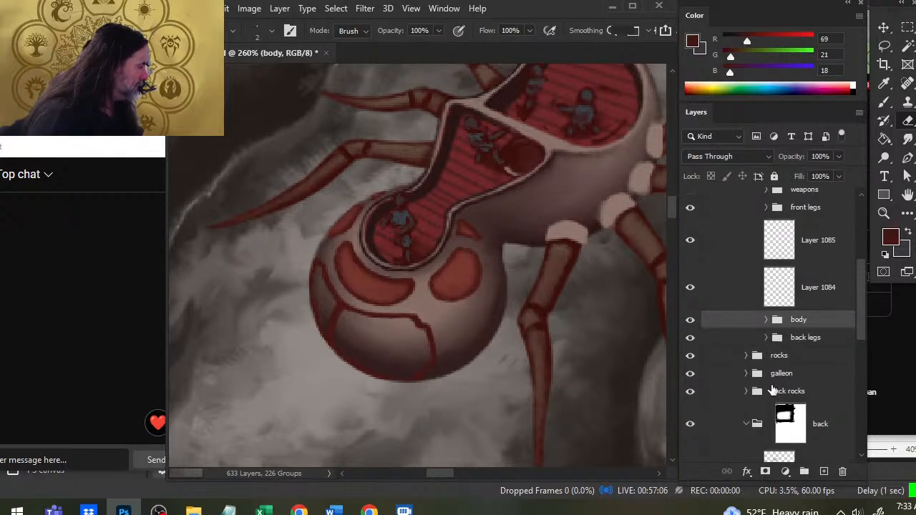
left_click(688, 243)
left_click(687, 243)
left_click(718, 245)
key("z")
left_click_drag(620, 256, 465, 323)
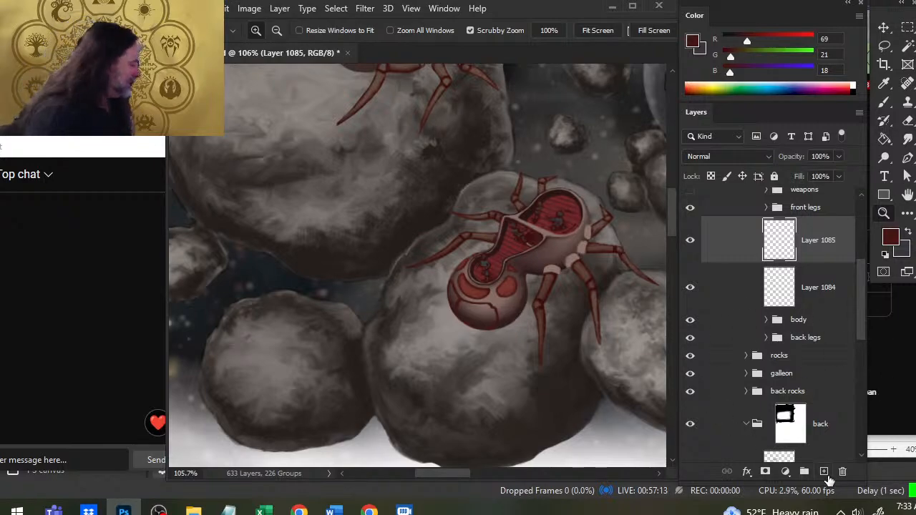
left_click(823, 471)
left_click_drag(769, 265, 747, 349)
Sample the pale pink from the reference spider's body and paint a highlight patch across the lower ship's thorax.
key("b")
left_click(571, 260, "alt")
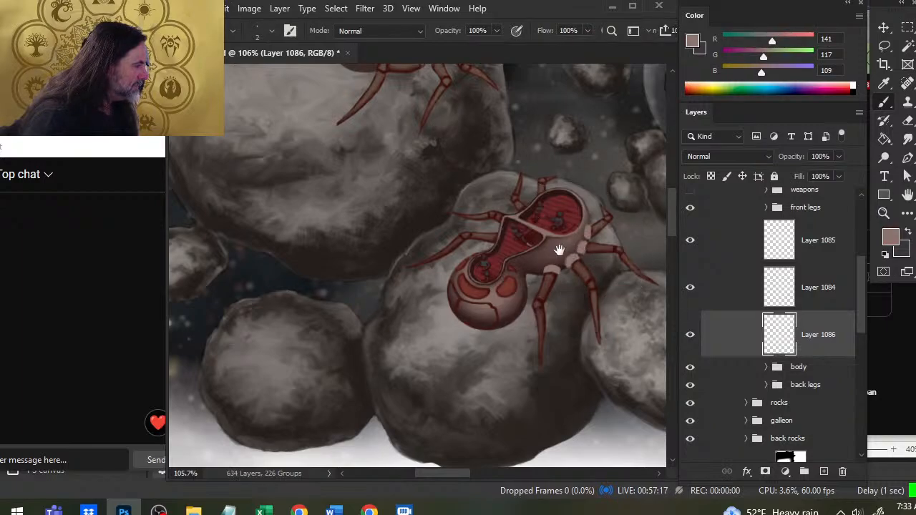
left_click_drag(408, 156, 476, 420)
left_click(361, 132, "alt")
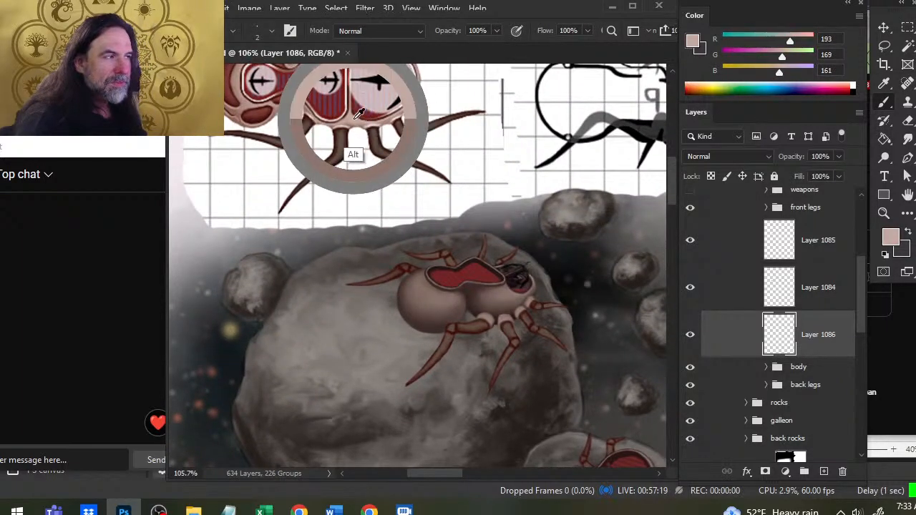
key("z")
left_click_drag(554, 352, 534, 353)
mouse_move(556, 366)
left_mouse_down()
mouse_move(532, 350)
mouse_move(438, 181)
left_mouse_up()
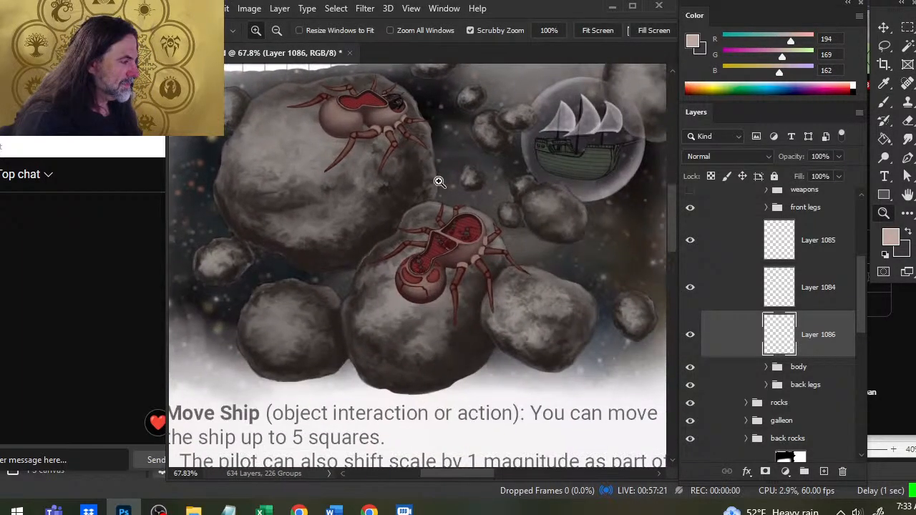
left_click_drag(439, 270, 480, 260)
key("b")
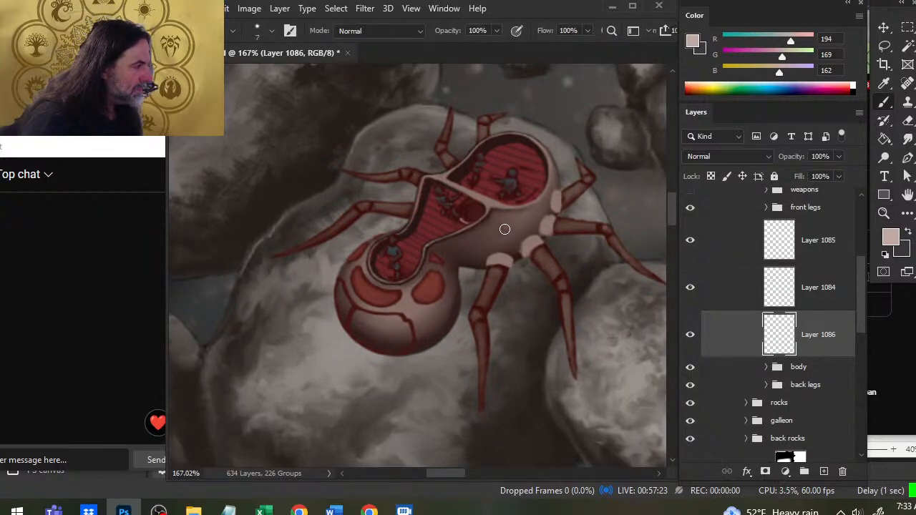
mouse_move(504, 228)
left_mouse_down()
mouse_move(499, 244)
mouse_move(478, 242)
mouse_move(522, 222)
mouse_move(499, 217)
left_mouse_up()
Smudge the upper edge of the pale thorax highlight toward the deck's rim with an enlarged Smudge brush.
key("r")
key("bracketright")
key("bracketright")
key("bracketright")
key("bracketright")
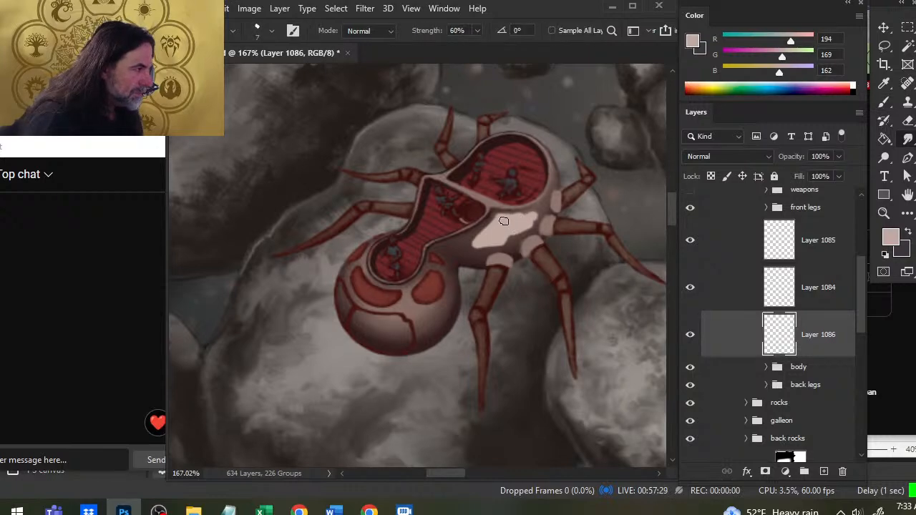
left_click_drag(497, 213, 531, 213)
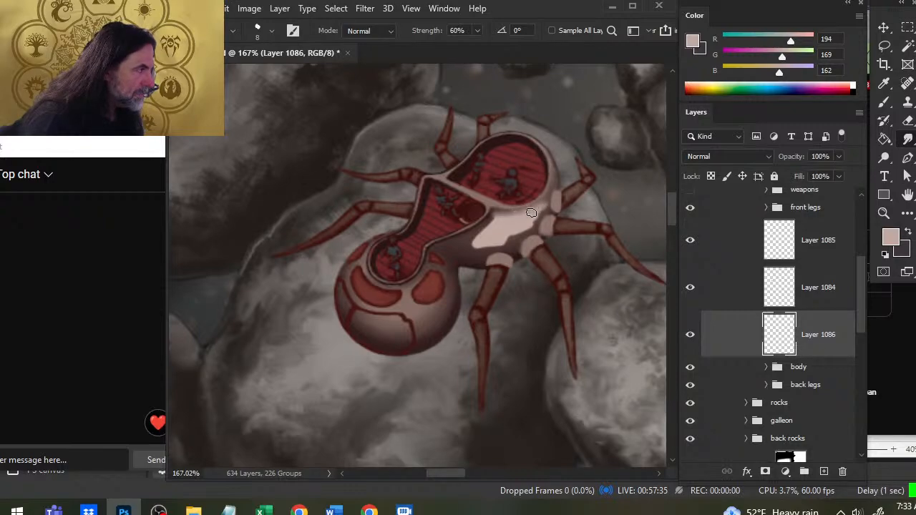
Extend the highlight toward the front leg joints with paint and smudge strokes, and compare the thorax with the layer hidden.
key("b")
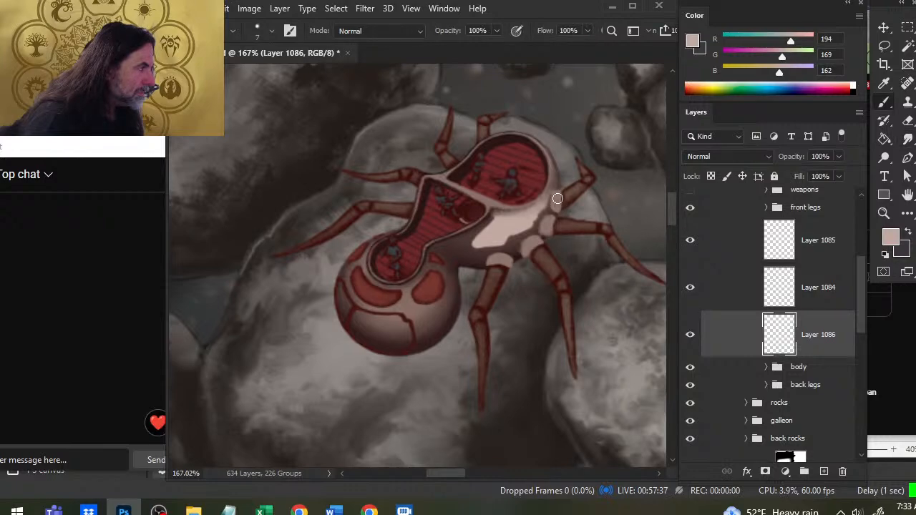
key("r")
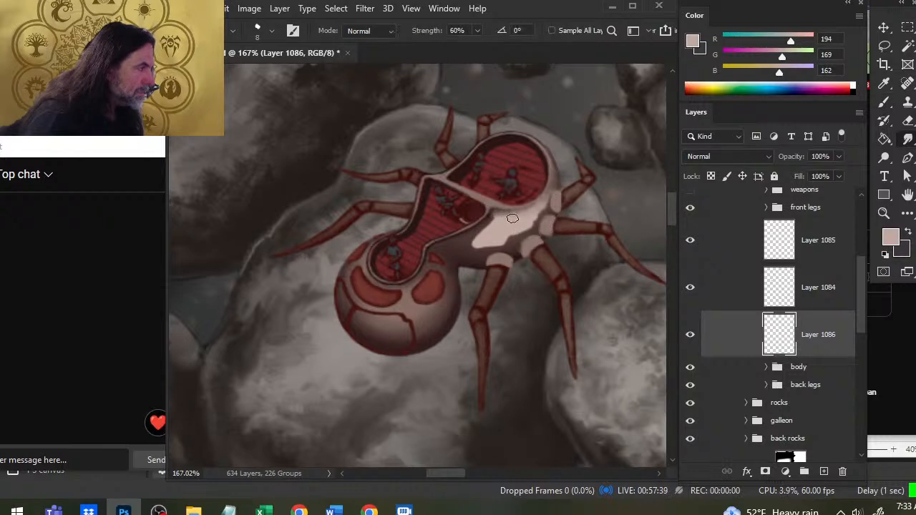
mouse_move(545, 211)
left_mouse_down()
mouse_move(551, 187)
mouse_move(554, 203)
mouse_move(557, 174)
mouse_move(559, 203)
left_mouse_up()
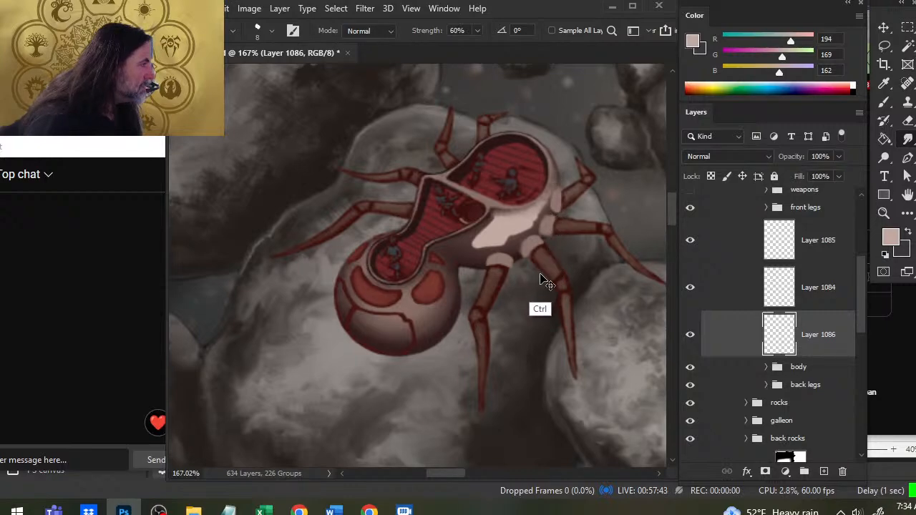
left_click(690, 336)
left_click(689, 336)
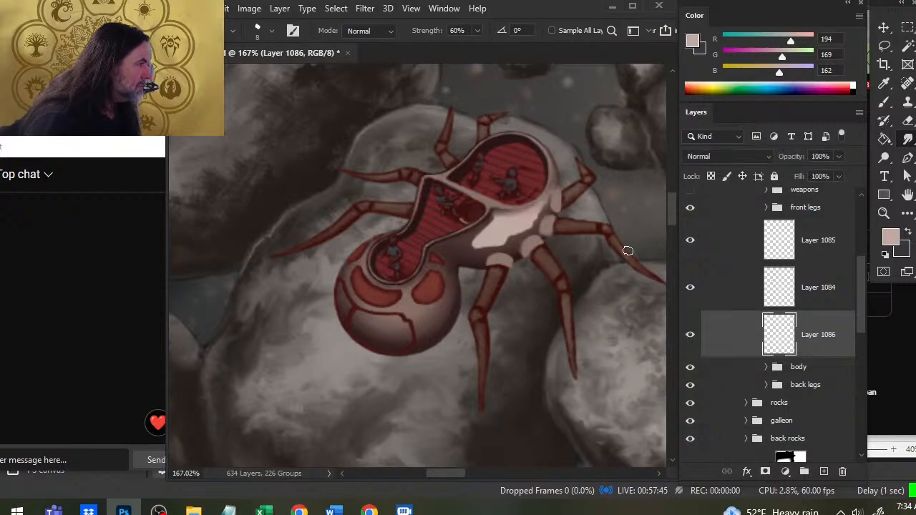
Erase stray highlight near the front leg joints and smudge the pale colour across the thorax from the waist to the rim.
key("e")
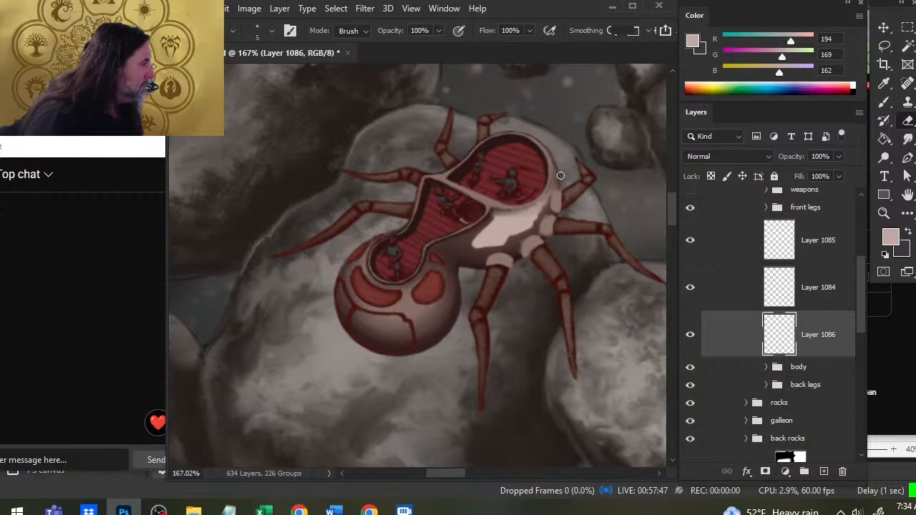
key("r")
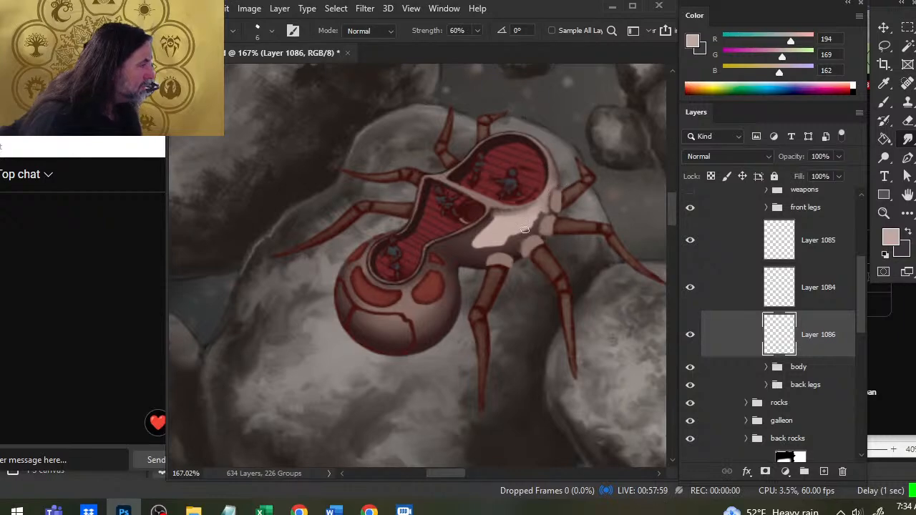
left_click_drag(505, 219, 455, 245)
key("]")
mouse_move(482, 232)
left_mouse_down()
mouse_move(499, 211)
mouse_move(531, 206)
mouse_move(506, 207)
mouse_move(543, 196)
mouse_move(532, 210)
mouse_move(547, 187)
left_mouse_up()
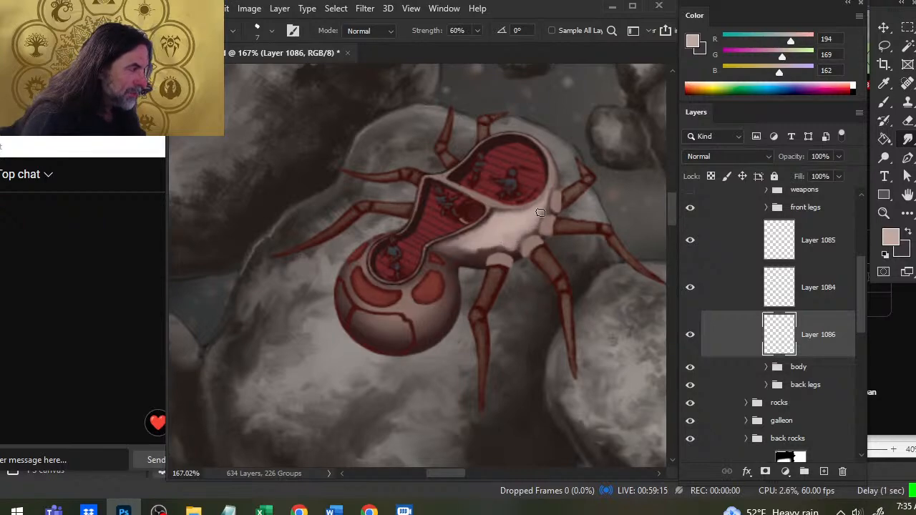
Refine the highlight's edges around the leg joints with a smaller Smudge brush.
key("bracketleft")
key("bracketleft")
left_click_drag(538, 210, 545, 226)
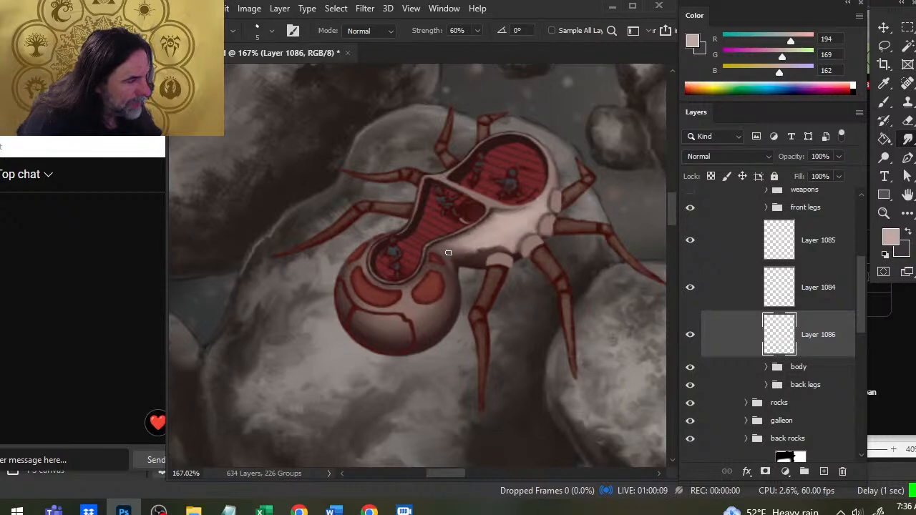
Blend the pale thorax highlight from the waist to the front leg joints, and clean up its edge along the deck rim.
key("bracketright")
key("bracketright")
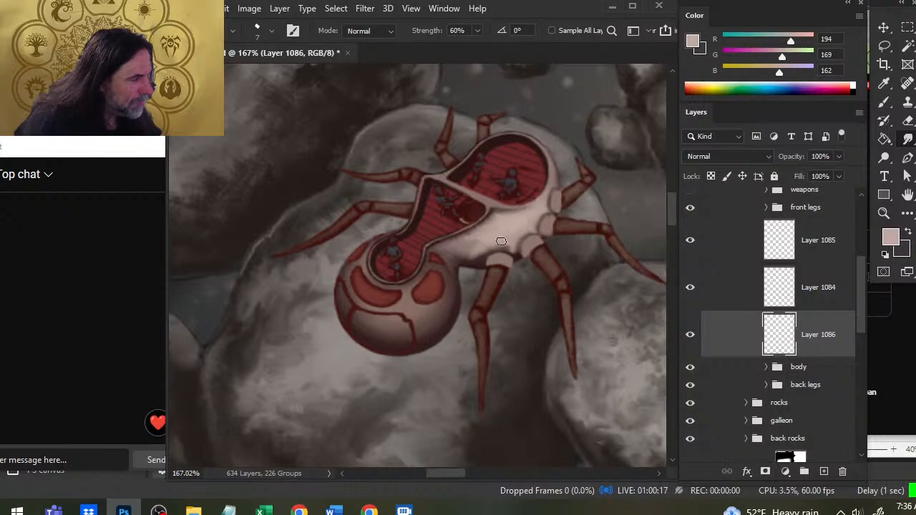
mouse_move(498, 237)
left_mouse_down()
mouse_move(507, 241)
mouse_move(492, 248)
mouse_move(519, 260)
left_mouse_up()
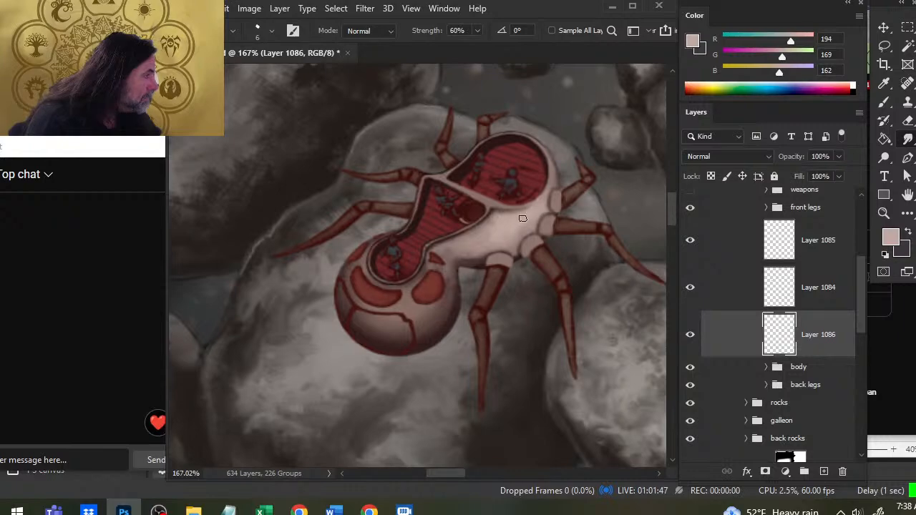
key("bracketleft")
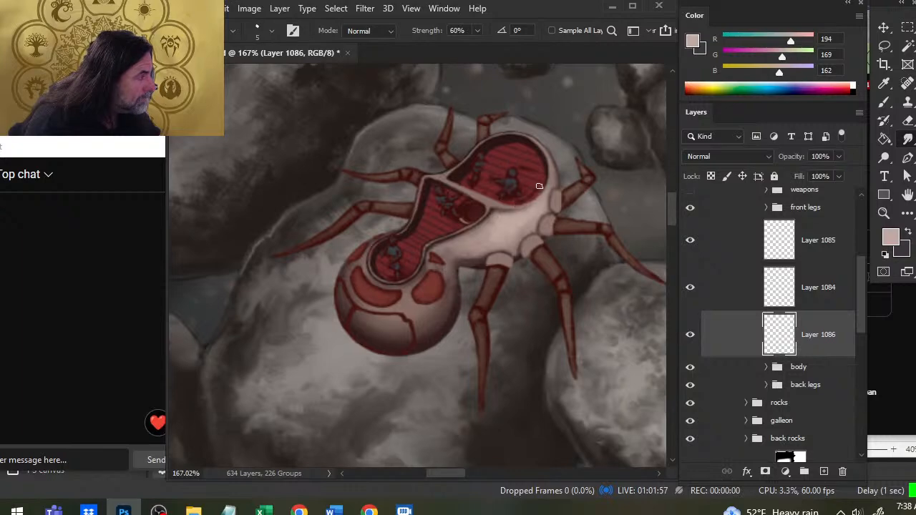
key("e")
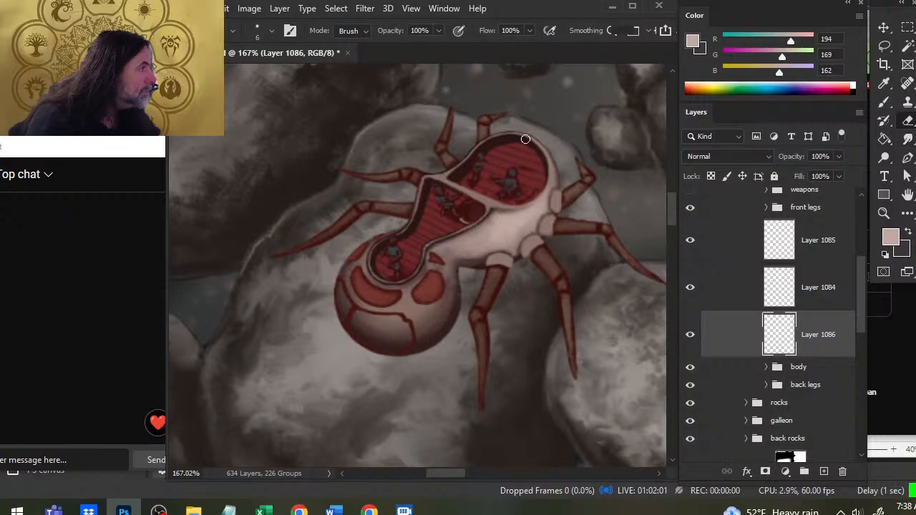
key("r")
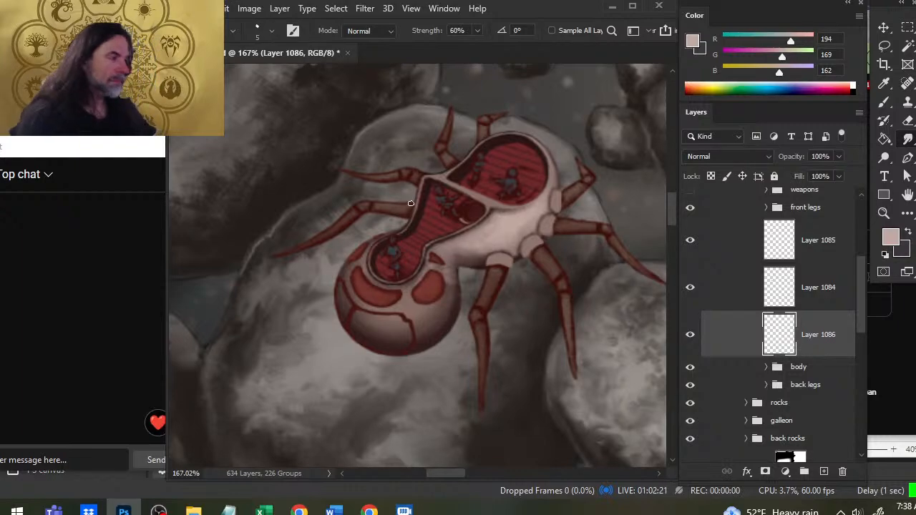
Paint a pale highlight with a 3 px brush along the abdomen's left band beside the large red panel, and smudge it.
key("b")
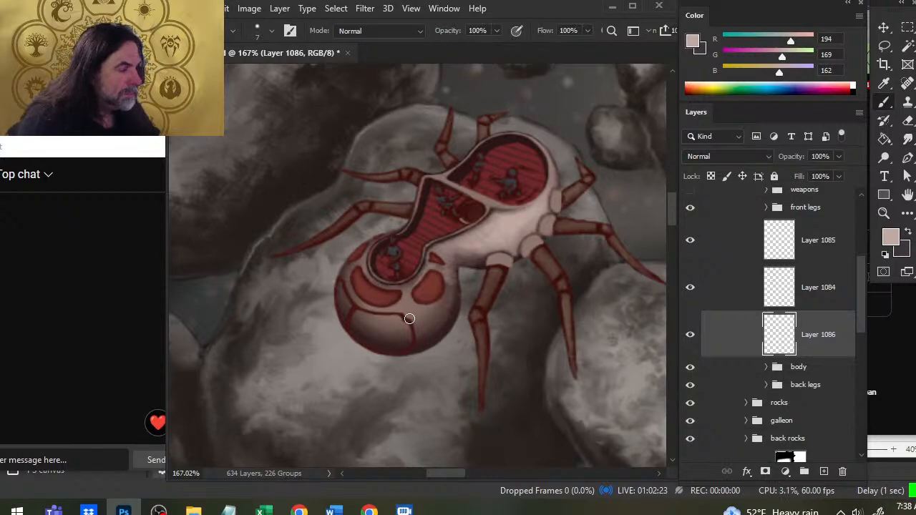
key("bracketleft")
key("bracketleft")
key("bracketleft")
key("bracketleft")
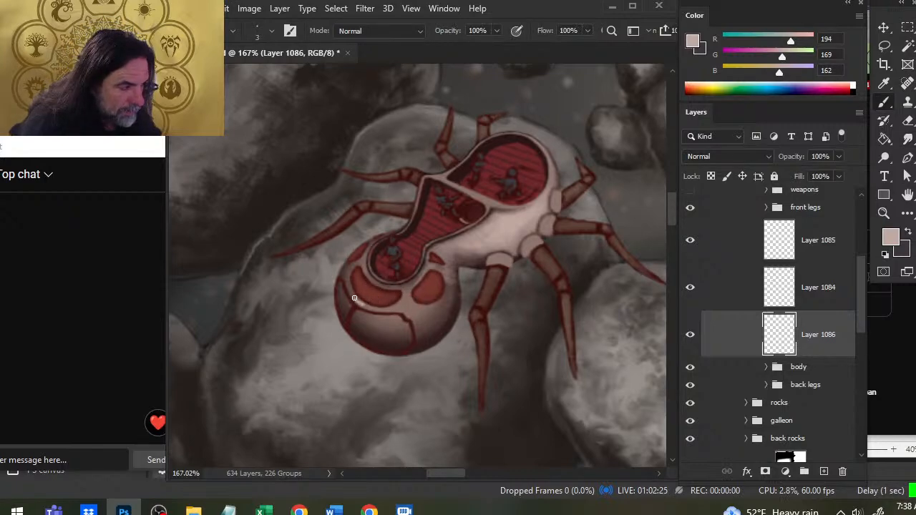
key("r")
left_click_drag(359, 302, 347, 283)
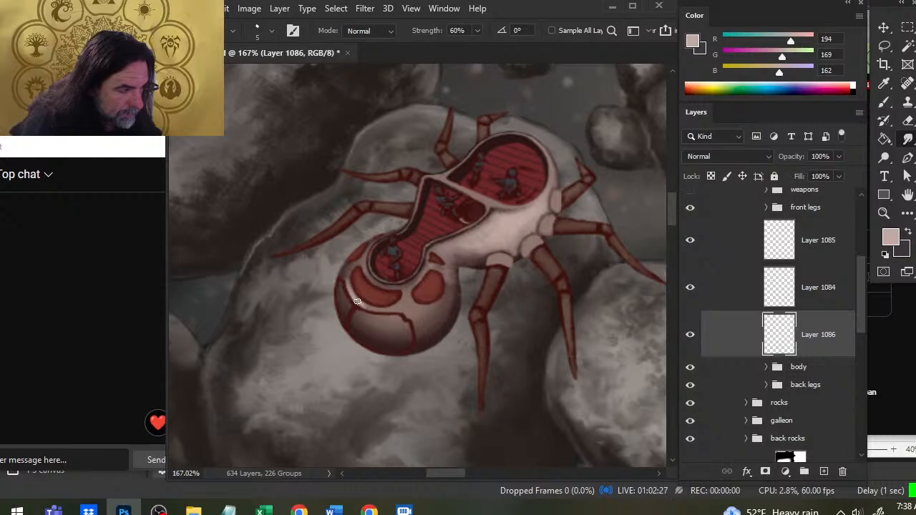
Extend the pale highlight beneath the large red panel and up between the two panels, blending it with the Smudge tool.
key("b")
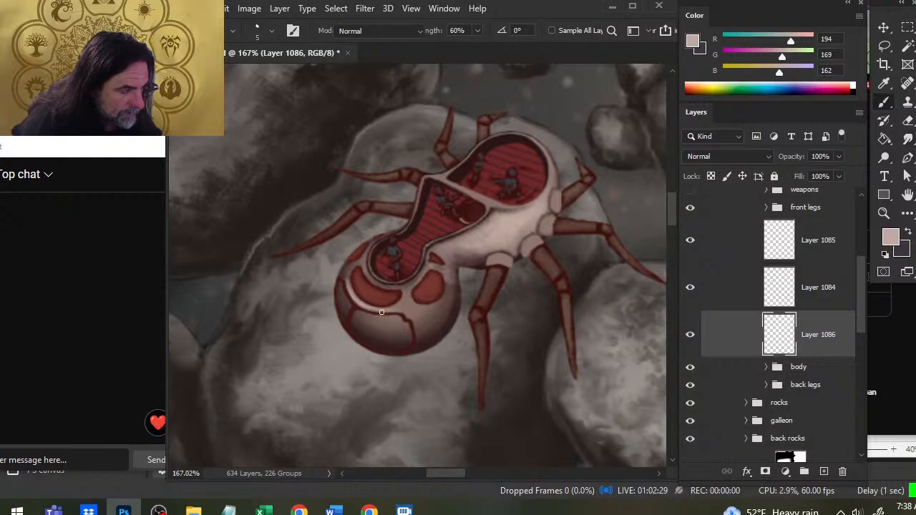
key("r")
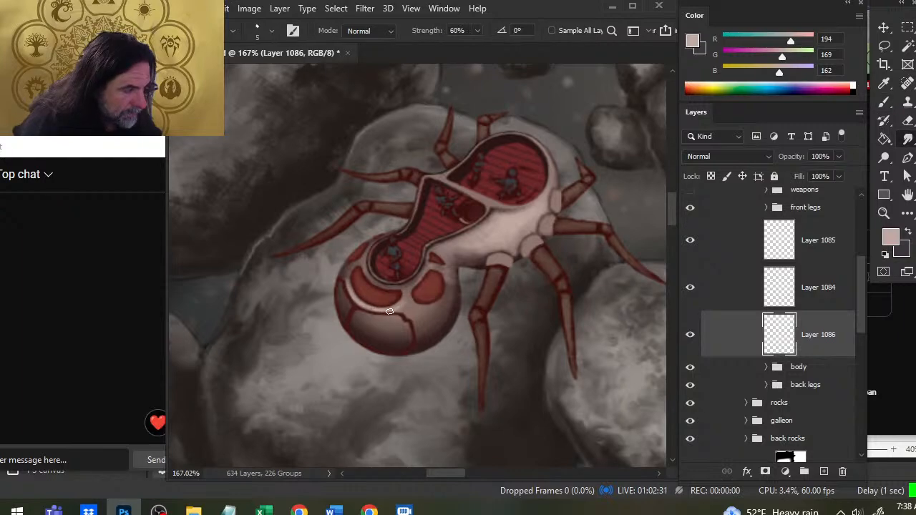
key("b")
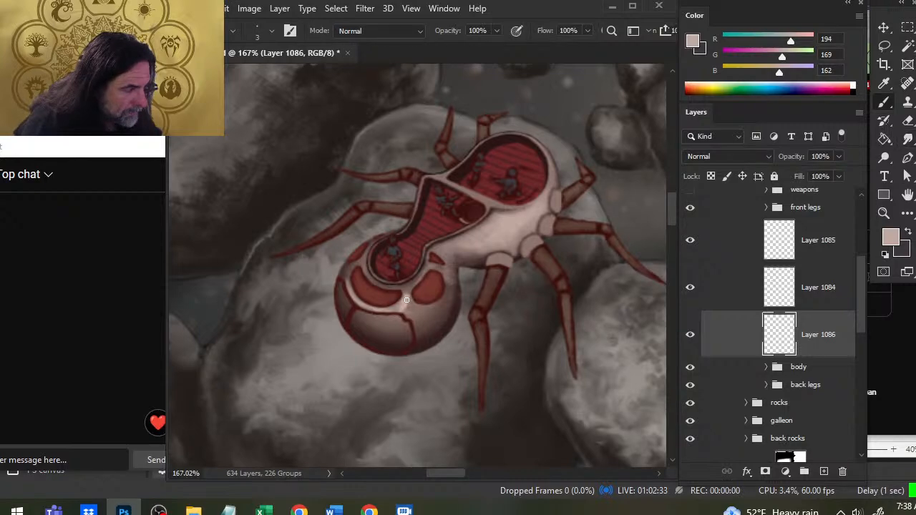
key("r")
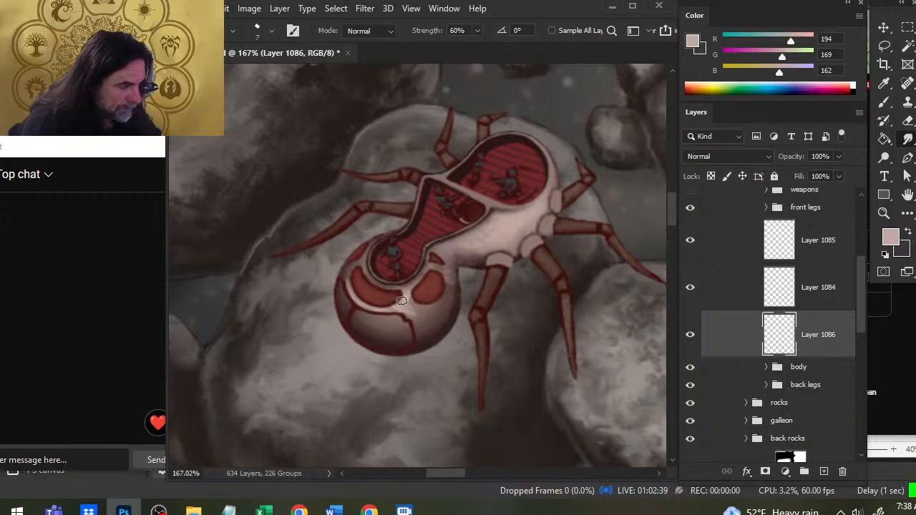
key("bracketright")
key("bracketright")
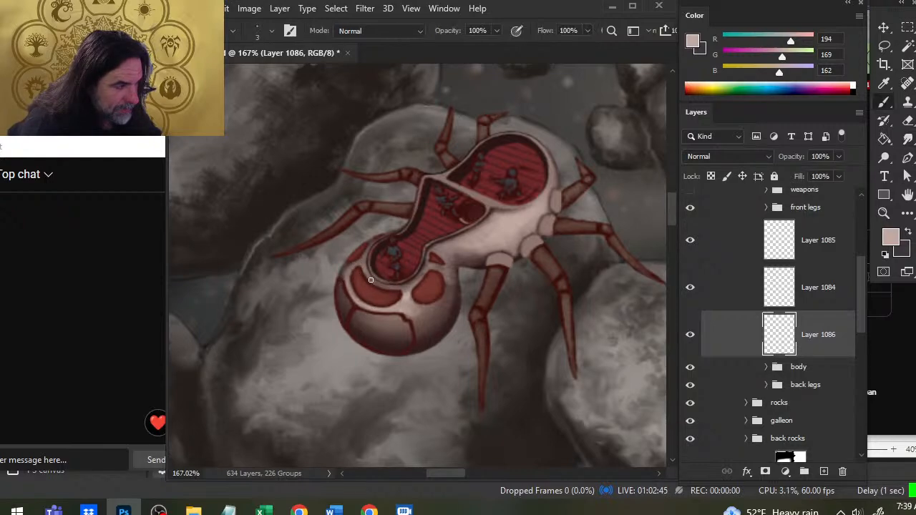
Tidy and blend the abdomen highlight around the rear deck's rim and the upper end of the large red panel.
key("e")
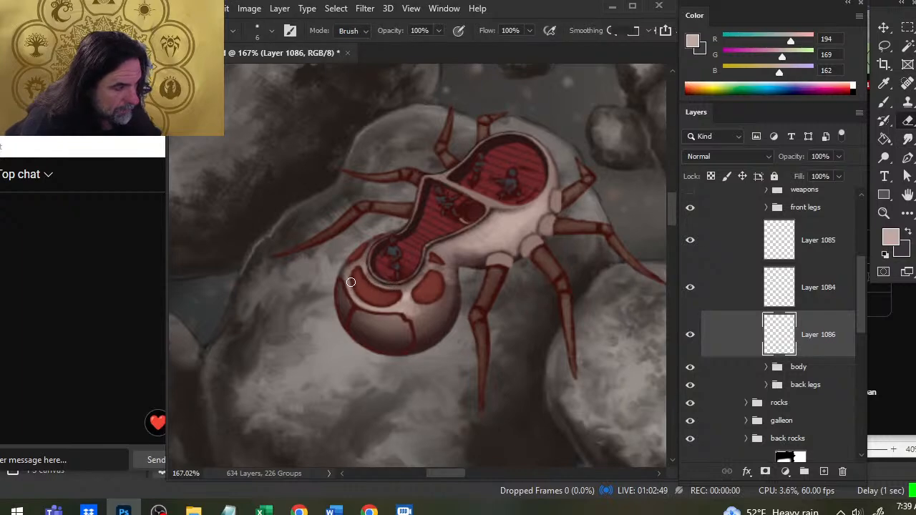
key("b")
key("r")
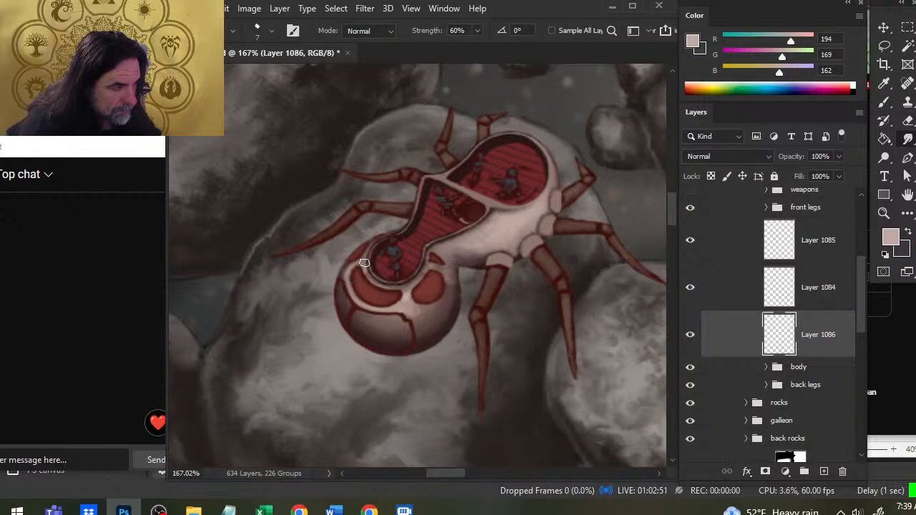
key("e")
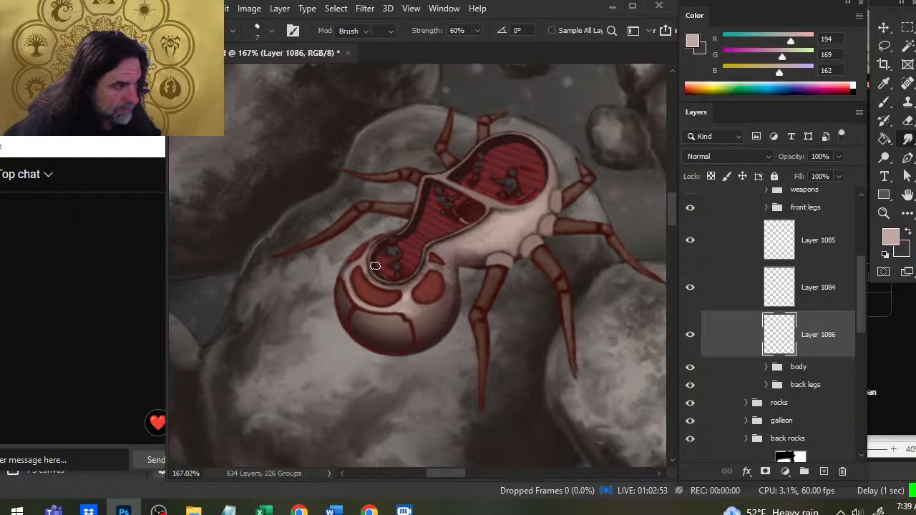
key("r")
Paint thin 2 px highlights along the abdomen's left edge and beneath the dark red cross line, softening them with the Smudge tool.
key("b")
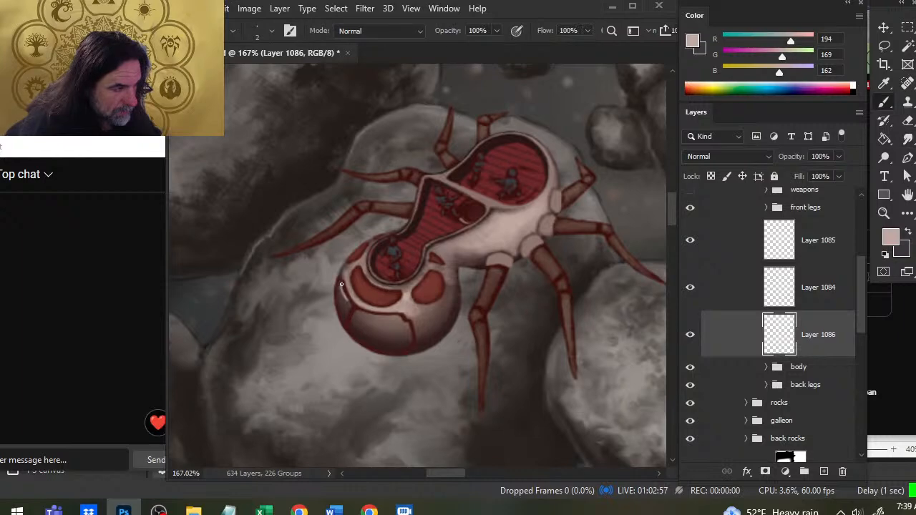
key("r")
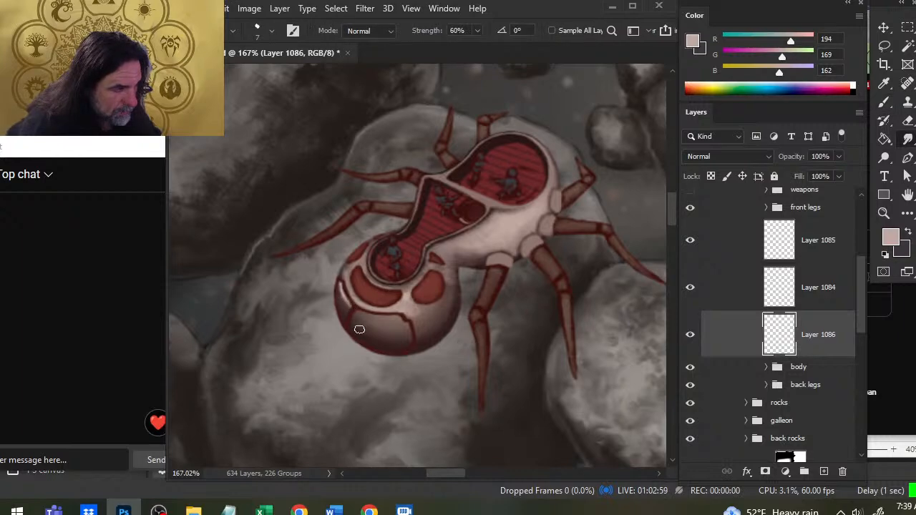
key("b")
left_click_drag(359, 312, 373, 318)
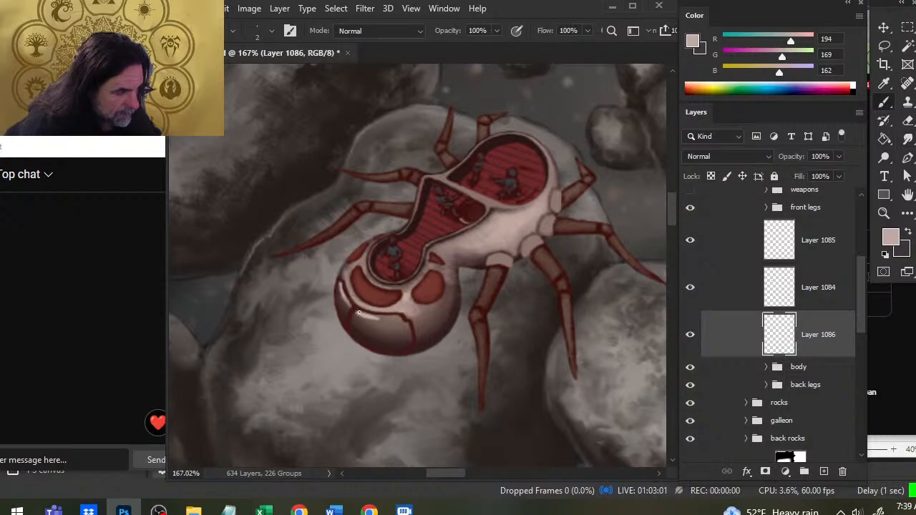
key("r")
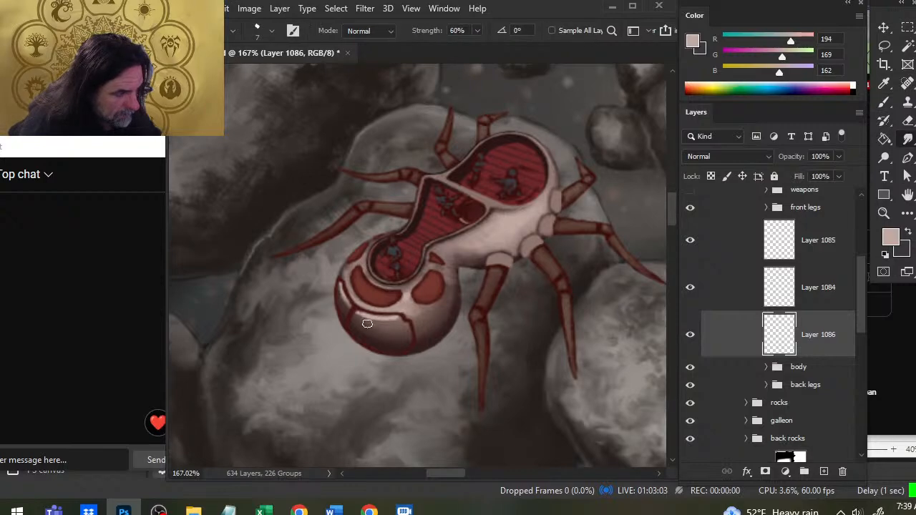
mouse_move(368, 318)
left_mouse_down()
mouse_move(397, 320)
mouse_move(379, 317)
mouse_move(367, 332)
mouse_move(357, 315)
mouse_move(370, 347)
mouse_move(394, 342)
mouse_move(377, 326)
left_mouse_up()
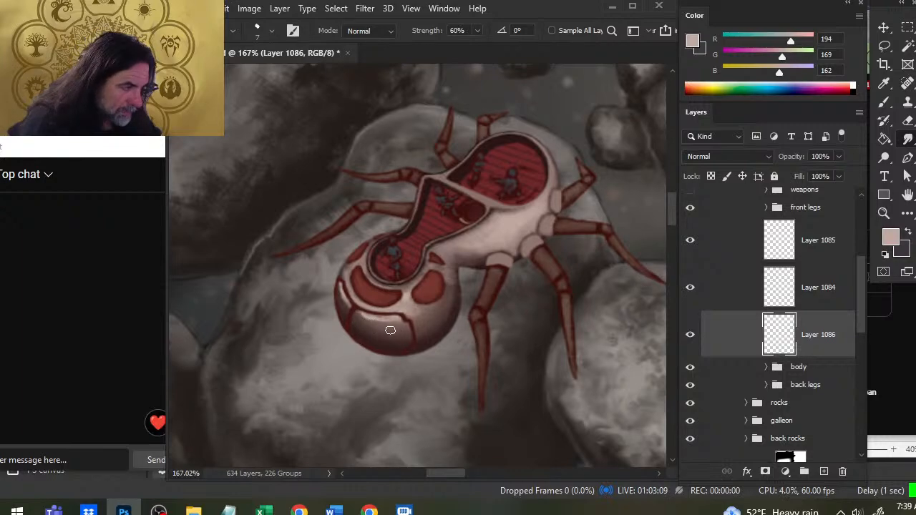
Add a thin highlight beside the dark line's bend on the abdomen's right half and smudge it.
key("b")
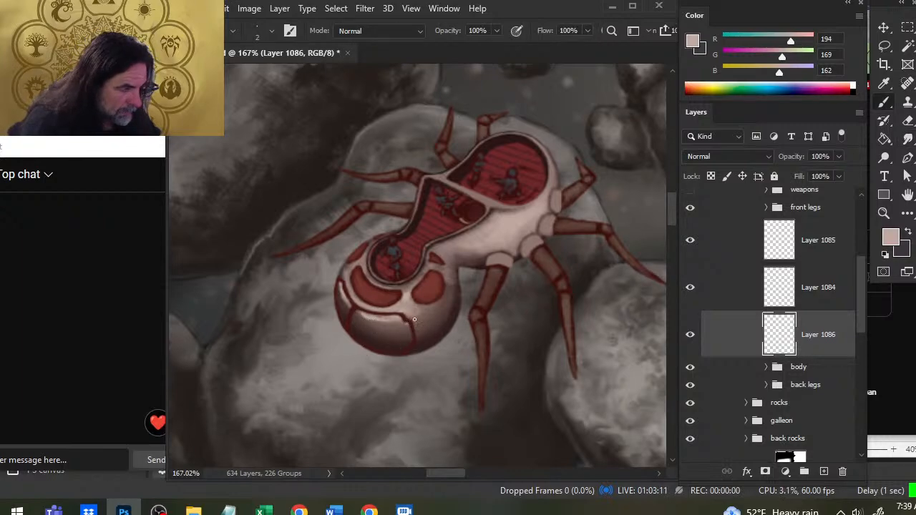
key("r")
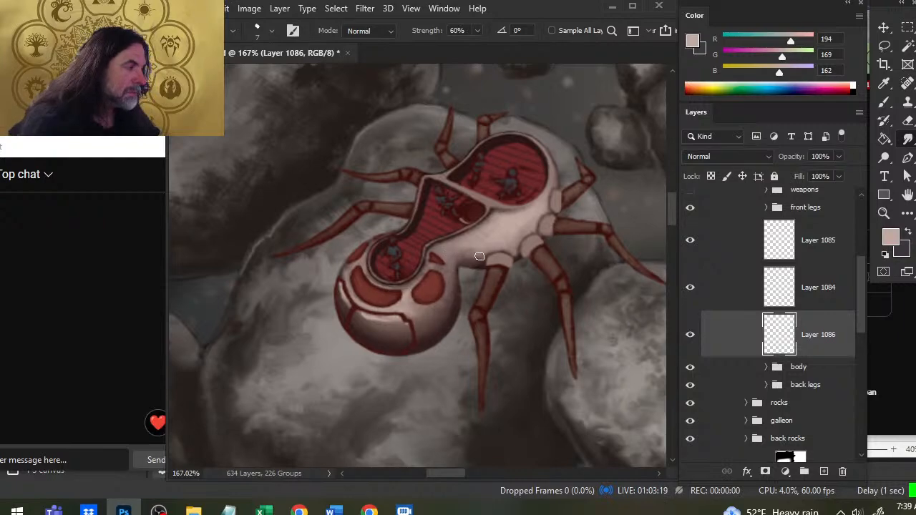
key("b")
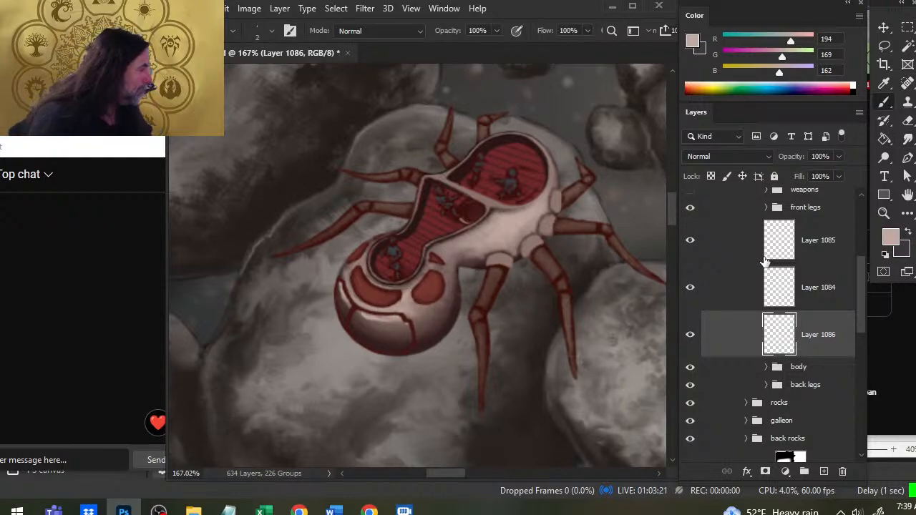
Brighten the pale divider between the front and middle decks, then trim and smudge the stroke.
key("z")
left_click_drag(565, 304, 504, 421)
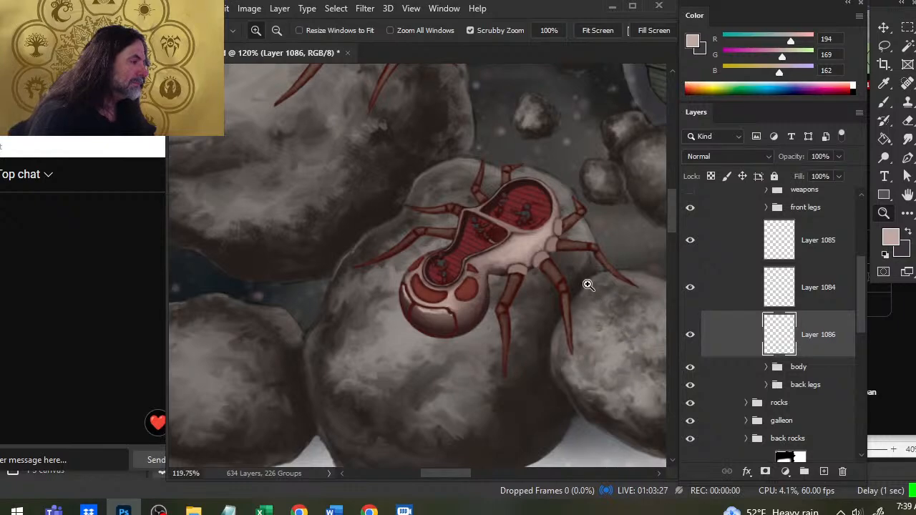
key("b")
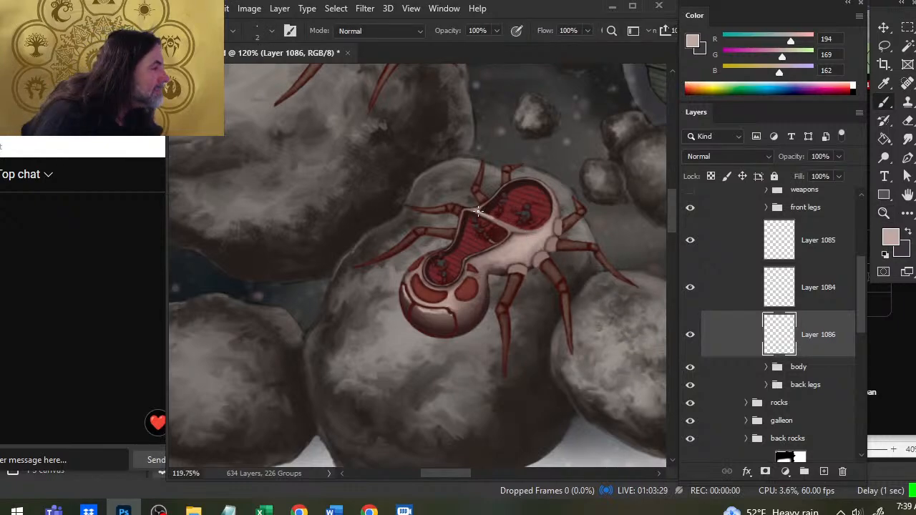
key("e")
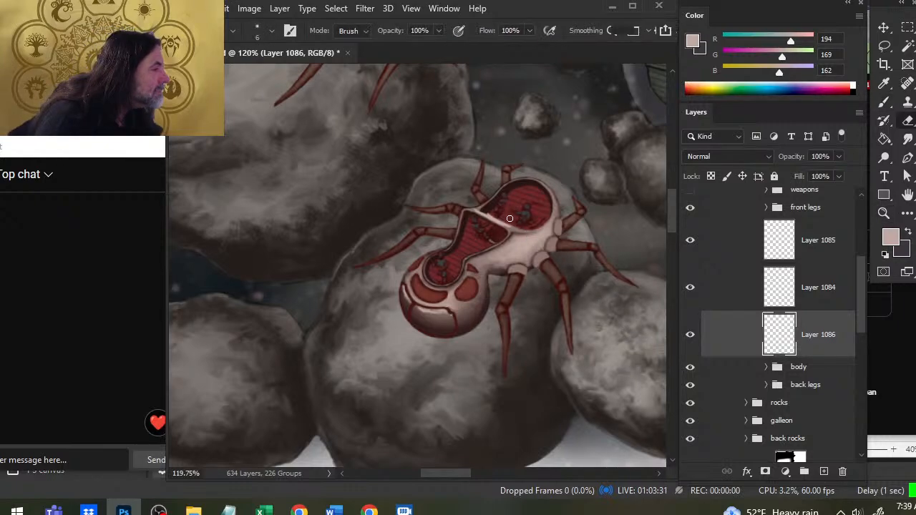
key("r")
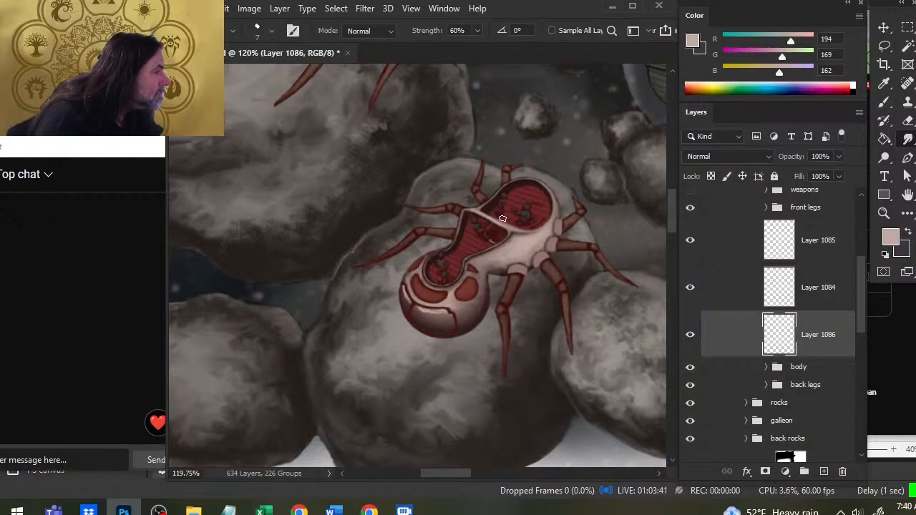
Make the weapons group visible, check the ship within the whole illustration, and collapse the "down" group.
left_click_drag(690, 207, 690, 189)
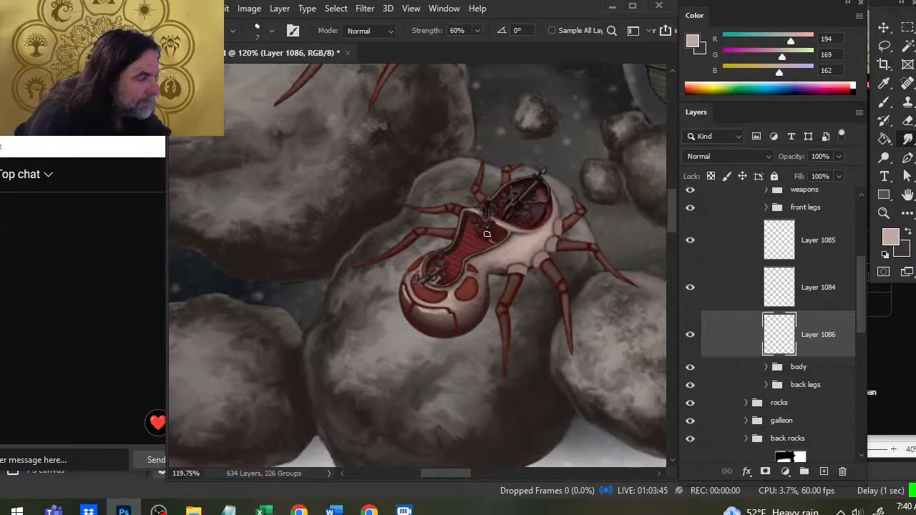
key("e")
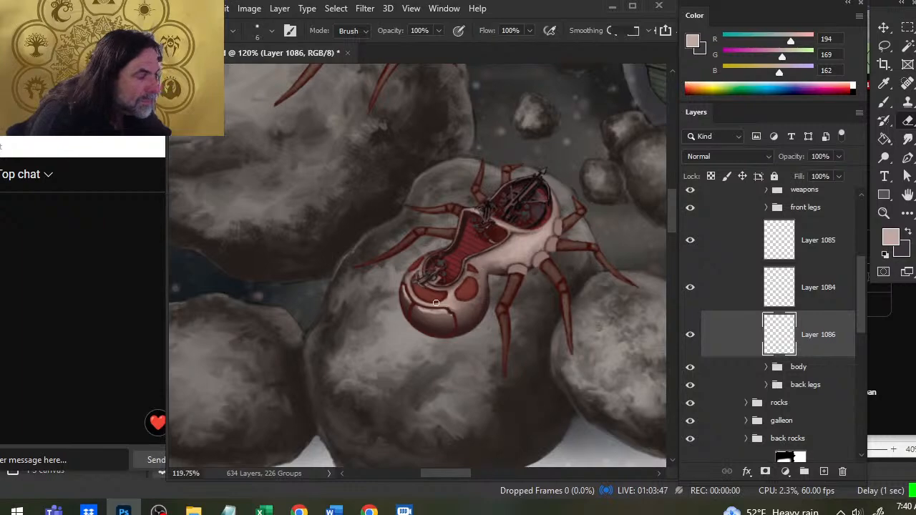
key("z")
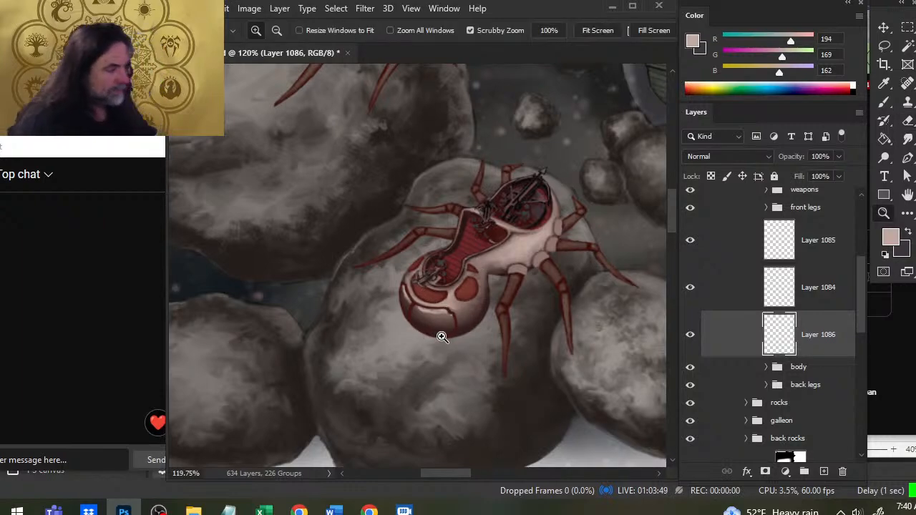
left_click_drag(508, 332, 433, 380)
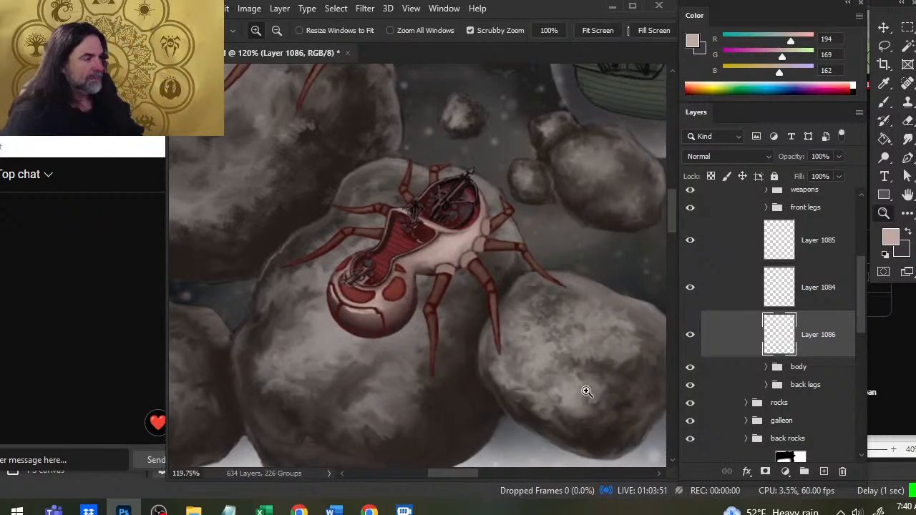
left_click_drag(551, 310, 501, 310)
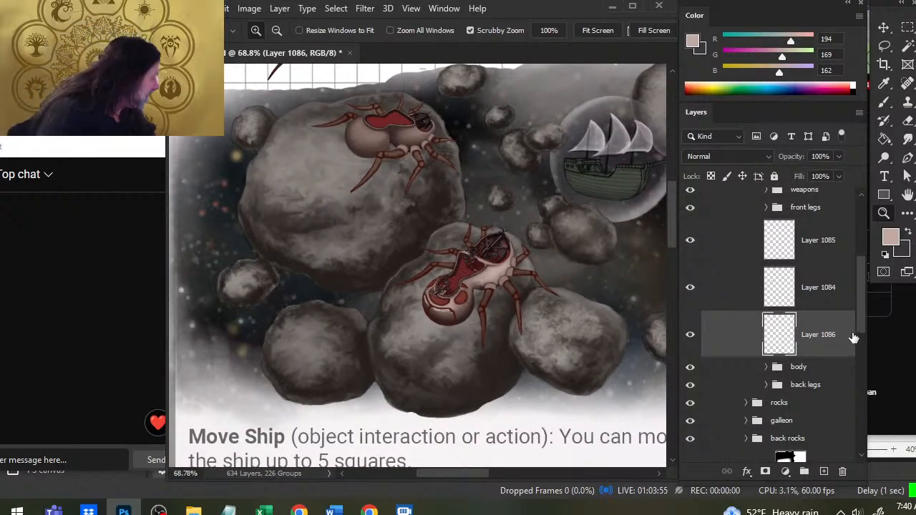
left_click_drag(860, 313, 852, 273)
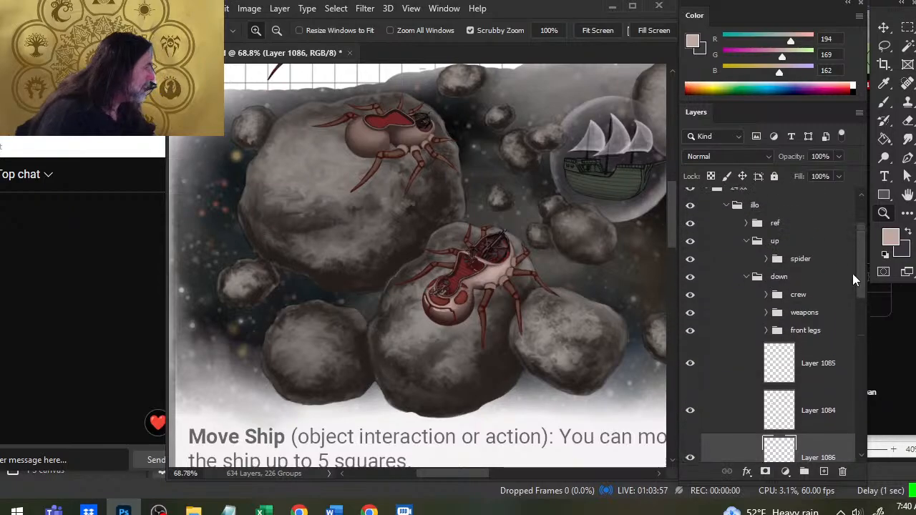
left_click(748, 286)
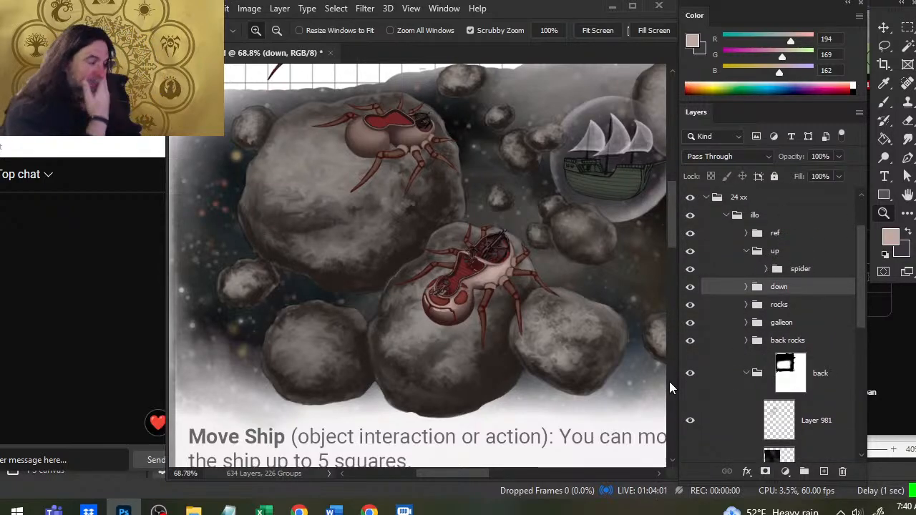
Sample the large lower rock's dark brown for the Brush and add a new layer directly above the rocks group.
key("b")
left_click(494, 372, "alt")
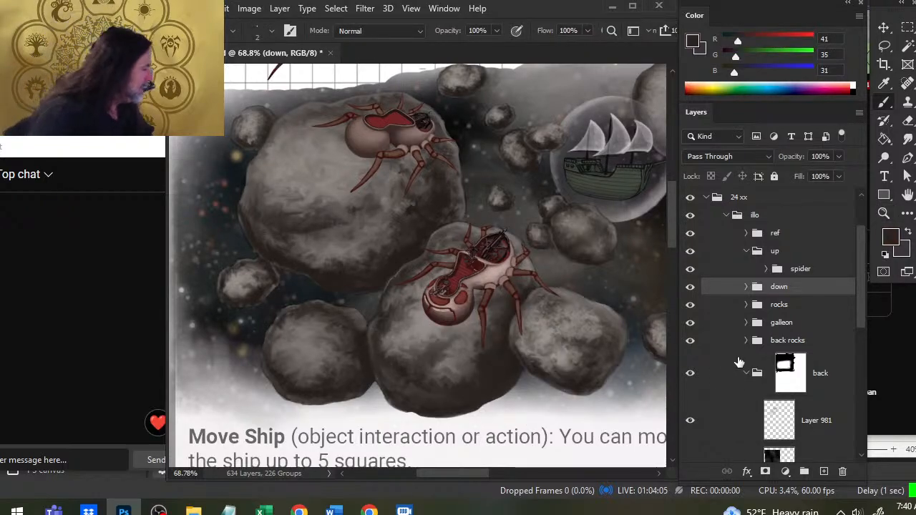
left_click(688, 287)
left_click(688, 287)
left_click(724, 306)
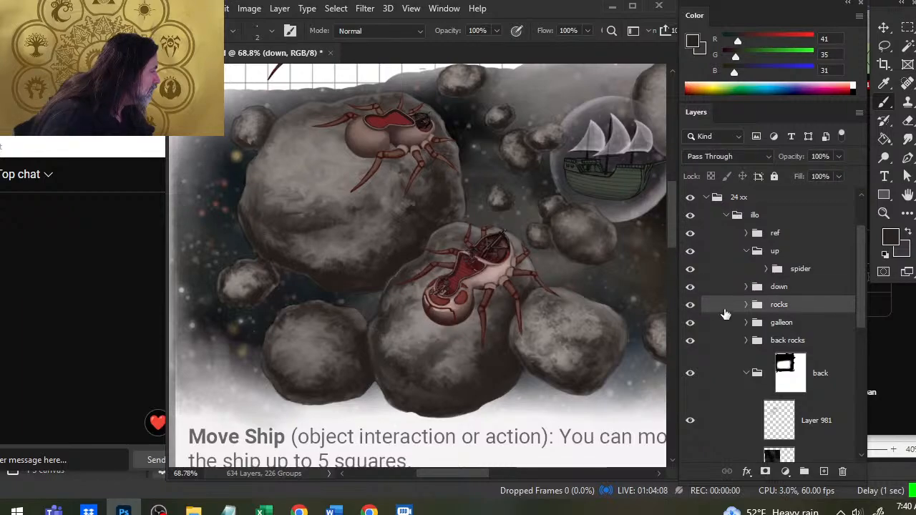
left_click(824, 471)
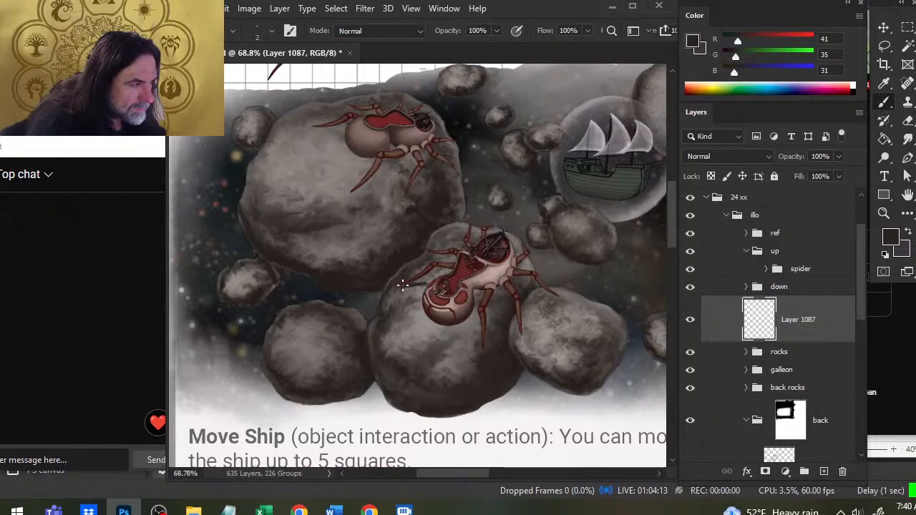
Paint a dark cast shadow on the rock beneath the lower ship's abdomen, starting with thin strokes and filling in with a 25 px brush.
key("e")
key("b")
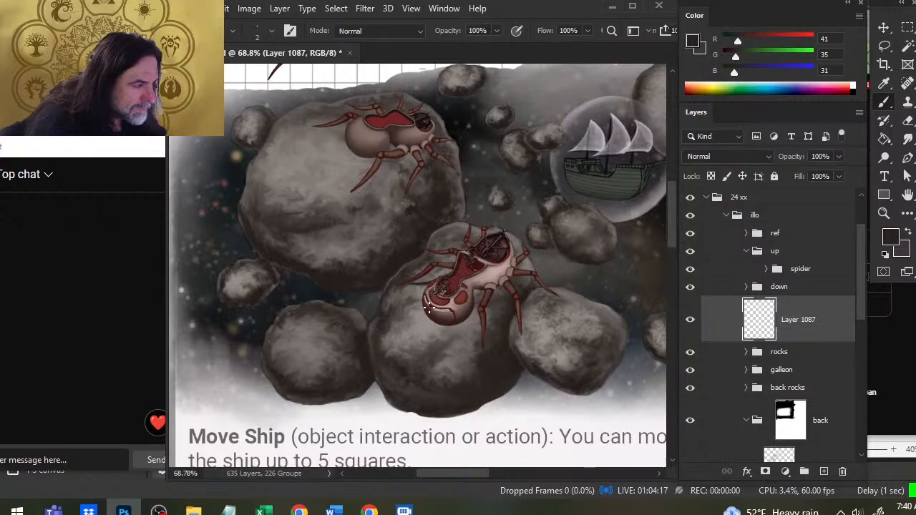
mouse_move(433, 323)
left_mouse_down()
mouse_move(465, 333)
mouse_move(477, 322)
left_mouse_up()
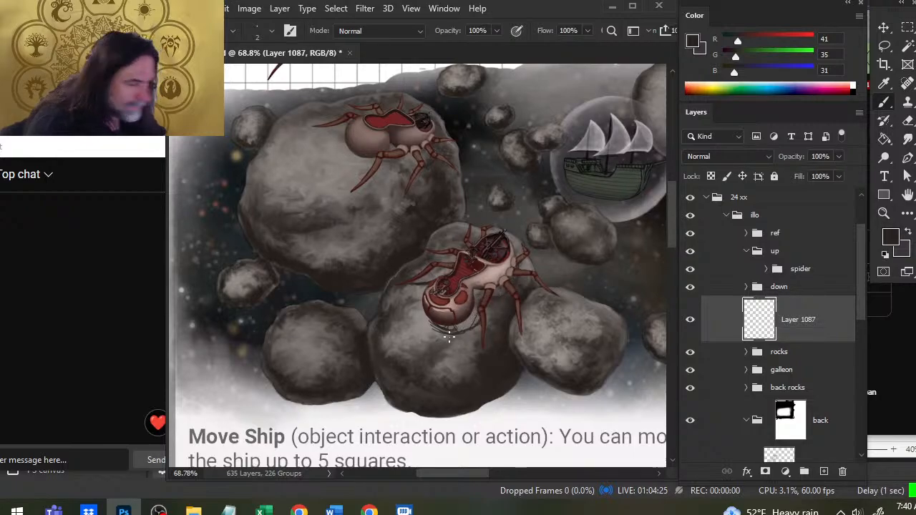
key("bracketright")
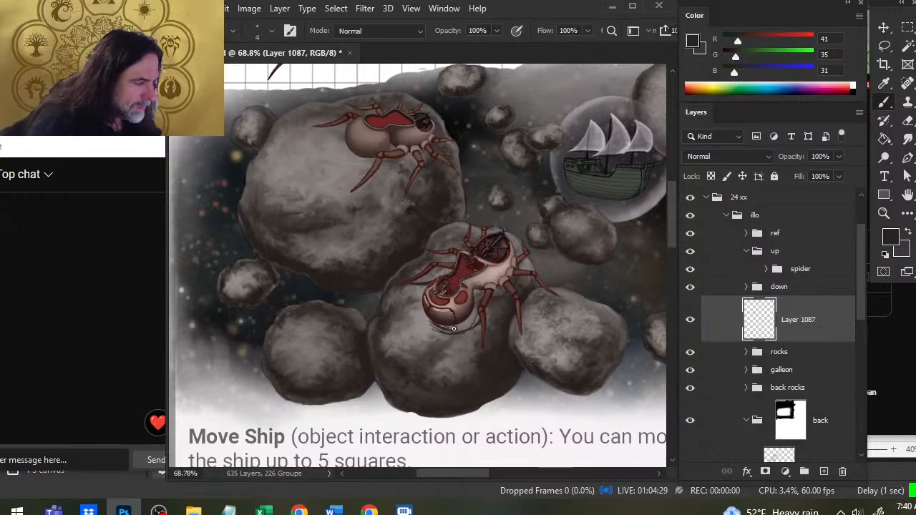
key("bracketright")
key("bracketright")
key("bracketright")
key("bracketright")
key("bracketright")
key("bracketright")
key("bracketright")
key("bracketright")
key("bracketright")
key("bracketright")
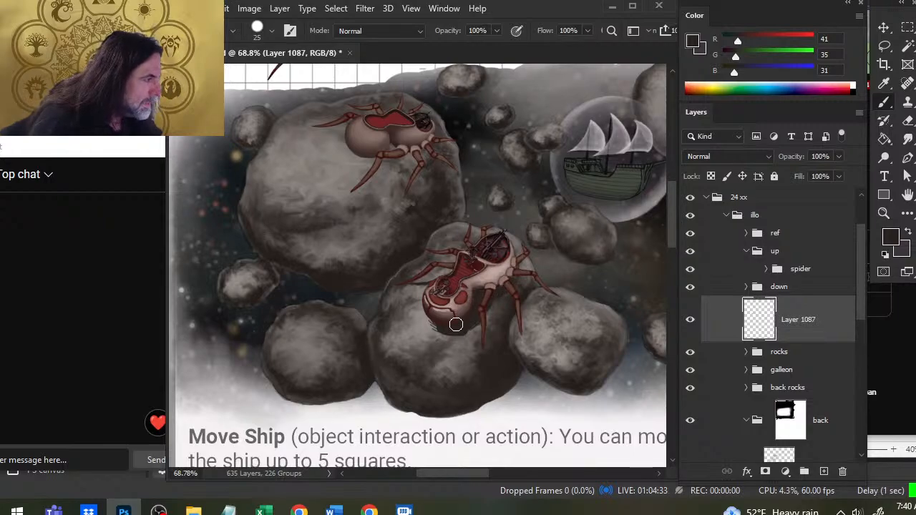
Paint small 9 px shadows beneath the lower ship's right-hand legs and soften them with the Smudge tool at 60% strength.
key("bracketleft")
key("bracketleft")
key("bracketleft")
key("bracketleft")
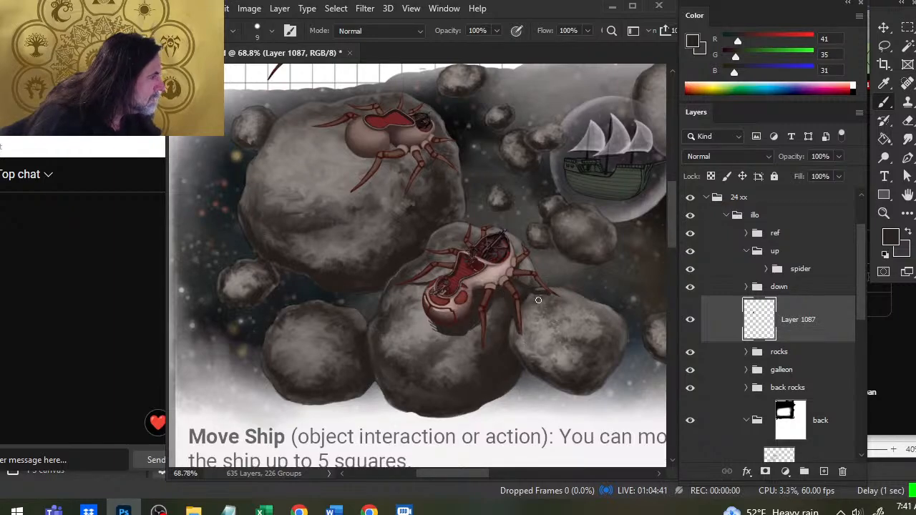
key("e")
key("b")
key("r")
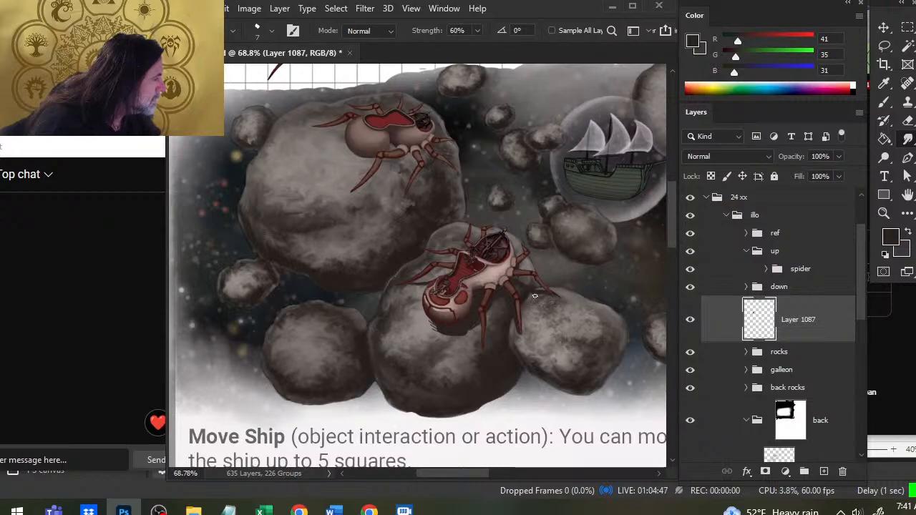
key("b")
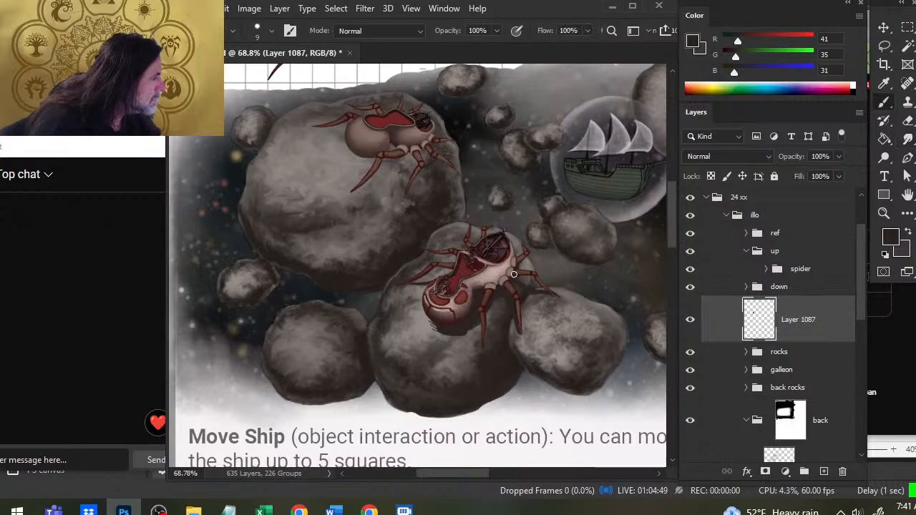
key("r")
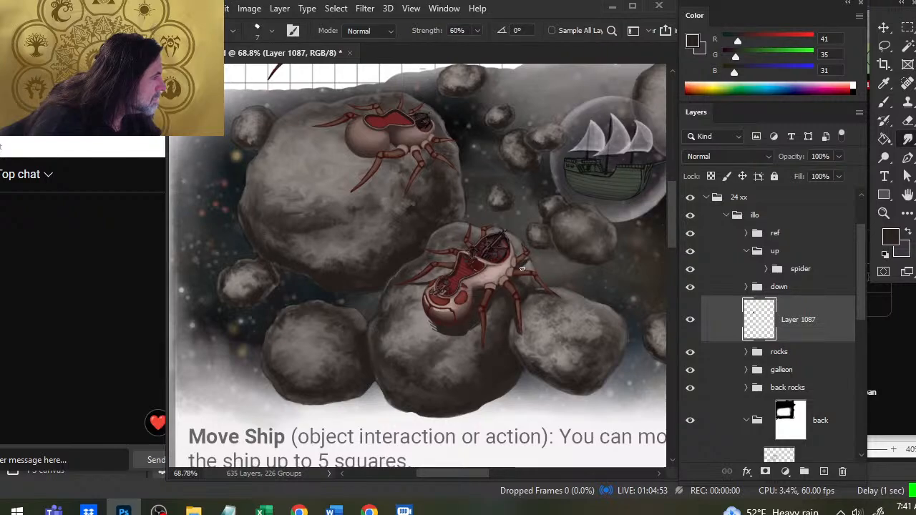
key("b")
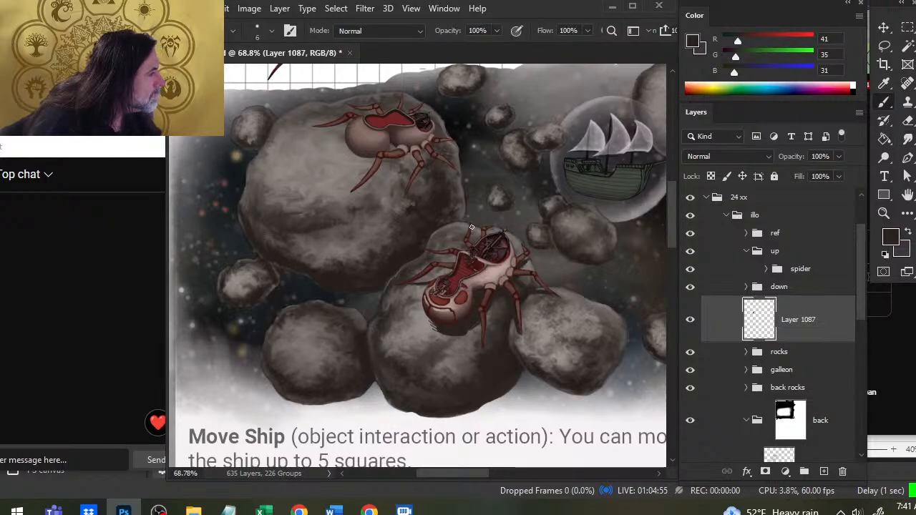
Add 6 px shadows around the lower ship's upper legs near the bow, trimming and smudging the strokes.
key("r")
key("e")
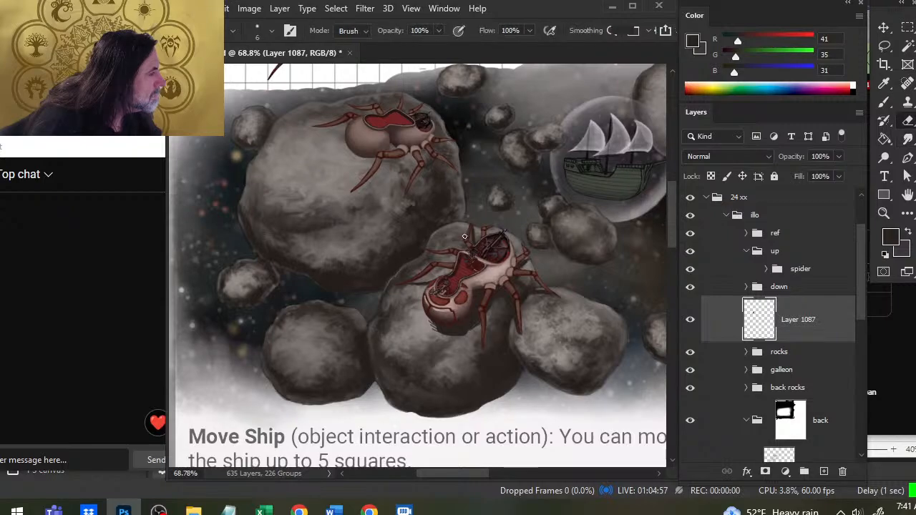
key("b")
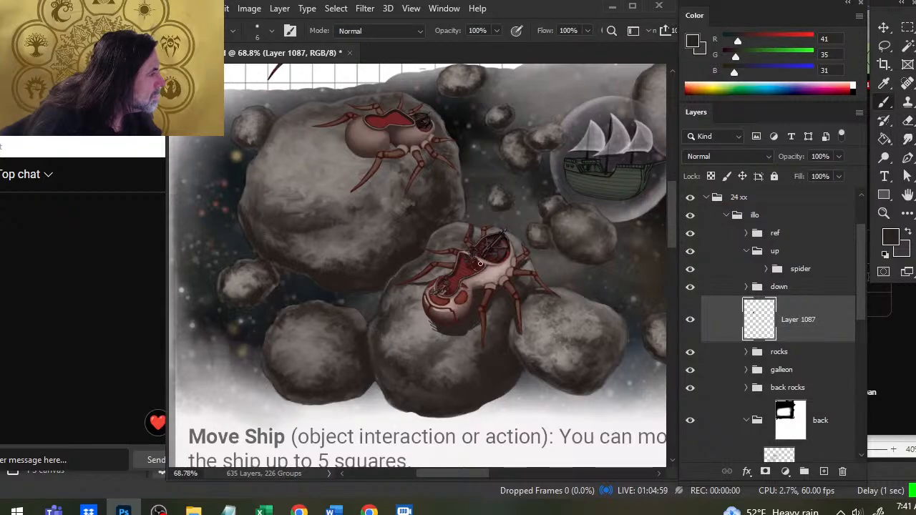
key("r")
Paint 6 px shadows under the lower ship's left-hand legs and blend them into the rock with the Smudge tool.
key("b")
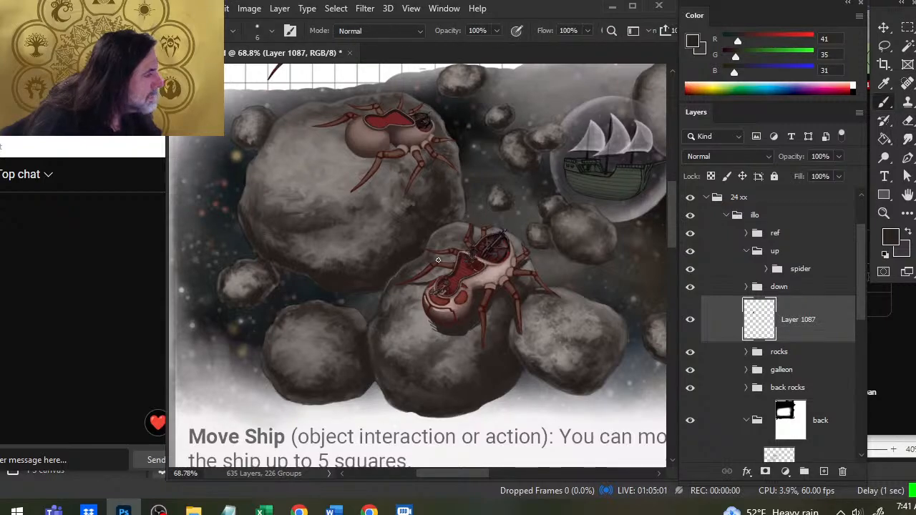
key("r")
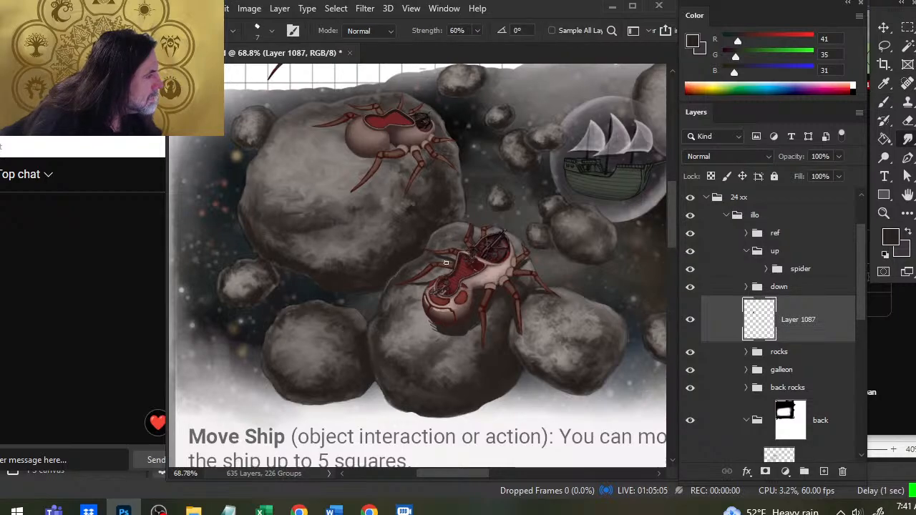
key("b")
key("r")
key("b")
key("r")
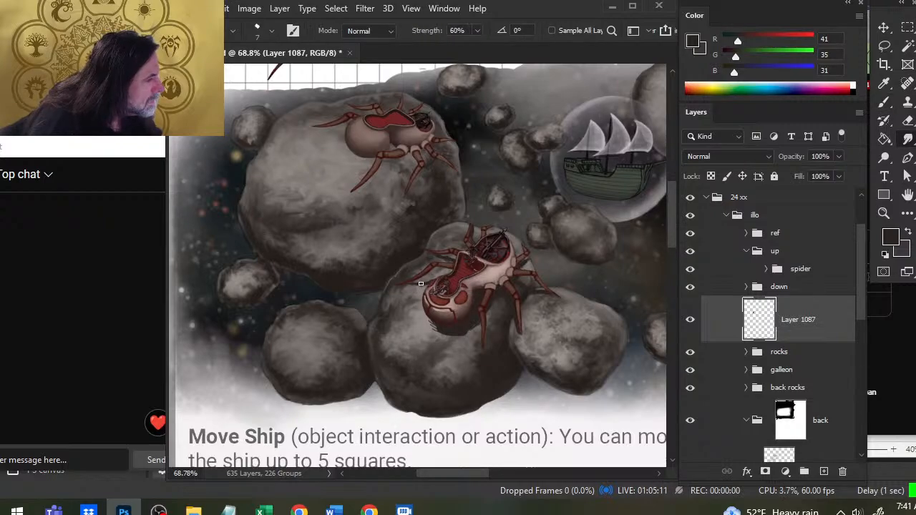
Extend the cast shadow along the abdomen's lower left edge and blend it into the rock with a 10 px Smudge tool.
key("b")
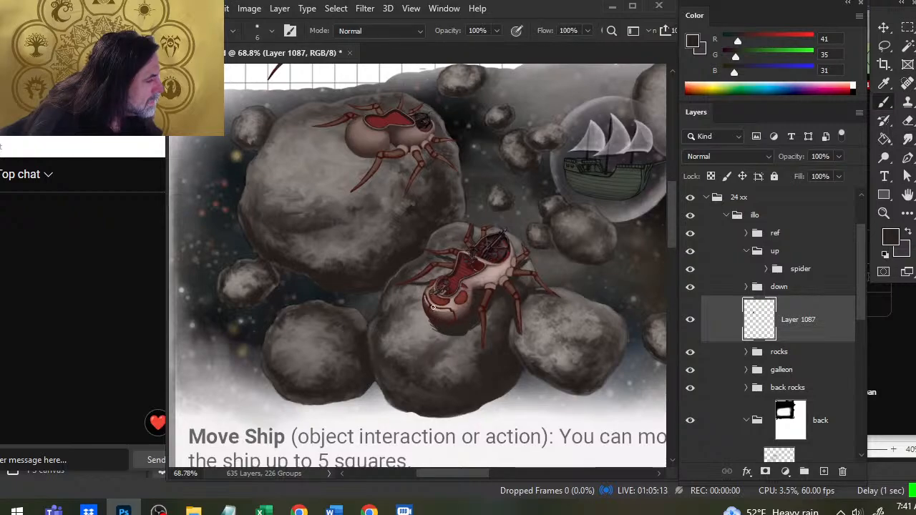
key("r")
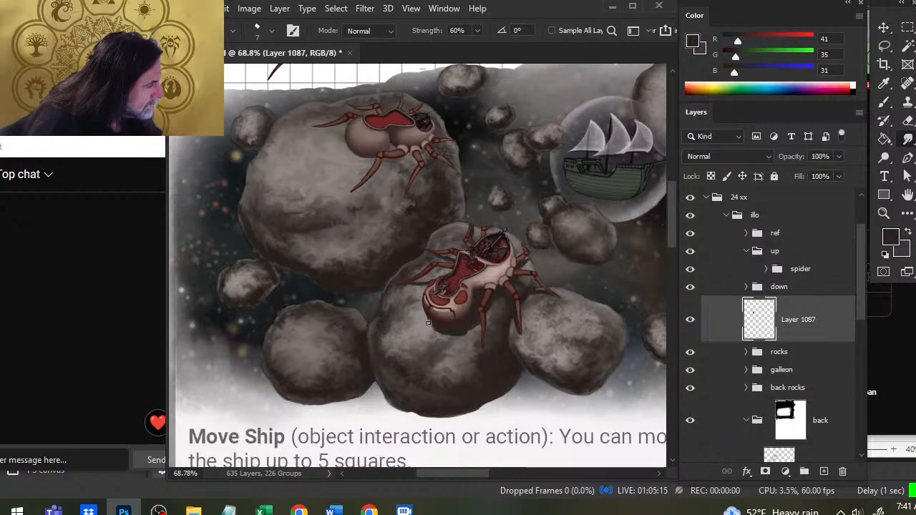
key("bracketright")
key("bracketright")
key("bracketright")
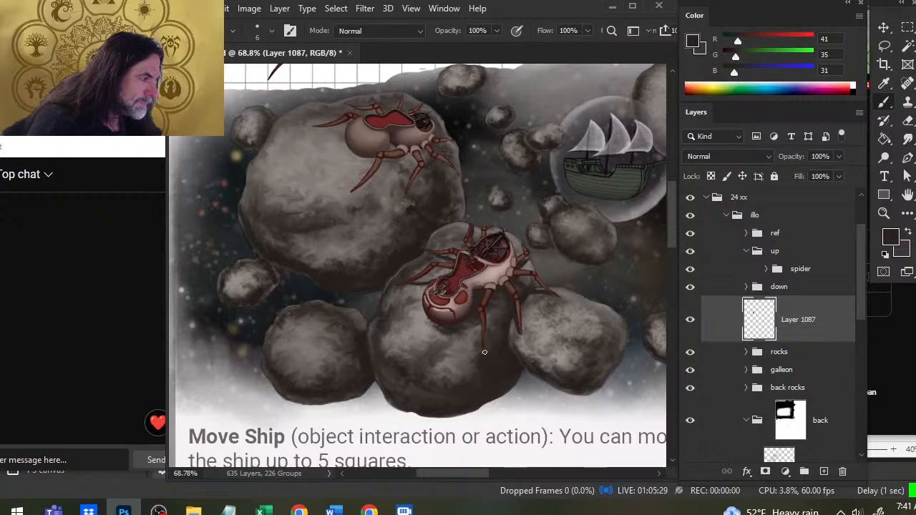
Paint 6 px shadows along the two legs reaching down over the rocks and soften them with the 10 px Smudge tool.
key("b")
left_click_drag(487, 309, 484, 336)
key("r")
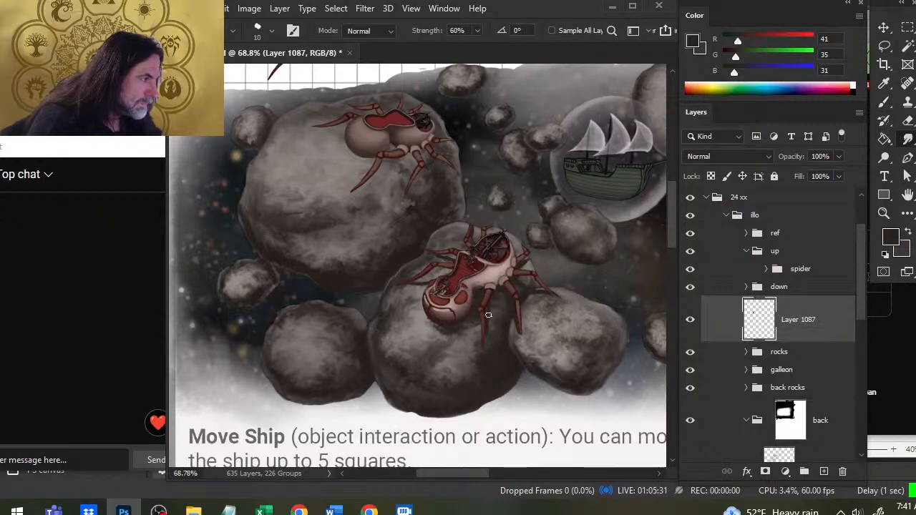
key("b")
key("r")
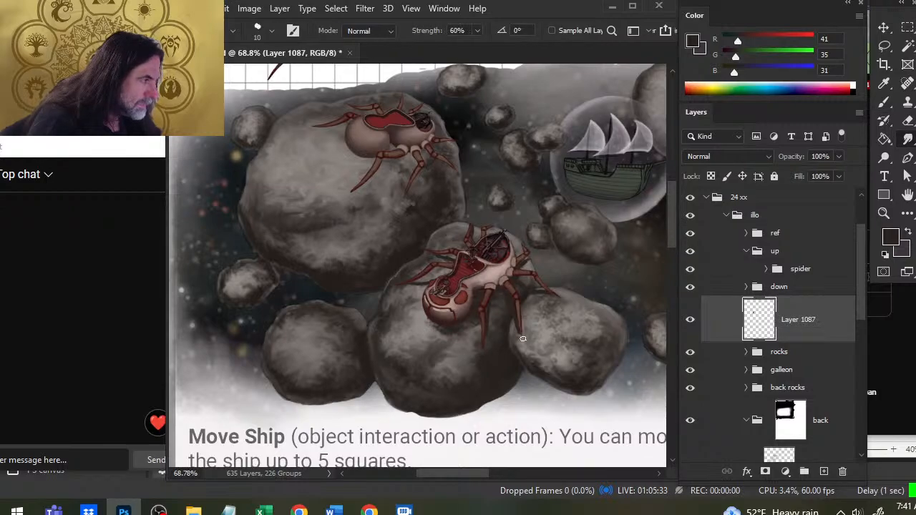
key("b")
key("r")
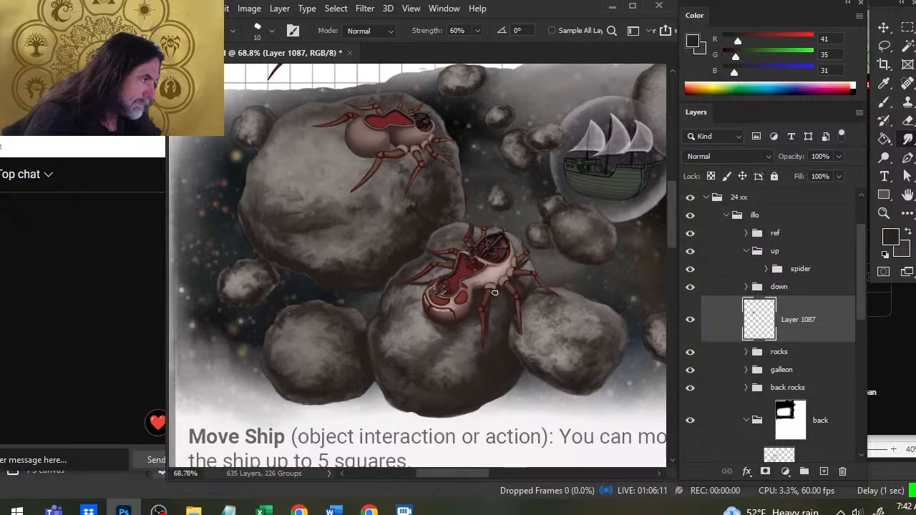
key("b")
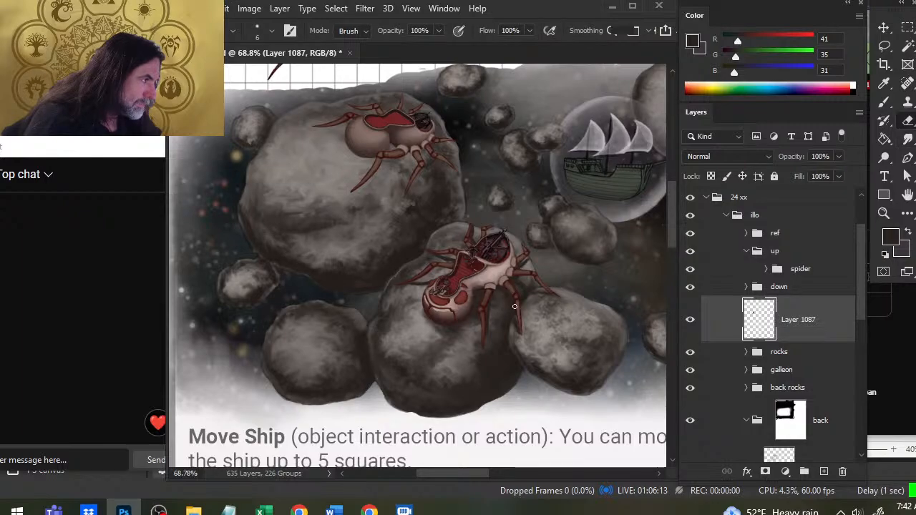
key("r")
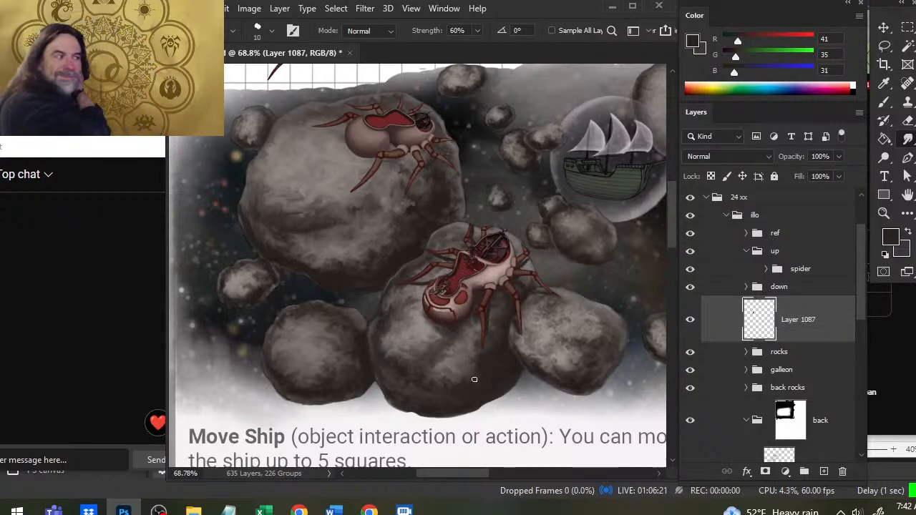
Examine the shadowed lower ship within the whole illustration, including the upper spider ship and the galleon.
key("z")
left_click_drag(521, 316, 454, 385)
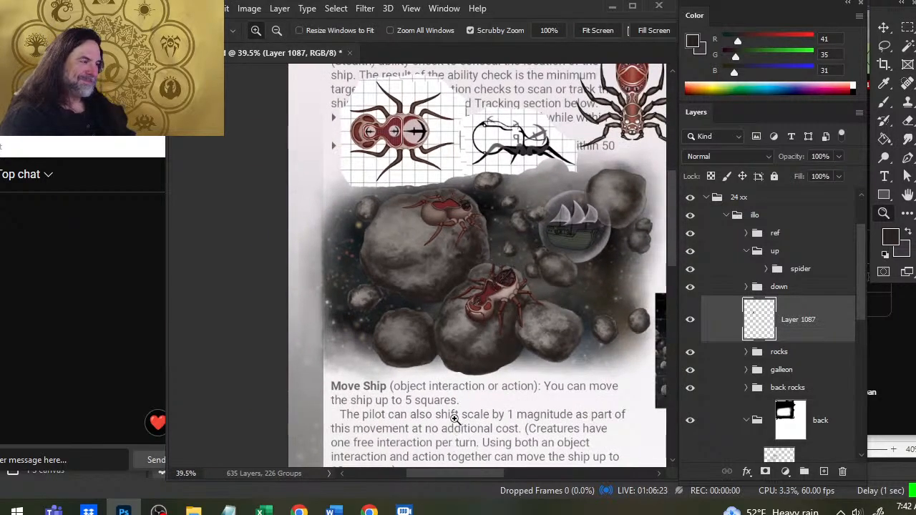
left_click_drag(459, 241, 493, 296)
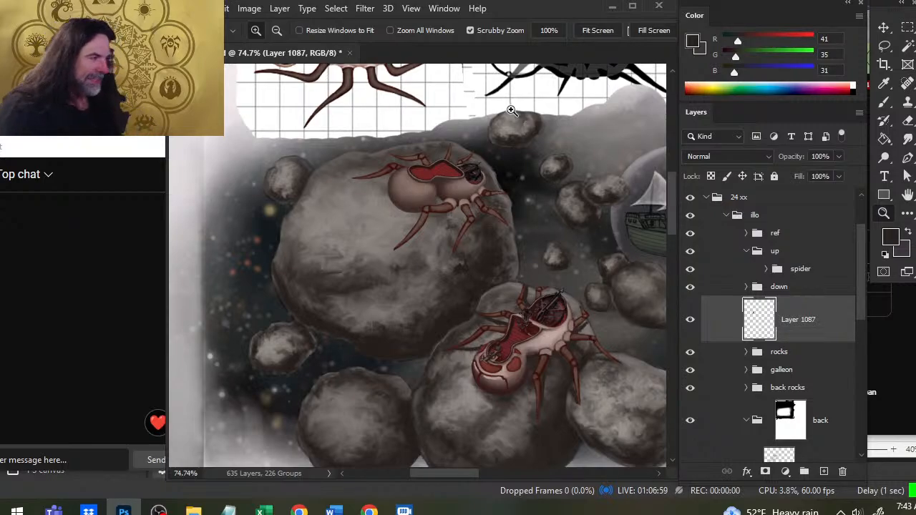
left_click_drag(583, 341, 472, 231)
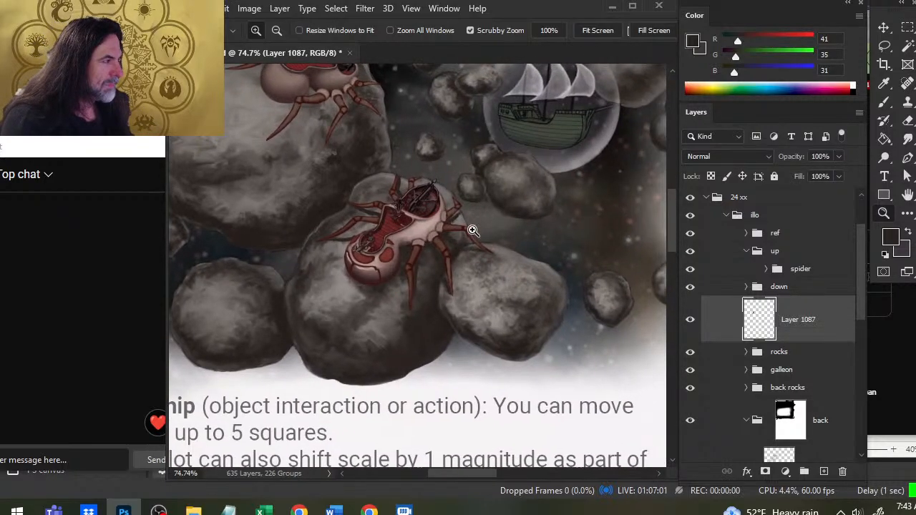
left_click_drag(532, 186, 461, 265)
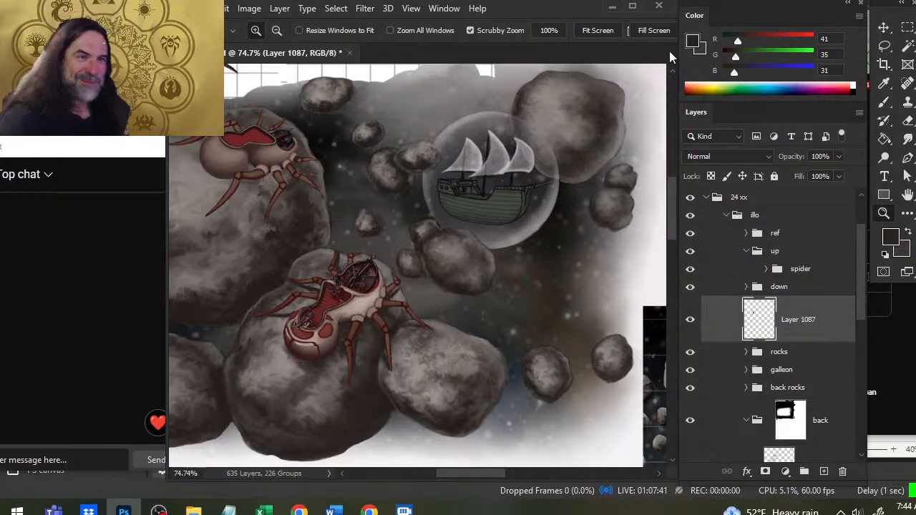
Switch to the live stream's YouTube page and on to the OBS streaming window.
key("alt+Tab")
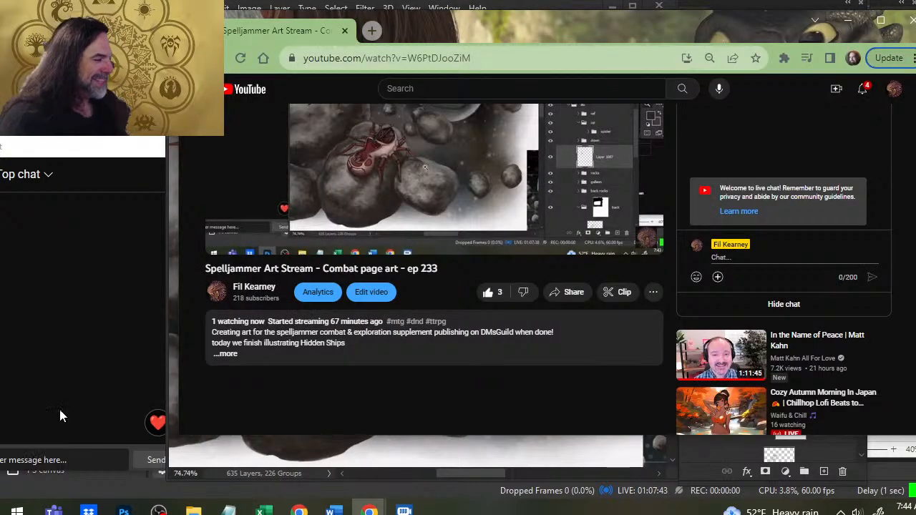
key("alt+Tab")
key("Tab")
left_click(784, 190)
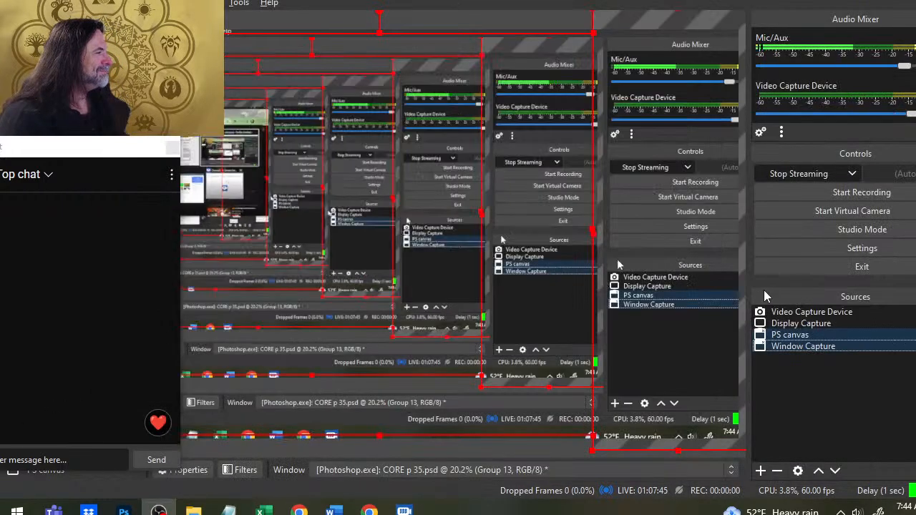